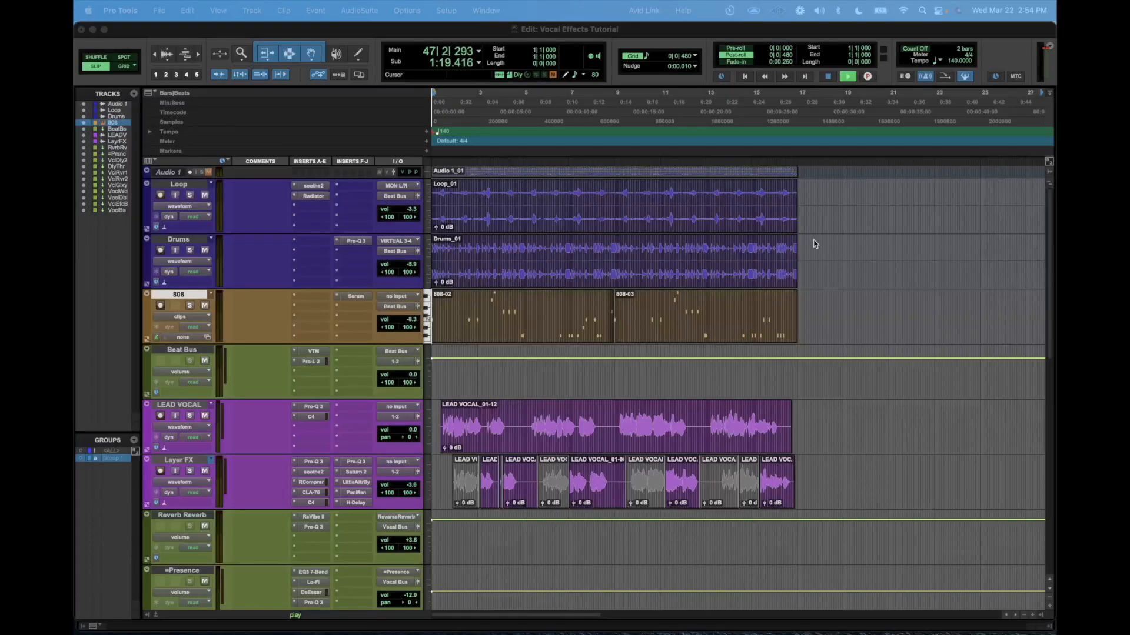
# Play the beat from the session start with the Loop, Drums and 808 tracks soloed.
pyautogui.click(815, 243)
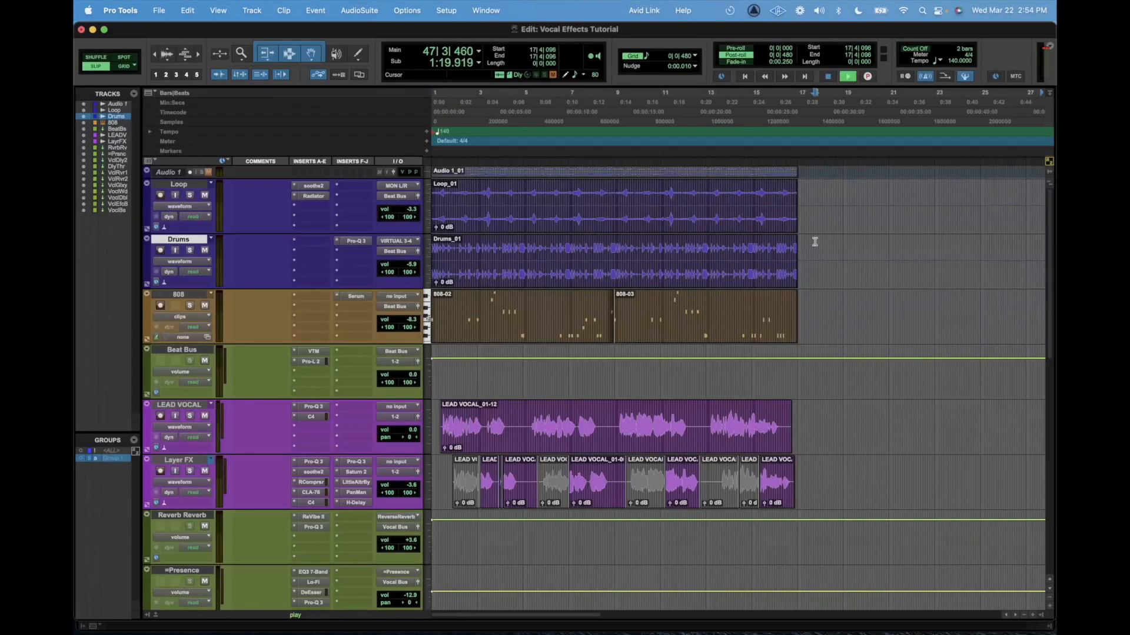
pyautogui.press('space')
pyautogui.scroll(1, 484, 330)
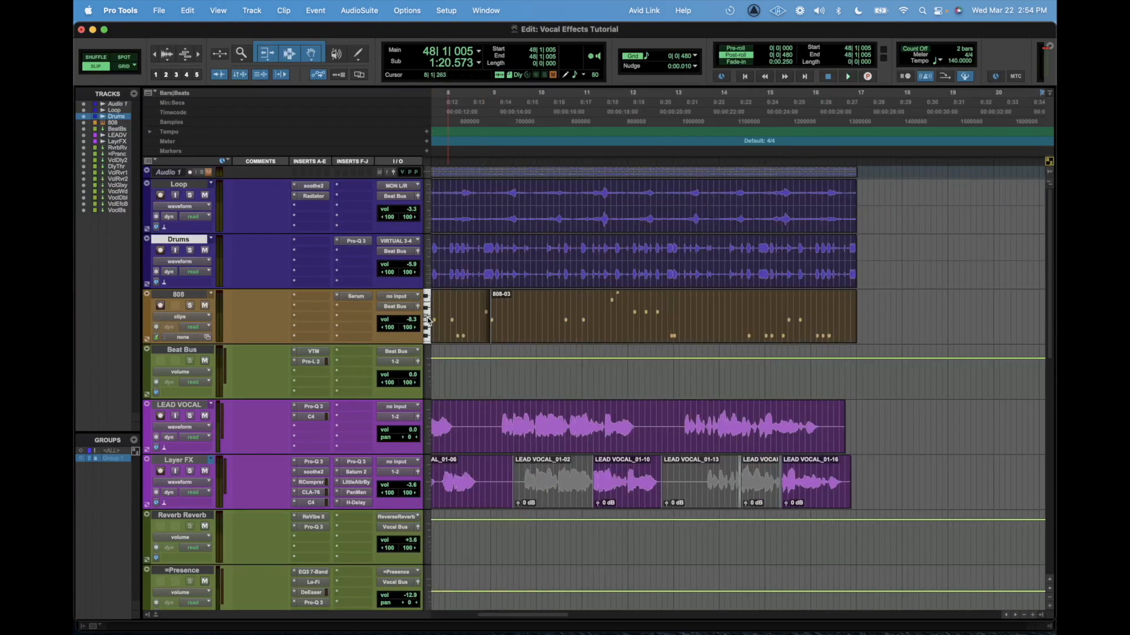
pyautogui.hscroll(-8, 492, 344)
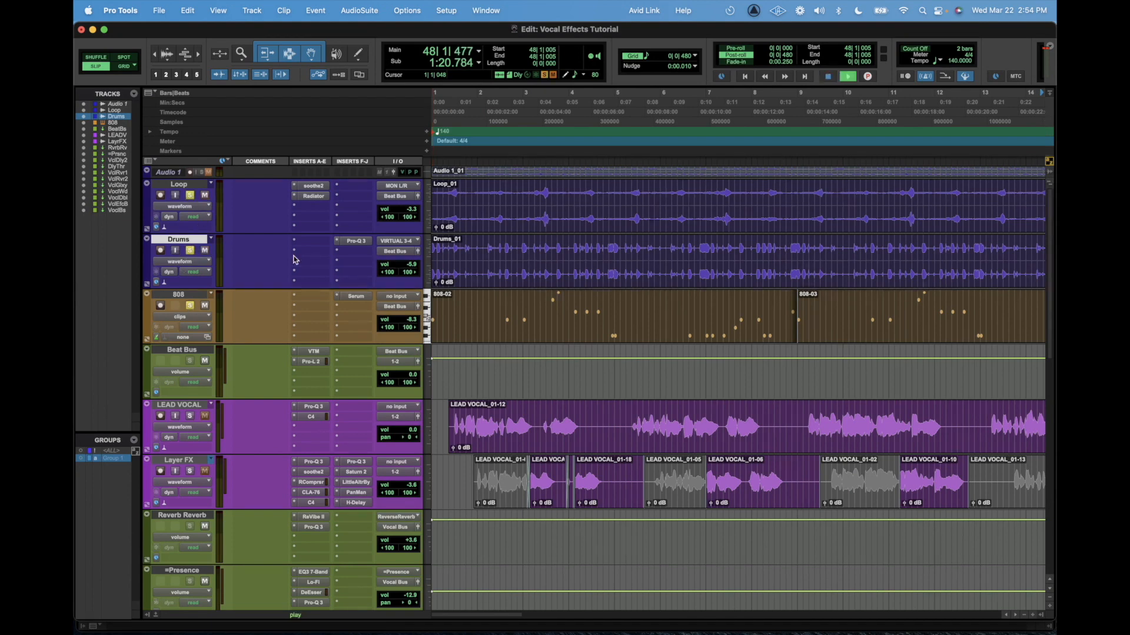
pyautogui.press('Return')
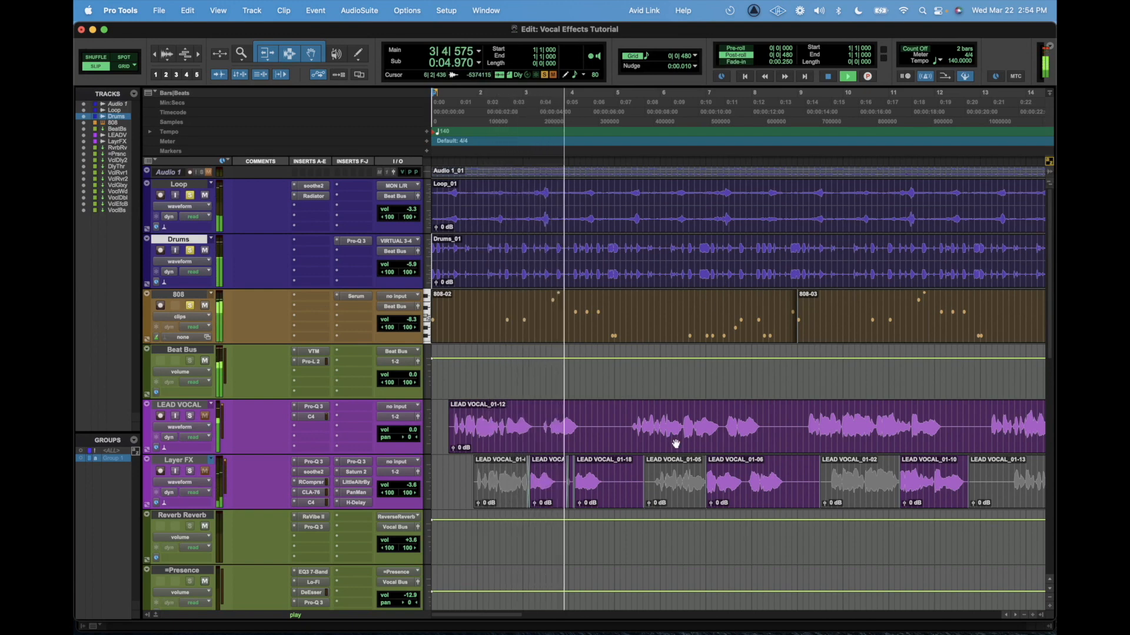
pyautogui.press('space')
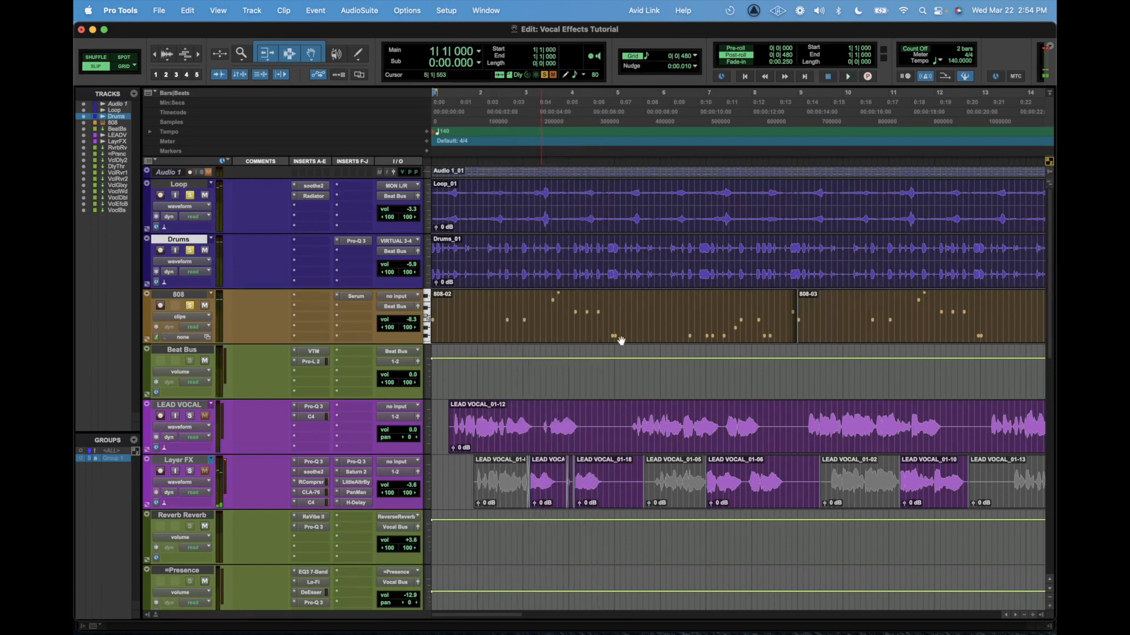
# Select the LEAD VOCAL_01-12 clip, solo the LEAD VOCAL track and play it from the clip's start.
pyautogui.click(515, 448)
pyautogui.press('super+bracketleft')
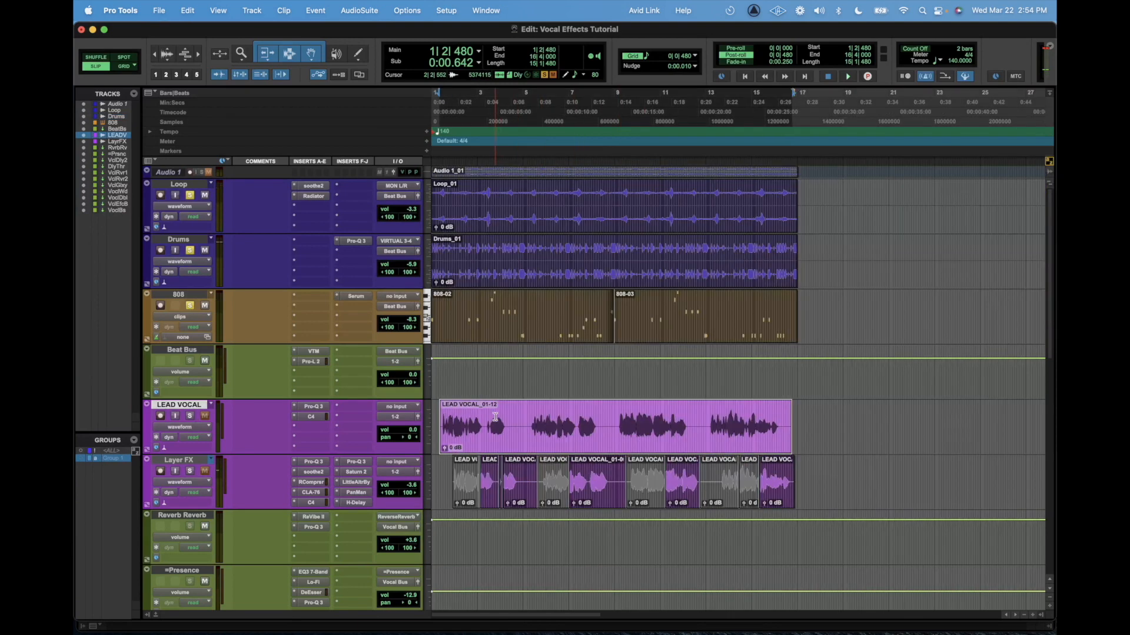
pyautogui.scroll(-2, 450, 442)
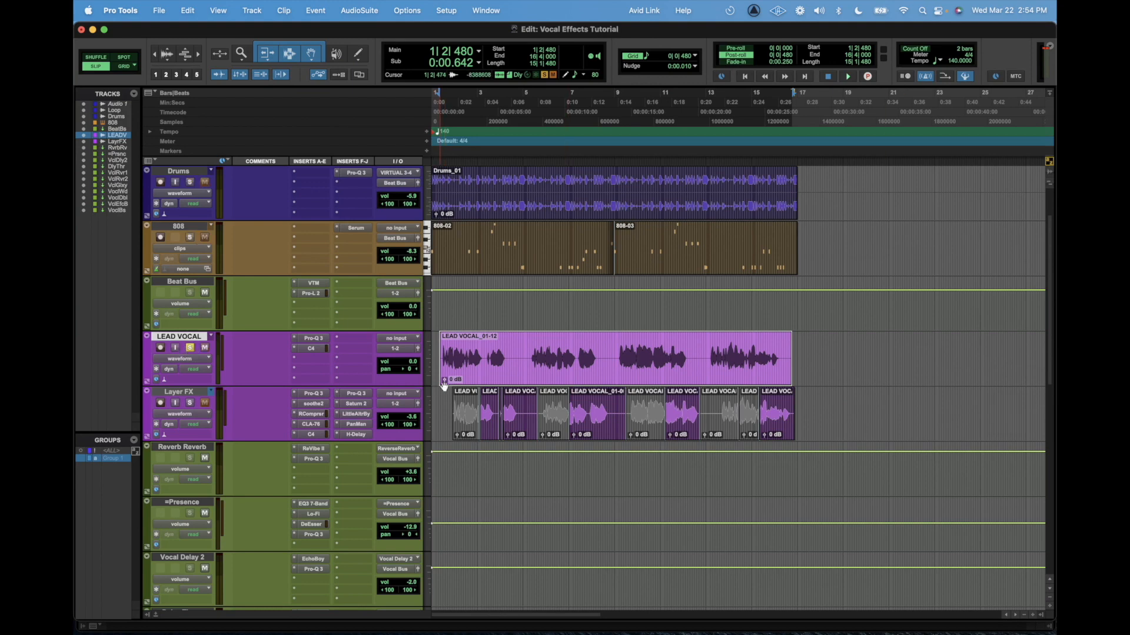
pyautogui.press('space')
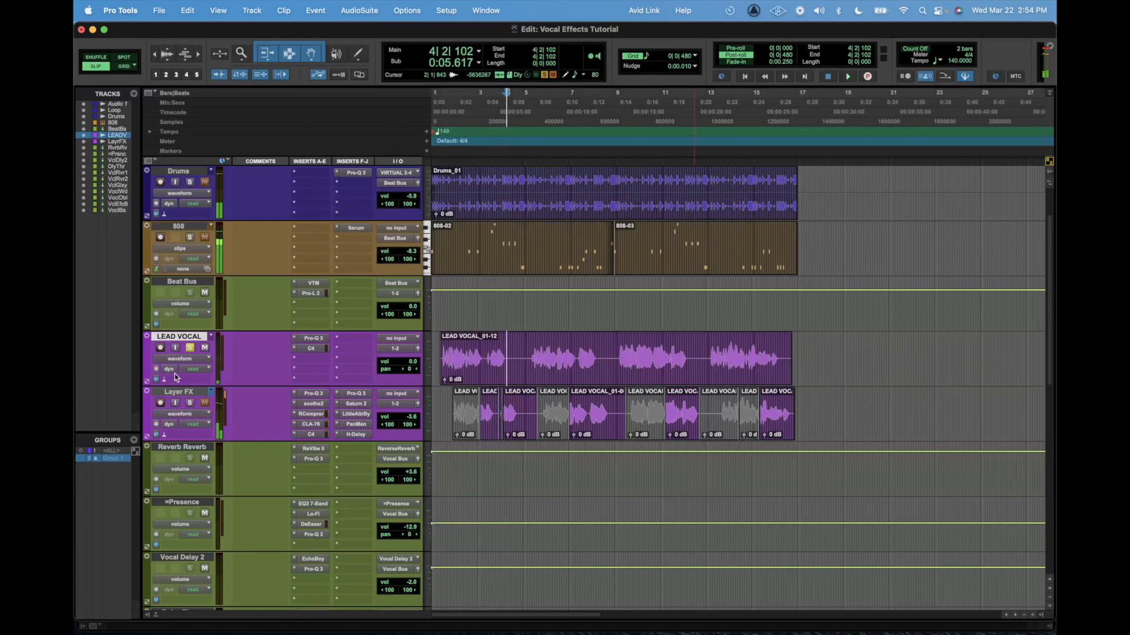
# Examine the effect sends of the LEAD VOCAL track in the Mix window, and return to the Edit window.
pyautogui.press('super+equal')
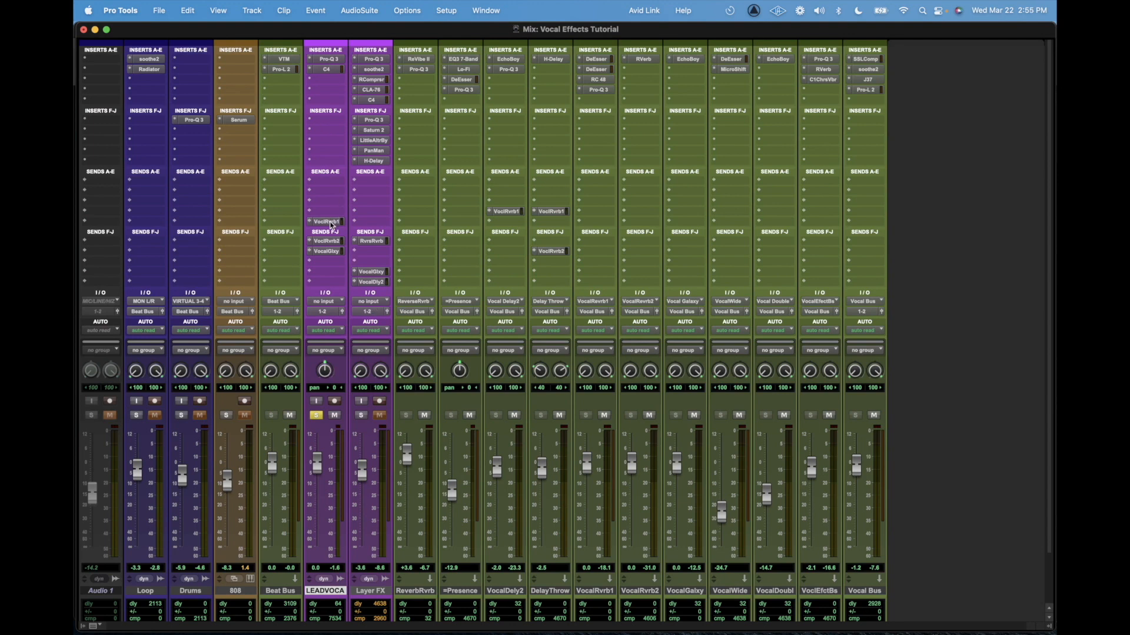
pyautogui.hotkey('shift', 'q')
pyautogui.hotkey('shift', 'q')
pyautogui.press('super+equal')
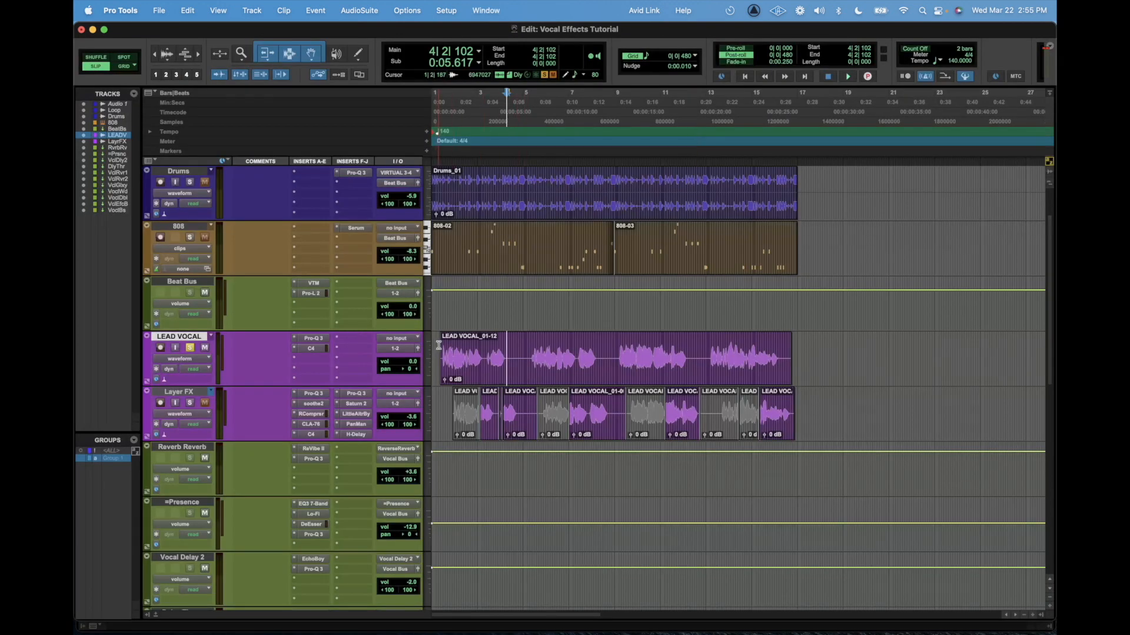
# Play the lead vocal with the beat from just before the vocal clip, with Layer FX muted and no solos.
pyautogui.scroll(3, 199, 238)
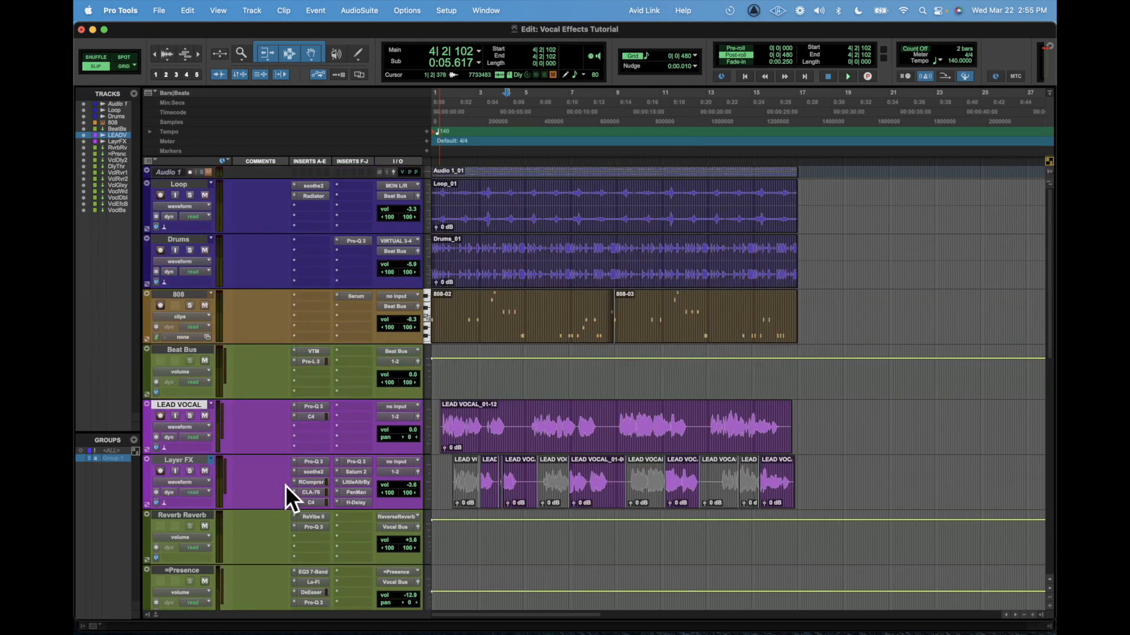
pyautogui.click(435, 416)
pyautogui.press('space')
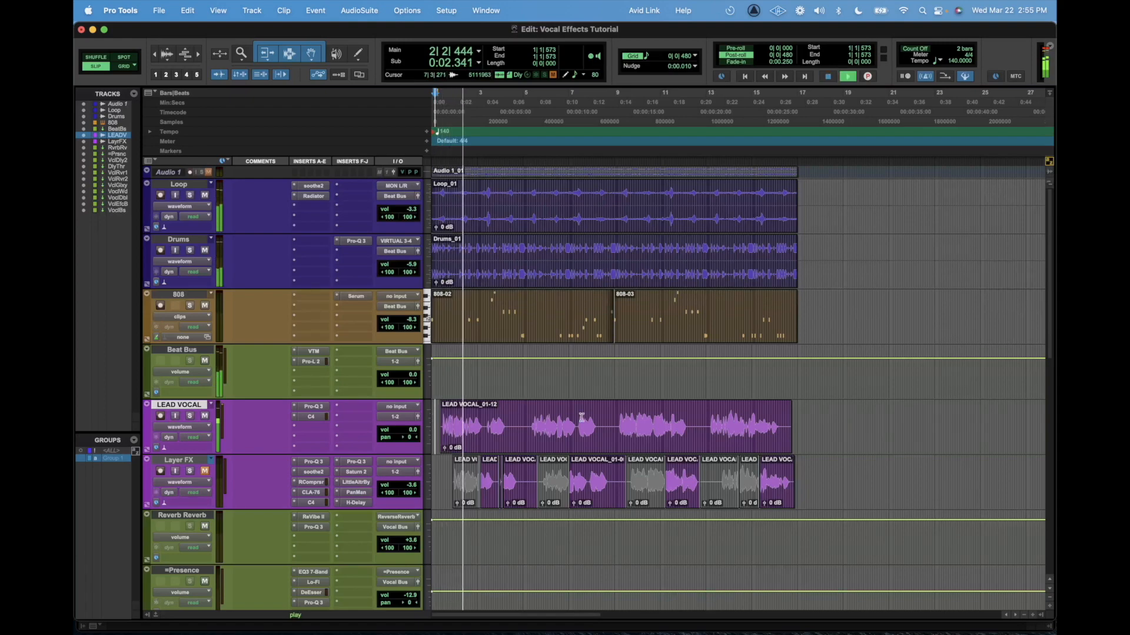
pyautogui.scroll(-1, 581, 418)
pyautogui.scroll(-3, 581, 418)
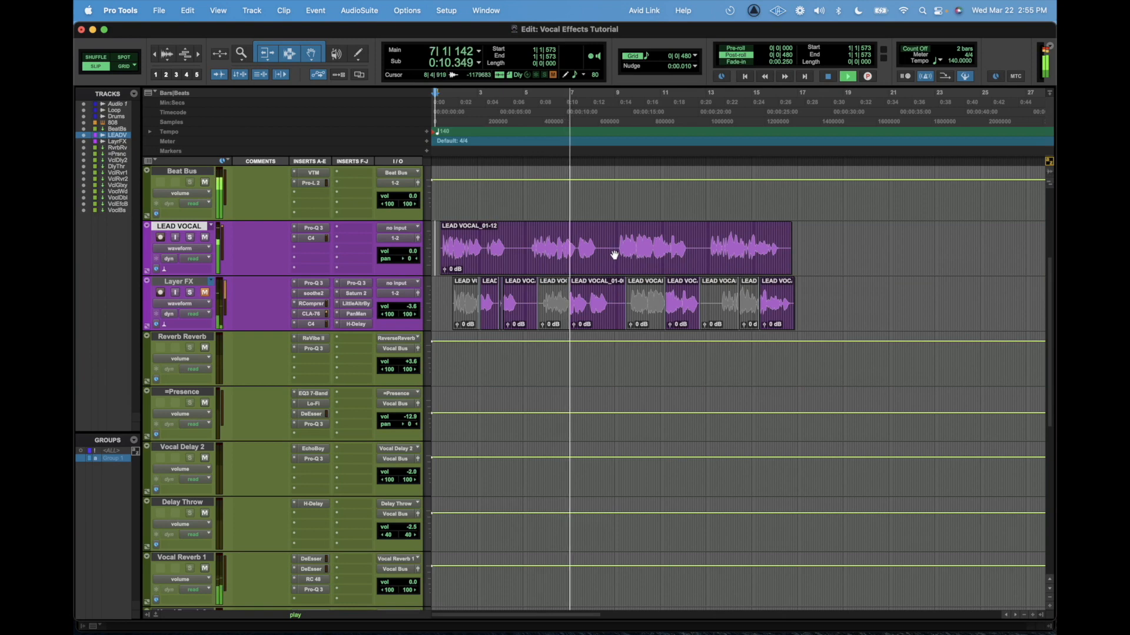
pyautogui.press('space')
# Solo the Layer FX track and play it from near its first clip.
pyautogui.click(446, 291)
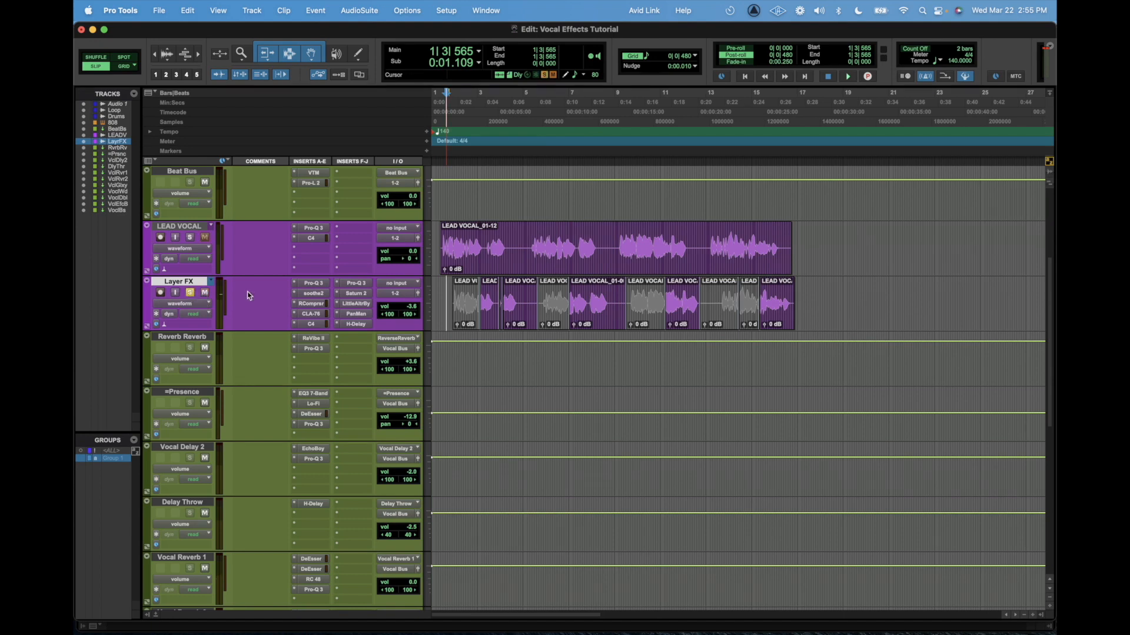
pyautogui.press('space')
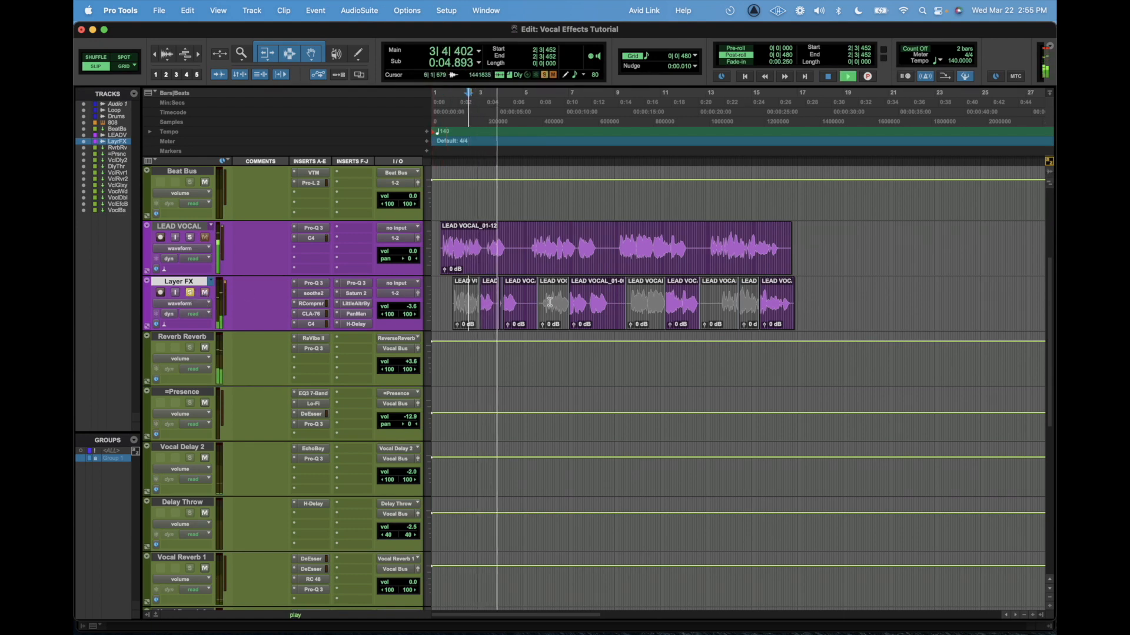
pyautogui.press('space')
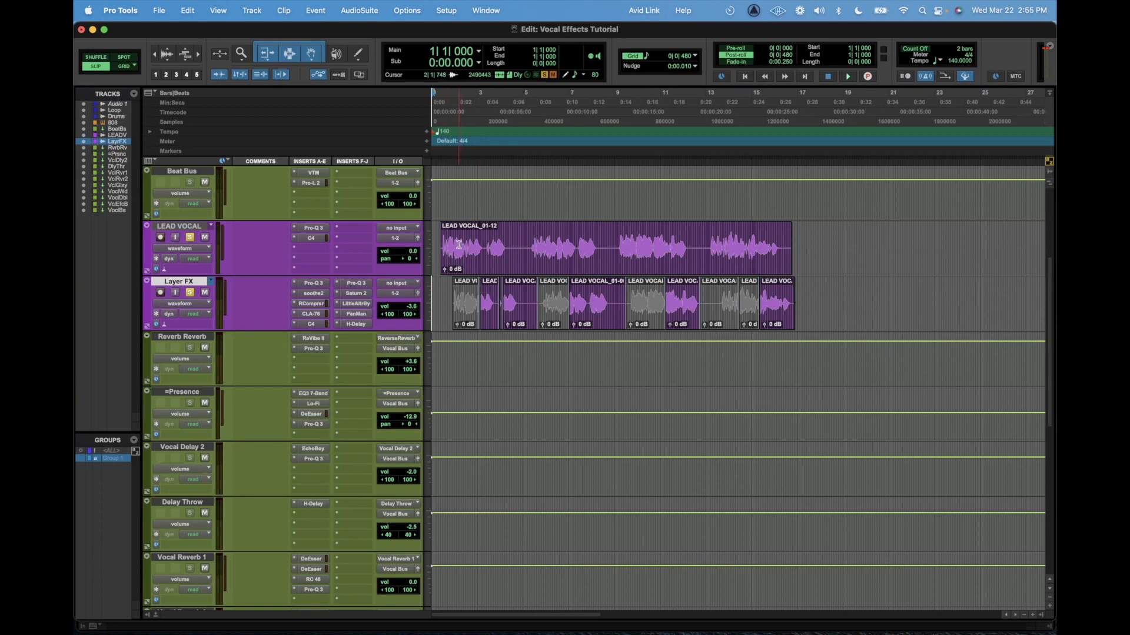
# Solo LEAD VOCAL together with Layer FX and play them from the first phrase and again from bar 6.
pyautogui.click(438, 243)
pyautogui.press('space')
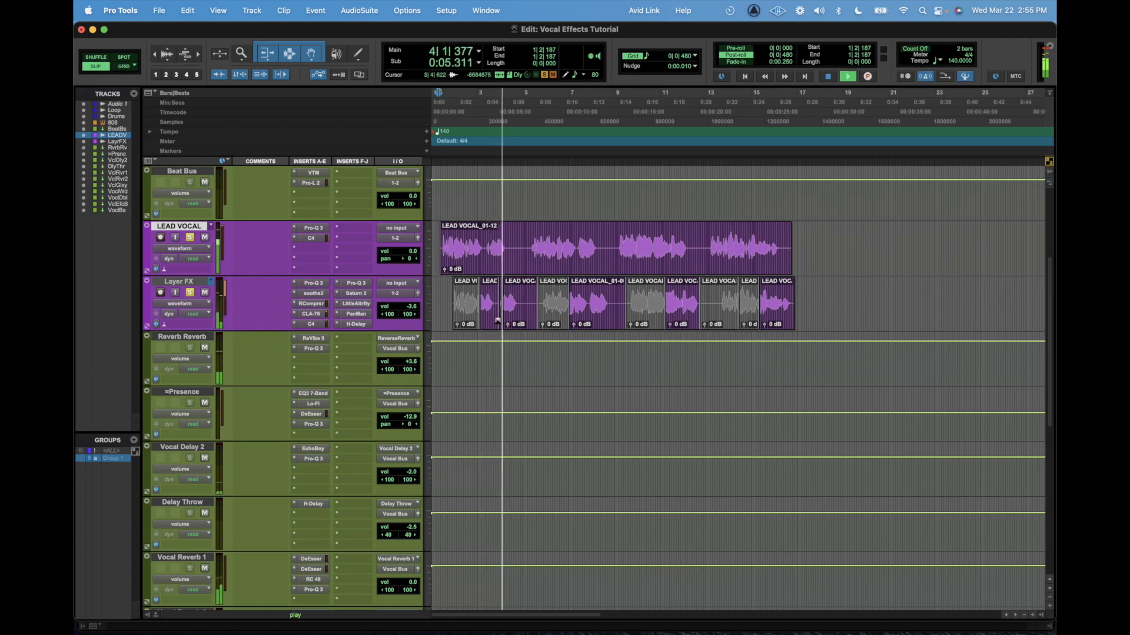
pyautogui.press('space')
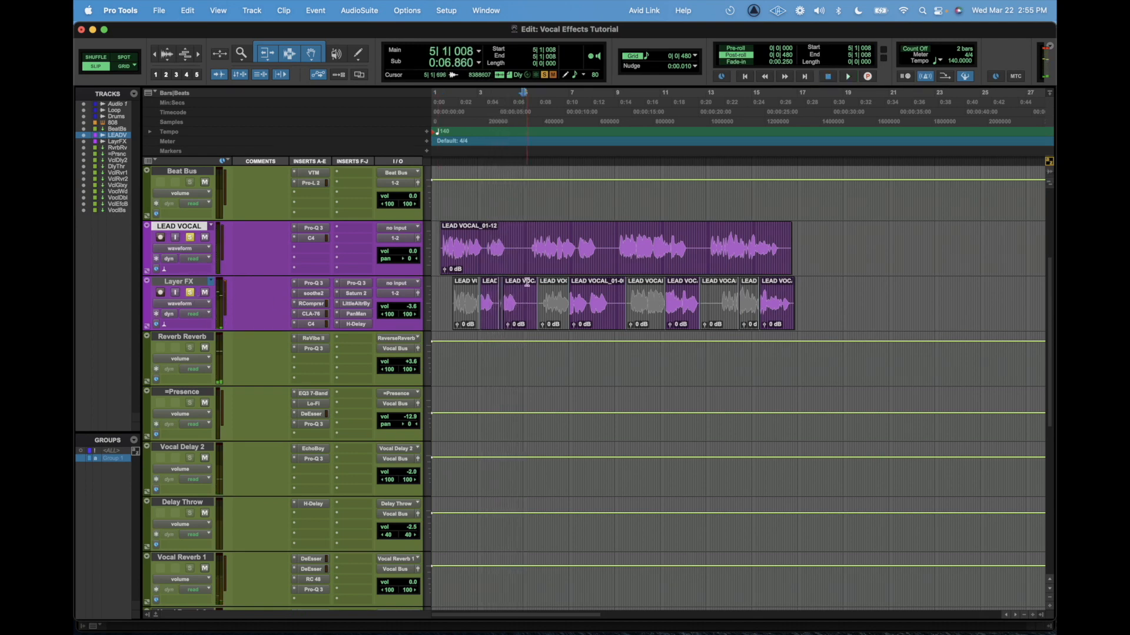
pyautogui.click(556, 243)
pyautogui.press('space')
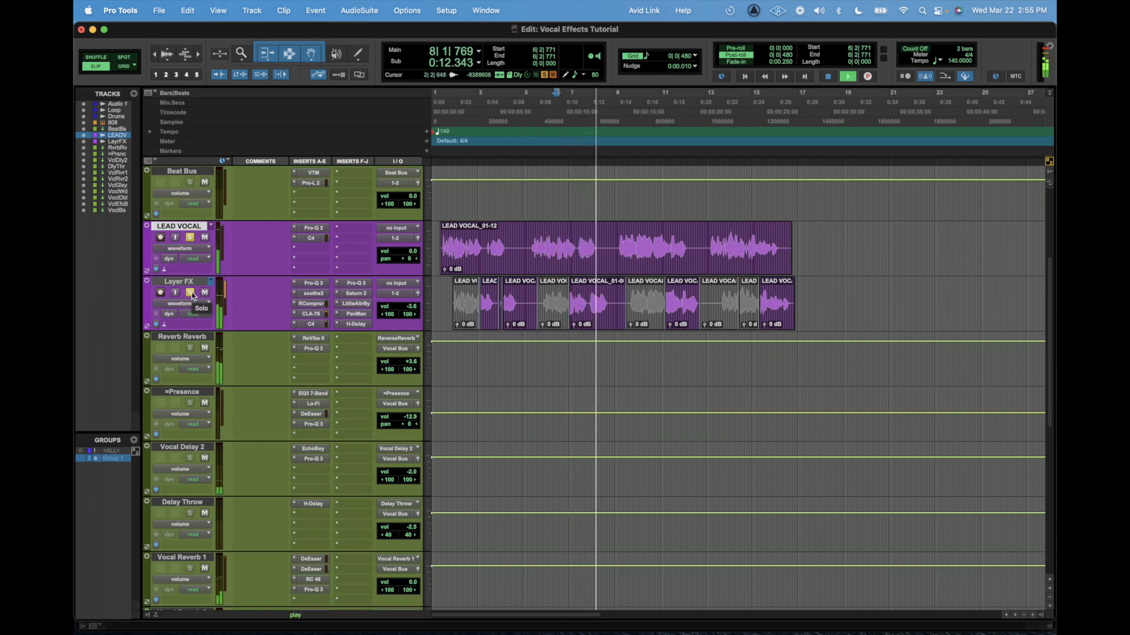
pyautogui.press('space')
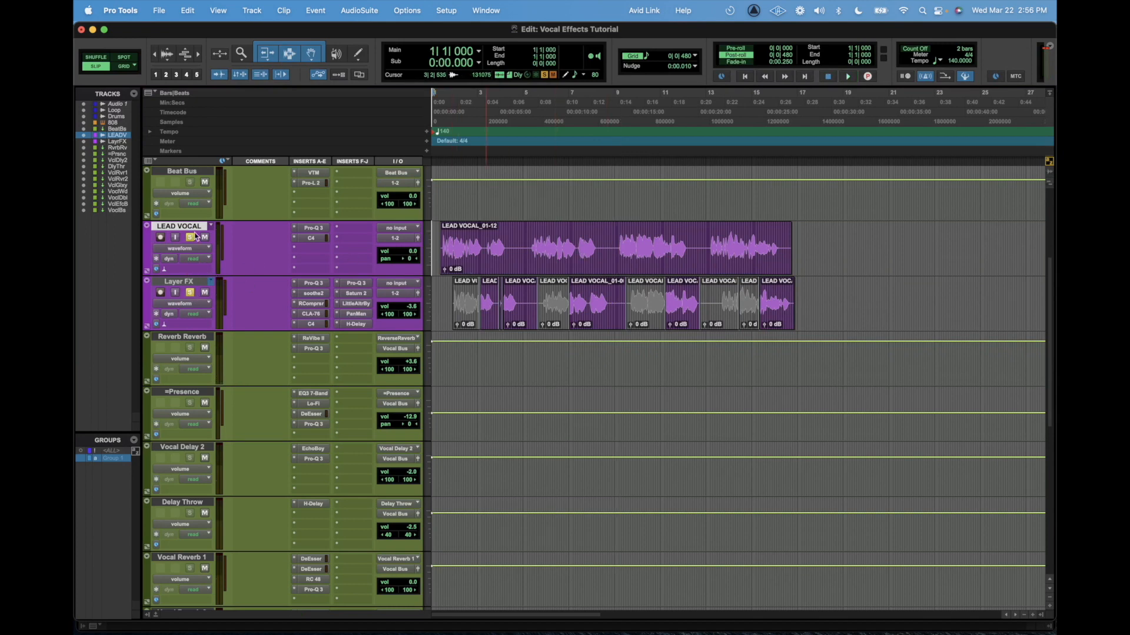
# Create one mono audio track below LEAD VOCAL and copy the lead vocal clip onto it at the same timeline position.
pyautogui.click(168, 227)
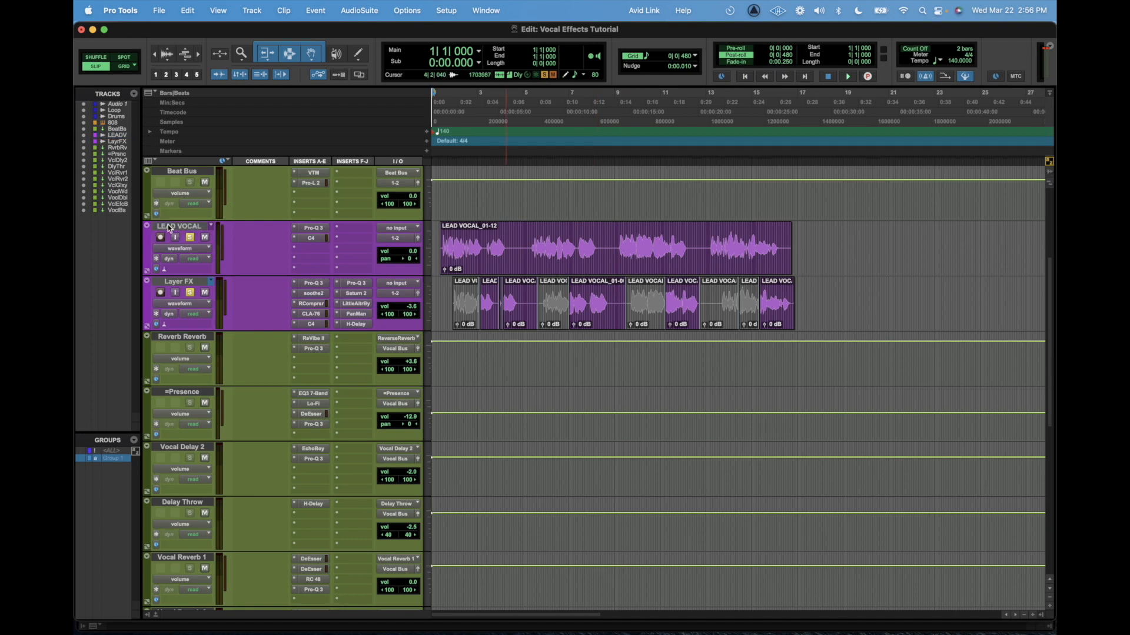
pyautogui.click(168, 227)
pyautogui.press('super+shift+n')
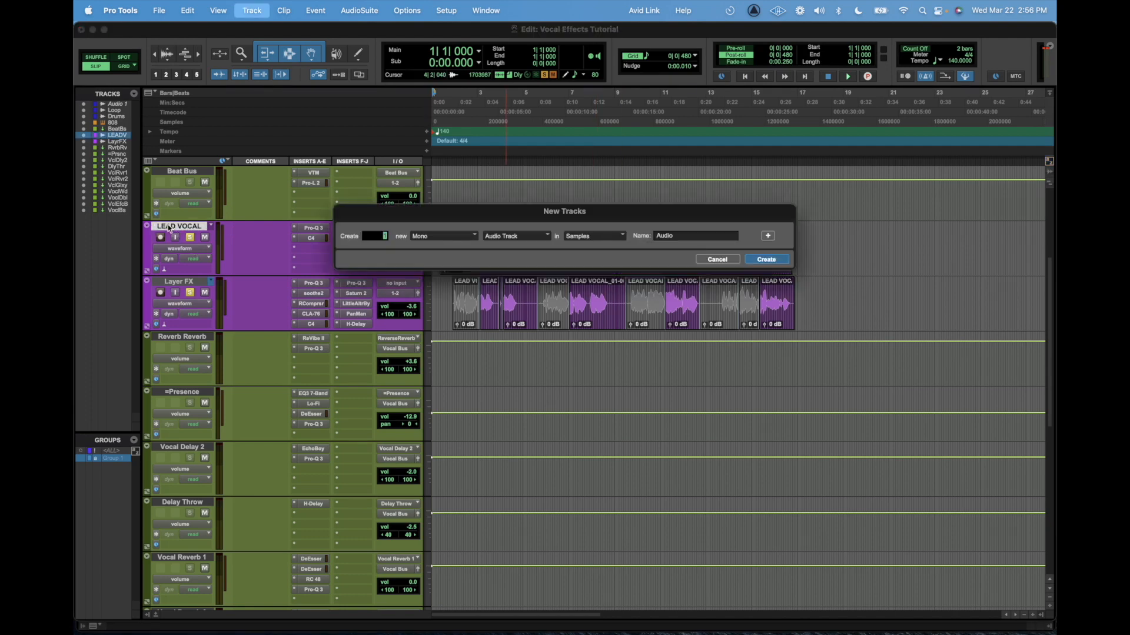
pyautogui.press('Return')
pyautogui.moveTo(531, 273); pyautogui.dragTo(532, 291)
pyautogui.press('super+bracketright')
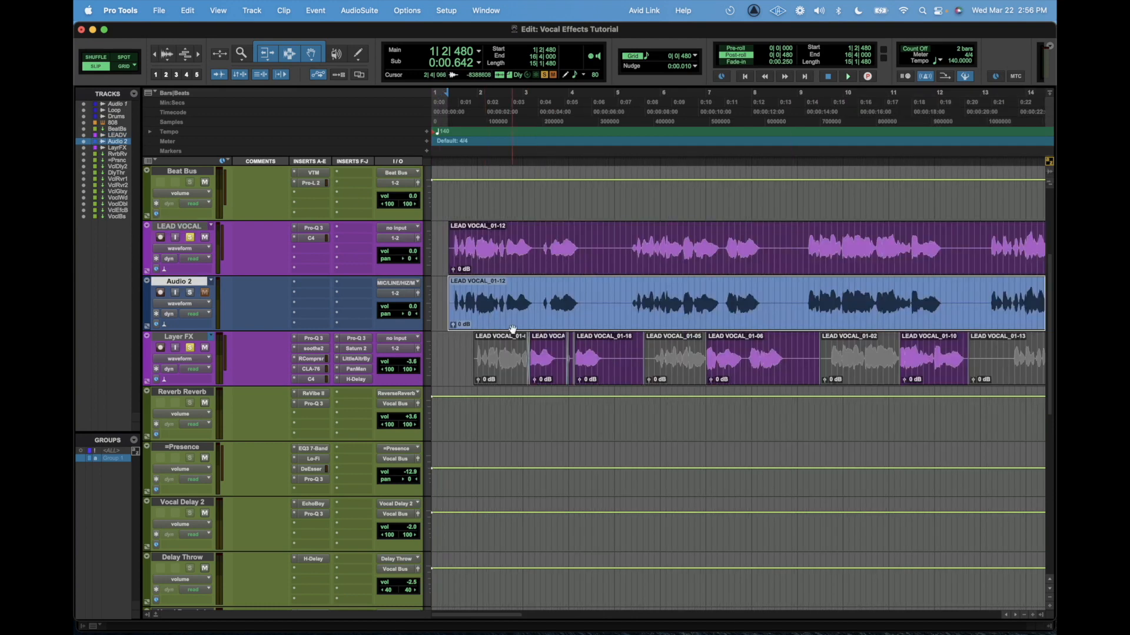
# In Grid mode, trim the start of the copied clip on Audio 2 to 1|3|000 and move the clip to 2|1|480.
pyautogui.press('super+bracketright')
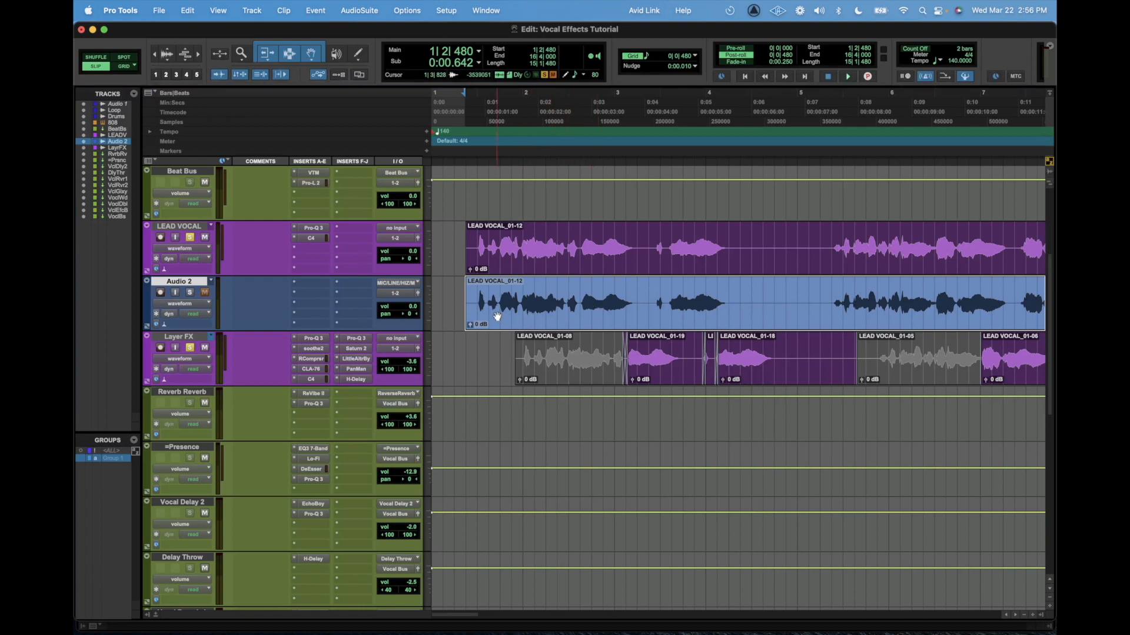
pyautogui.click(477, 300)
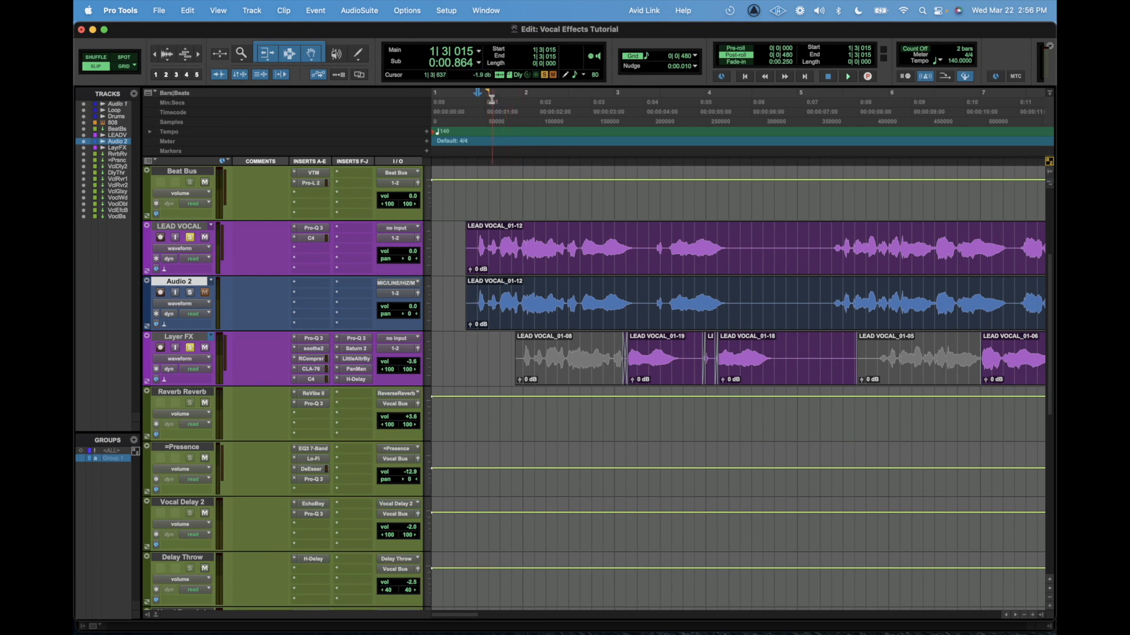
pyautogui.press('F4')
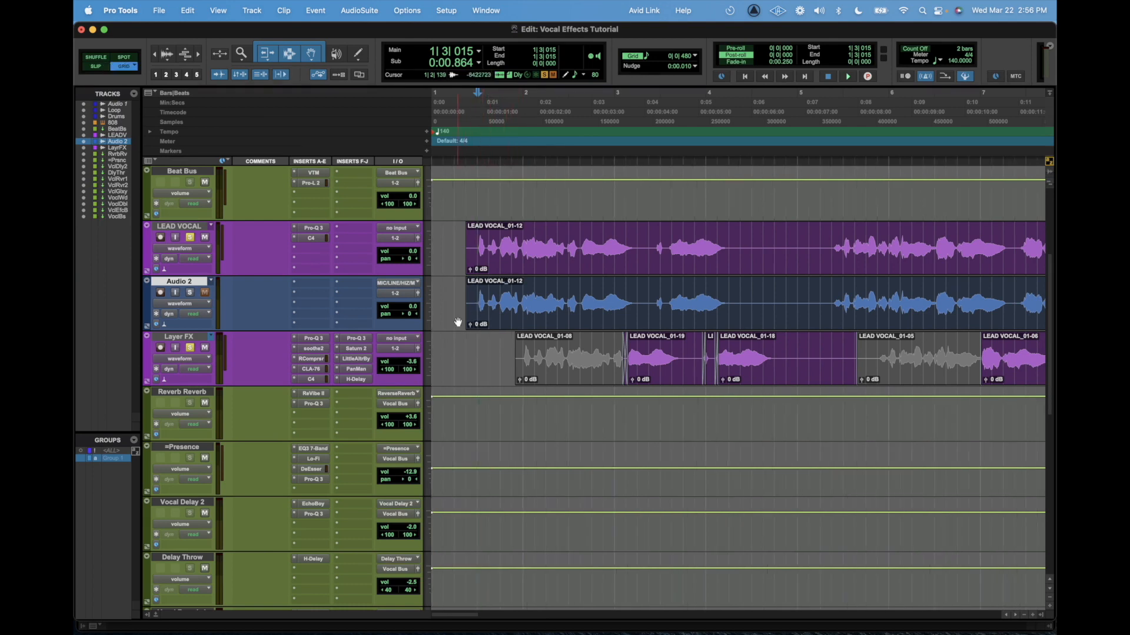
pyautogui.press('a')
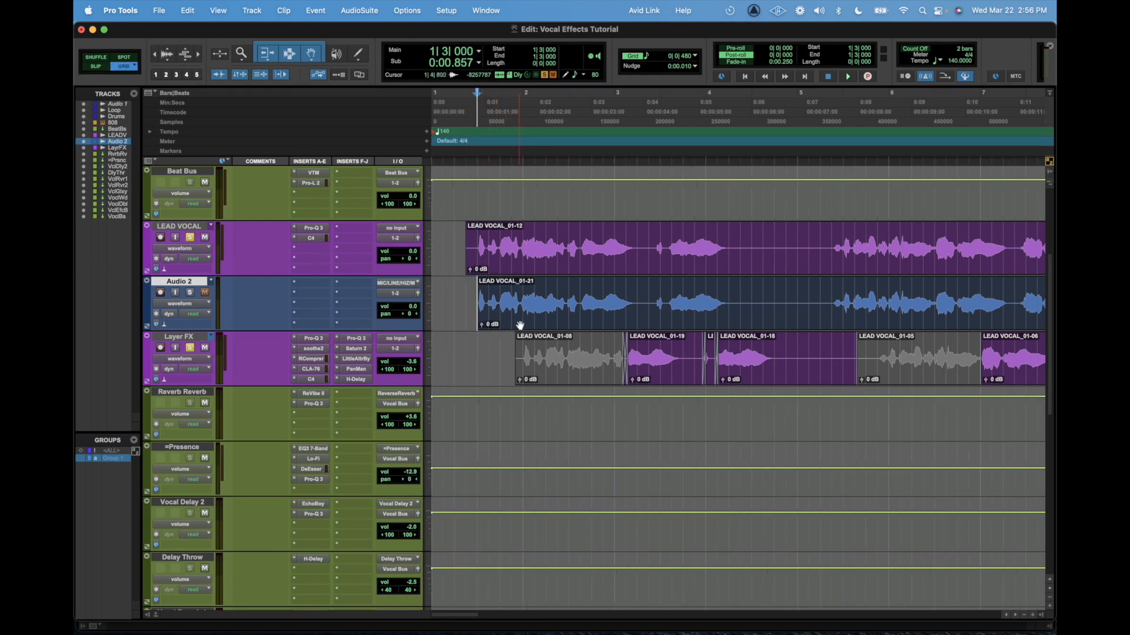
pyautogui.moveTo(584, 323); pyautogui.dragTo(647, 319)
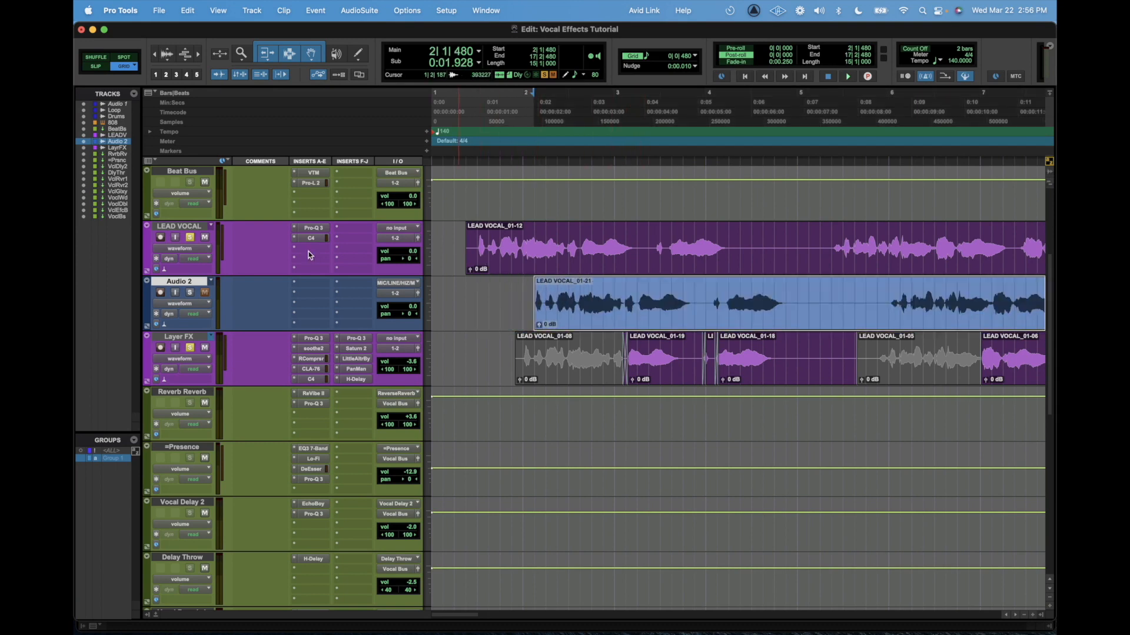
# Solo Audio 2 with LEAD VOCAL and play the offset vocals from 1|2|000, then from 2|1|000 with Layer FX unsoloed.
pyautogui.click(462, 254)
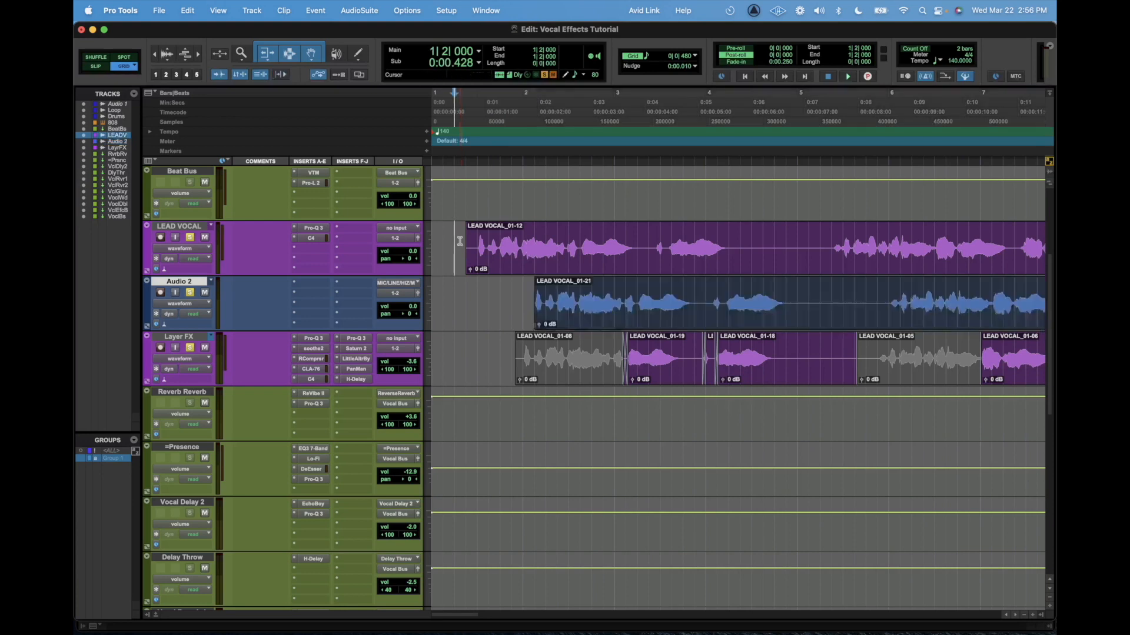
pyautogui.press('space')
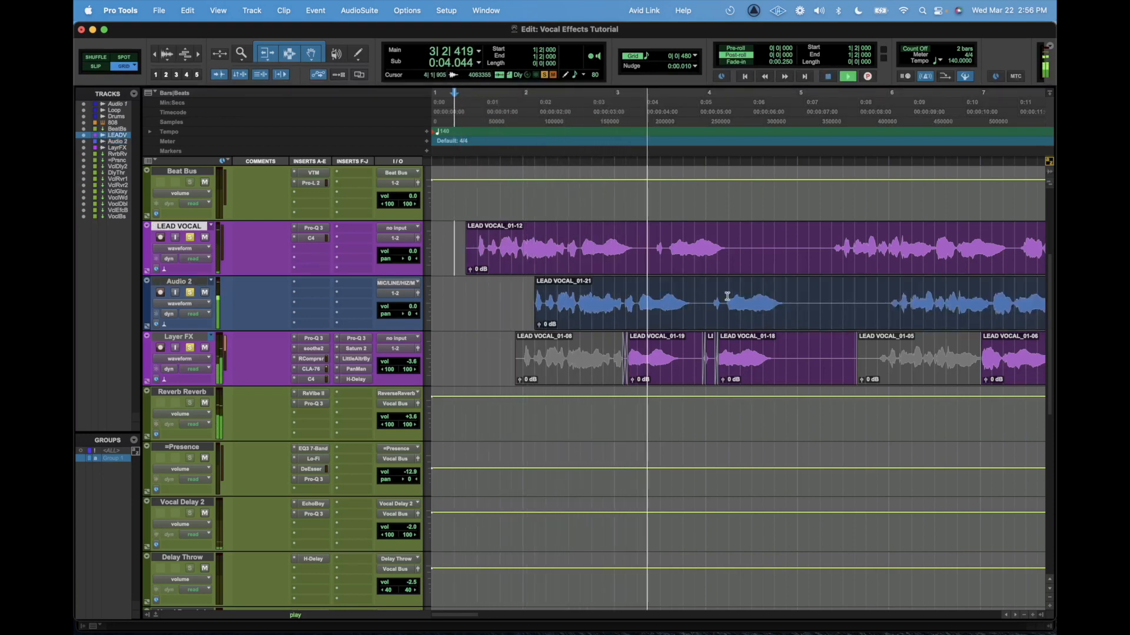
pyautogui.press('space')
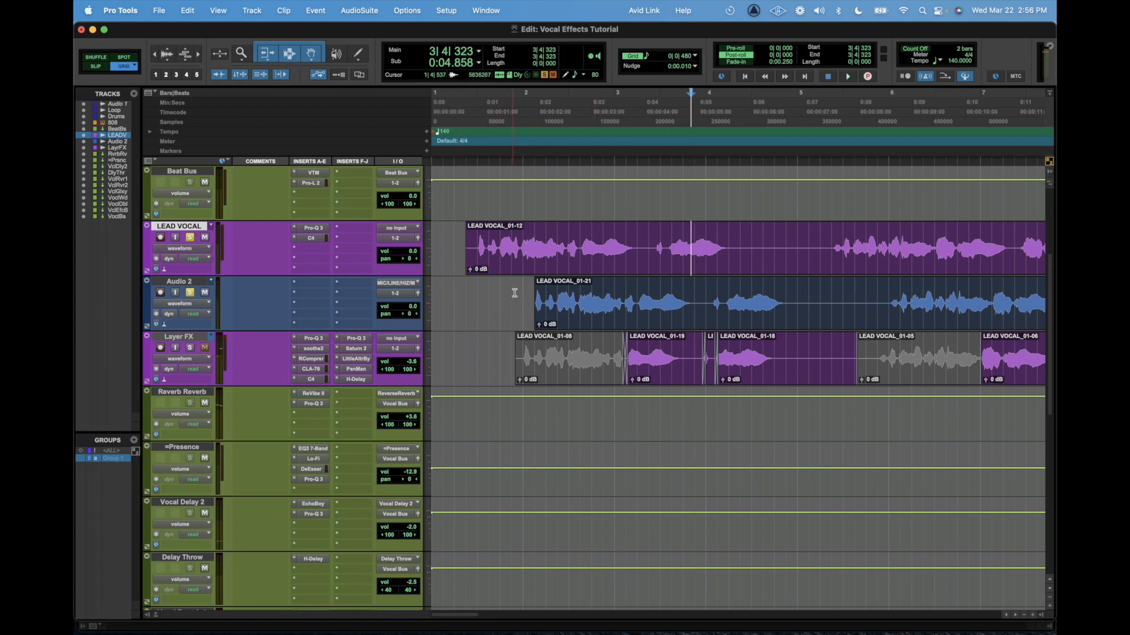
pyautogui.click(517, 294)
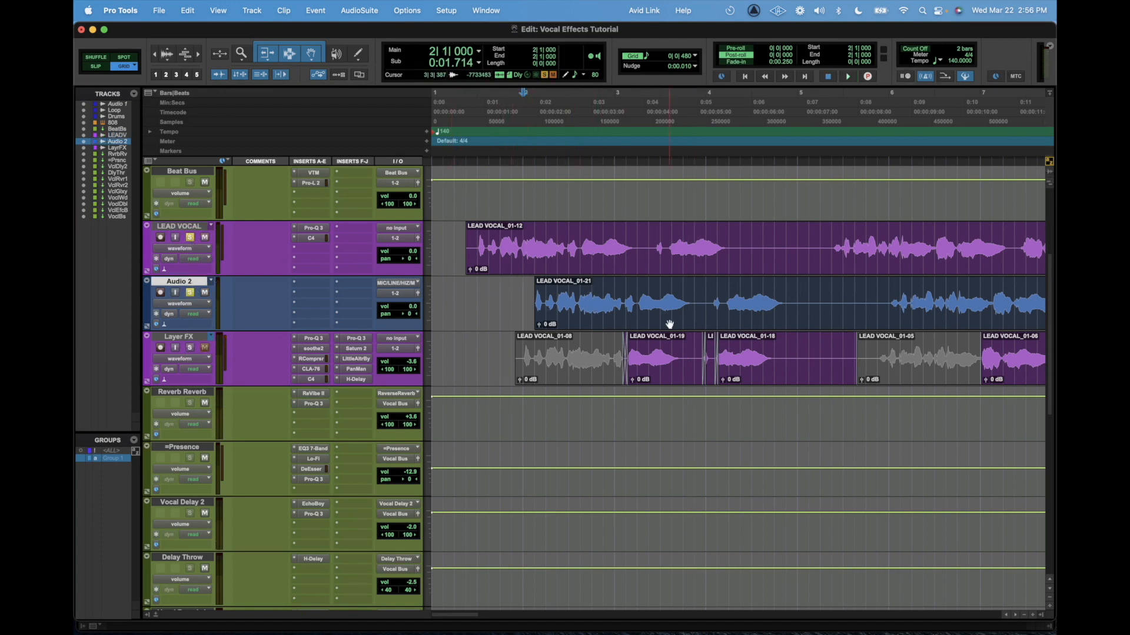
pyautogui.press('space')
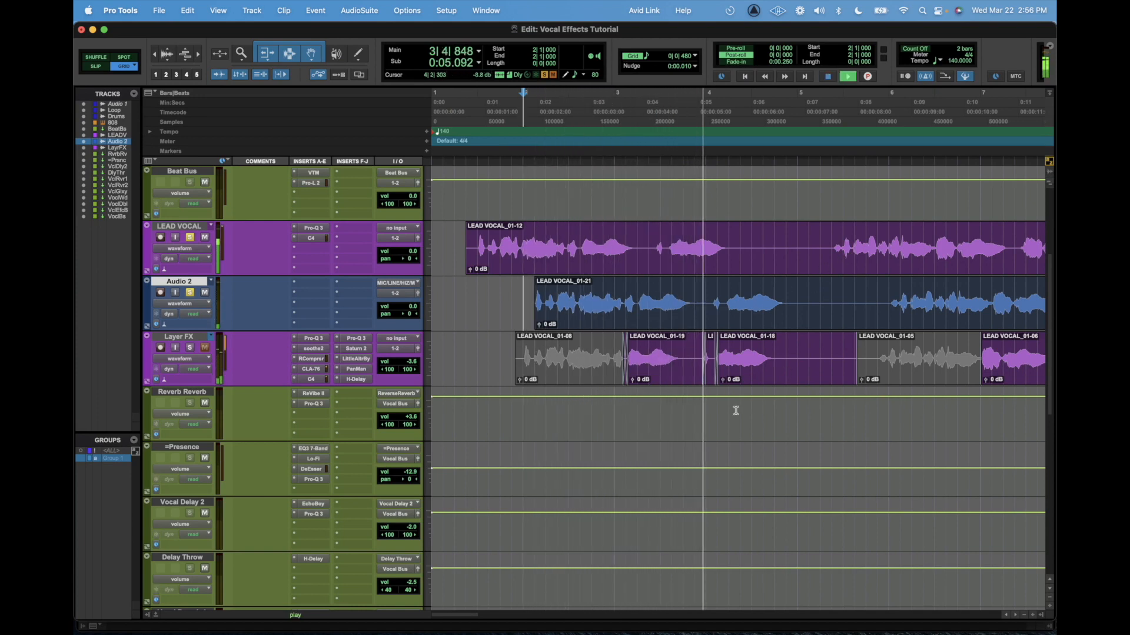
pyautogui.press('space')
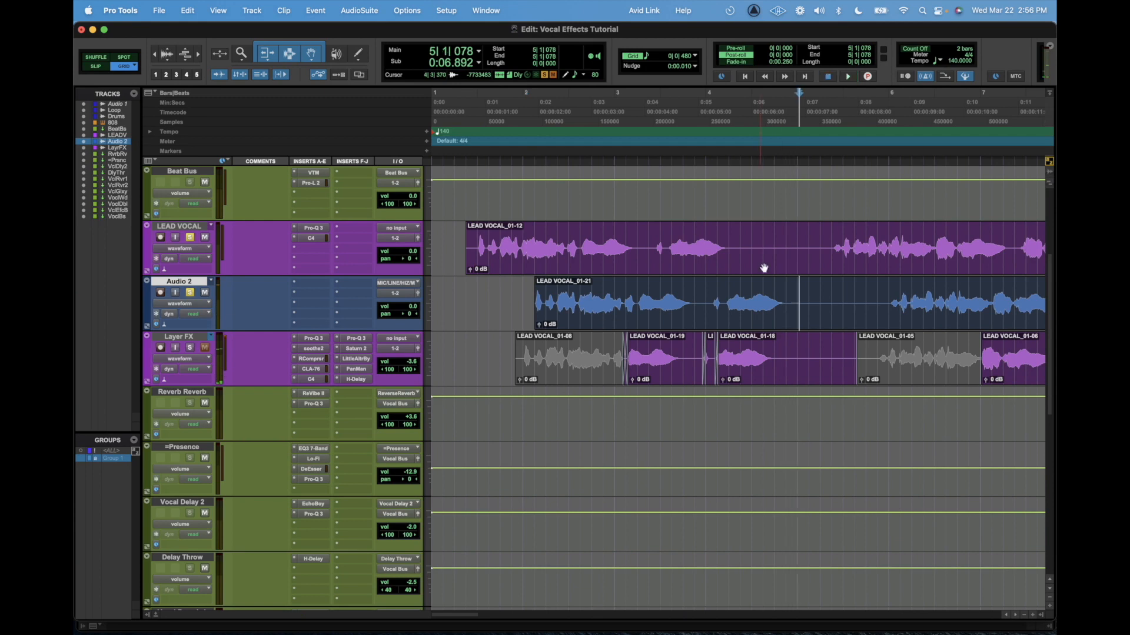
# Select LEAD VOCAL and Audio 2 from 5|2|480 to 8|4|480 and play the selected range.
pyautogui.hscroll(5, 877, 276)
pyautogui.click(670, 238)
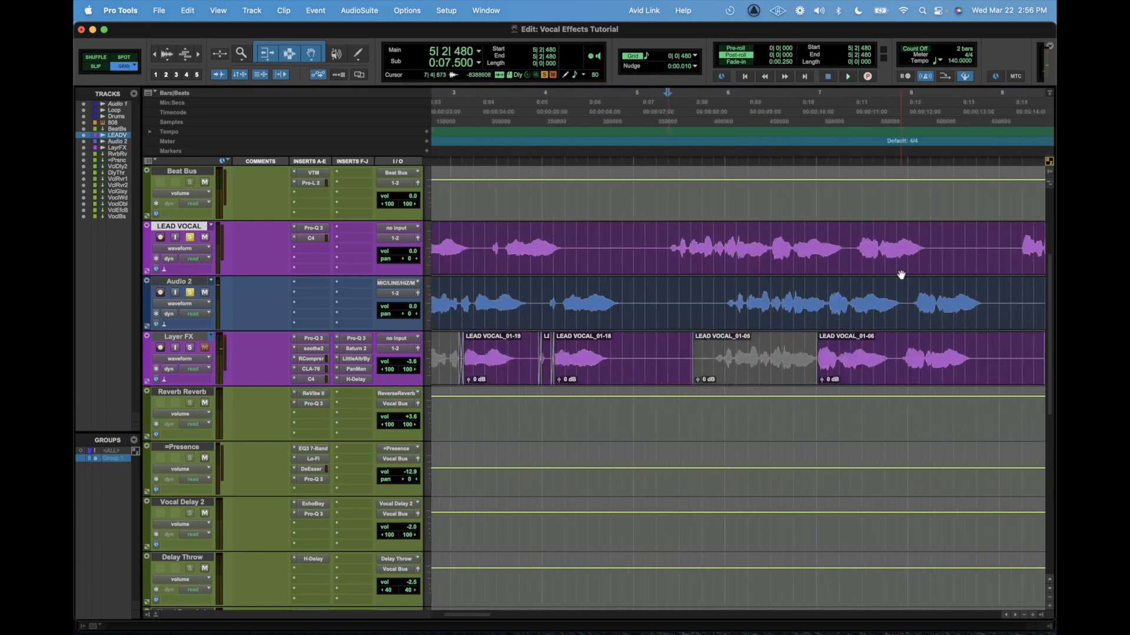
pyautogui.moveTo(664, 239); pyautogui.dragTo(983, 290)
pyautogui.press('space')
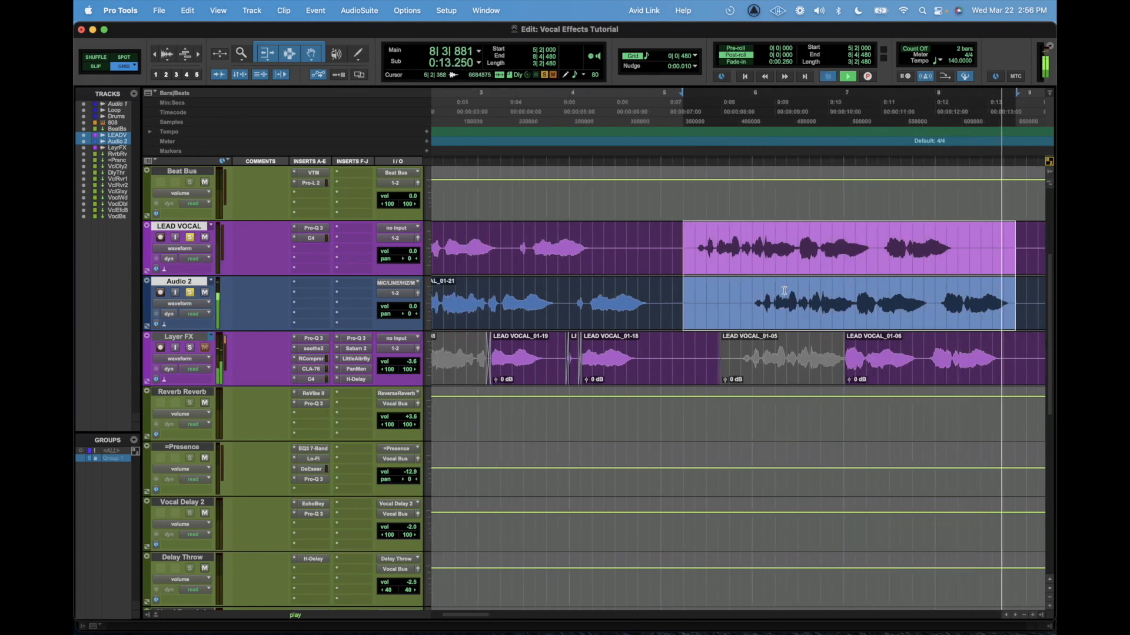
pyautogui.press('space')
# Unsolo Audio 2 and play the selected lead vocal phrase starting at 2|3|480.
pyautogui.scroll(2, 579, 322)
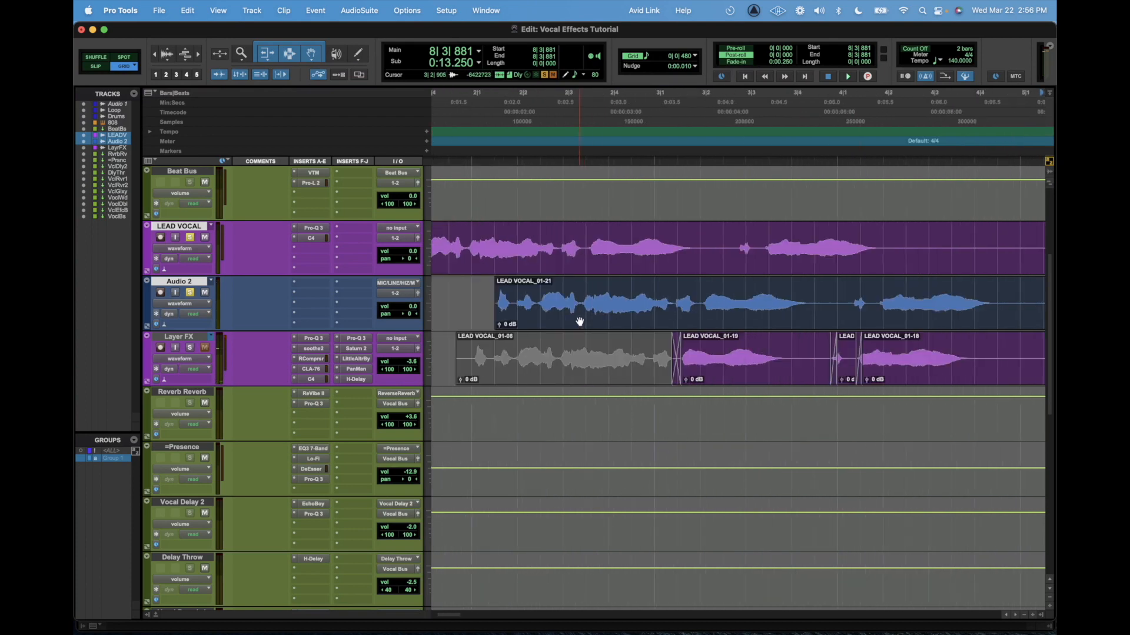
pyautogui.moveTo(547, 229); pyautogui.dragTo(927, 247)
pyautogui.click(677, 295)
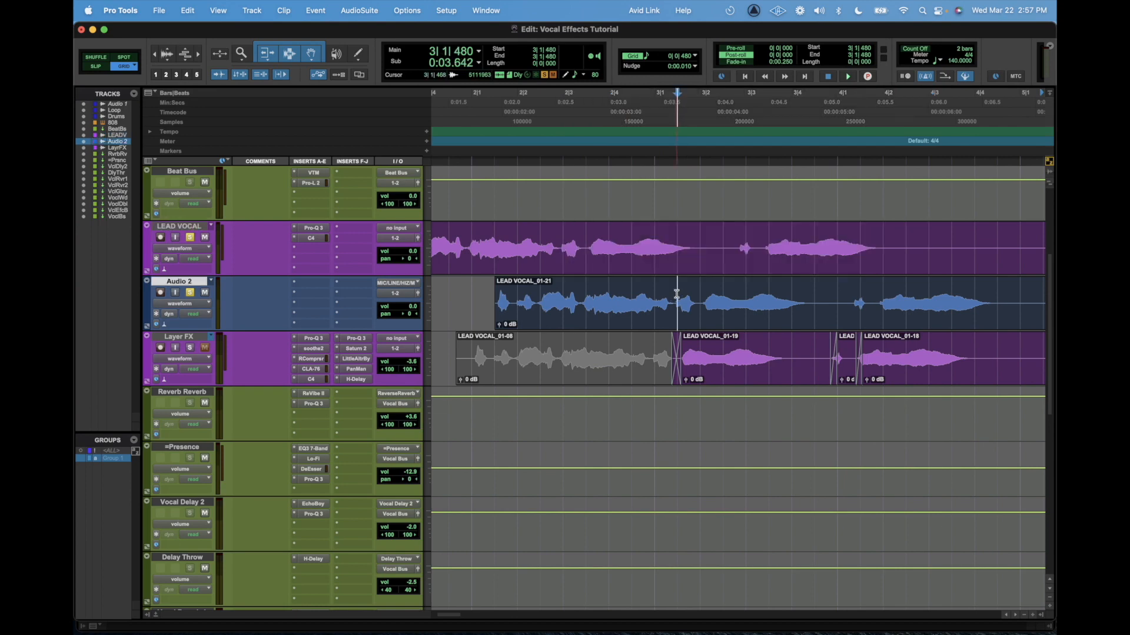
pyautogui.moveTo(545, 240); pyautogui.dragTo(729, 241)
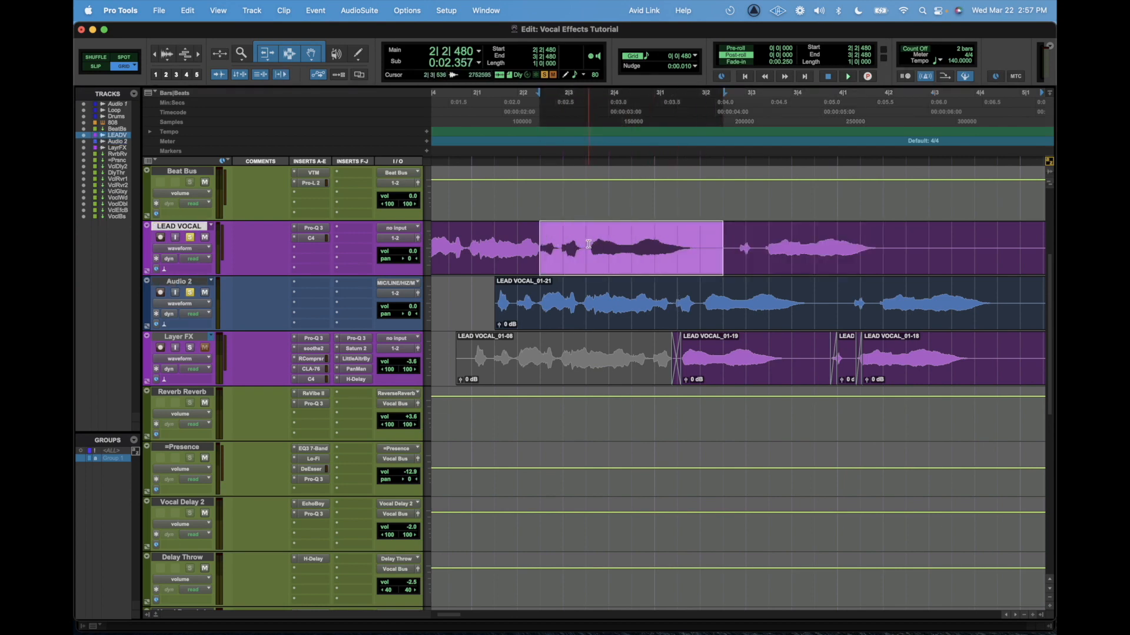
pyautogui.moveTo(588, 243); pyautogui.dragTo(718, 246)
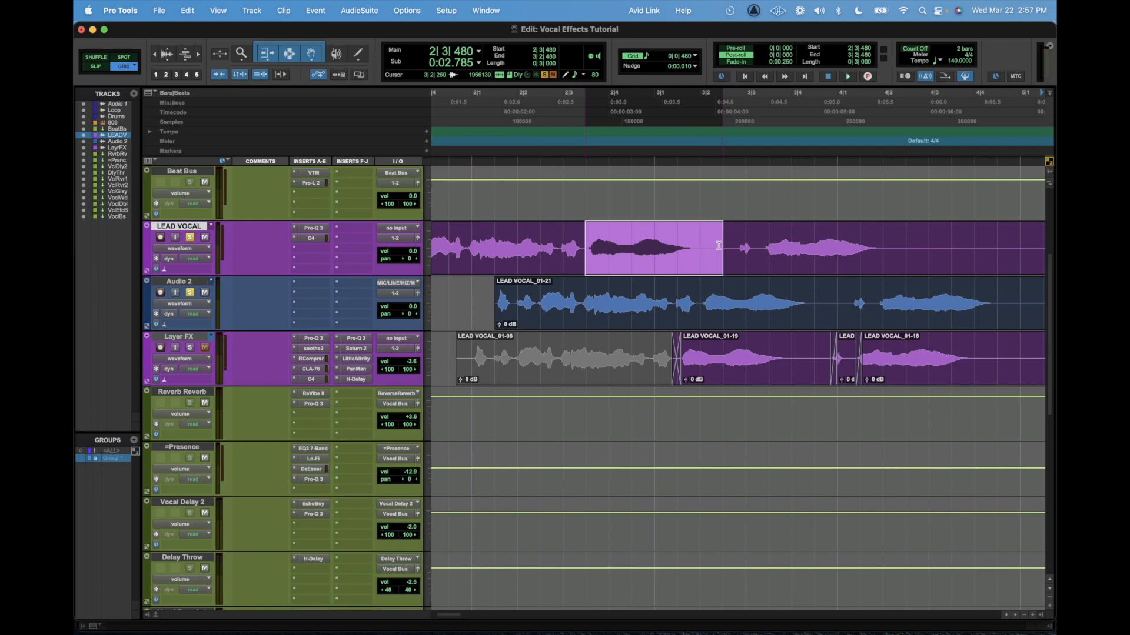
pyautogui.click(188, 292)
pyautogui.press('space')
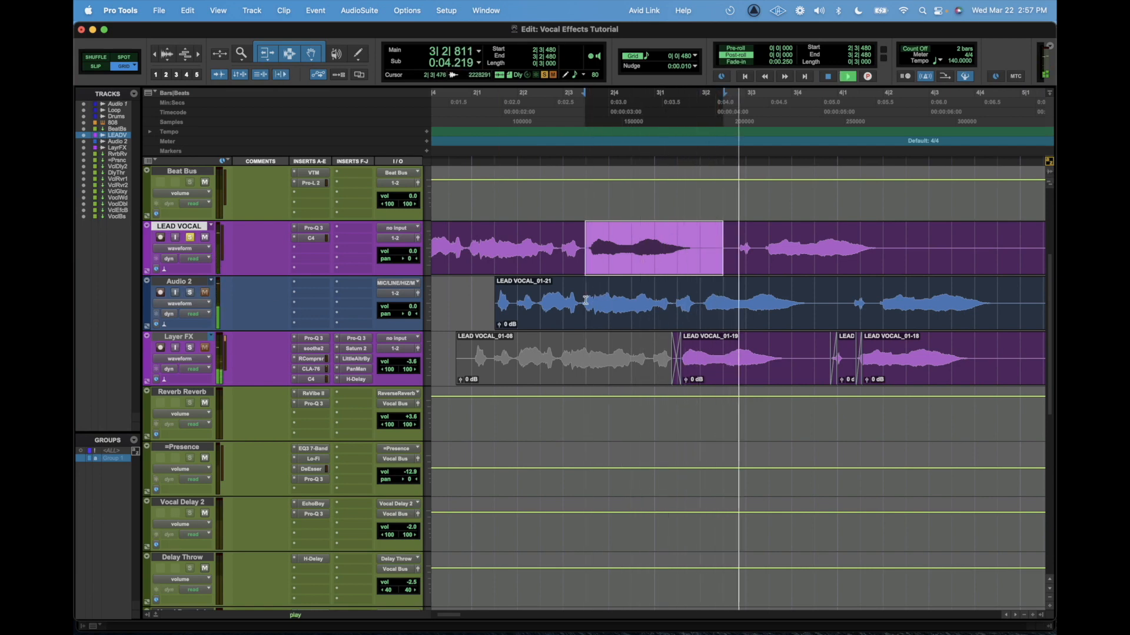
pyautogui.press('space')
# Separate the Audio 2 clip at 3|1|910 and mute the opening part before the cut.
pyautogui.click(559, 299)
pyautogui.click(461, 293)
pyautogui.press('n')
pyautogui.moveTo(517, 295); pyautogui.dragTo(697, 293)
pyautogui.press('super+e')
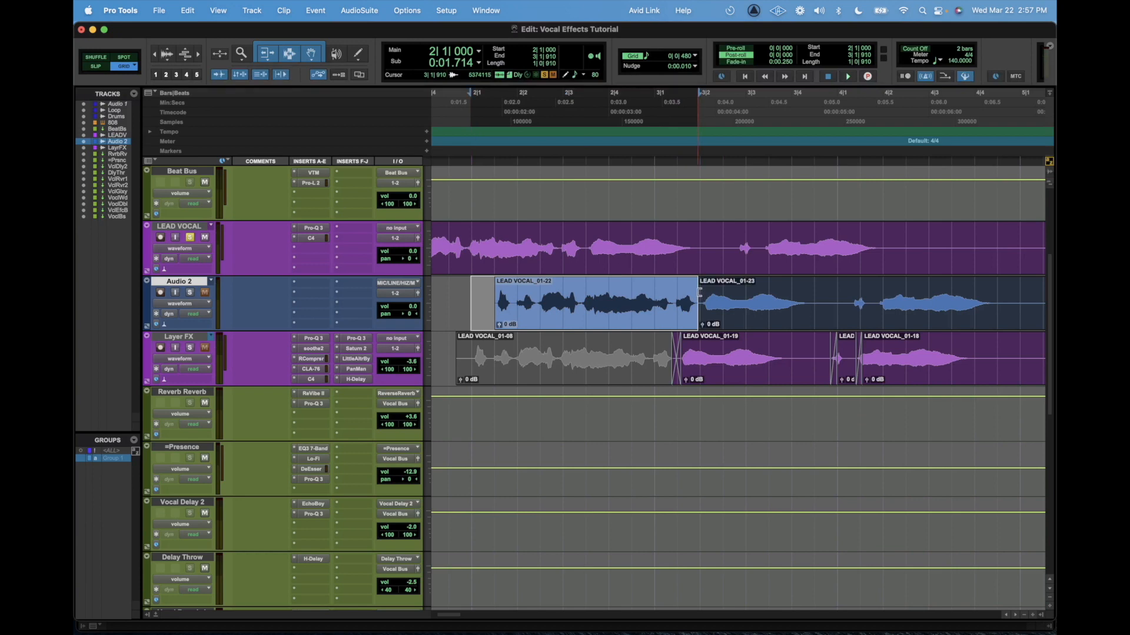
pyautogui.press('super+m')
pyautogui.click(611, 300)
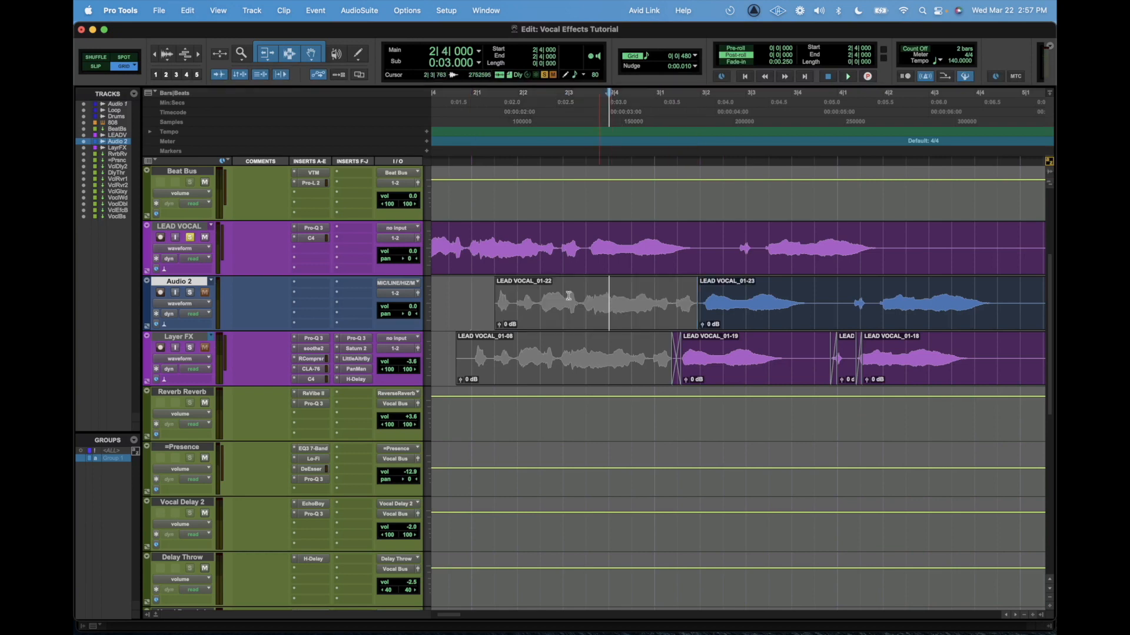
pyautogui.click(485, 294)
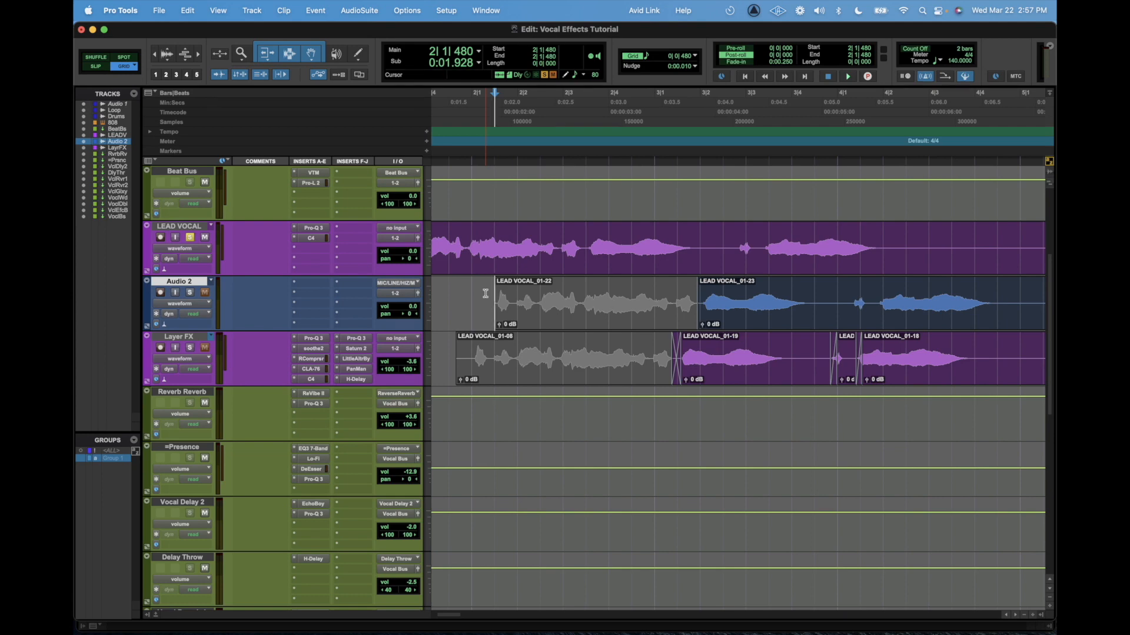
# Add a short fade-in to the unmuted Audio 2 clip at 3|1|910, then solo Audio 2 and play from 2|4|480.
pyautogui.moveTo(477, 306); pyautogui.dragTo(702, 299)
pyautogui.click(679, 294)
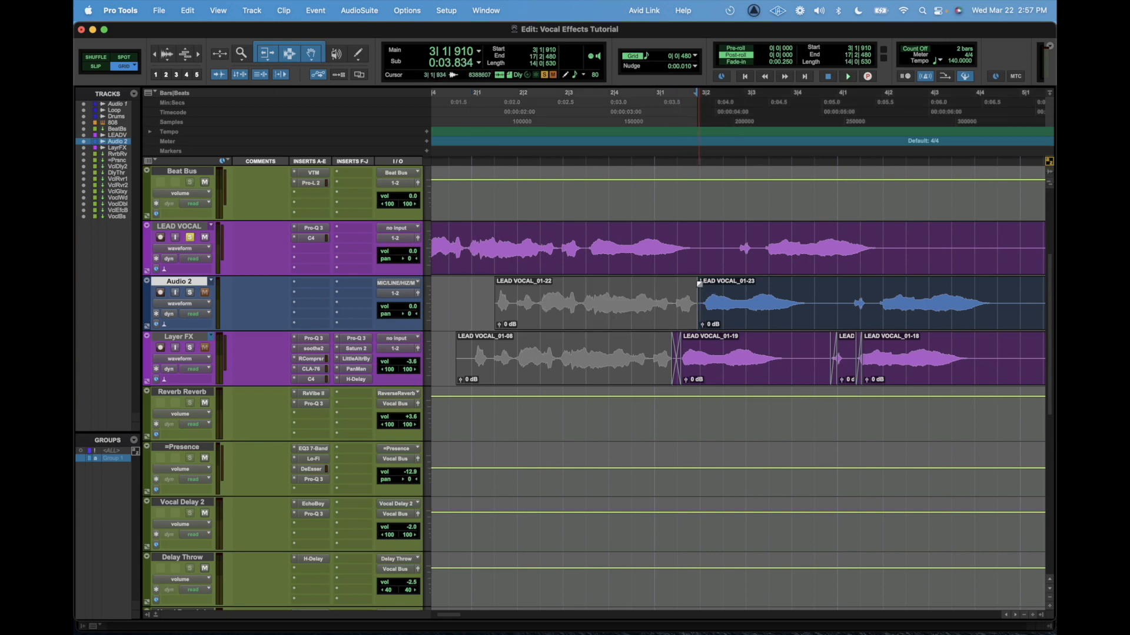
pyautogui.click(641, 293)
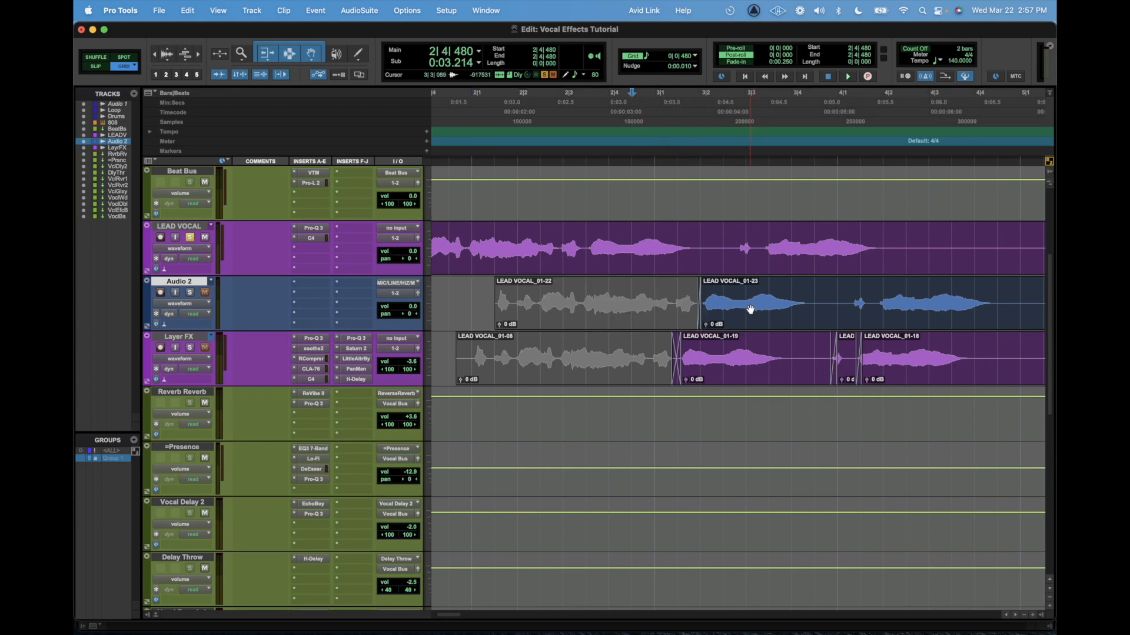
pyautogui.click(189, 292)
pyautogui.press('space')
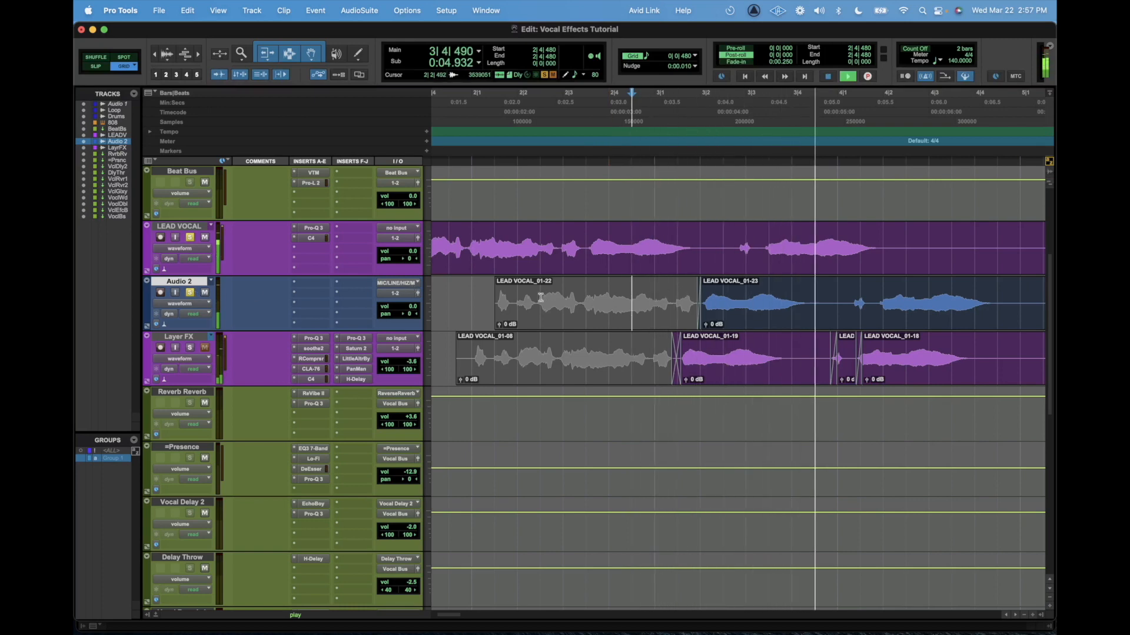
pyautogui.press('space')
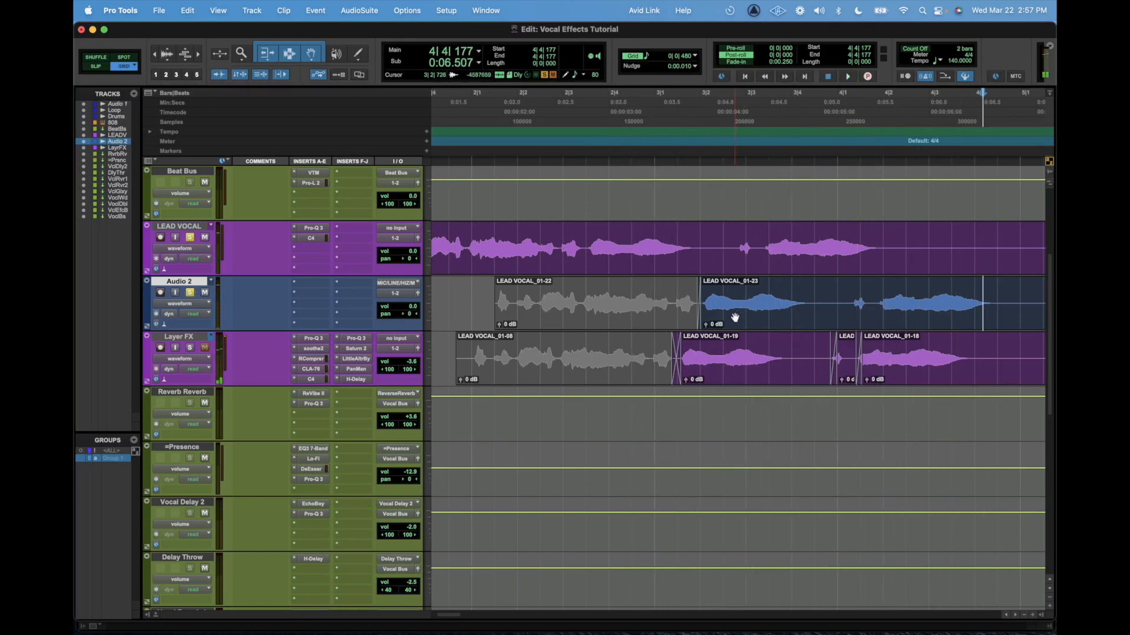
# Move the unmuted Audio 2 clip earlier to line up with Layer FX clip LEAD VOCAL_01-19 and play from 2|4|480.
pyautogui.moveTo(734, 318); pyautogui.dragTo(720, 320)
pyautogui.click(637, 293)
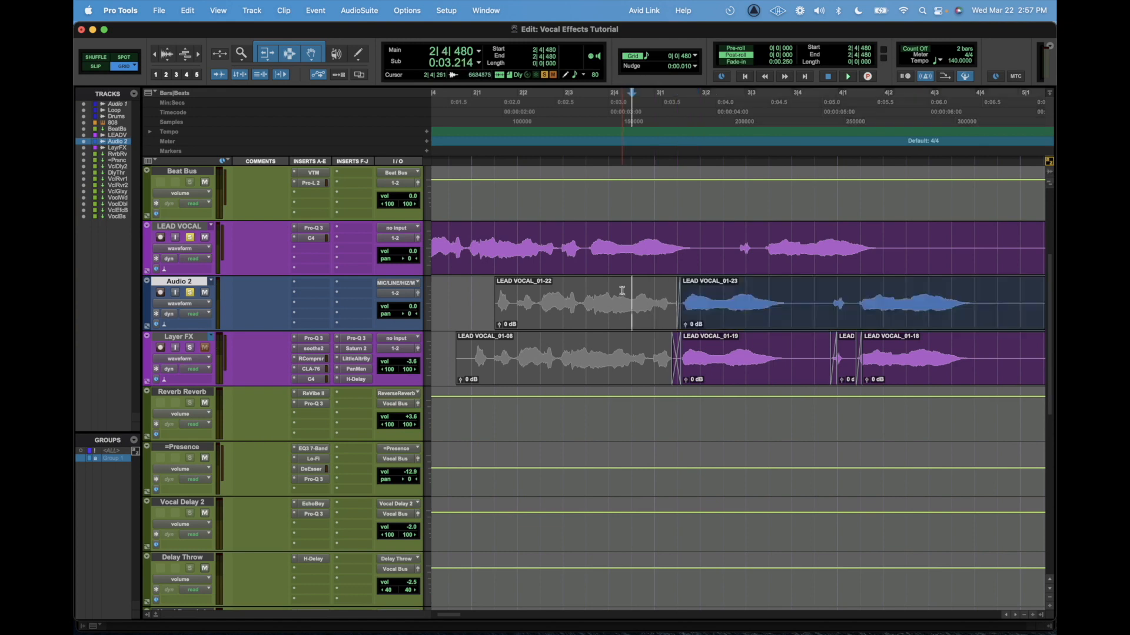
pyautogui.press('space')
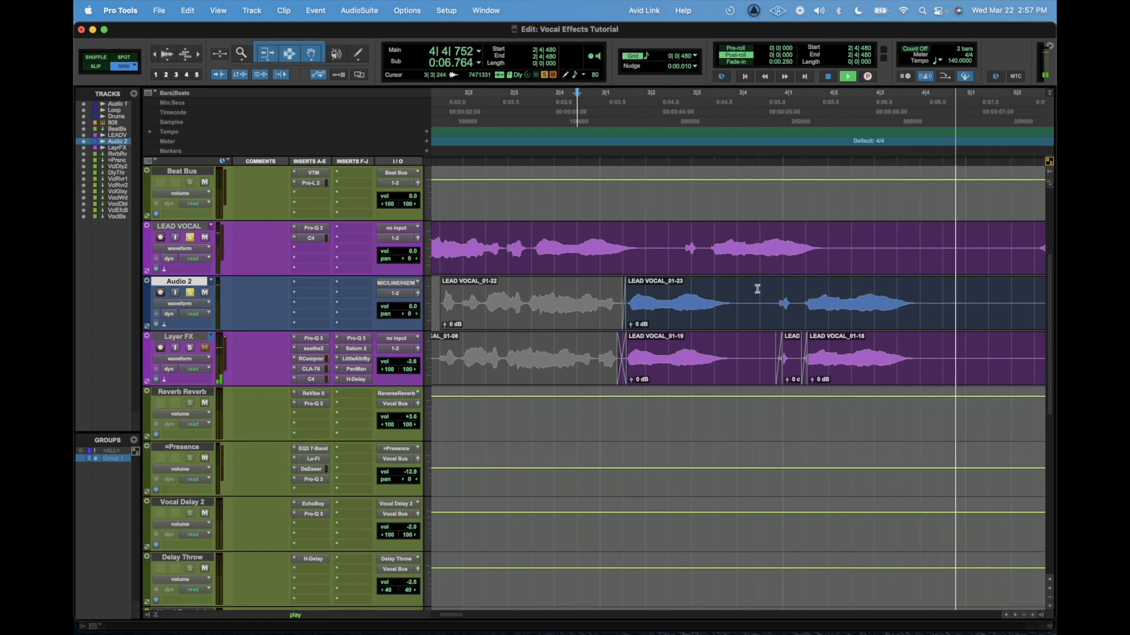
pyautogui.press('space')
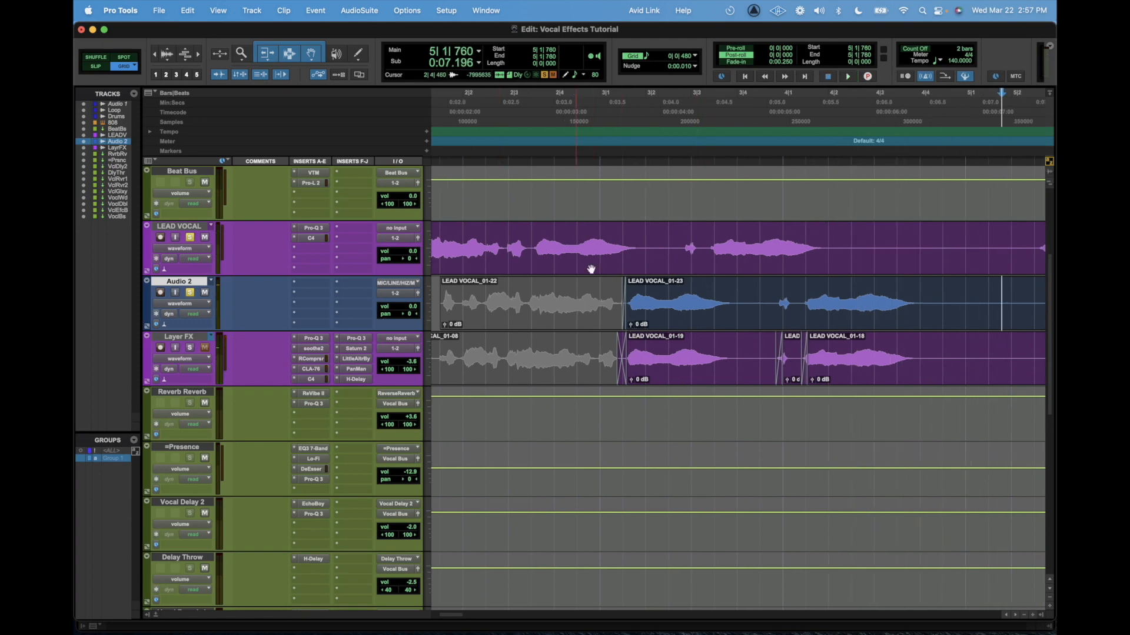
# Separate the Audio 2 clip at 4|4|480, trim the preceding clip's end to 4|4|000 and give it a short fade-out.
pyautogui.hscroll(3, 633, 277)
pyautogui.hscroll(15, 633, 303)
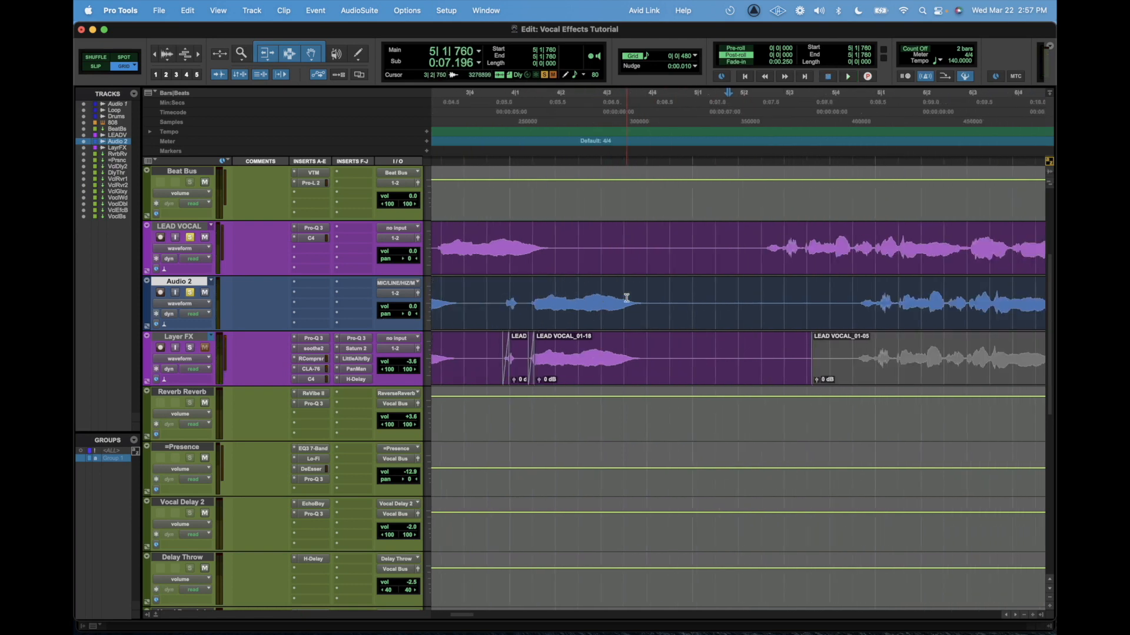
pyautogui.click(625, 298)
pyautogui.press('super+e')
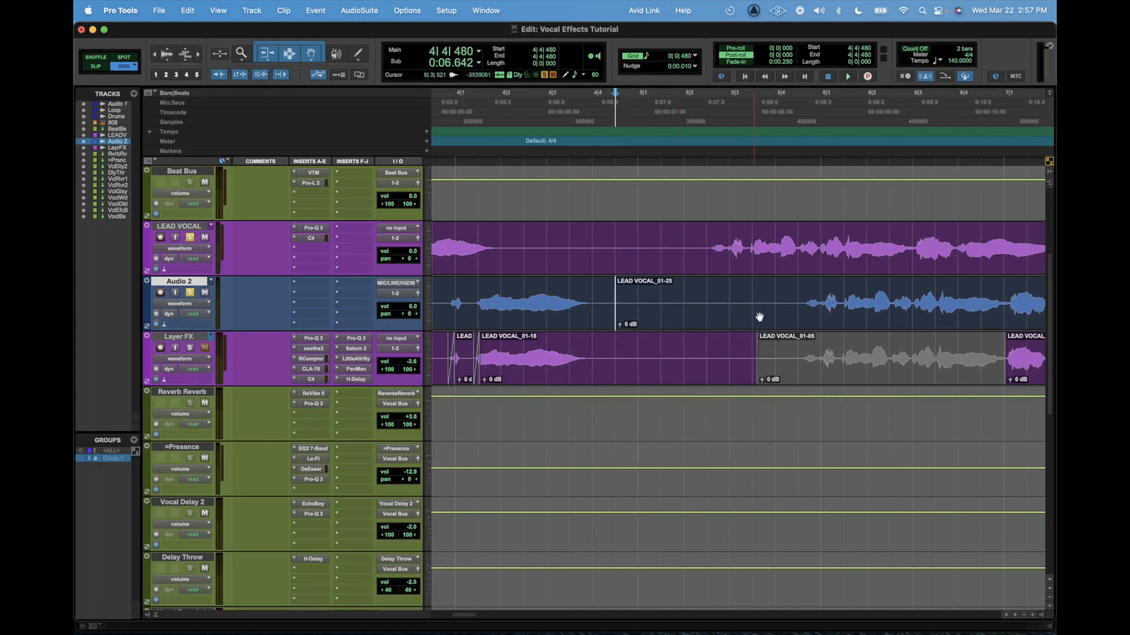
pyautogui.click(602, 291)
pyautogui.moveTo(592, 283); pyautogui.dragTo(589, 283)
# Move the remaining long Audio 2 clip slightly earlier so that it starts at 4|4|372.
pyautogui.hscroll(12, 770, 312)
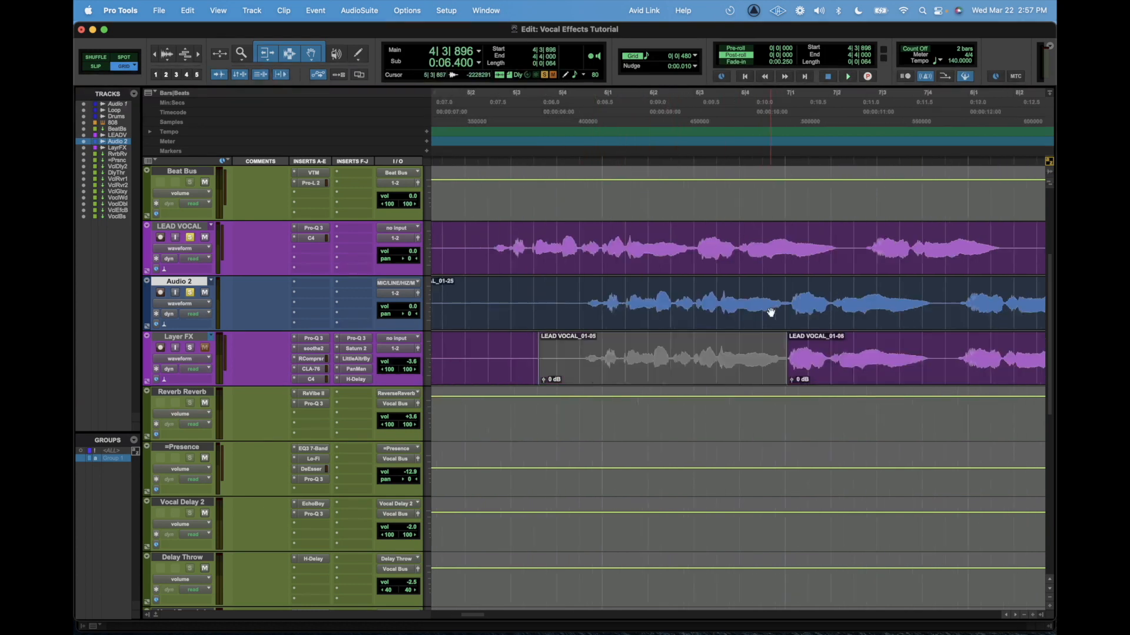
pyautogui.hscroll(13, 770, 312)
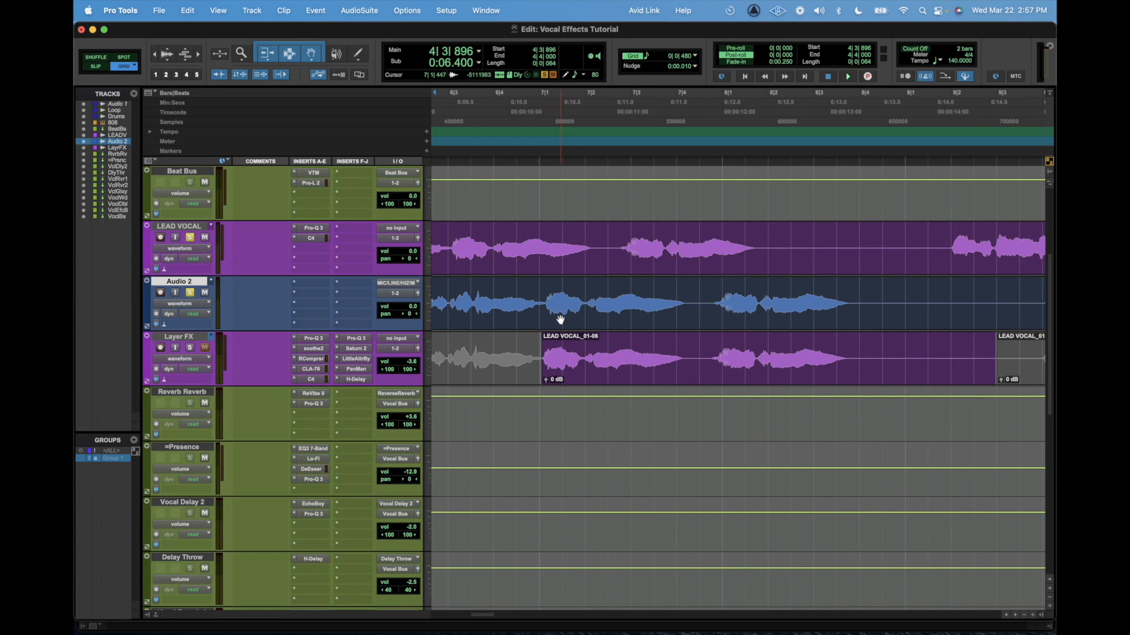
pyautogui.moveTo(560, 319); pyautogui.dragTo(555, 322)
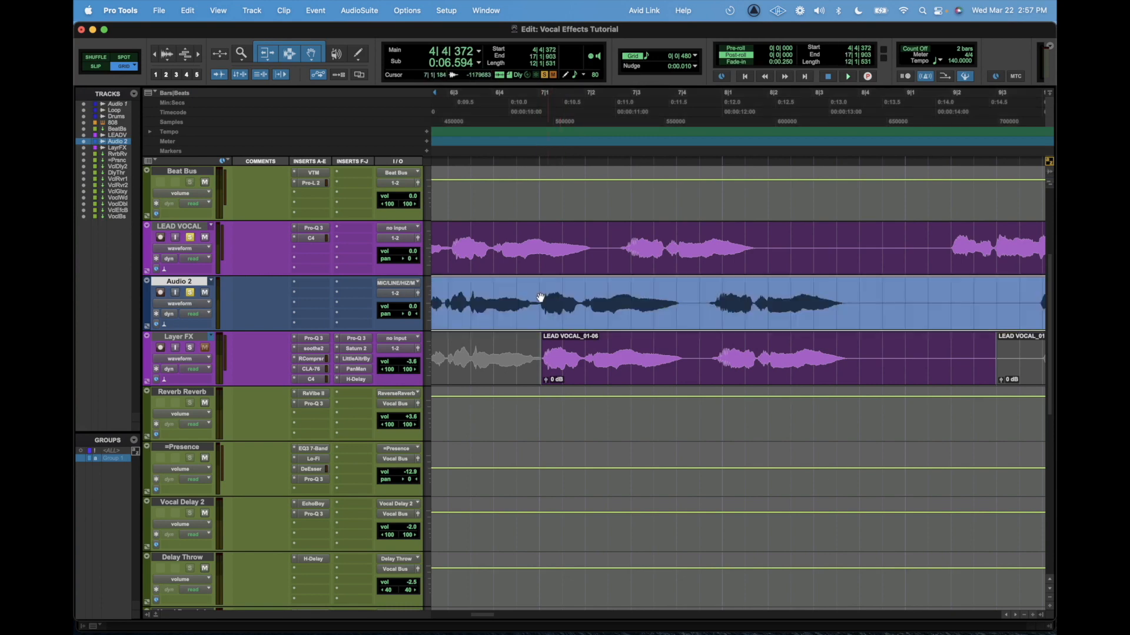
# Play the soloed vocals from just before bar 7 and again from 6|3|000 to locate the next cut point.
pyautogui.click(540, 297)
pyautogui.press('space')
pyautogui.press('space')
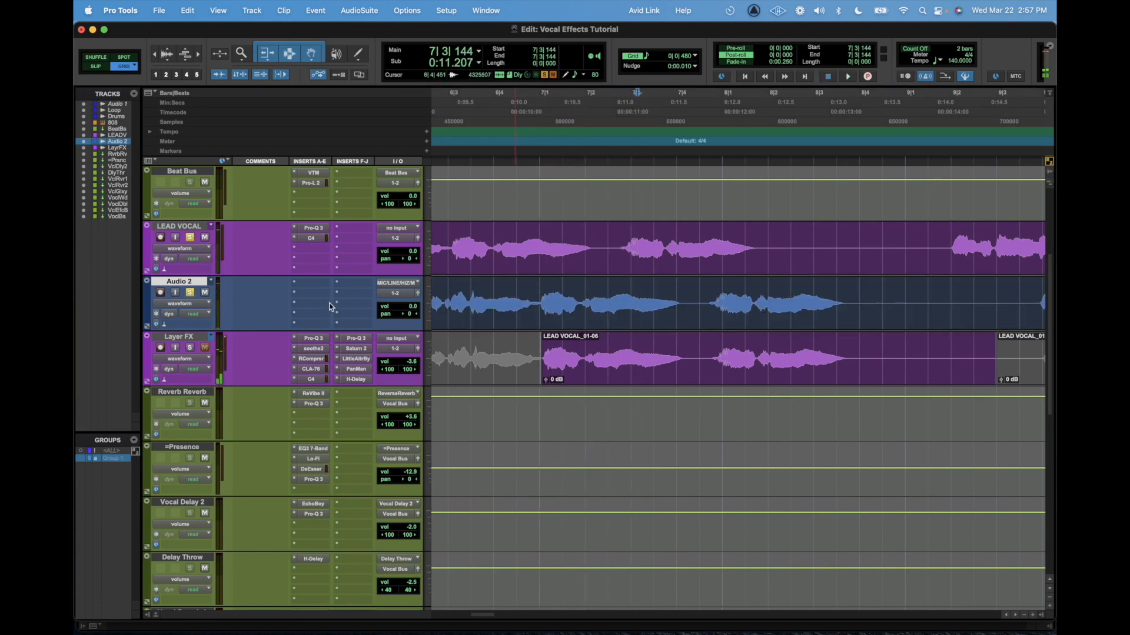
pyautogui.click(436, 289)
pyautogui.press('space')
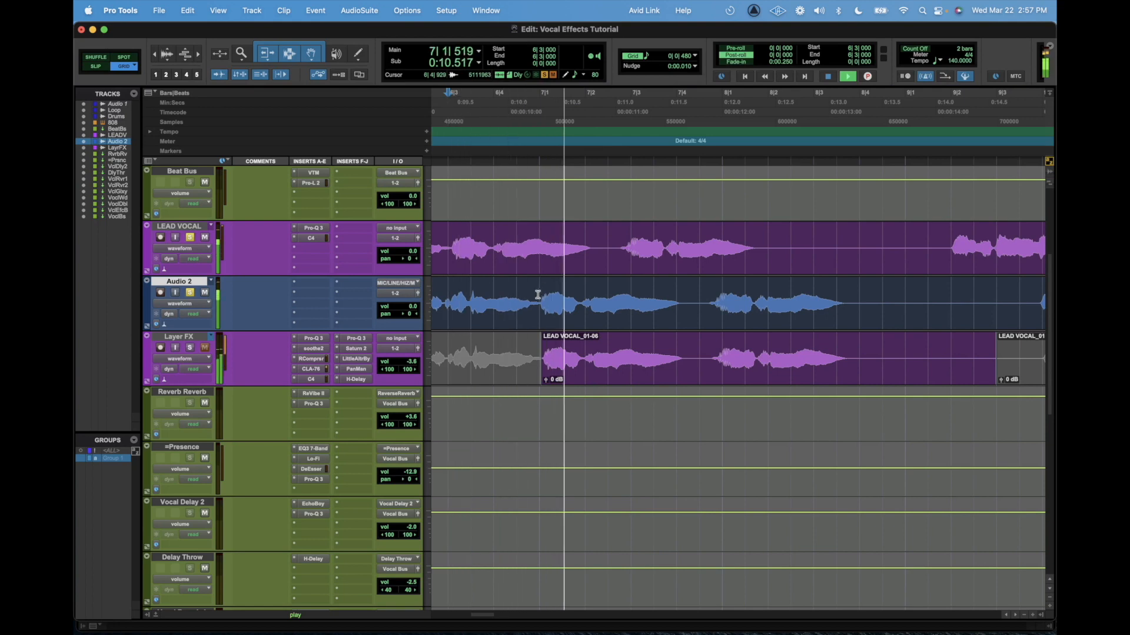
pyautogui.click(539, 296)
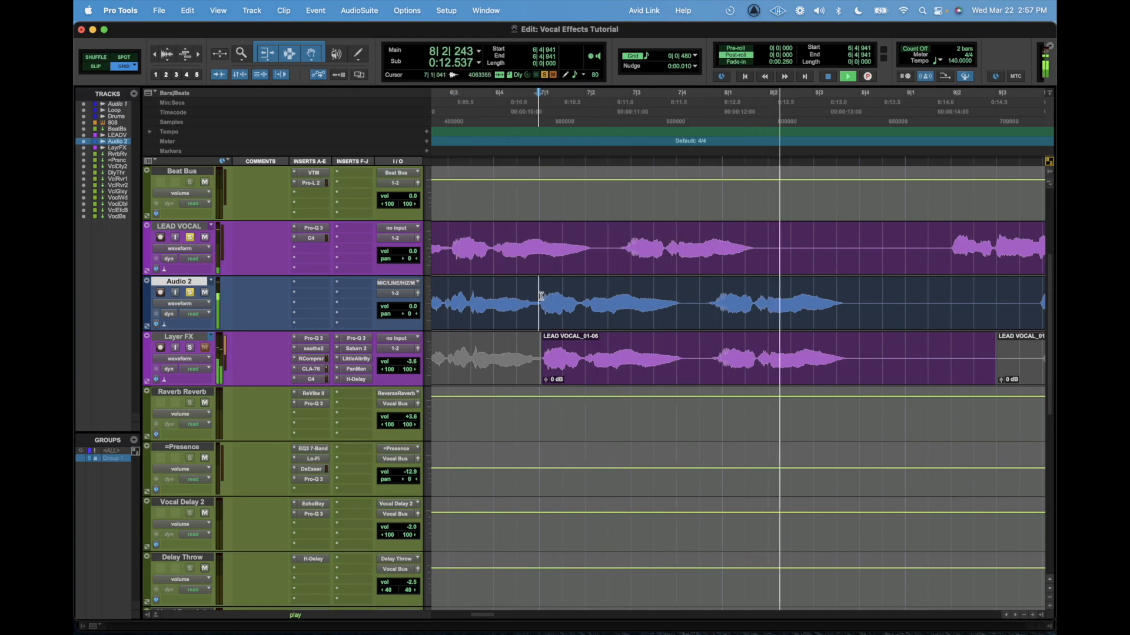
pyautogui.press('r')
pyautogui.press('space')
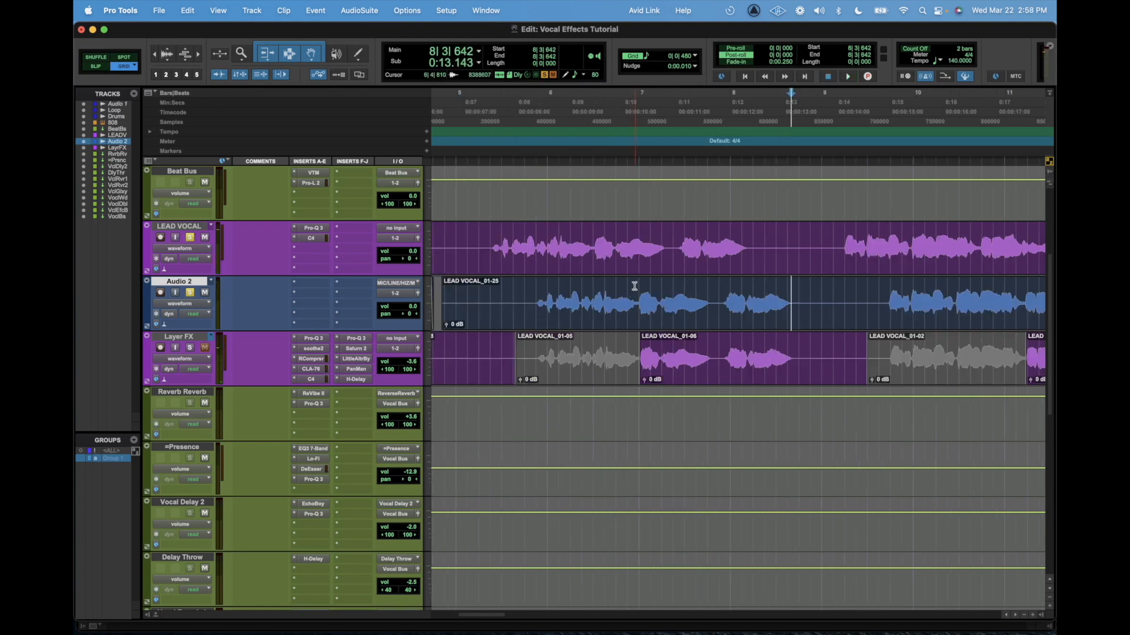
# Separate the Audio 2 clip at 6|4|881 and mute the part that starts at 4|4|372.
pyautogui.click(634, 285)
pyautogui.press('b')
pyautogui.click(616, 316)
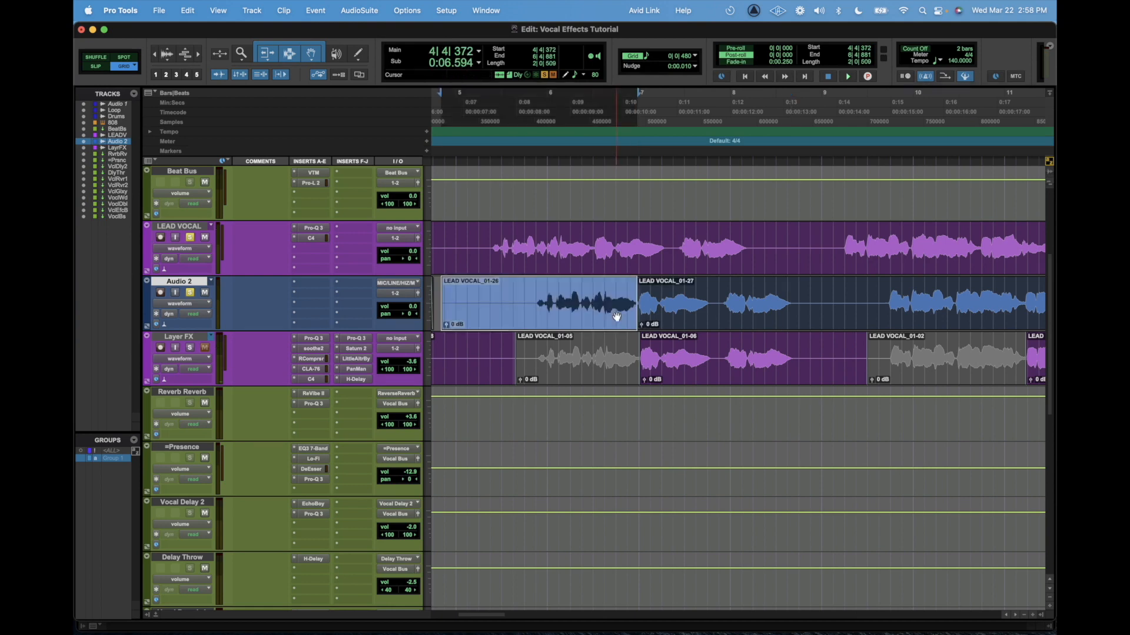
pyautogui.press('super+m')
pyautogui.press('t')
pyautogui.press('t')
pyautogui.press('r')
pyautogui.press('r')
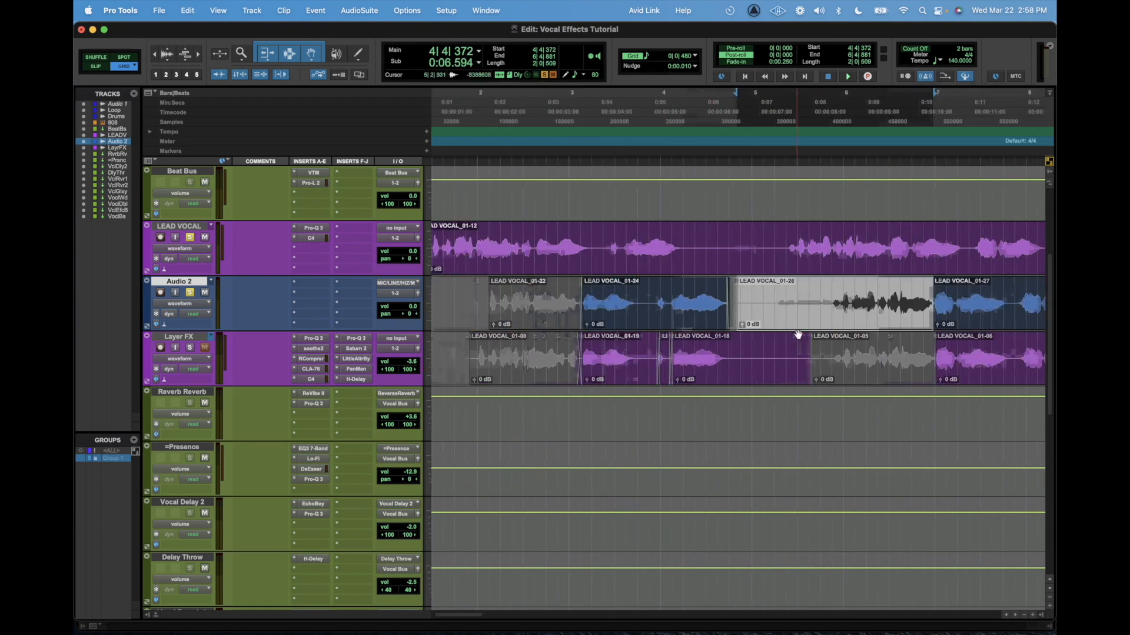
# Try deleting the muted Audio 2 clip between 4|4|372 and 6|4|881, and undo the deletion.
pyautogui.press('Delete')
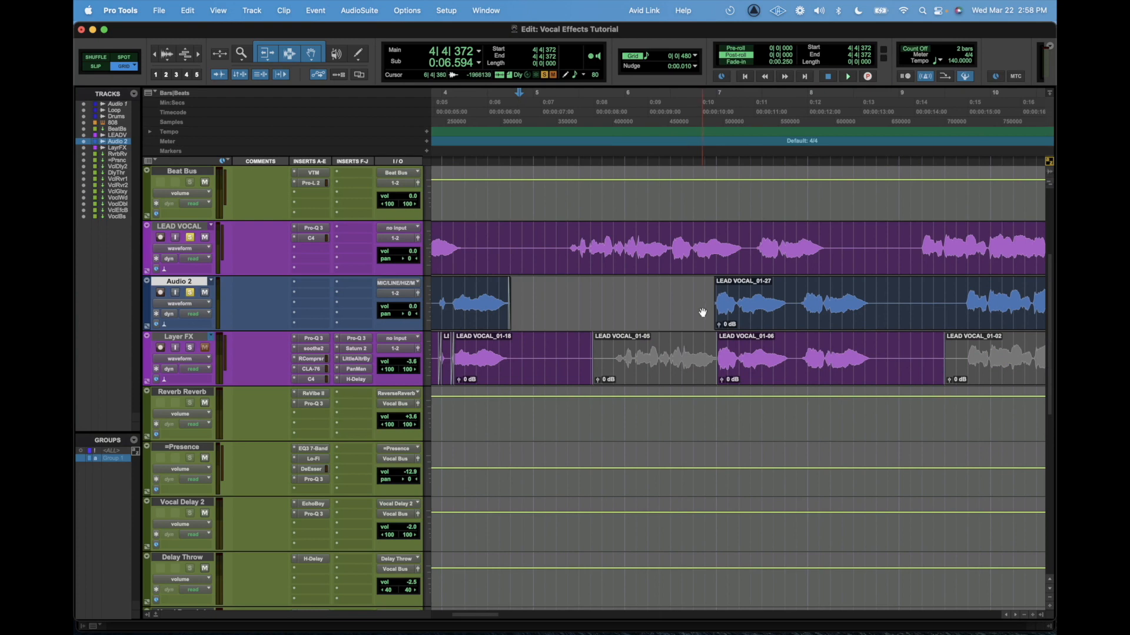
pyautogui.press('super+z')
pyautogui.press('t')
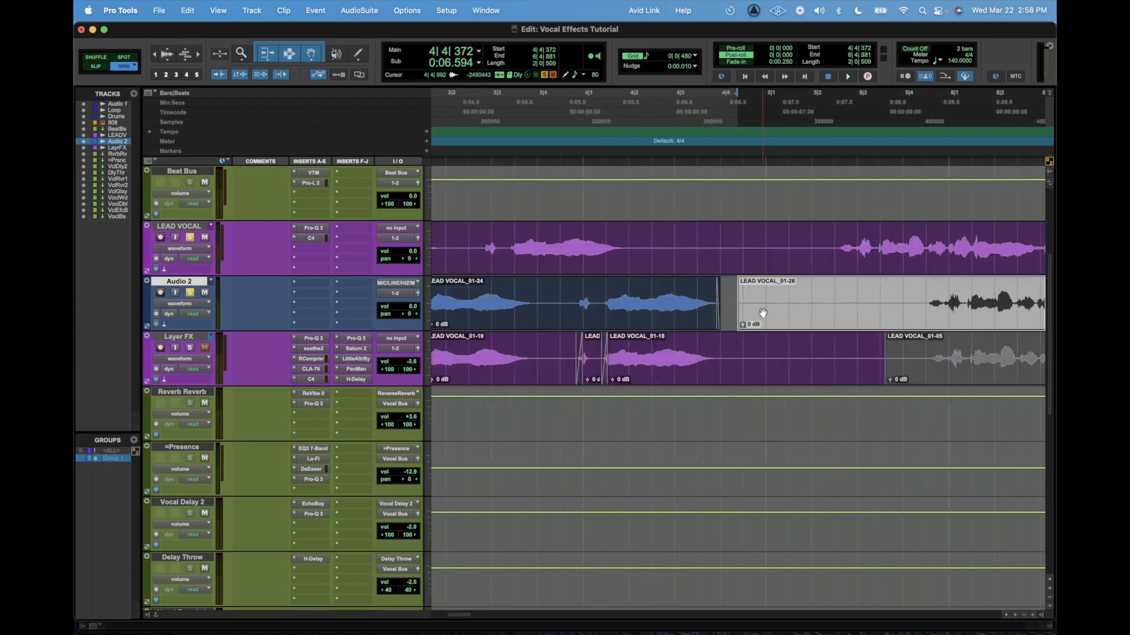
# Fade in the Audio 2 clip near bar 7, separate it at 8|3|864 and add a short fade-out before the cut.
pyautogui.hscroll(10, 762, 313)
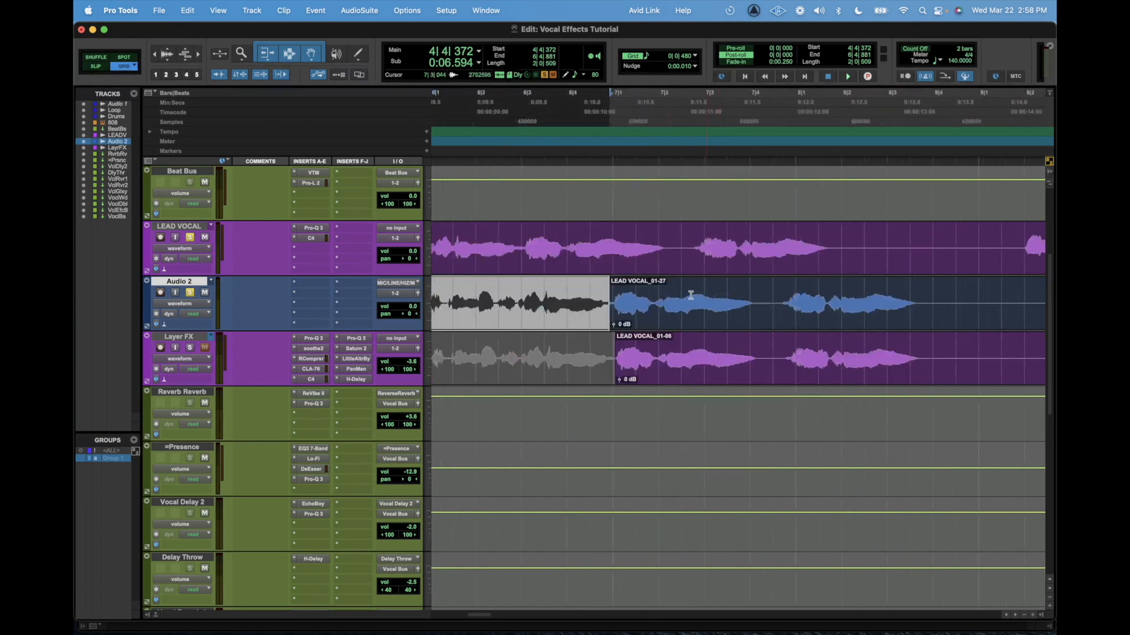
pyautogui.click(611, 287)
pyautogui.click(928, 291)
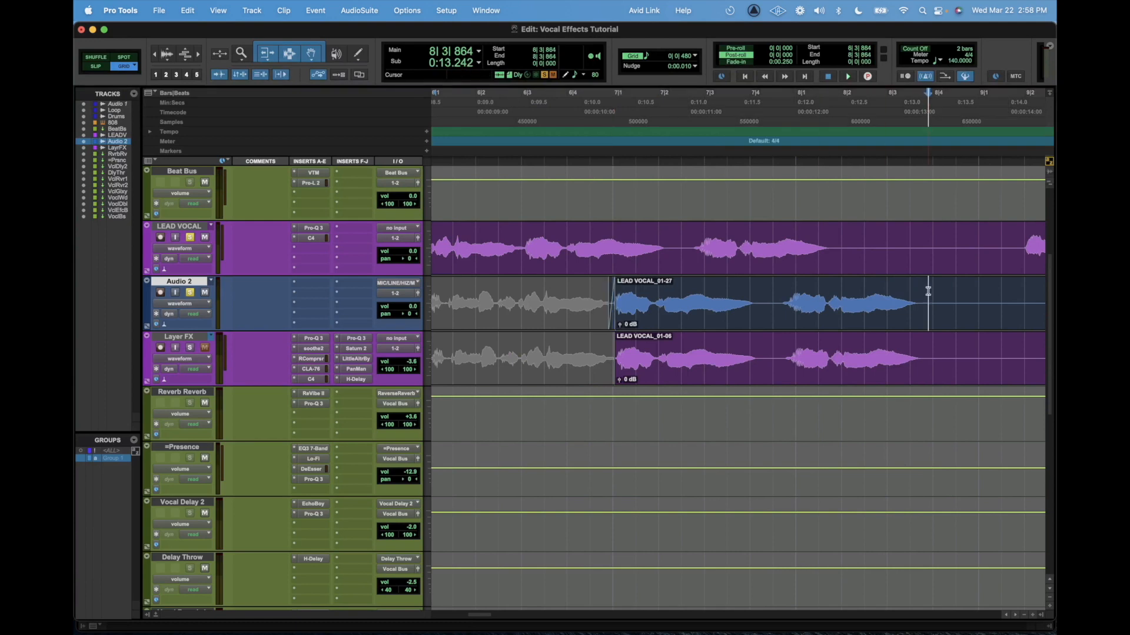
pyautogui.press('b')
pyautogui.moveTo(926, 278); pyautogui.dragTo(922, 280)
pyautogui.click(961, 293)
pyautogui.press('r')
pyautogui.press('r')
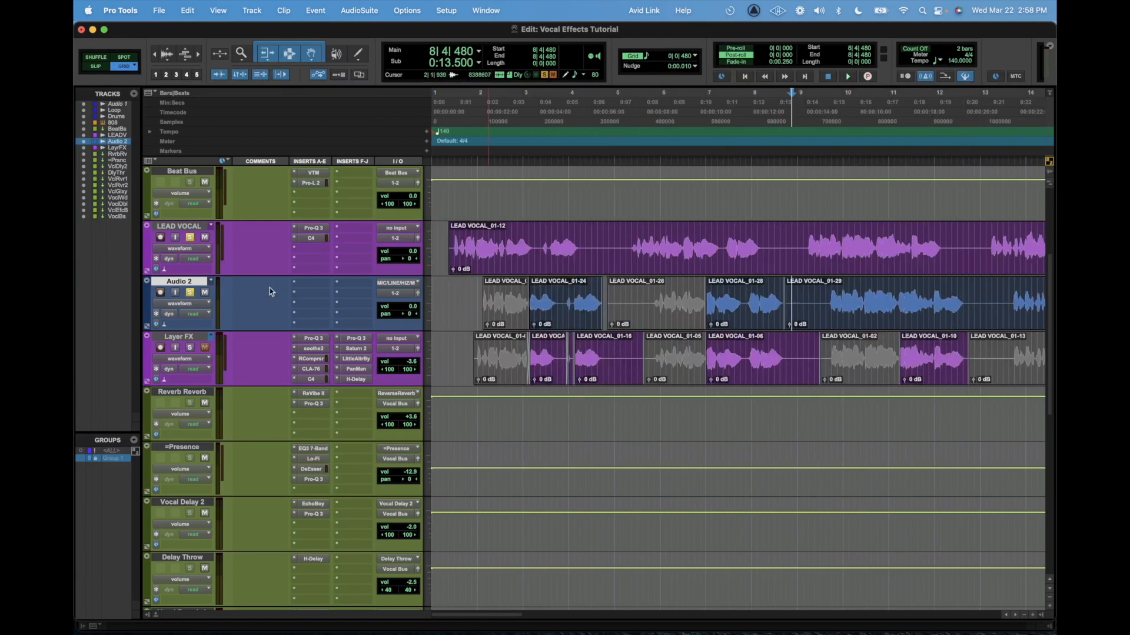
# Hide the Audio 2 track and make it inactive.
pyautogui.rightClick(192, 286)
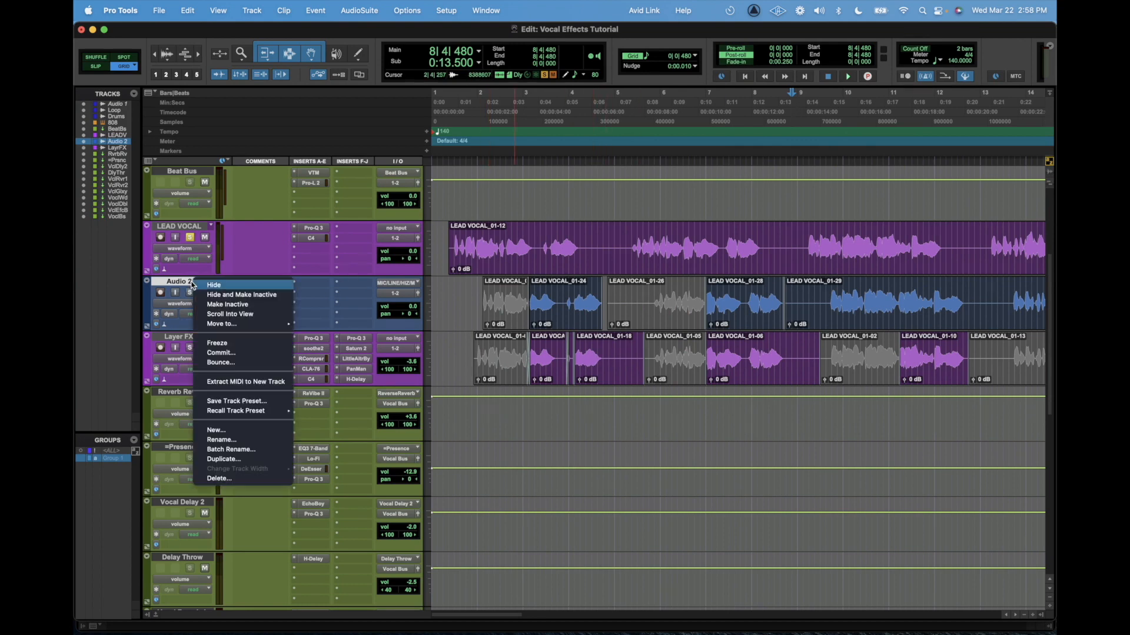
pyautogui.click(239, 296)
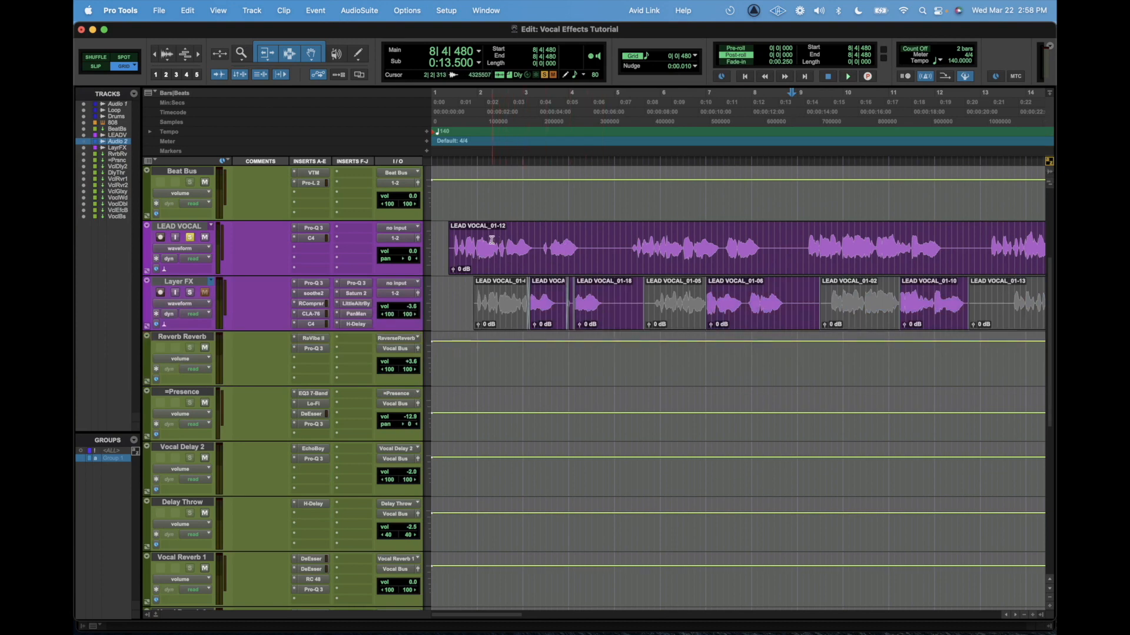
# Compare a lead vocal phrase with the Layer FX clips, and examine both tracks' inserts and sends in the mixer.
pyautogui.moveTo(491, 240); pyautogui.dragTo(596, 258)
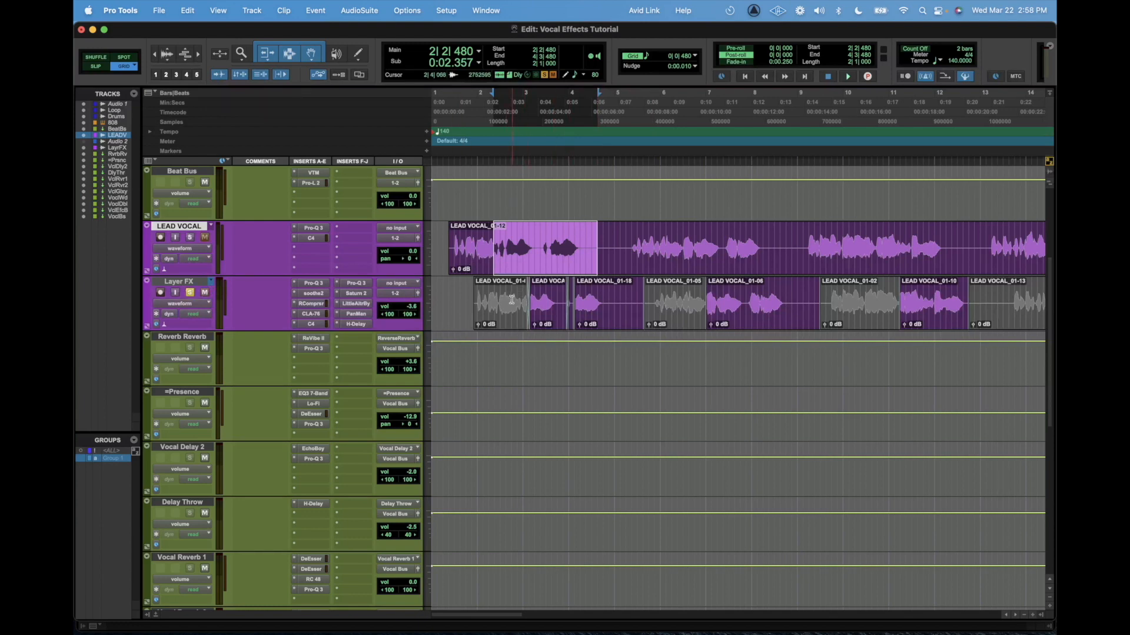
pyautogui.click(511, 300)
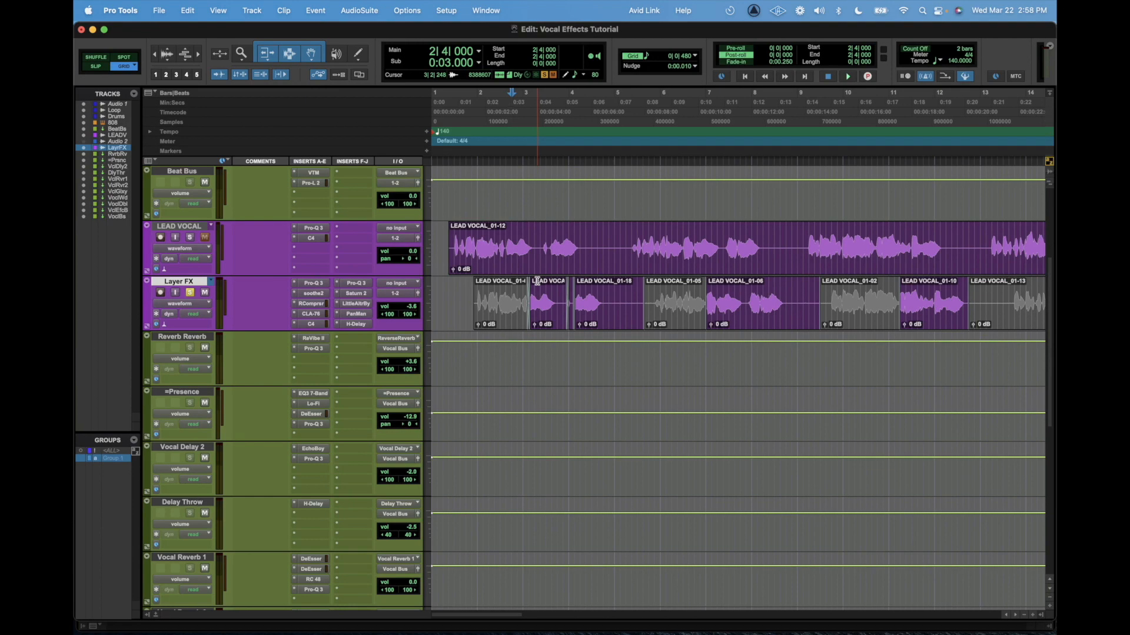
pyautogui.press('super+equal')
pyautogui.scroll(-3, 345, 253)
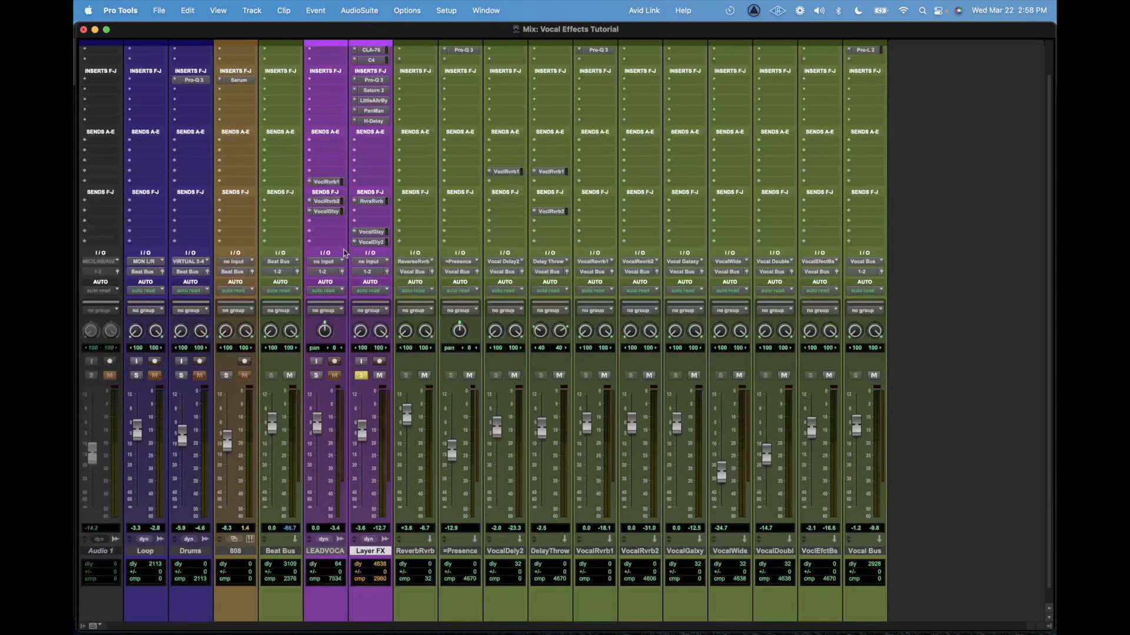
pyautogui.scroll(-1, 450, 246)
pyautogui.click(330, 537)
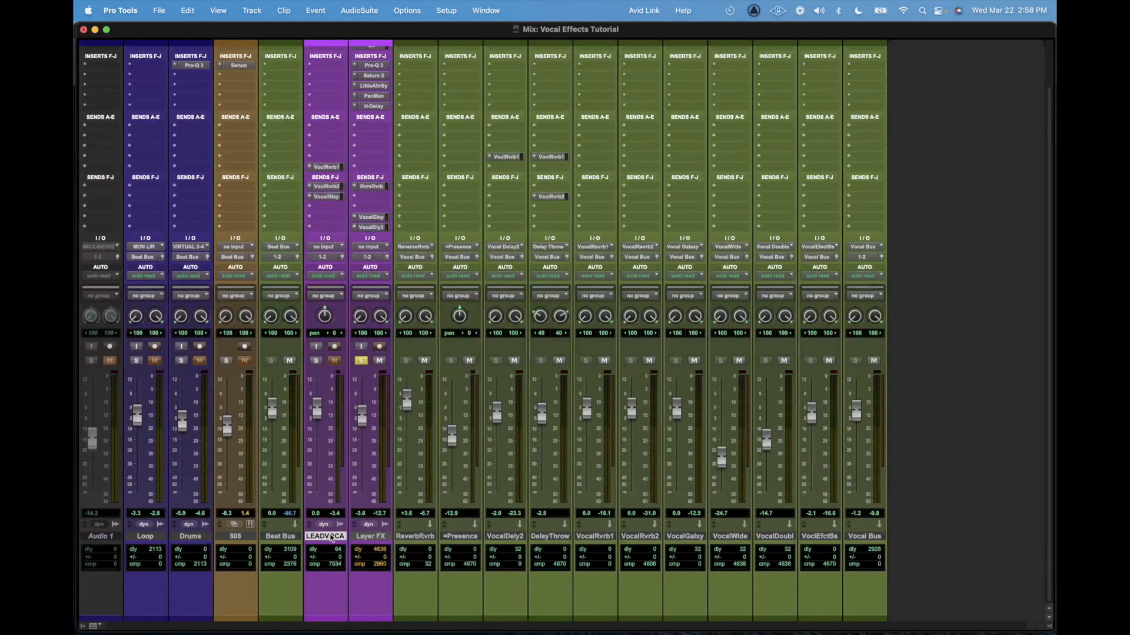
pyautogui.scroll(4, 332, 537)
# Bypass all sends and inserts on the Layer FX track and return to the timeline.
pyautogui.click(366, 592)
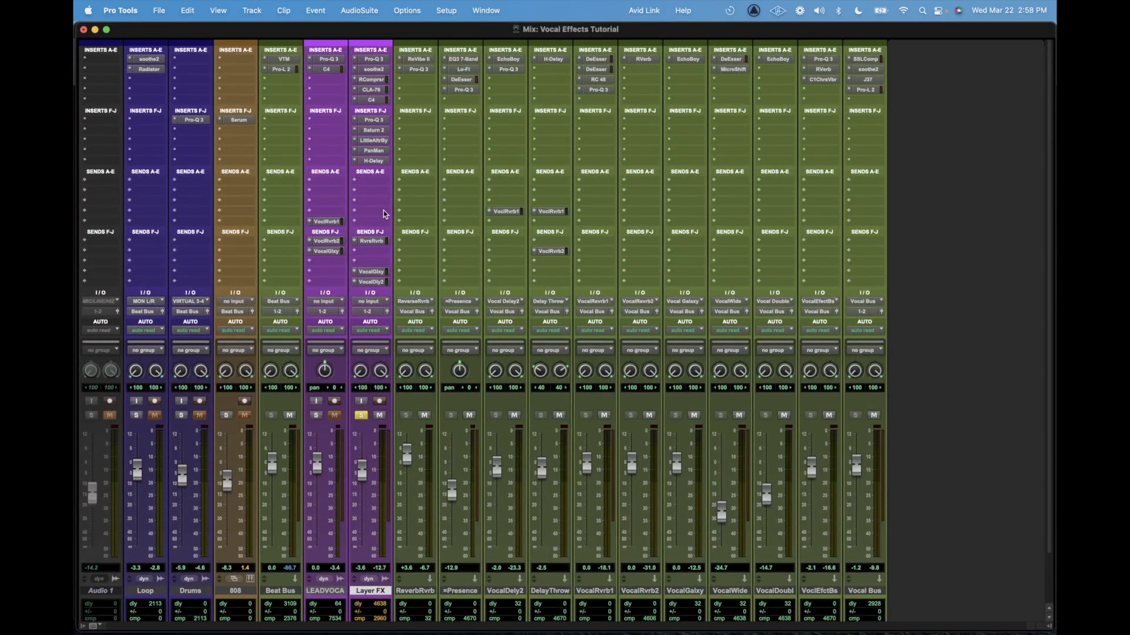
pyautogui.hotkey('shift', 'q')
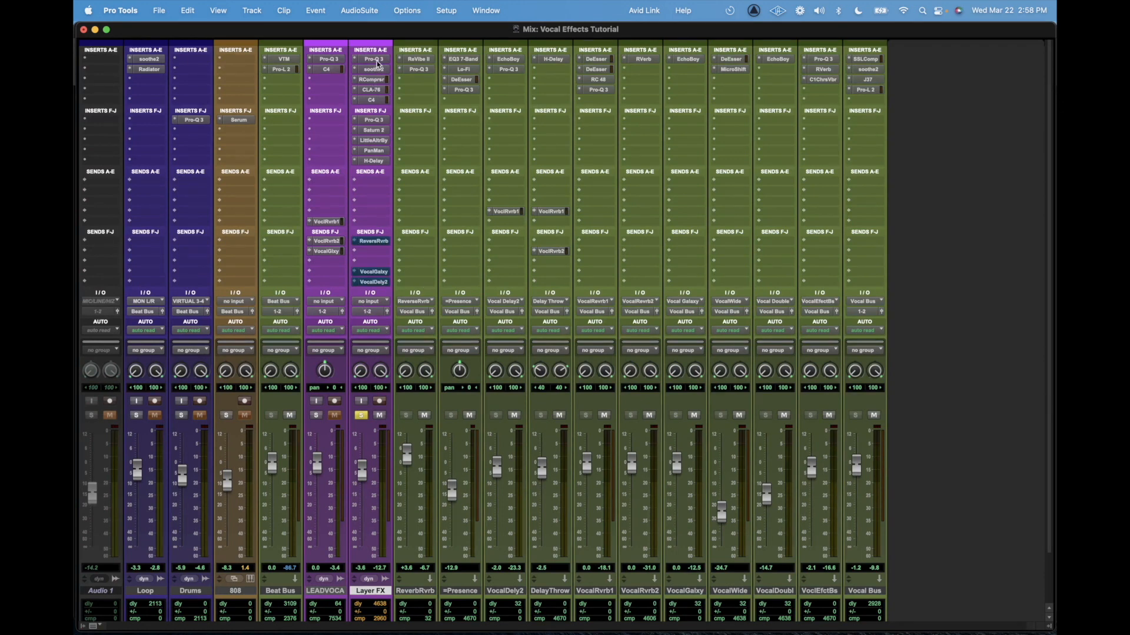
pyautogui.hotkey('shift', 'a')
pyautogui.press('super+equal')
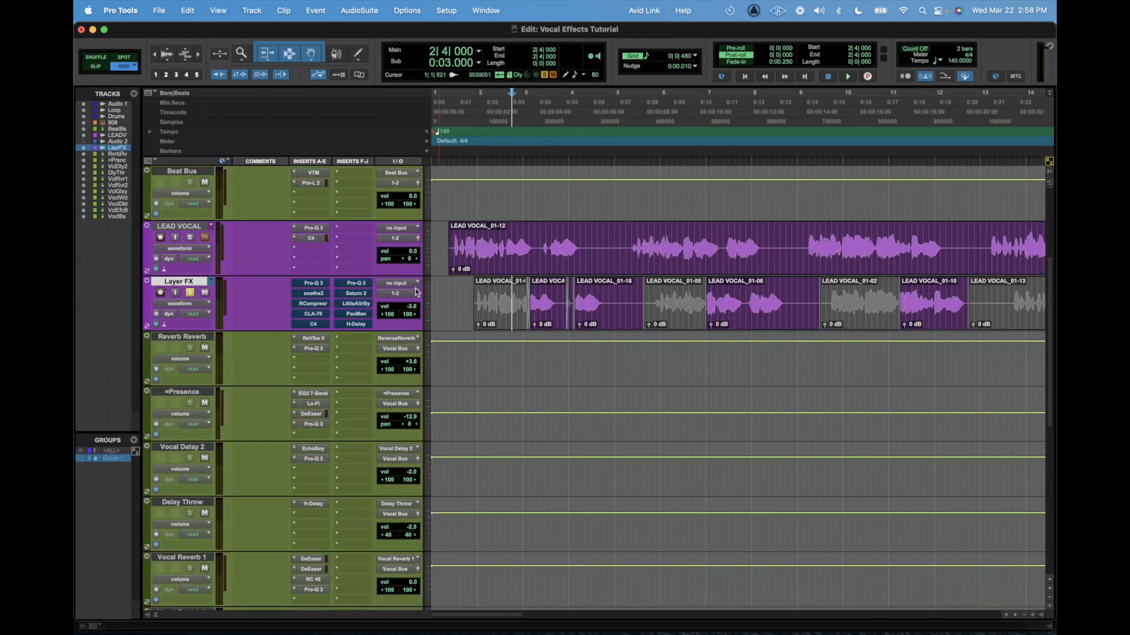
# Re-enable and inspect the first Pro-Q 3 and the soothe2 insert on the Layer FX track.
pyautogui.click(322, 287)
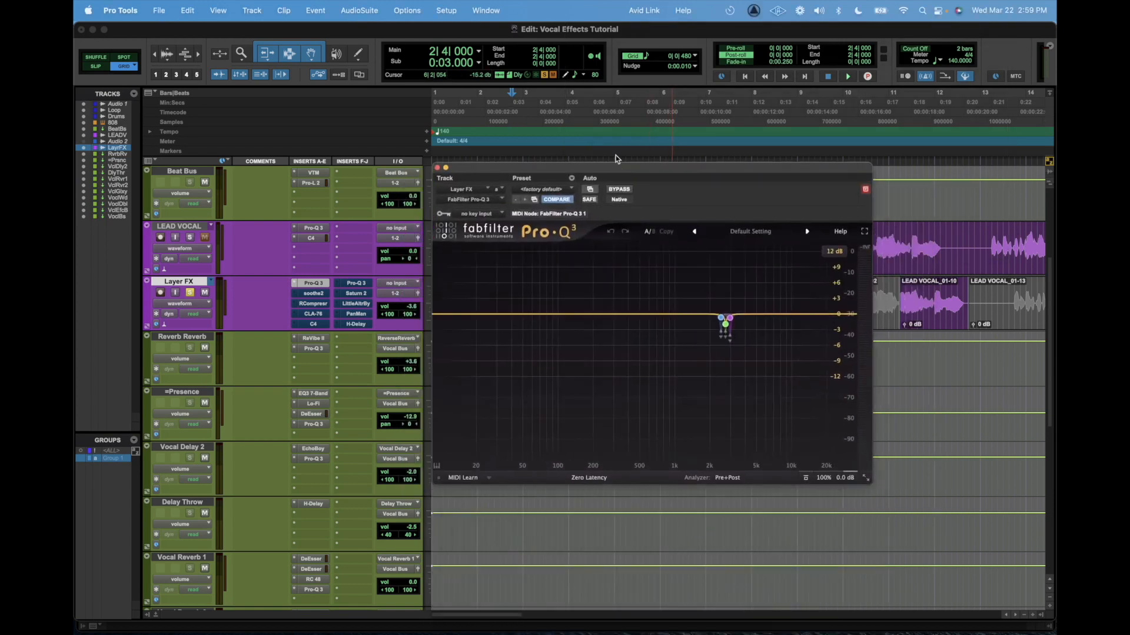
pyautogui.click(436, 167)
pyautogui.click(313, 293)
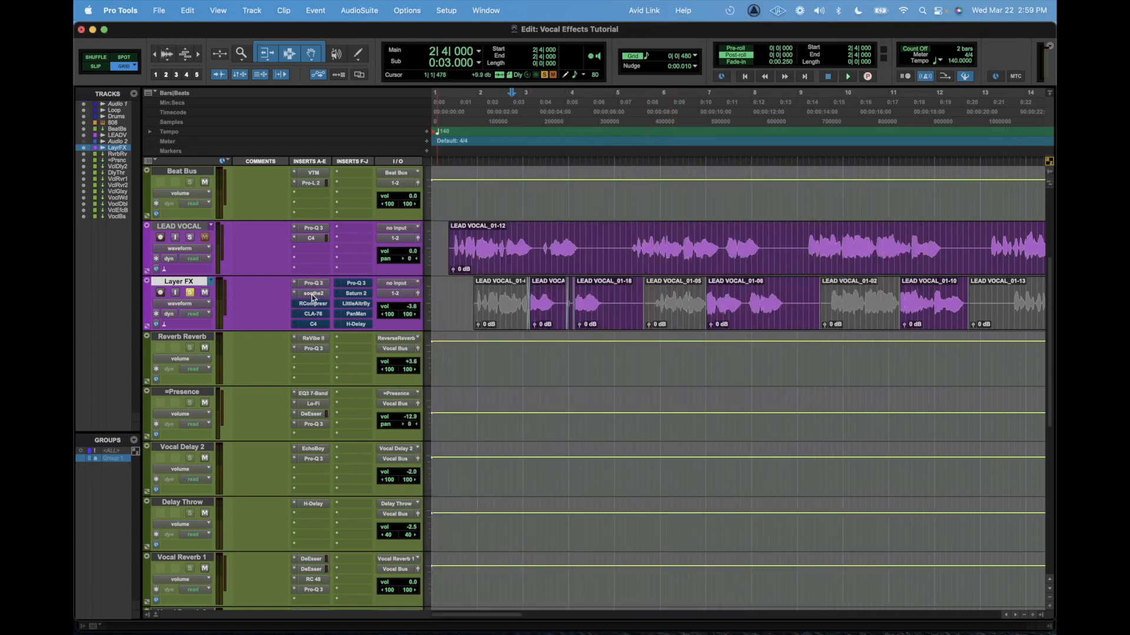
pyautogui.moveTo(641, 166); pyautogui.dragTo(589, 148)
pyautogui.click(512, 296)
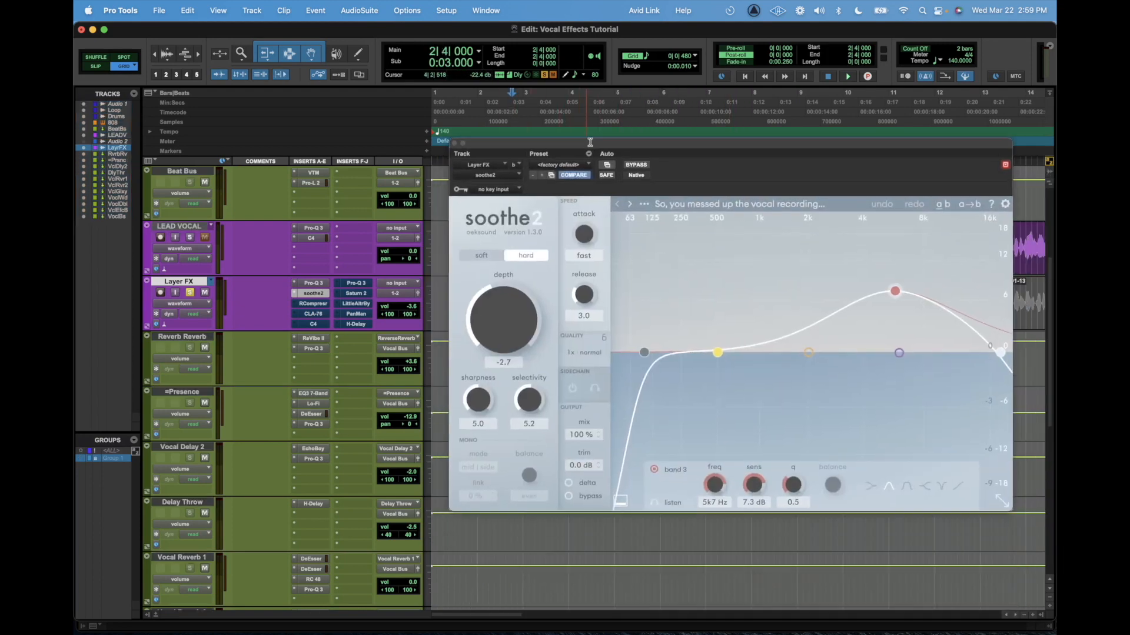
# Re-enable the RCompressor and CLA-76 inserts on Layer FX and audition the vocal from 2|4|000.
pyautogui.click(310, 305)
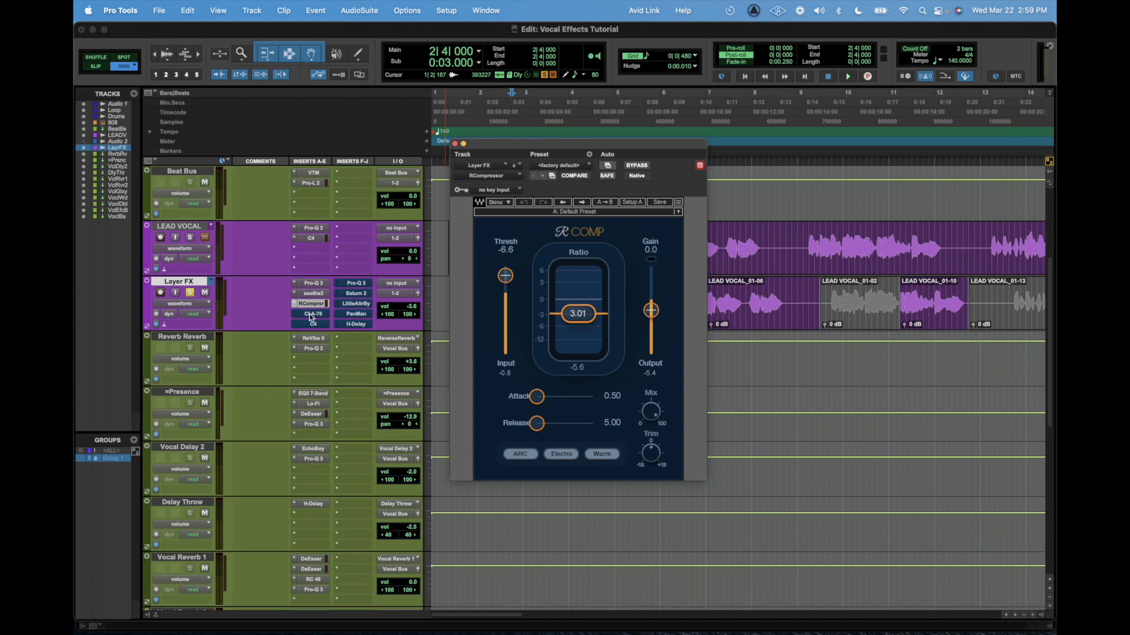
pyautogui.click(311, 316)
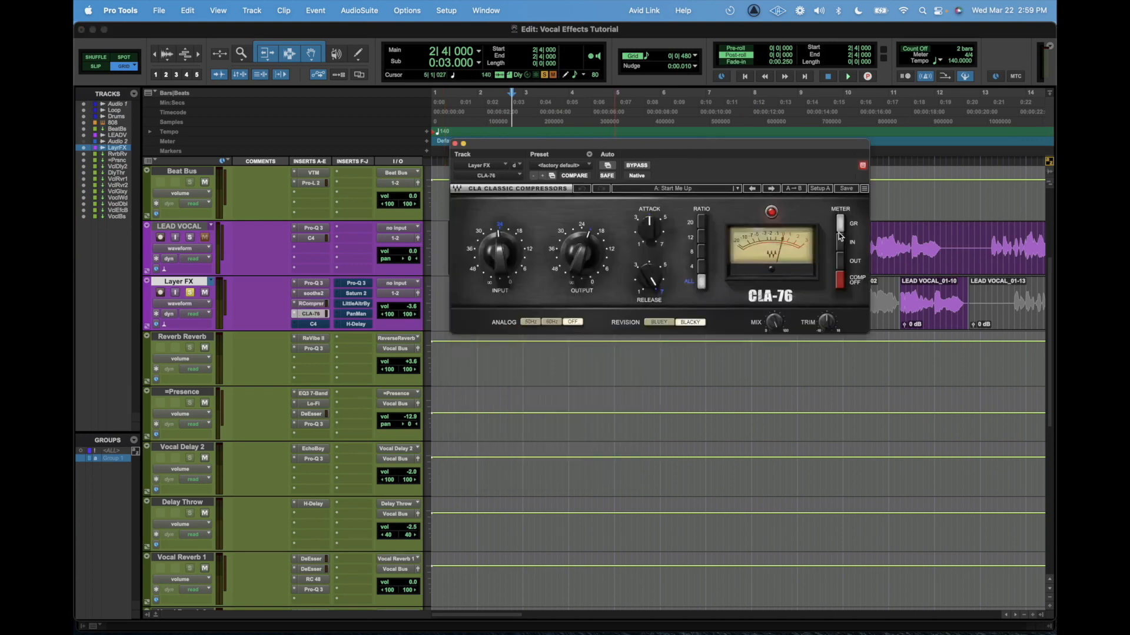
pyautogui.moveTo(766, 143); pyautogui.dragTo(692, 371)
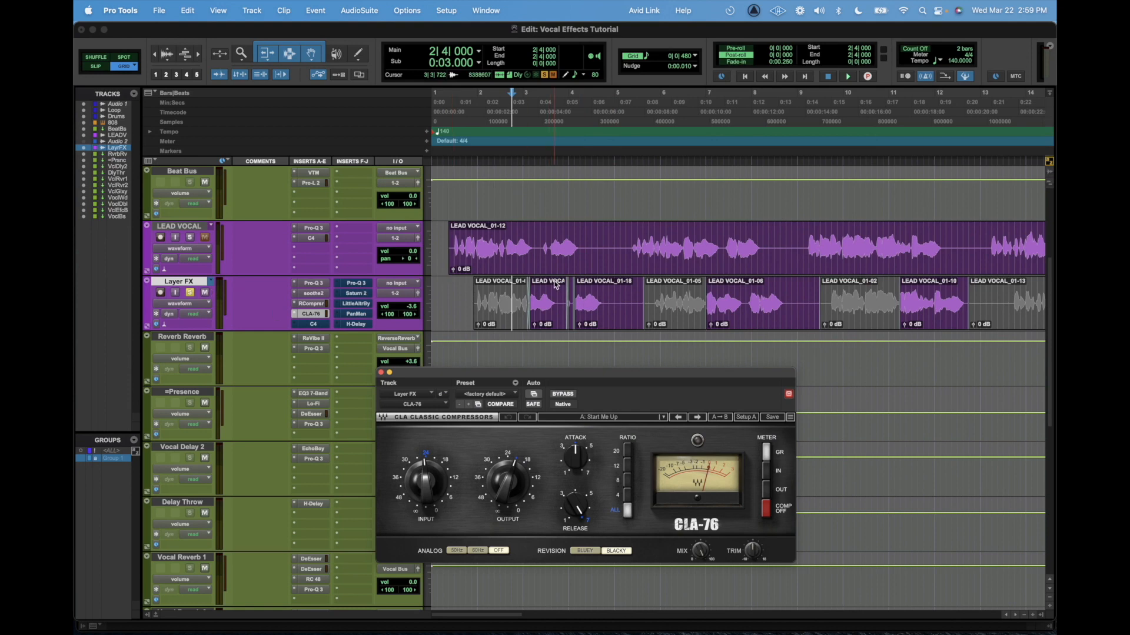
pyautogui.press('space')
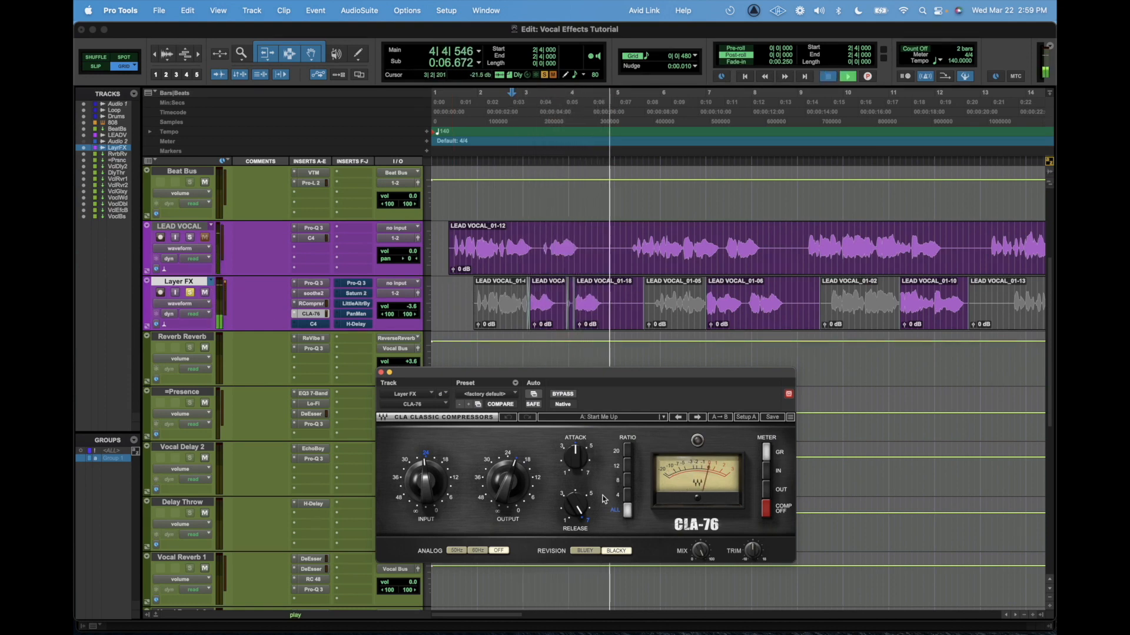
pyautogui.press('space')
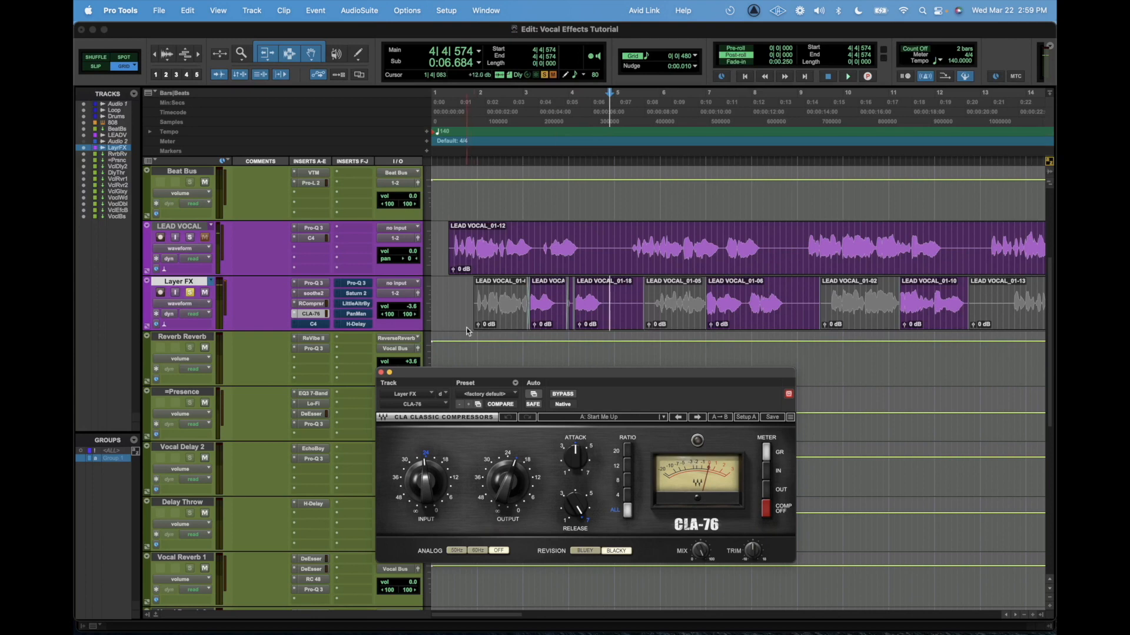
# Re-enable the C4 multiband insert on Layer FX and audition the vocal from 2|4|480.
pyautogui.click(312, 325)
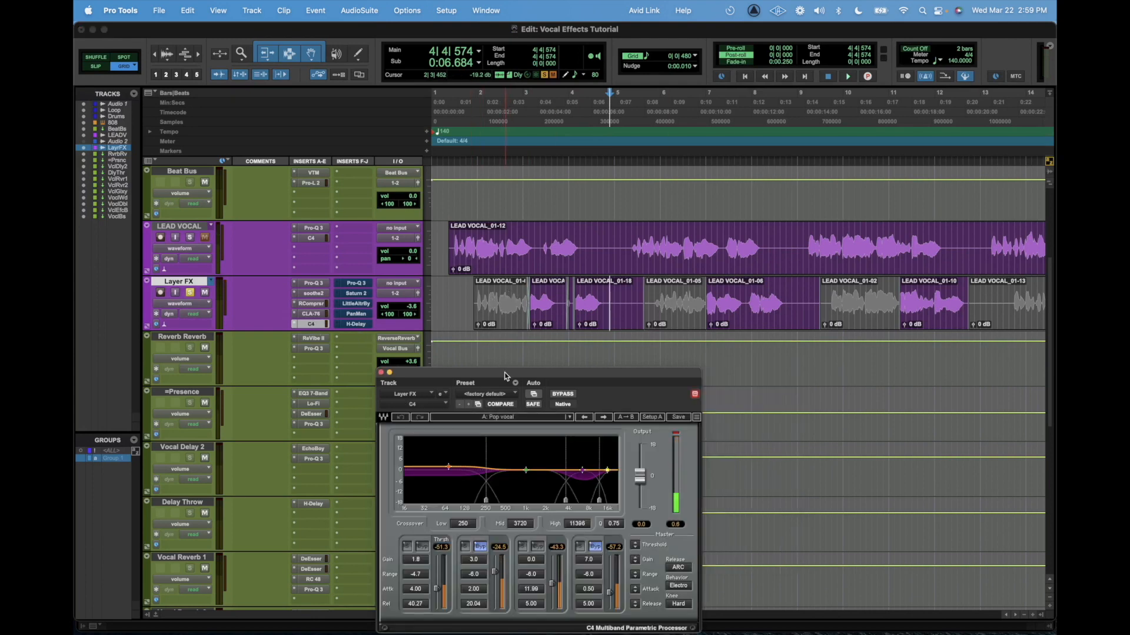
pyautogui.click(515, 290)
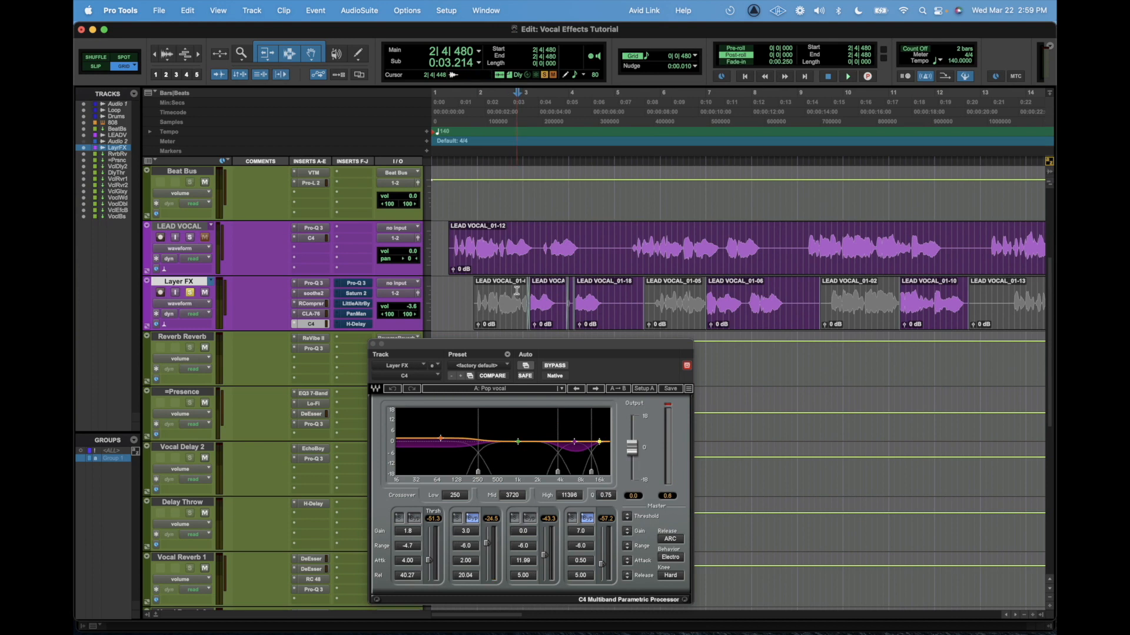
pyautogui.press('space')
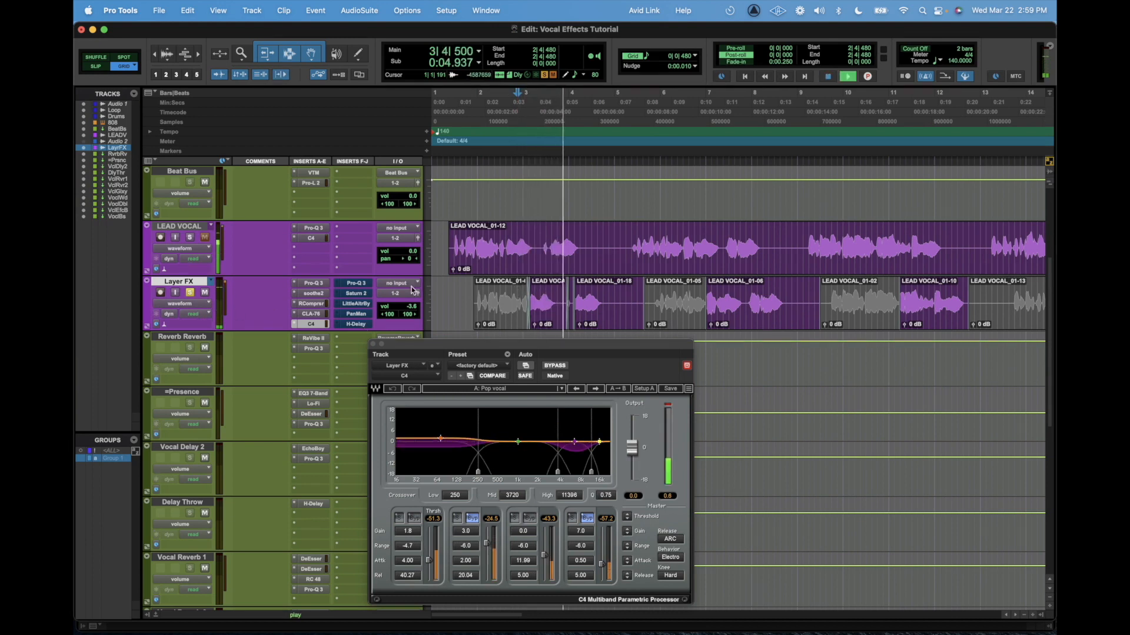
pyautogui.press('space')
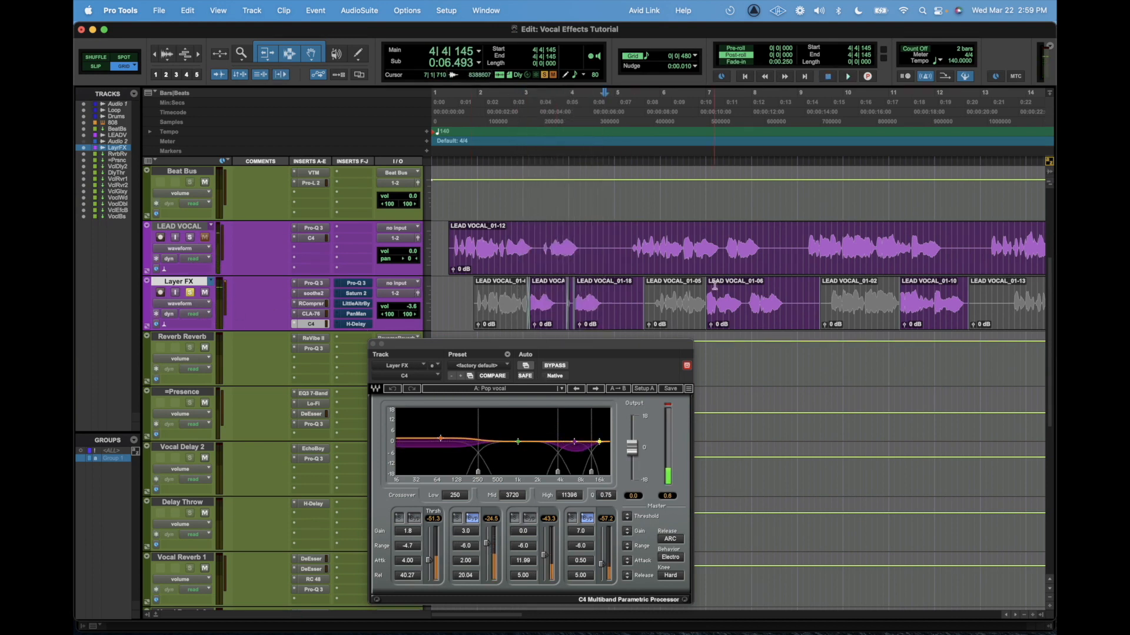
# Re-enable and inspect the second Pro-Q 3 on Layer FX, and audition the vocal from 2|4|000.
pyautogui.click(351, 286)
pyautogui.moveTo(605, 345); pyautogui.dragTo(533, 339)
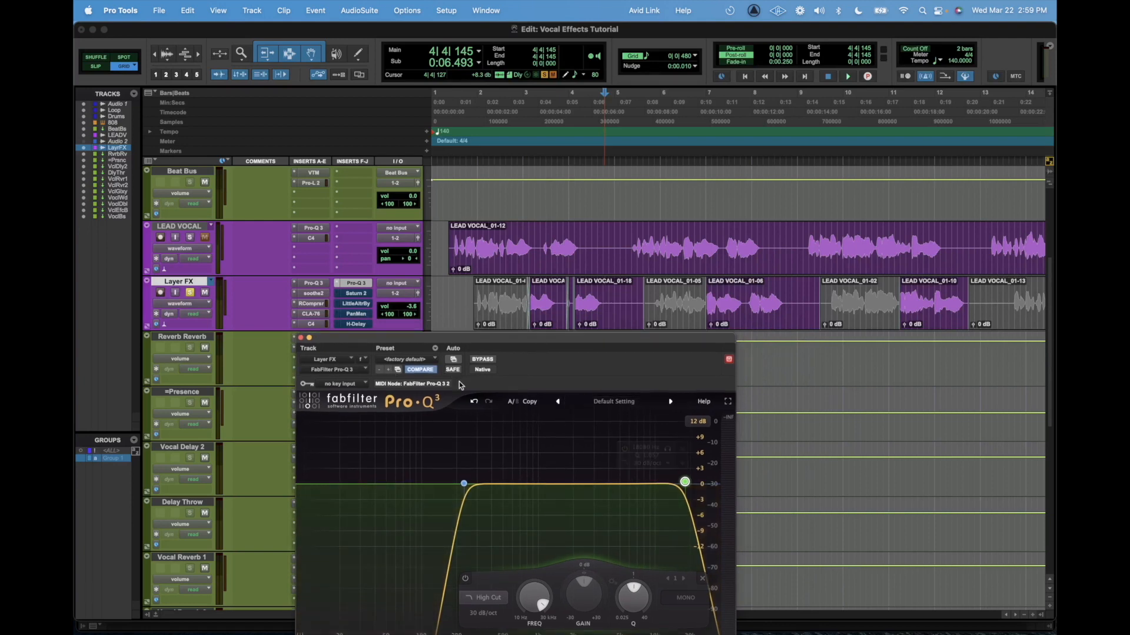
pyautogui.moveTo(431, 489)
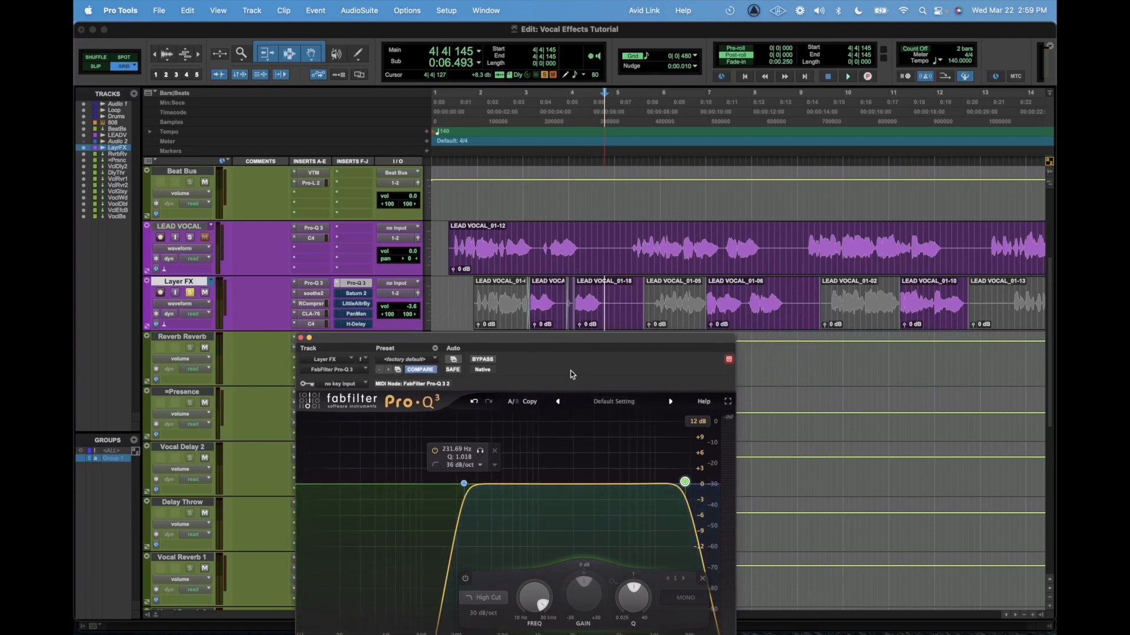
pyautogui.click(513, 296)
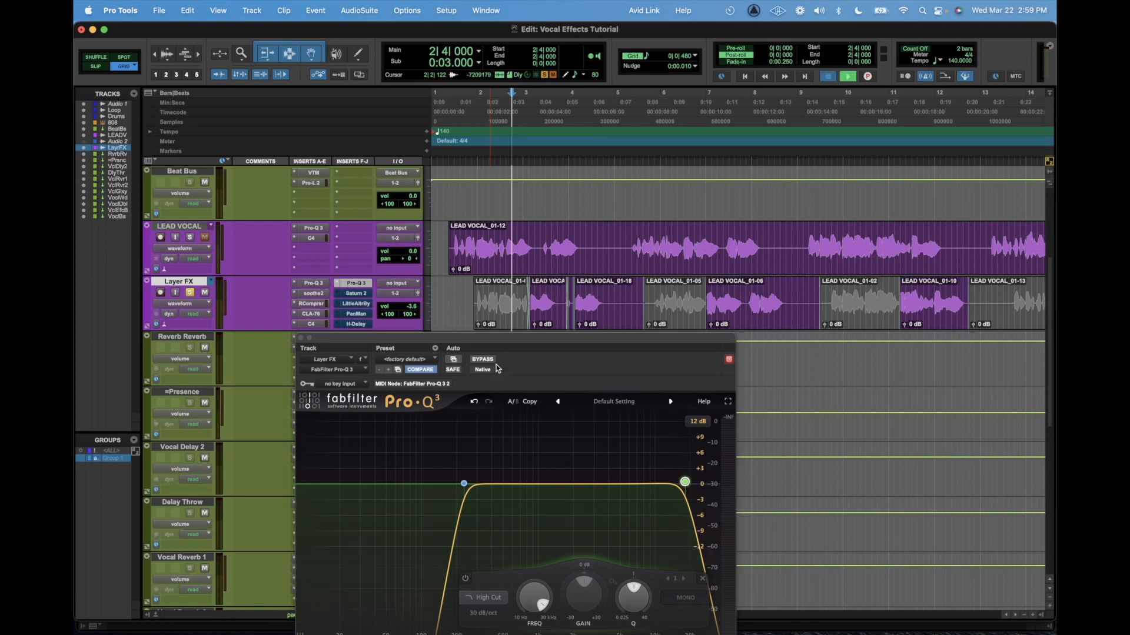
pyautogui.press('space')
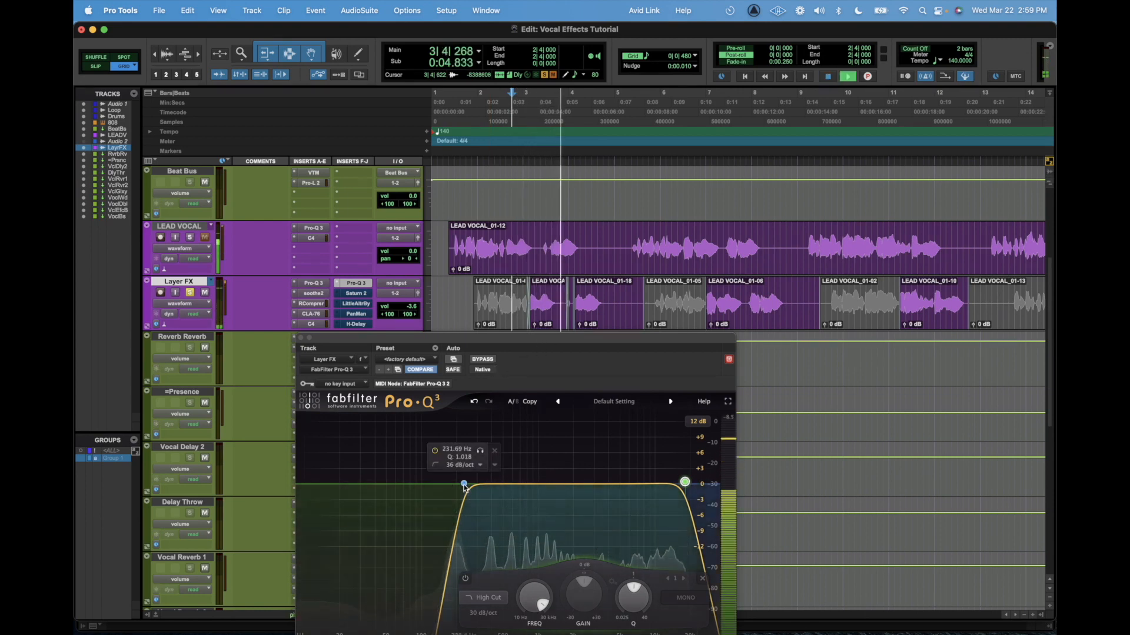
# Try lowering the second Pro-Q 3's low cut to about 40 Hz and replay the phrase from 2|3|000.
pyautogui.moveTo(464, 483); pyautogui.dragTo(376, 482)
pyautogui.press('space')
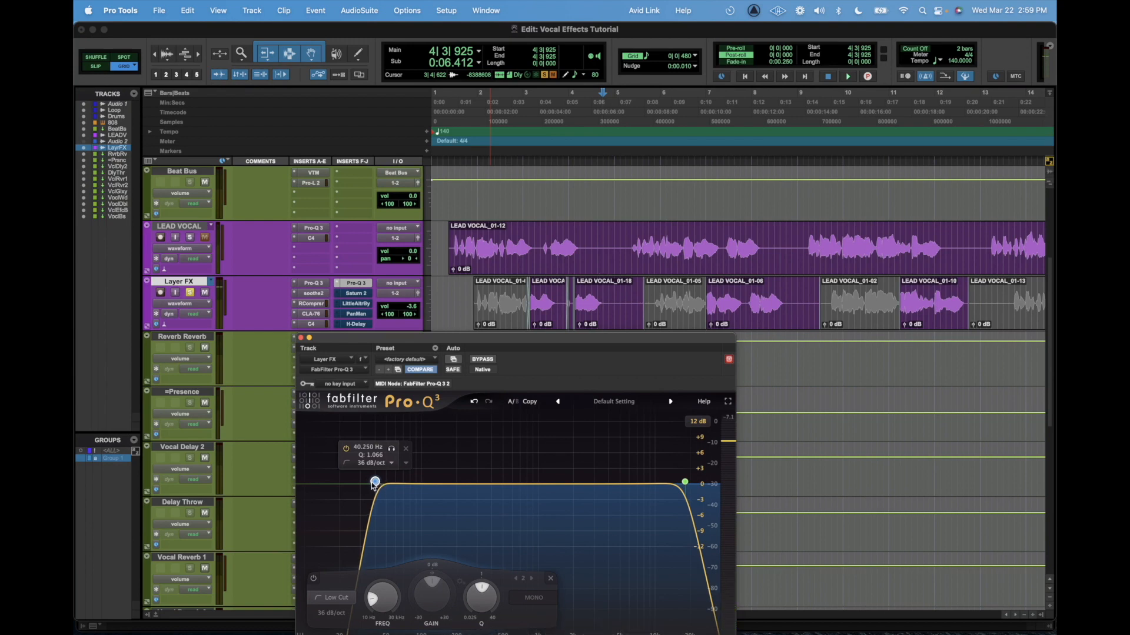
pyautogui.click(500, 299)
pyautogui.press('space')
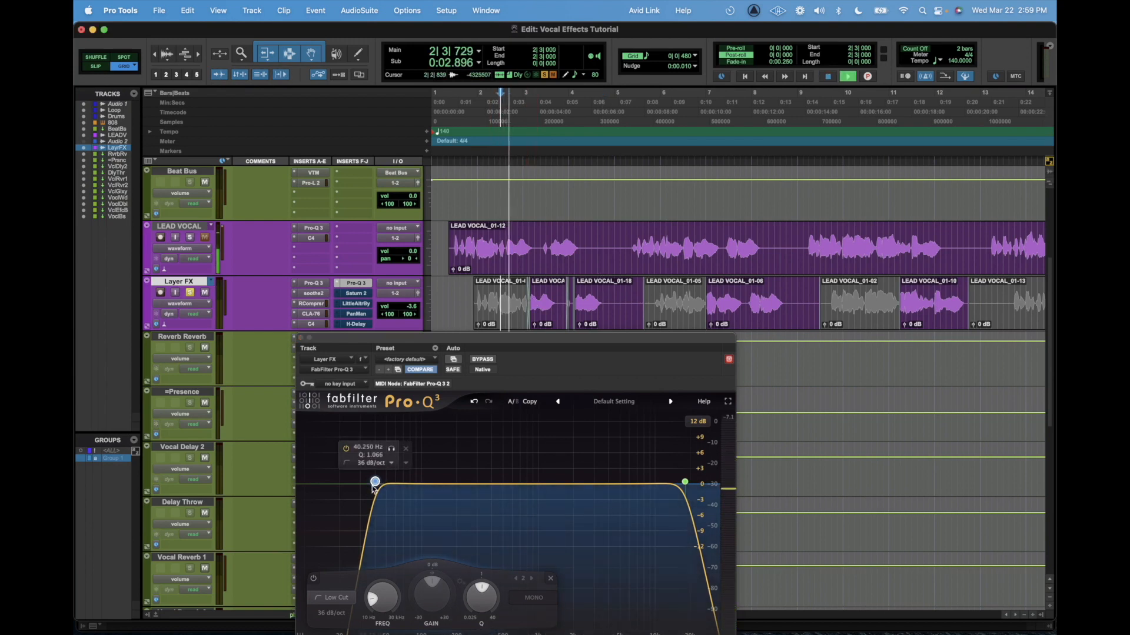
# Set the second Pro-Q 3's low cut to about 267 Hz with a 48 dB/oct slope while auditioning Layer FX.
pyautogui.moveTo(375, 482); pyautogui.dragTo(471, 483)
pyautogui.press('space')
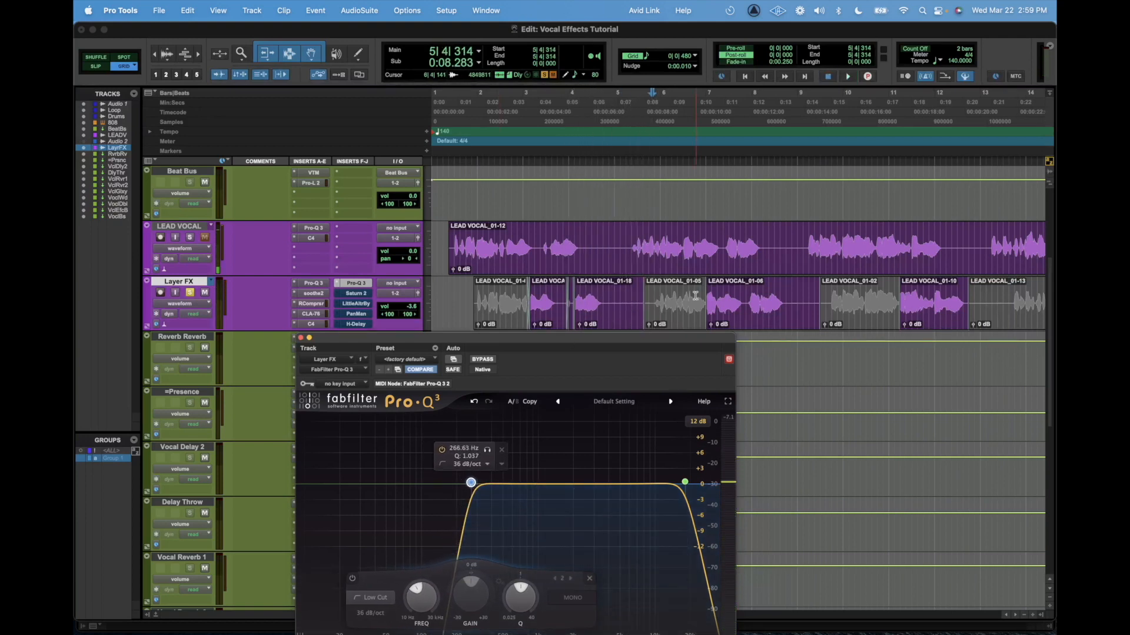
pyautogui.click(695, 296)
pyautogui.press('space')
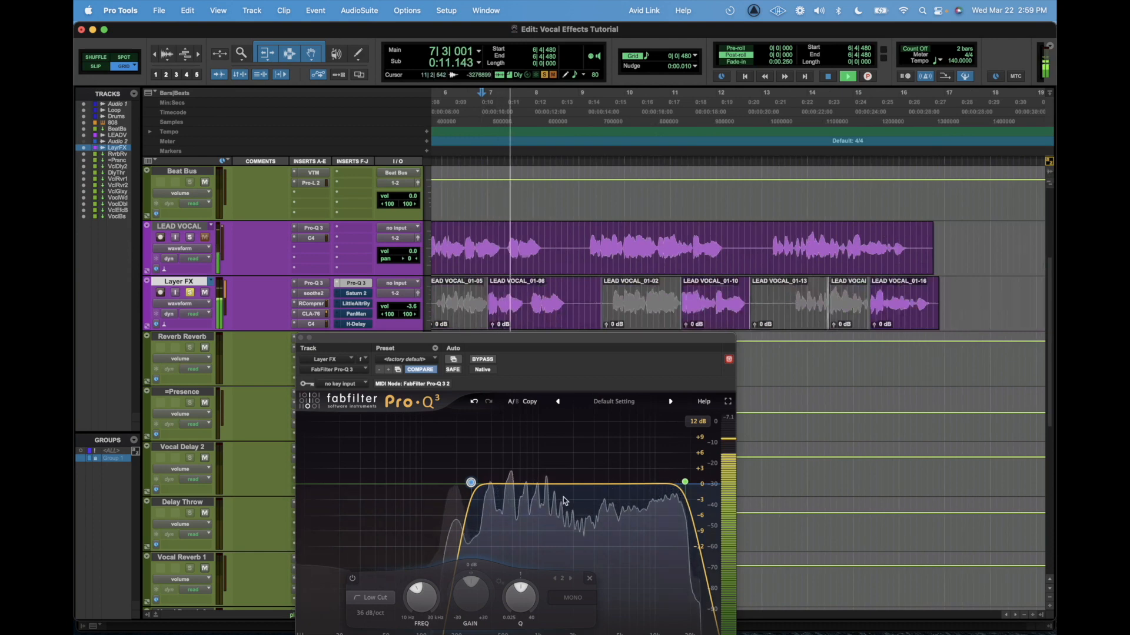
pyautogui.keyDown('alt'); pyautogui.keyDown('shift'); pyautogui.click(471, 483); pyautogui.keyUp('shift'); pyautogui.keyUp('alt')
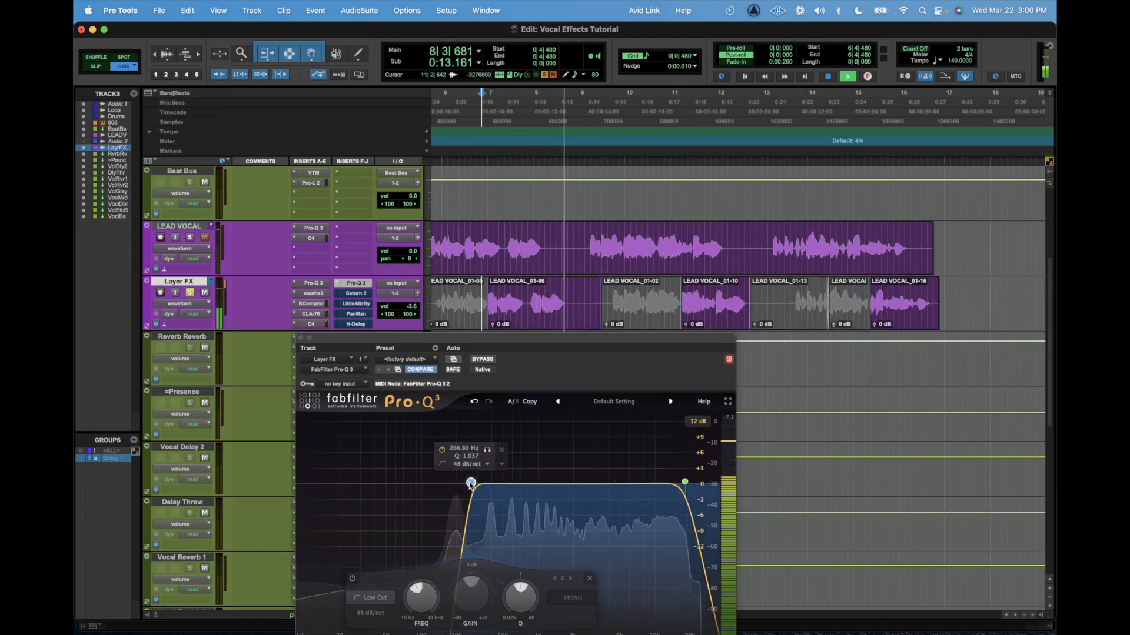
pyautogui.press('space')
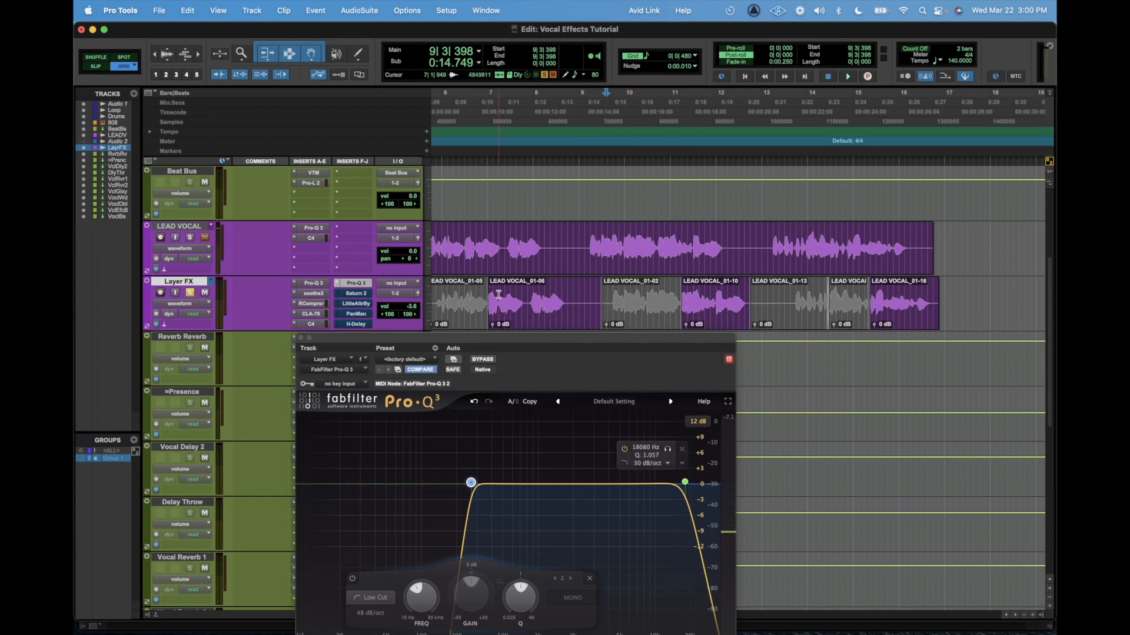
# Mark the lead vocal range from 1|4|480 to 7|1|000, return to 2|4|000 on Layer FX and save the session.
pyautogui.hscroll(-5, 498, 294)
pyautogui.moveTo(443, 244); pyautogui.dragTo(677, 248)
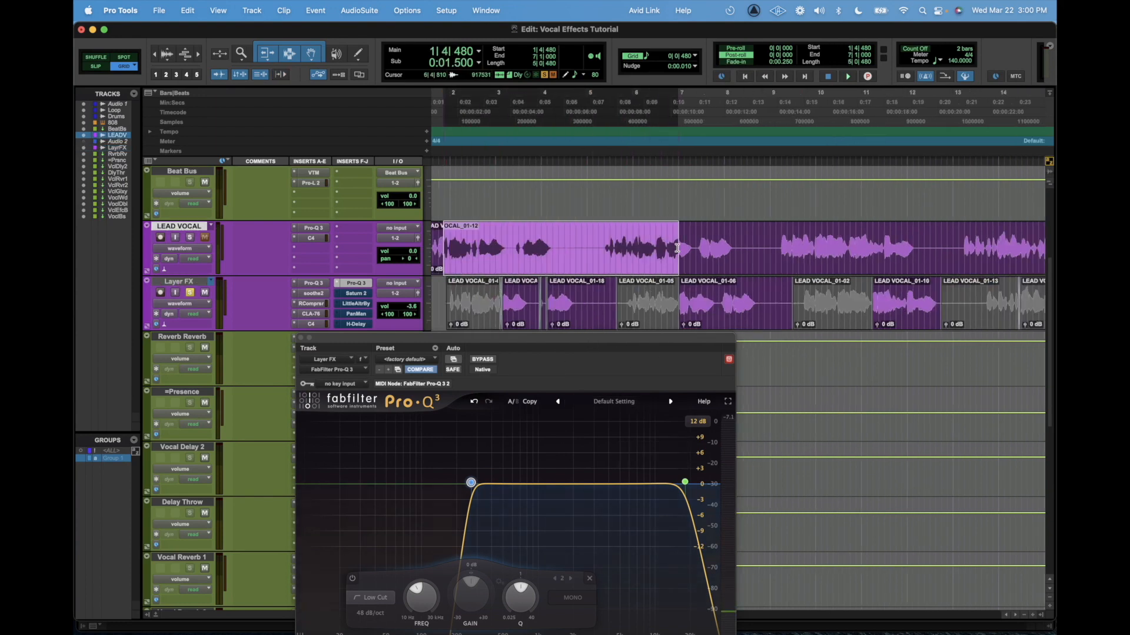
pyautogui.click(484, 302)
pyautogui.press('super+s')
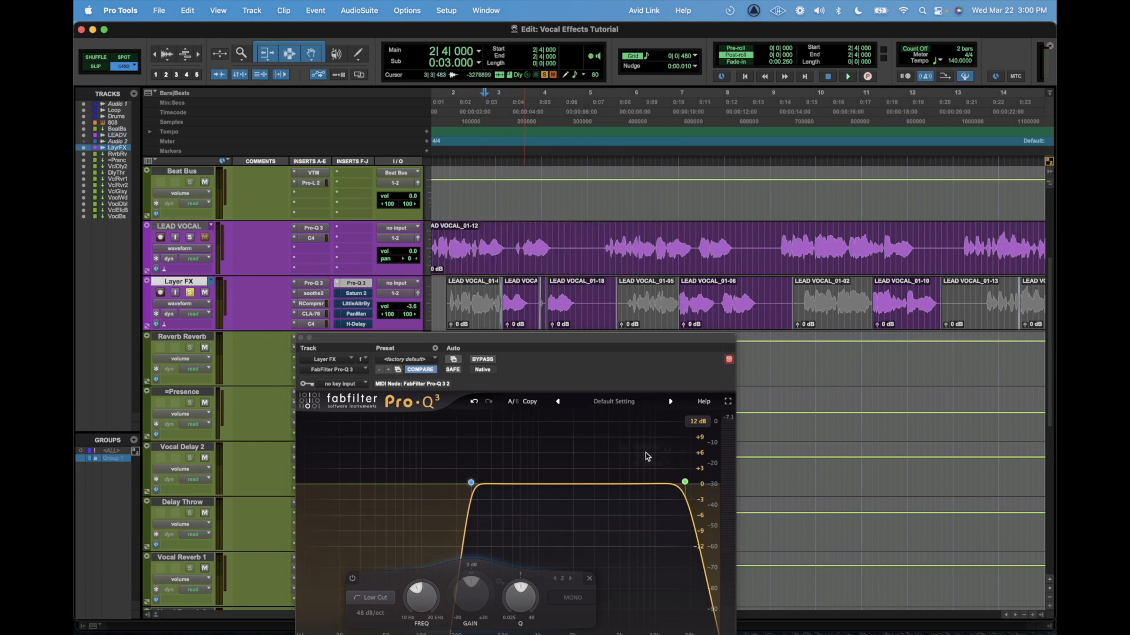
# Lower the second Pro-Q 3's high cut to about 7.2 kHz while auditioning the Layer FX clips.
pyautogui.click(682, 481)
pyautogui.press('space')
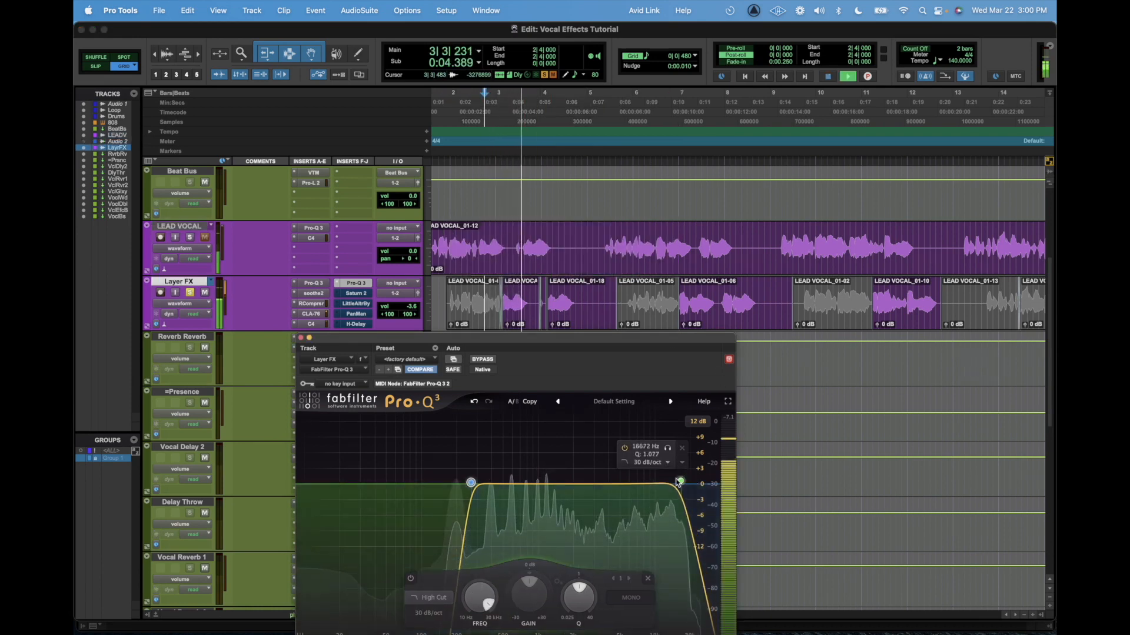
pyautogui.moveTo(679, 482); pyautogui.dragTo(644, 478)
pyautogui.press('space')
pyautogui.doubleClick(667, 295)
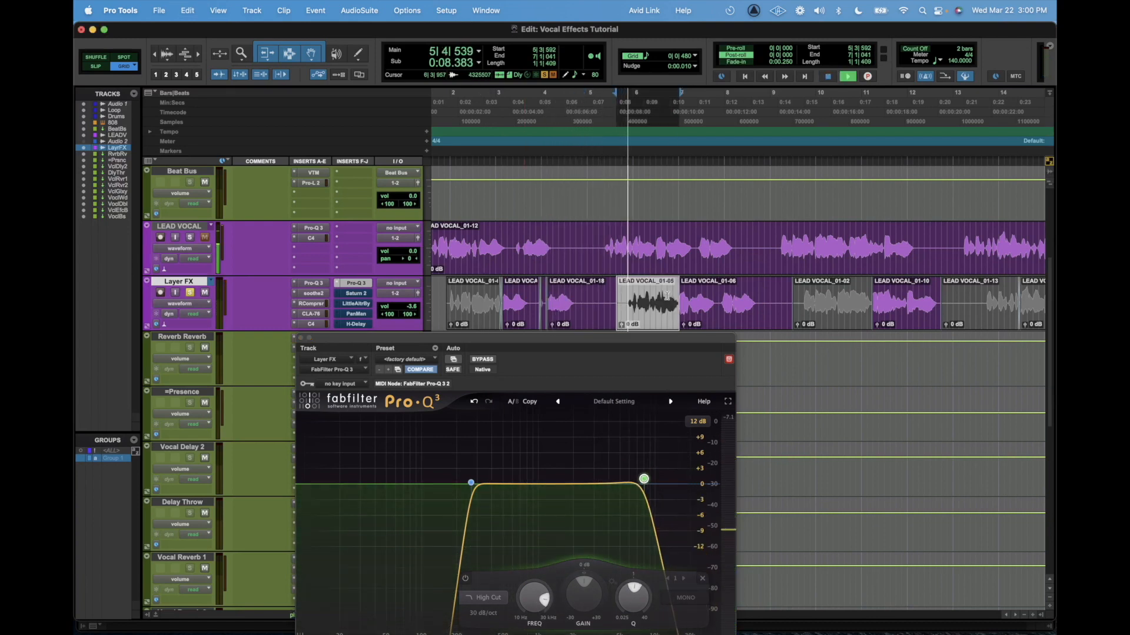
pyautogui.press('space')
pyautogui.click(671, 299)
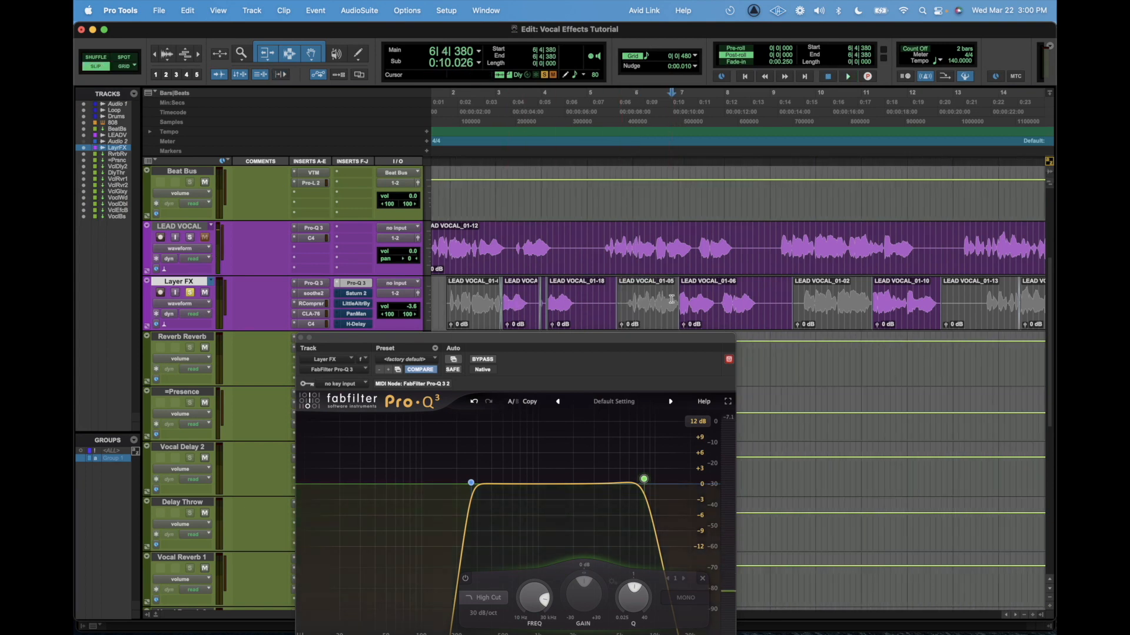
pyautogui.press('space')
pyautogui.moveTo(644, 478); pyautogui.dragTo(638, 482)
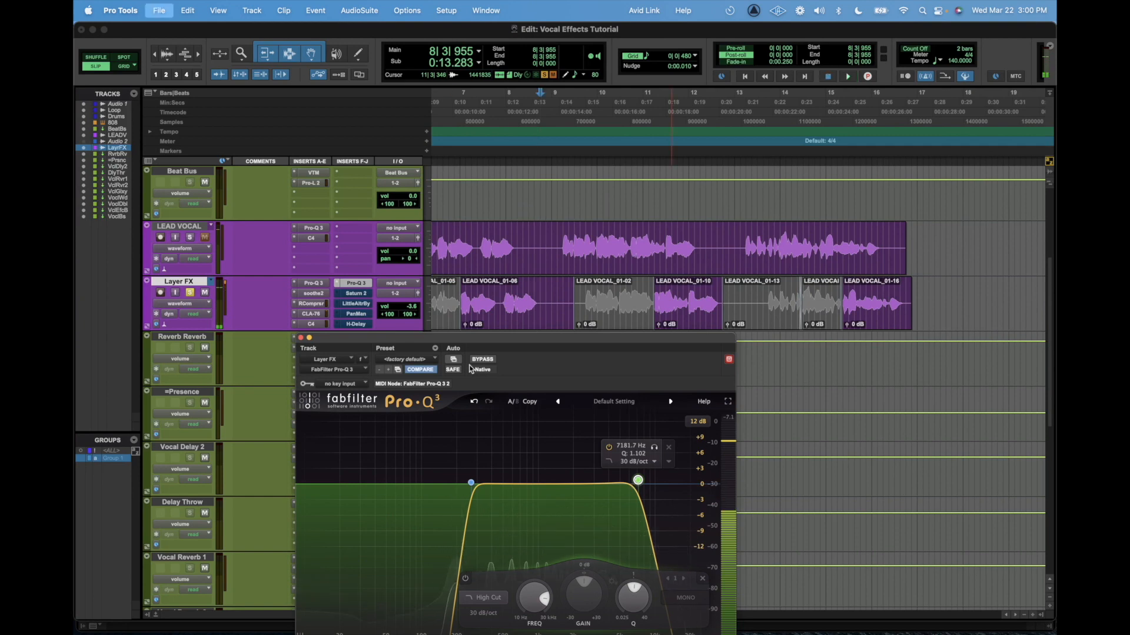
# Stop playback, enable and open Saturn 2 on Layer FX, and audition the track from 2|4|735.
pyautogui.press('space')
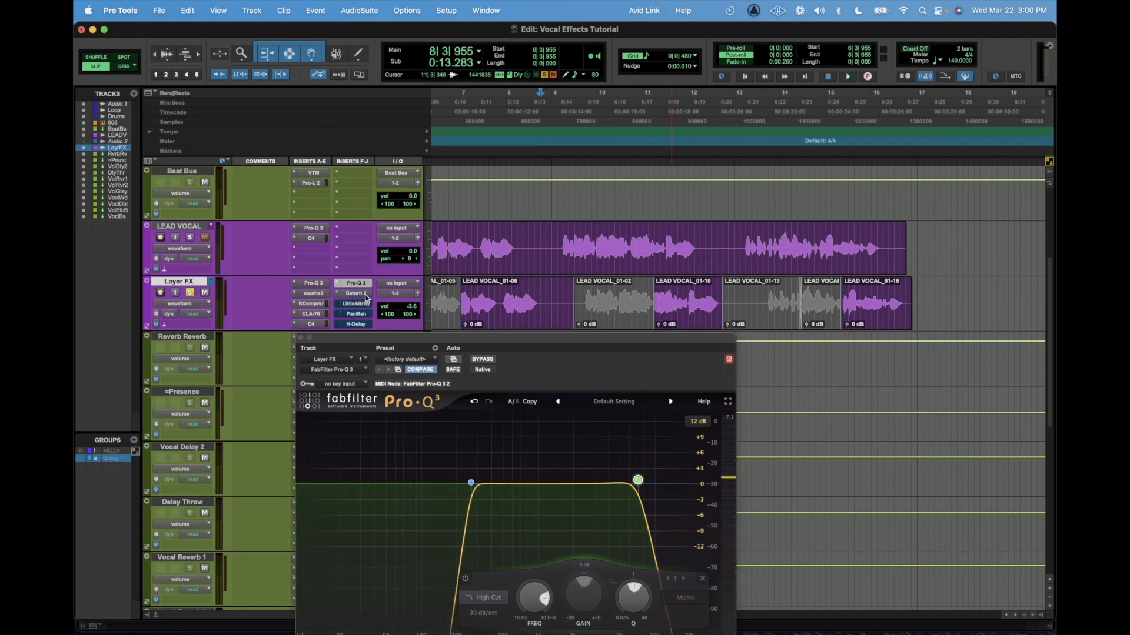
pyautogui.click(360, 294)
pyautogui.moveTo(521, 352); pyautogui.dragTo(528, 330)
pyautogui.hscroll(-5, 612, 228)
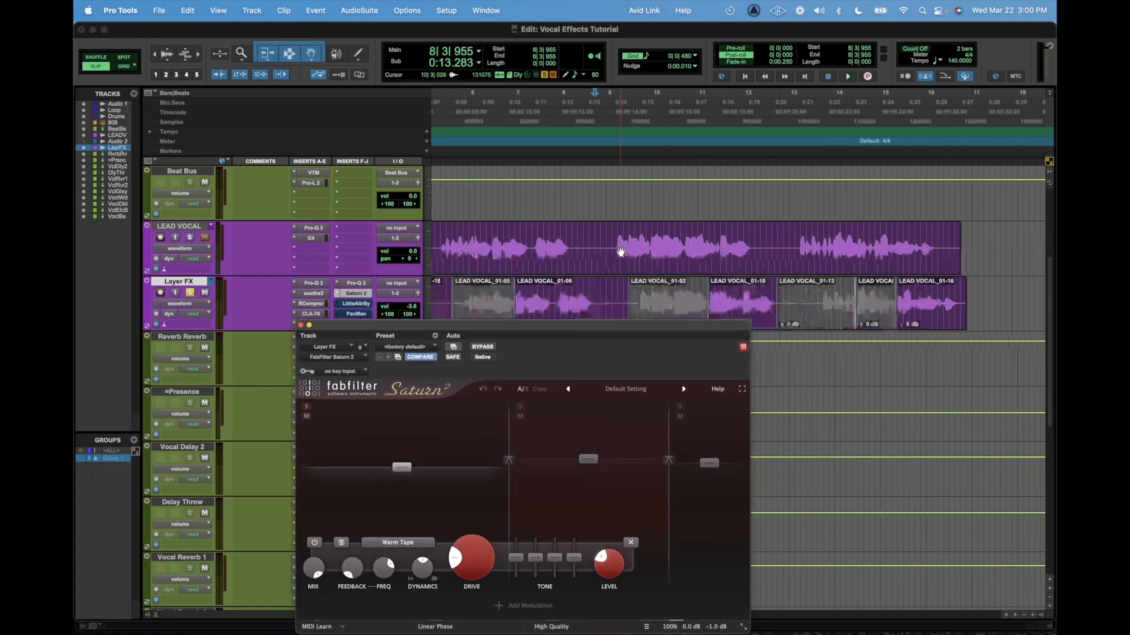
pyautogui.scroll(-2, 615, 235)
pyautogui.hscroll(-2, 621, 250)
pyautogui.scroll(1, 620, 250)
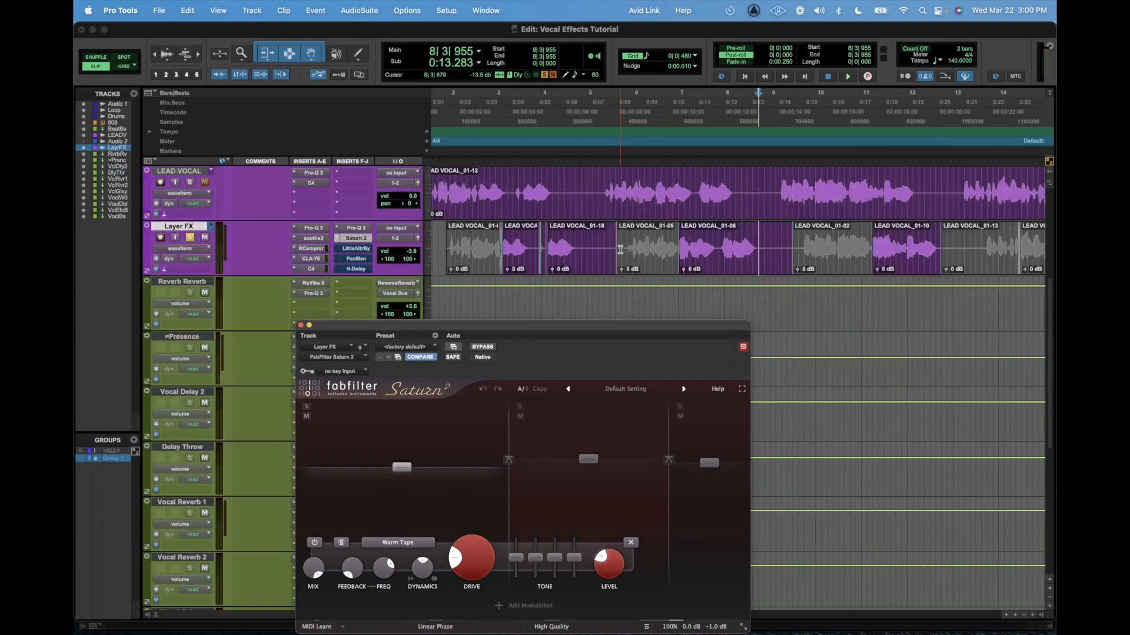
pyautogui.click(481, 242)
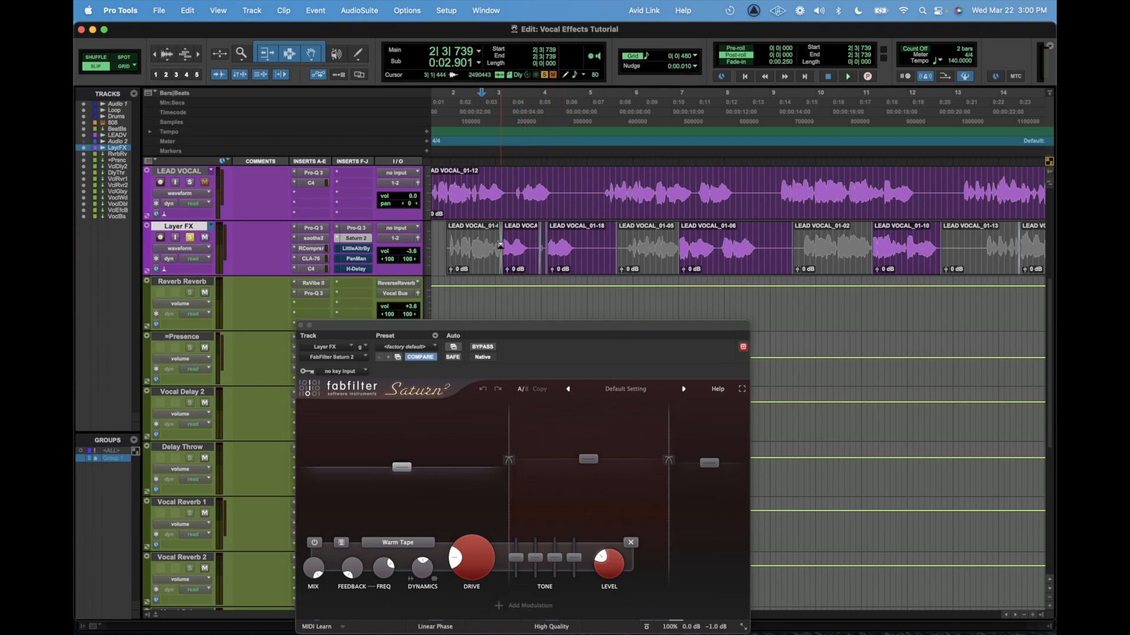
pyautogui.click(493, 242)
pyautogui.press('space')
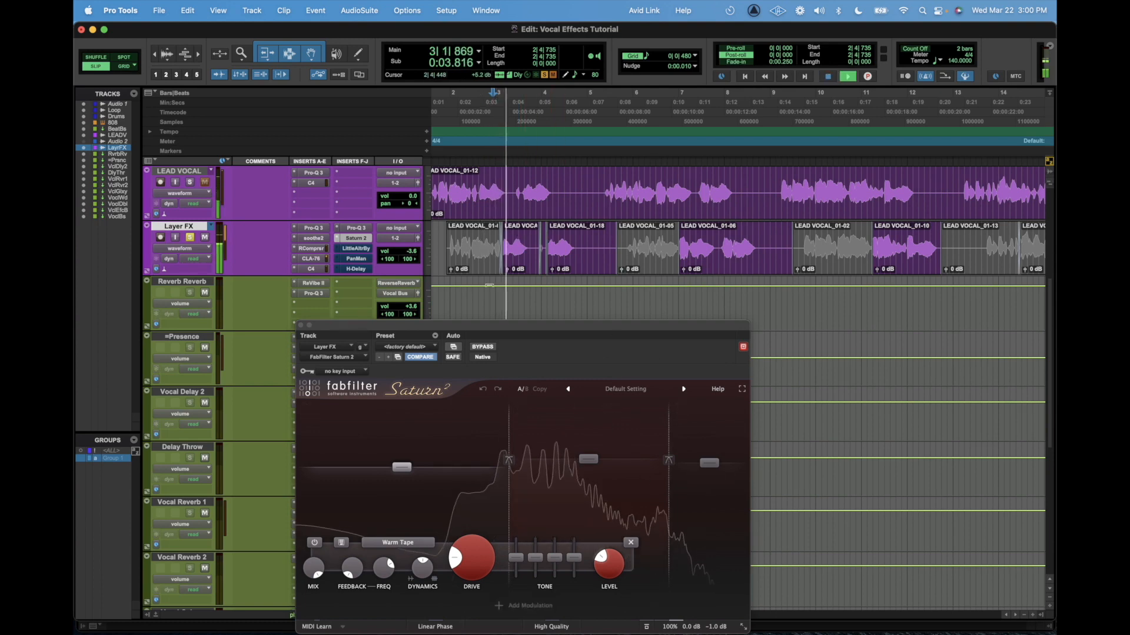
# Raise the drive of Saturn 2's middle band while auditioning, and select the Layer FX clip LEAD VOCAL_01-06.
pyautogui.click(569, 521)
pyautogui.moveTo(575, 569); pyautogui.dragTo(576, 555)
pyautogui.press('space')
pyautogui.press('space')
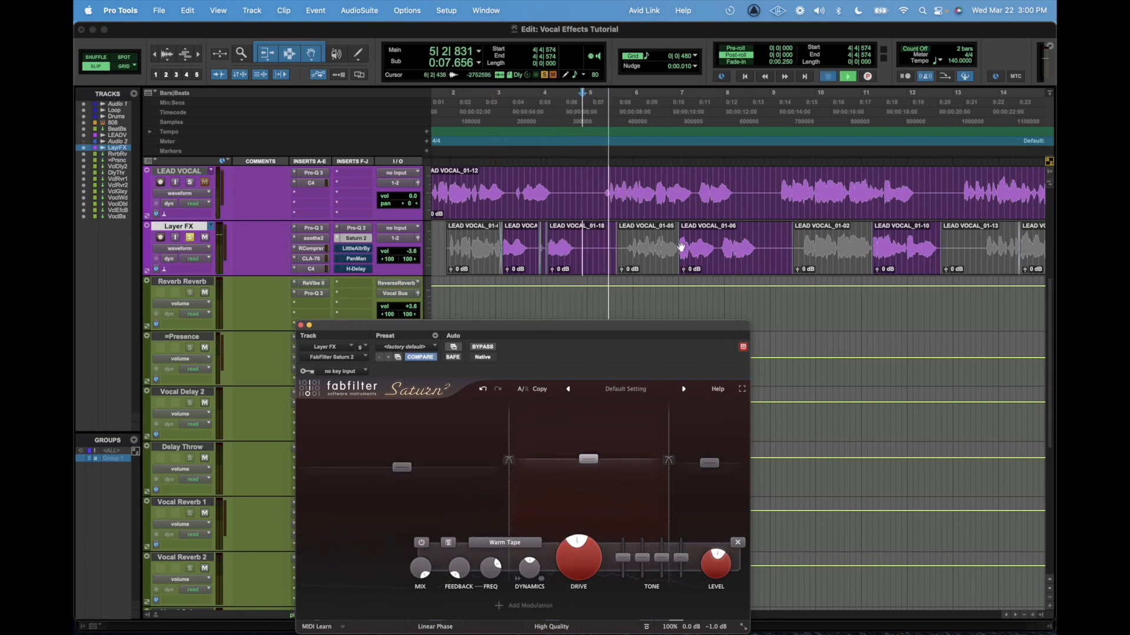
pyautogui.click(681, 263)
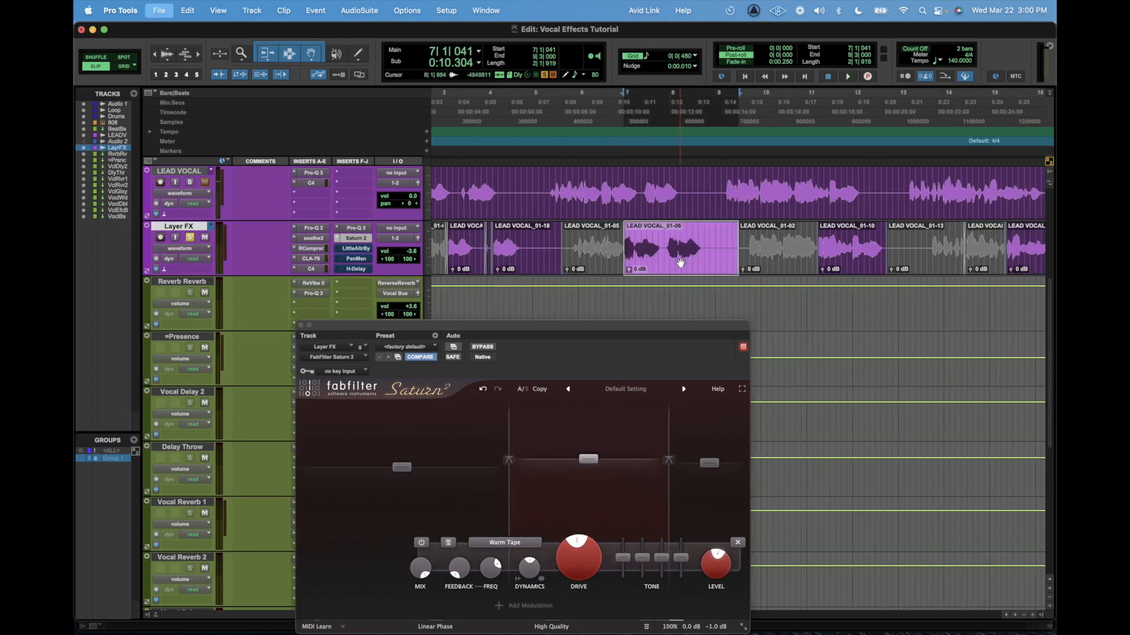
# Set Saturn 2's band 2 level to about +4.6 dB and nudge its drive up during playback from 7|1|041, then close the plug-in.
pyautogui.press('space')
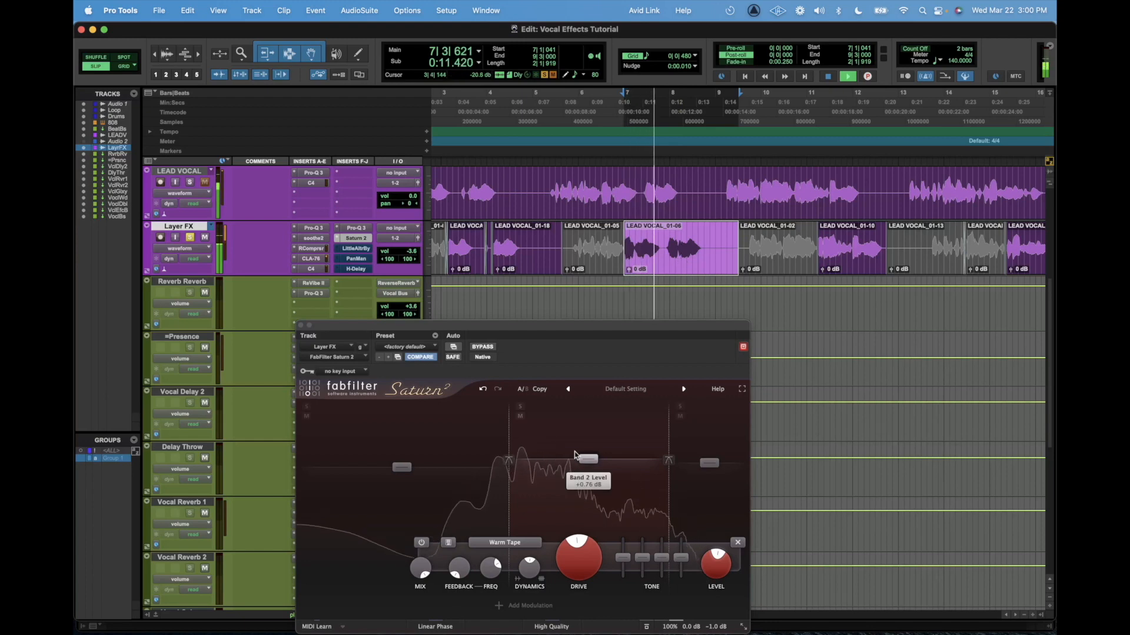
pyautogui.moveTo(584, 459); pyautogui.dragTo(583, 454)
pyautogui.moveTo(575, 549); pyautogui.dragTo(575, 547)
pyautogui.press('space')
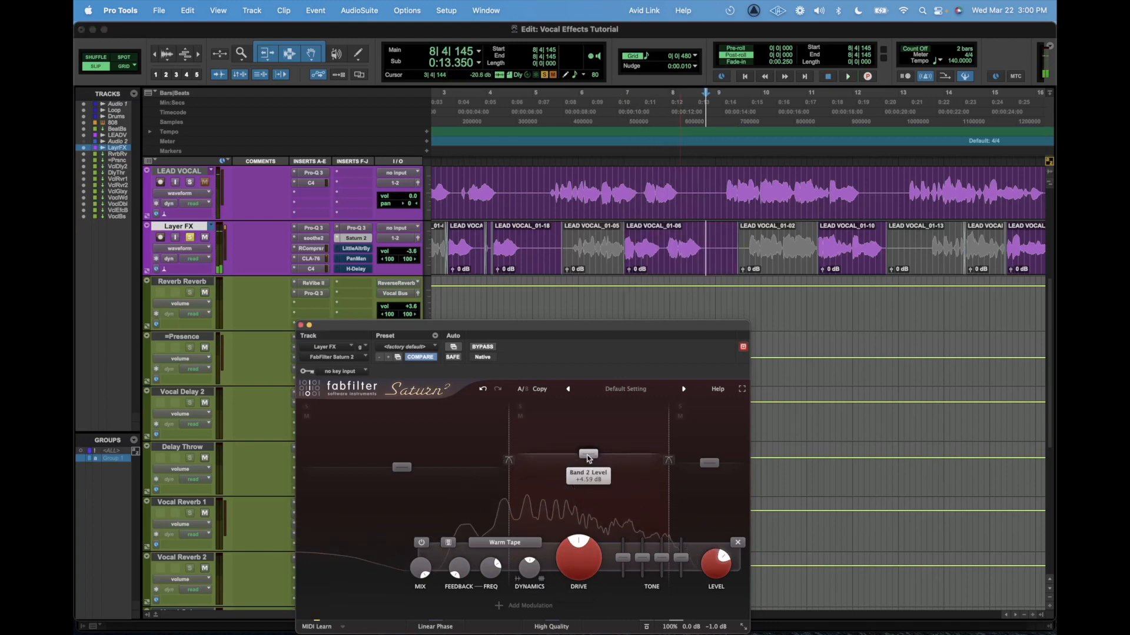
pyautogui.click(301, 326)
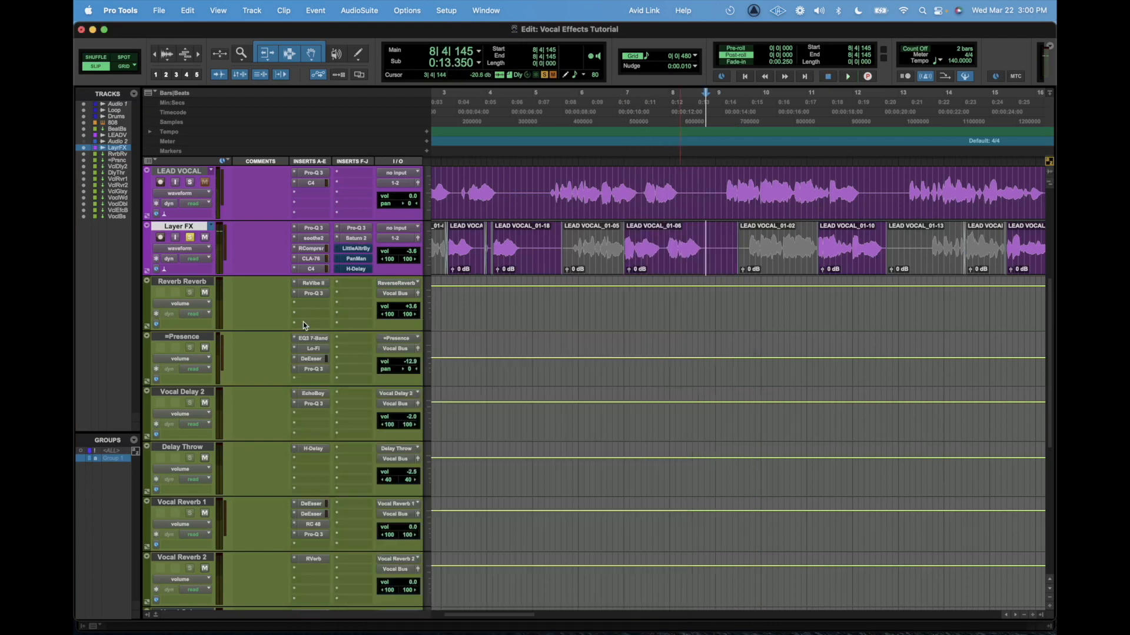
# Place the cursor at 2|3|213 on Layer FX, enable and open Little AlterBoy, and position its window below the vocal tracks.
pyautogui.hscroll(-3, 591, 262)
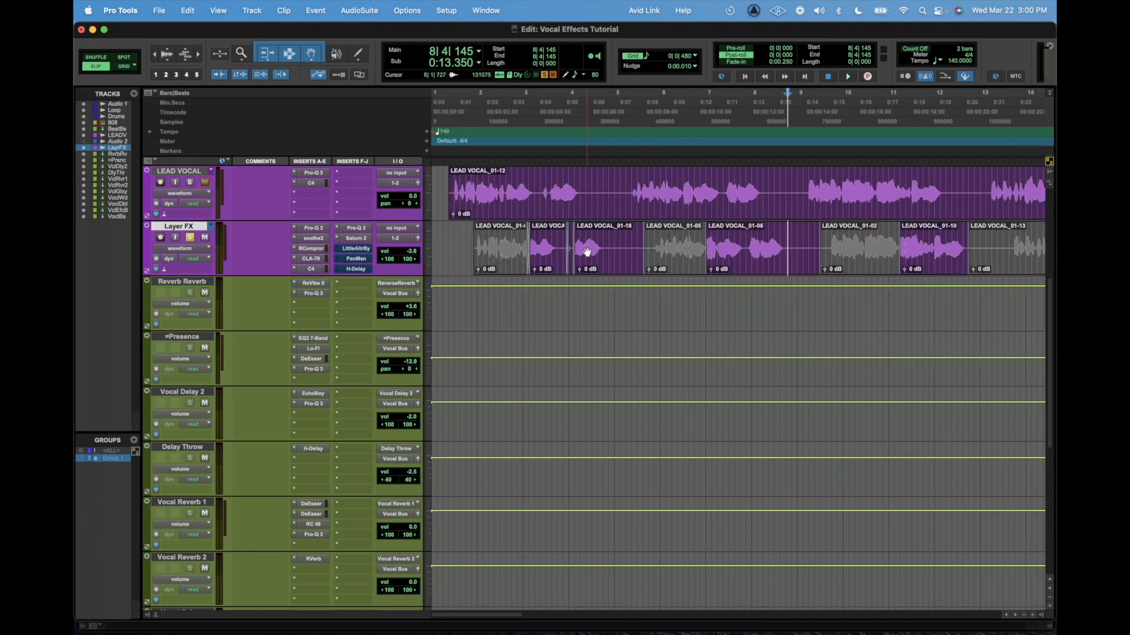
pyautogui.click(503, 237)
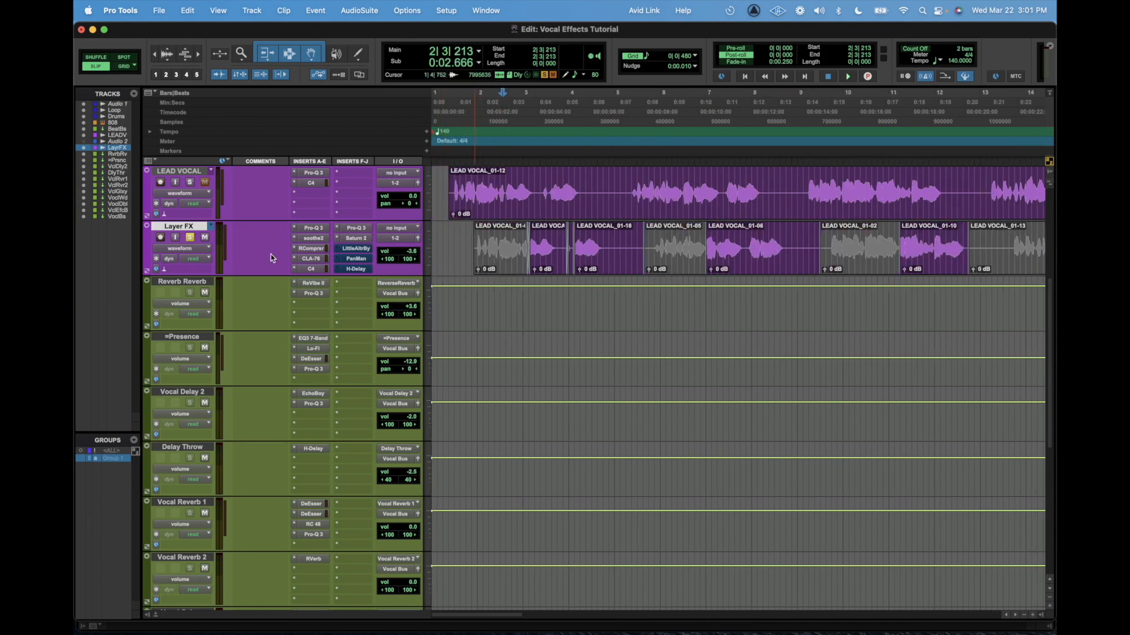
pyautogui.click(365, 250)
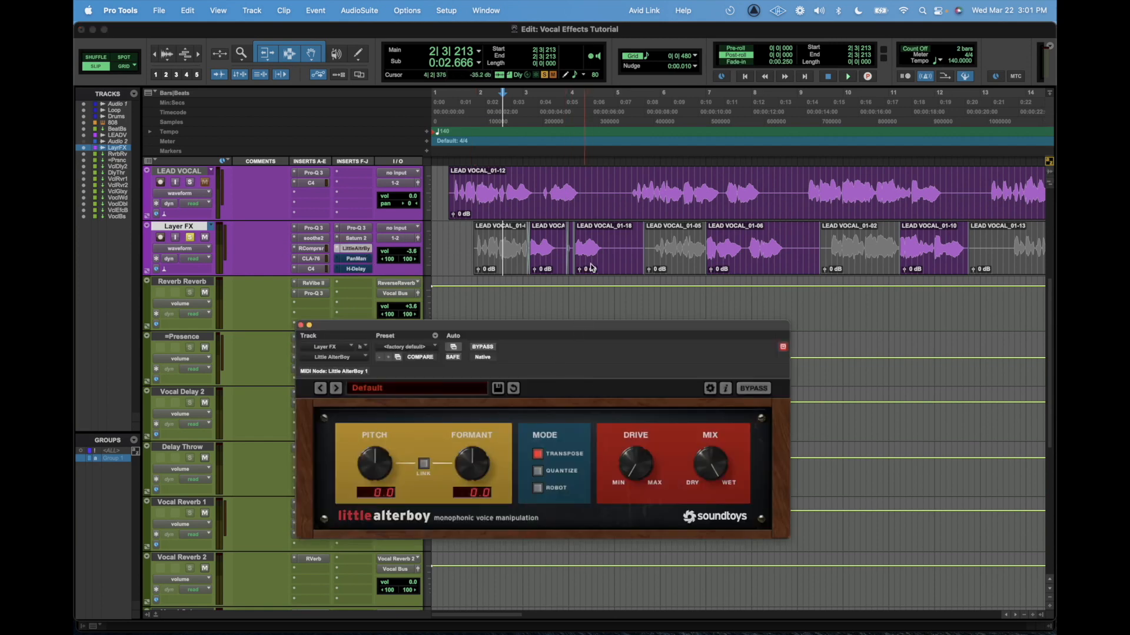
pyautogui.moveTo(542, 328); pyautogui.dragTo(558, 156)
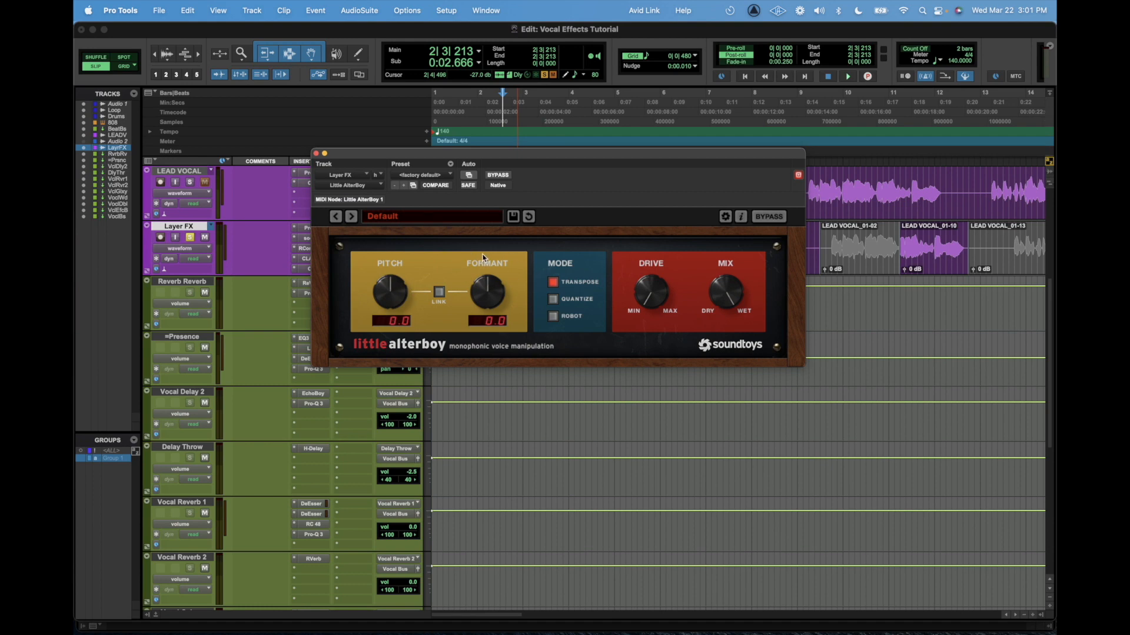
pyautogui.moveTo(573, 156); pyautogui.dragTo(548, 289)
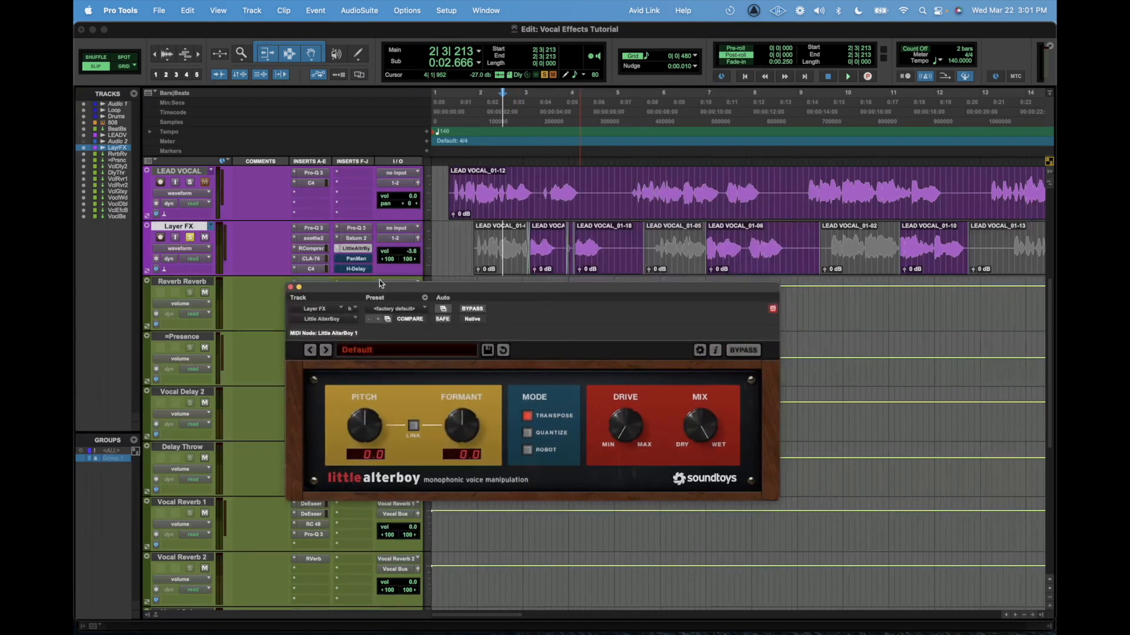
# Try nudging Little AlterBoy's formant while playing the Layer FX clip from 3|1|468, and return the cursor to 2|3|500.
pyautogui.click(550, 273)
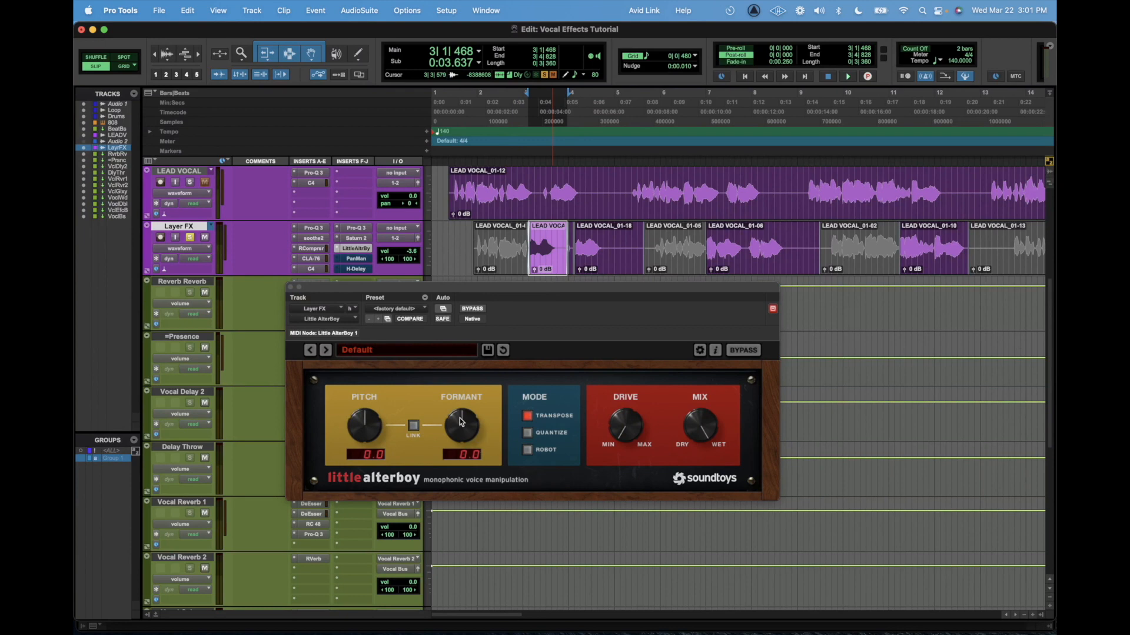
pyautogui.press('space')
pyautogui.moveTo(460, 422); pyautogui.dragTo(459, 422)
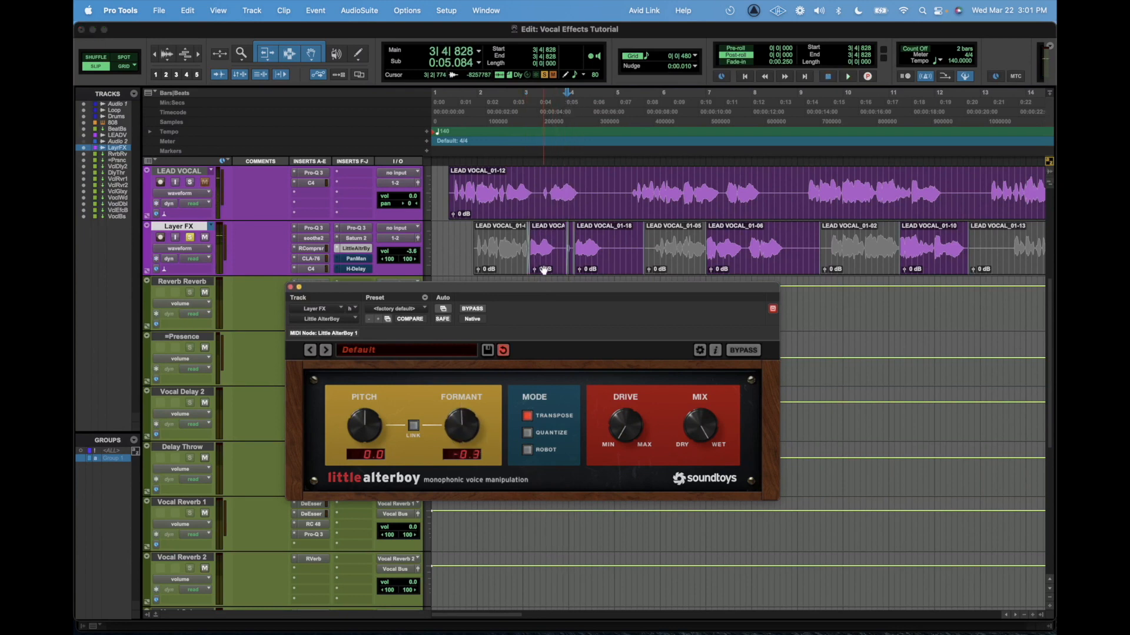
pyautogui.click(544, 271)
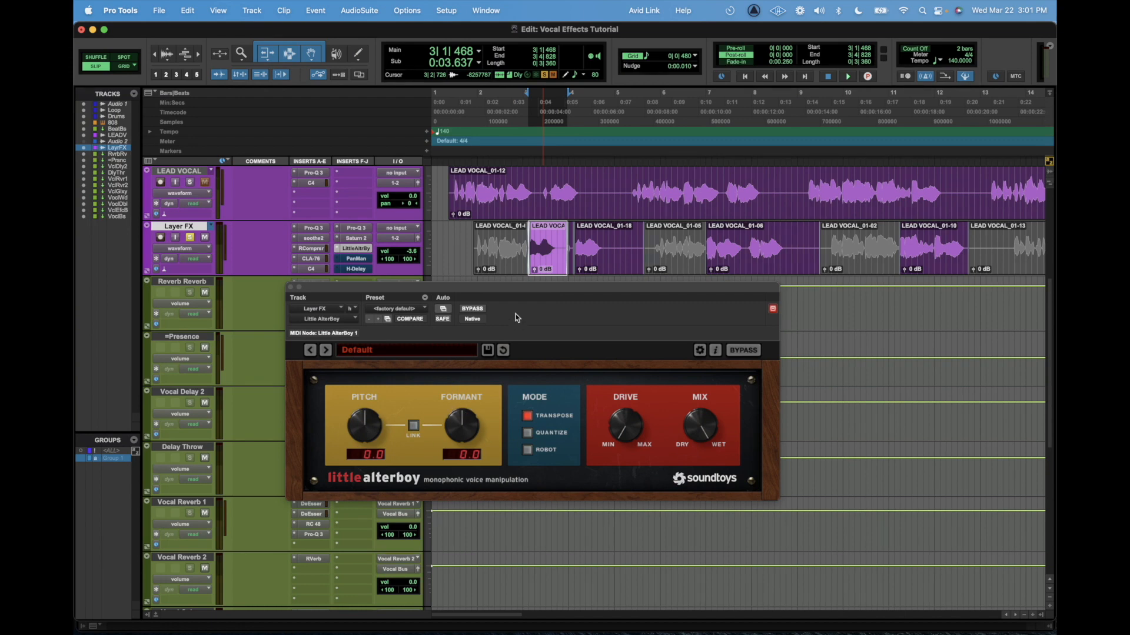
pyautogui.click(505, 239)
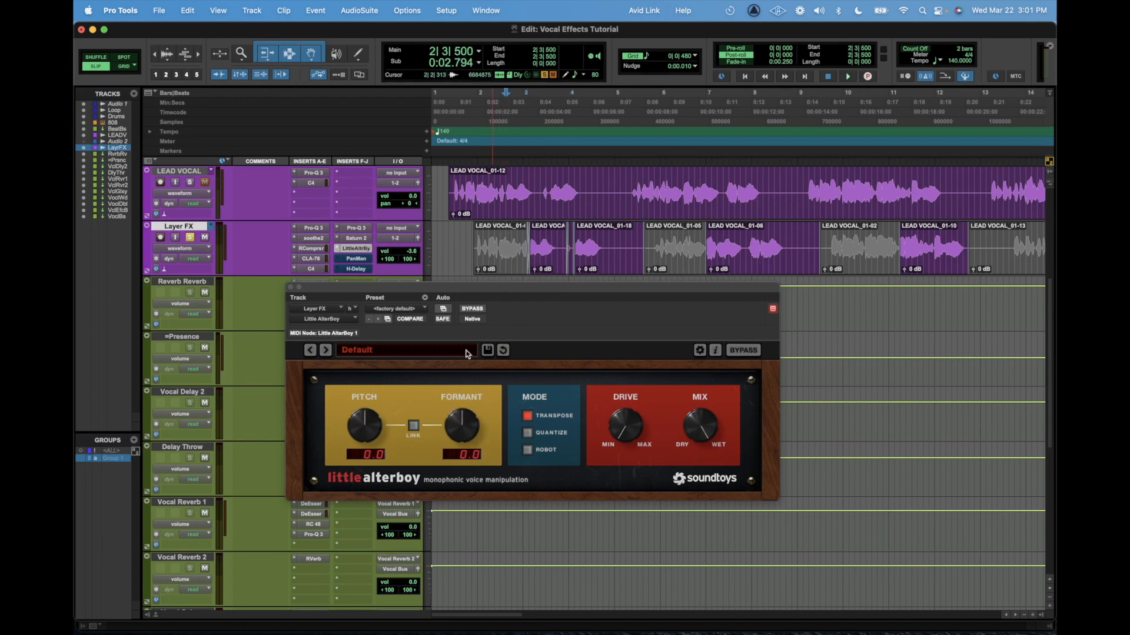
# Examine the automation options for Little AlterBoy's Formant control and leave them unchanged.
pyautogui.moveTo(508, 284); pyautogui.dragTo(492, 280)
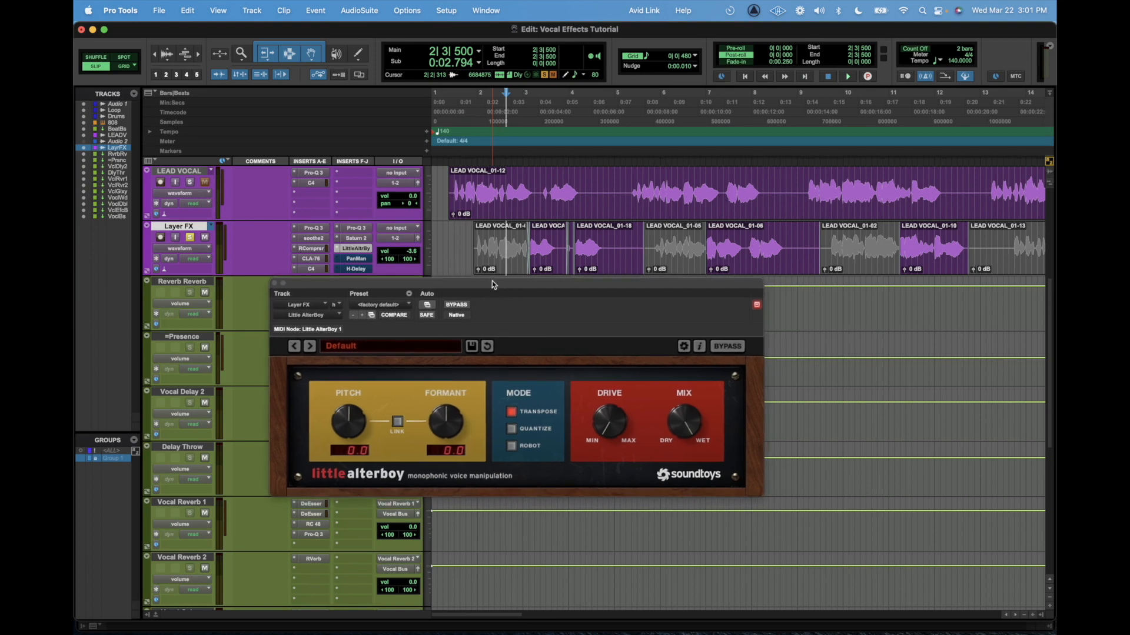
pyautogui.rightClick(444, 426)
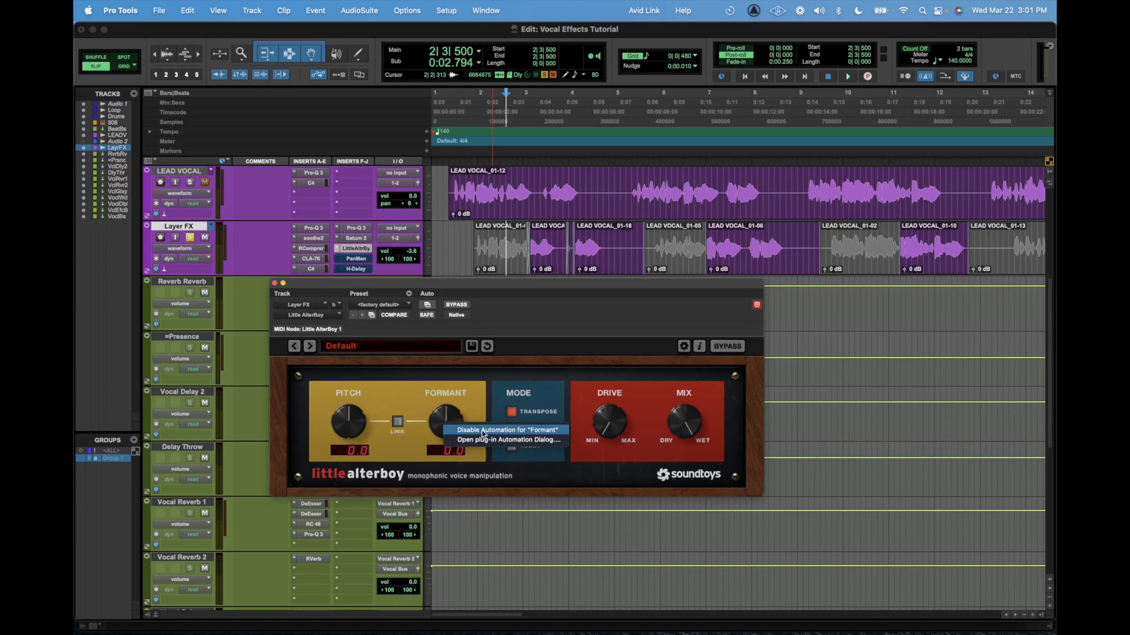
pyautogui.click(426, 464)
pyautogui.rightClick(449, 418)
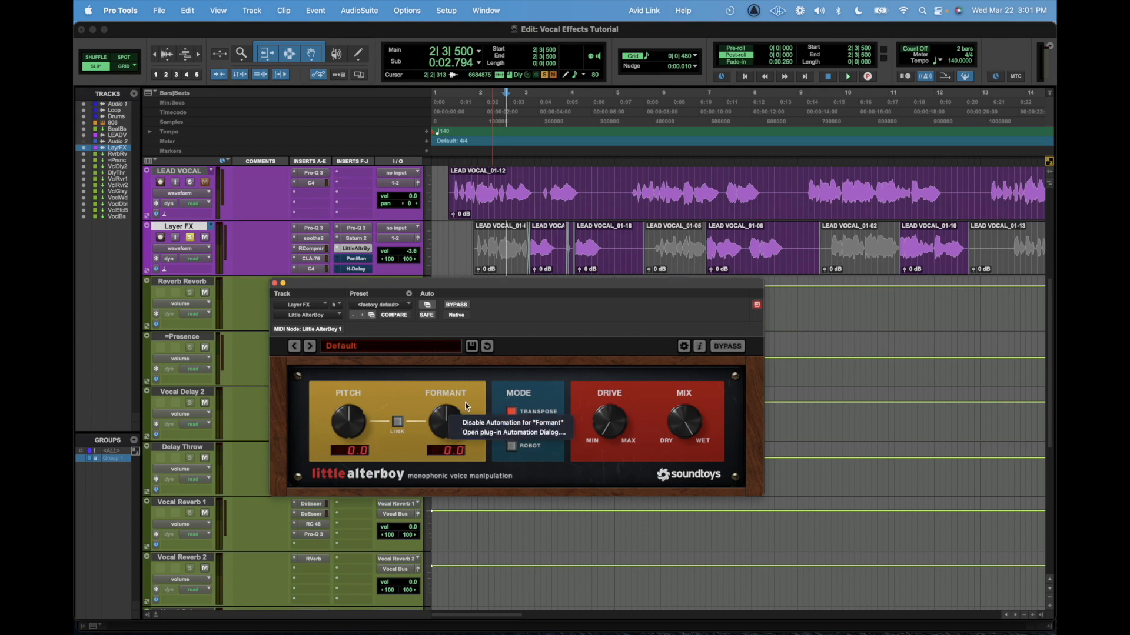
pyautogui.click(478, 390)
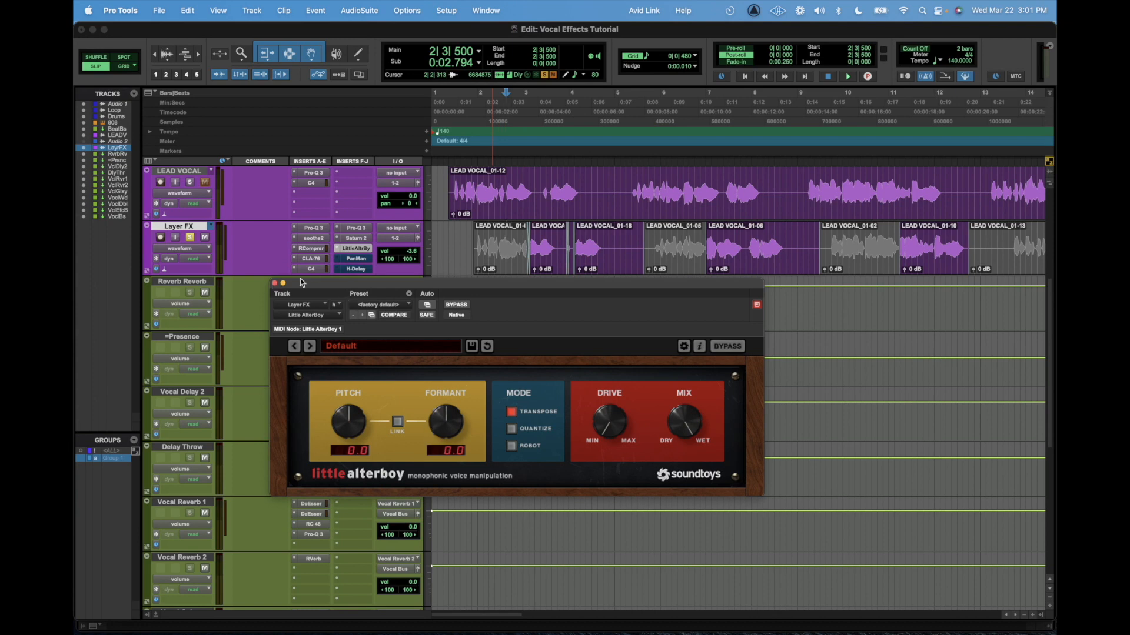
# Close Little AlterBoy and display its Formant automation on the Layer FX track.
pyautogui.click(275, 283)
pyautogui.click(185, 249)
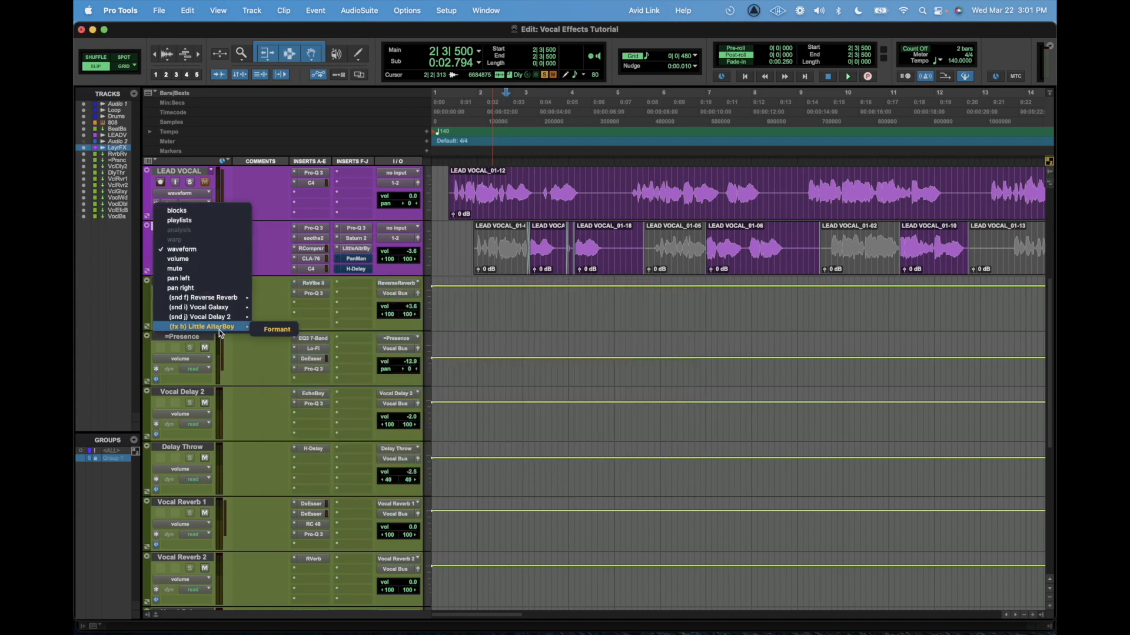
pyautogui.click(501, 277)
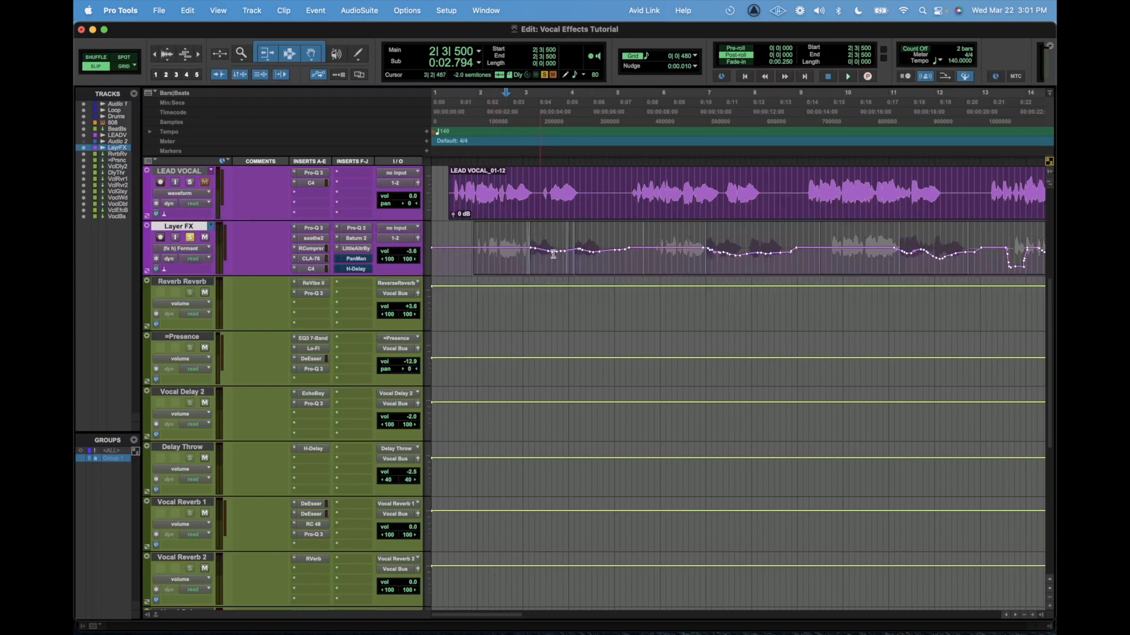
# Select the Layer FX formant automation from 2|4|783 to 5|4|062.
pyautogui.hscroll(3, 677, 245)
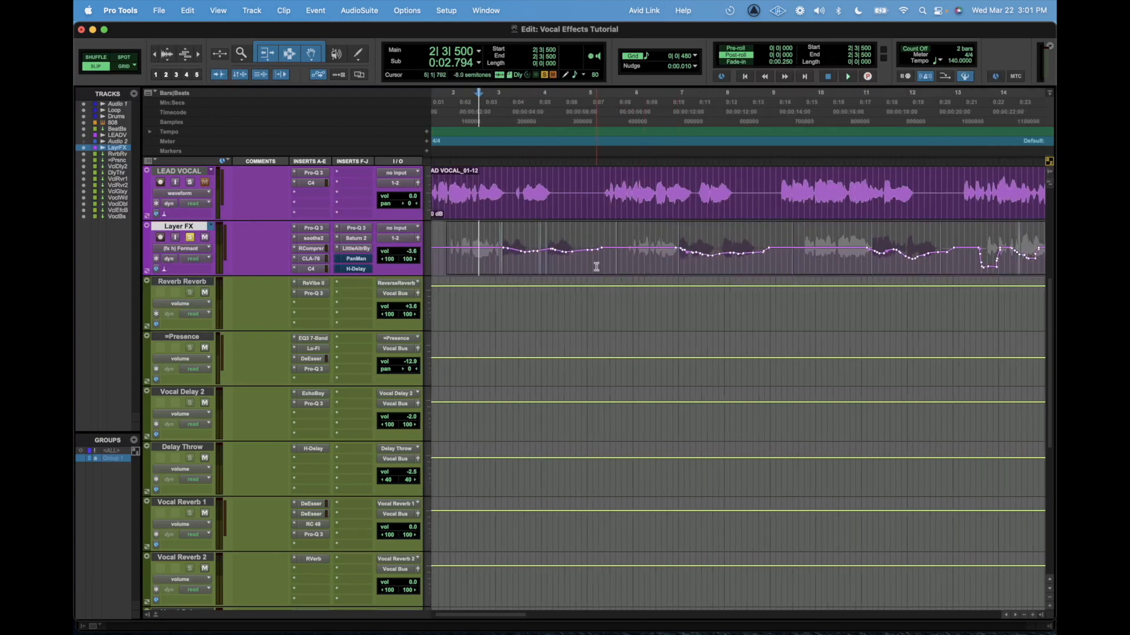
pyautogui.moveTo(465, 247); pyautogui.dragTo(595, 241)
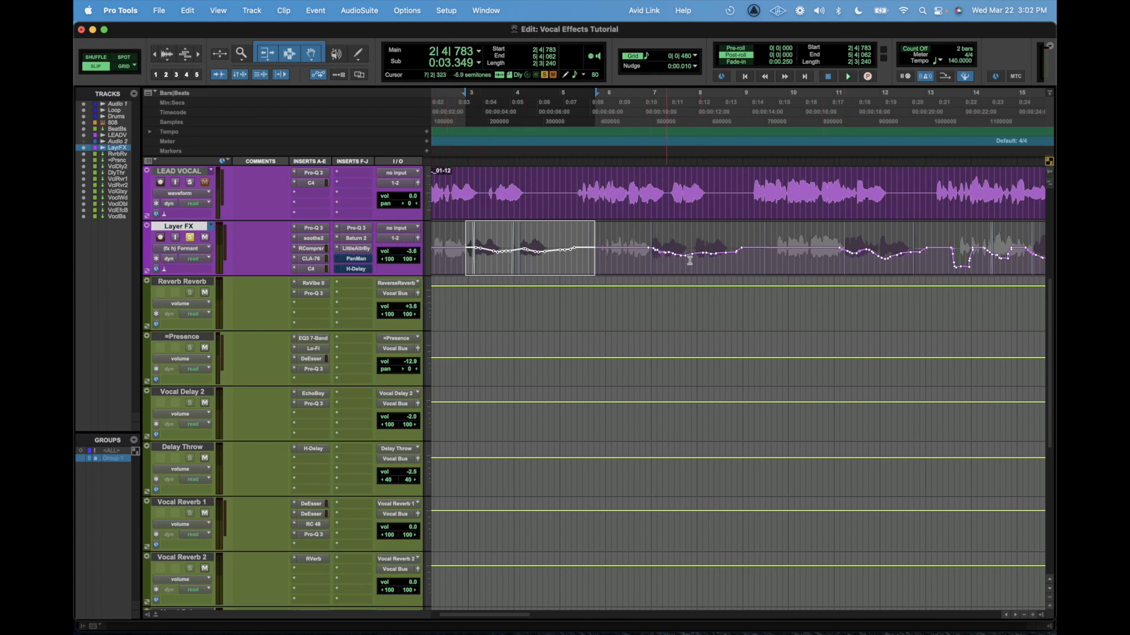
pyautogui.hscroll(-2, 589, 273)
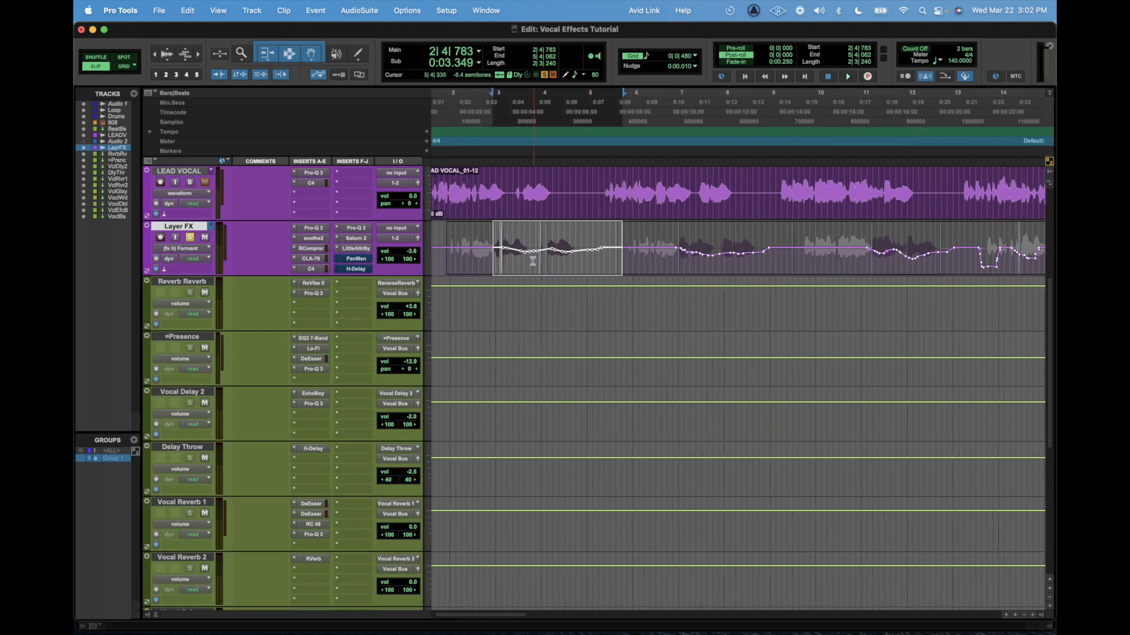
# Audition the first formant-automated phrase on Layer FX from 2|4|687.
pyautogui.click(484, 252)
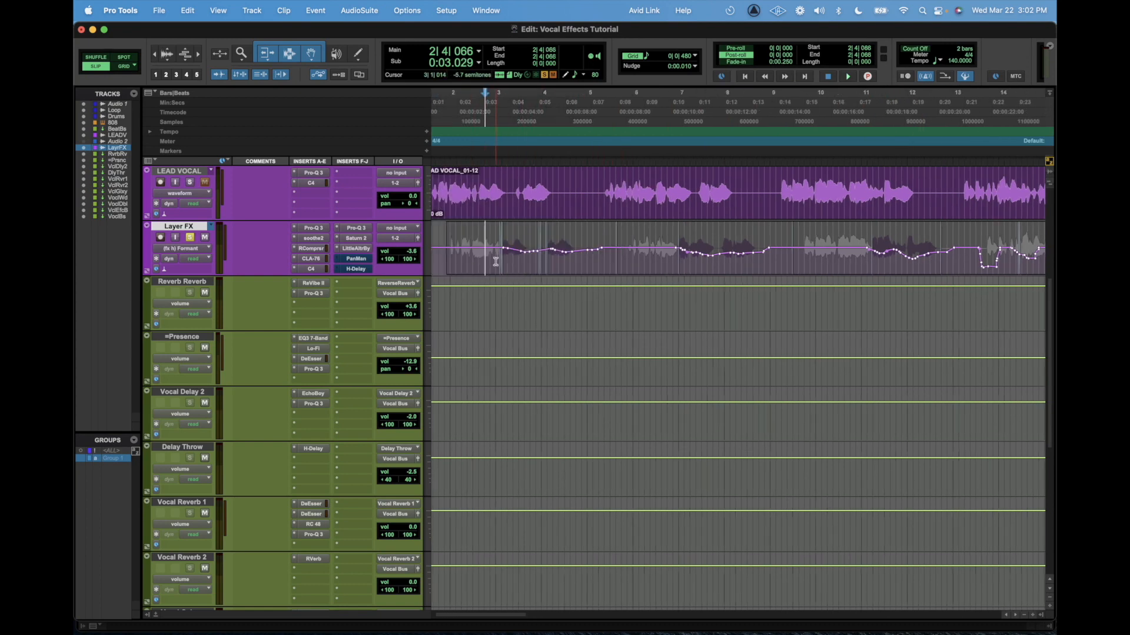
pyautogui.click(492, 259)
pyautogui.press('space')
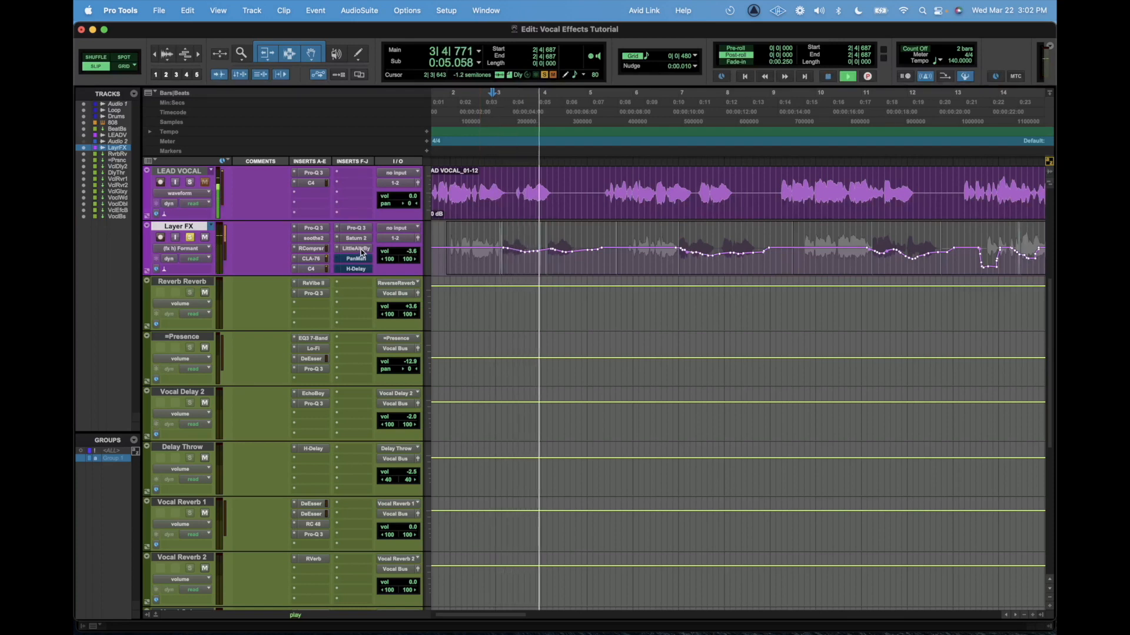
pyautogui.press('space')
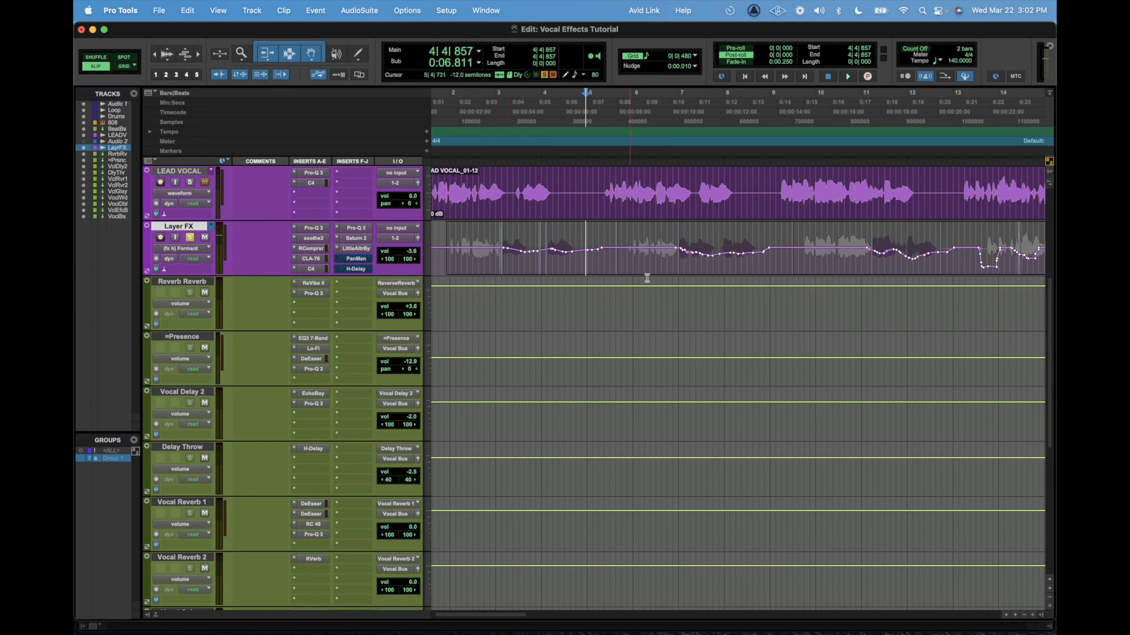
# Audition the following formant-automated phrases from 6|4|523 and 11|1|403, and view the whole Layer FX track.
pyautogui.click(673, 255)
pyautogui.press('space')
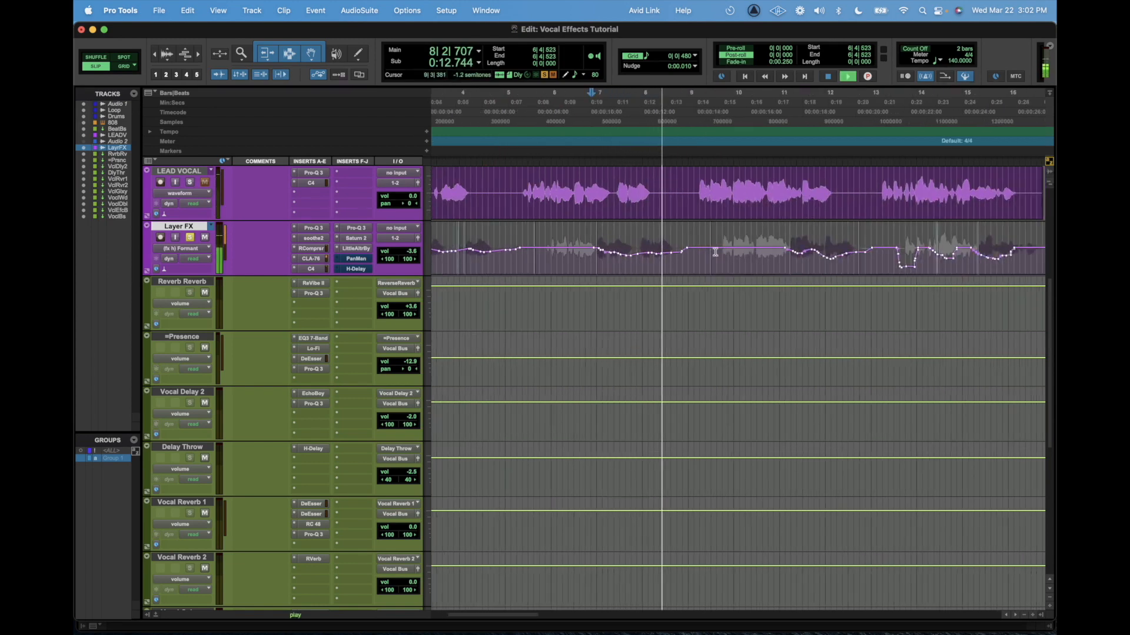
pyautogui.press('space')
pyautogui.click(784, 261)
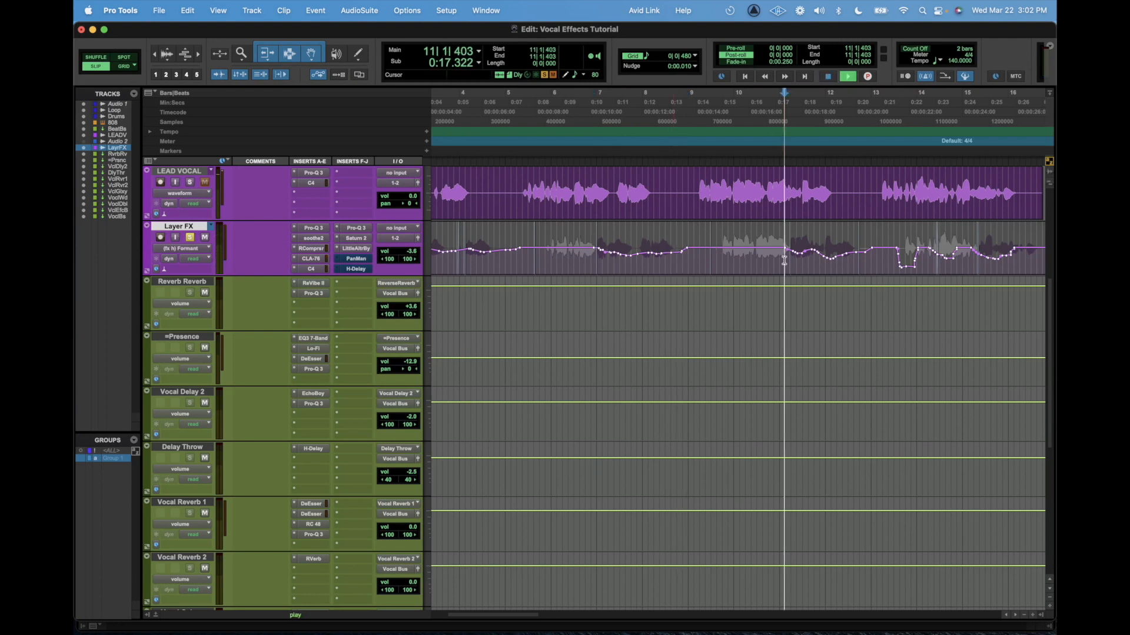
pyautogui.press('space')
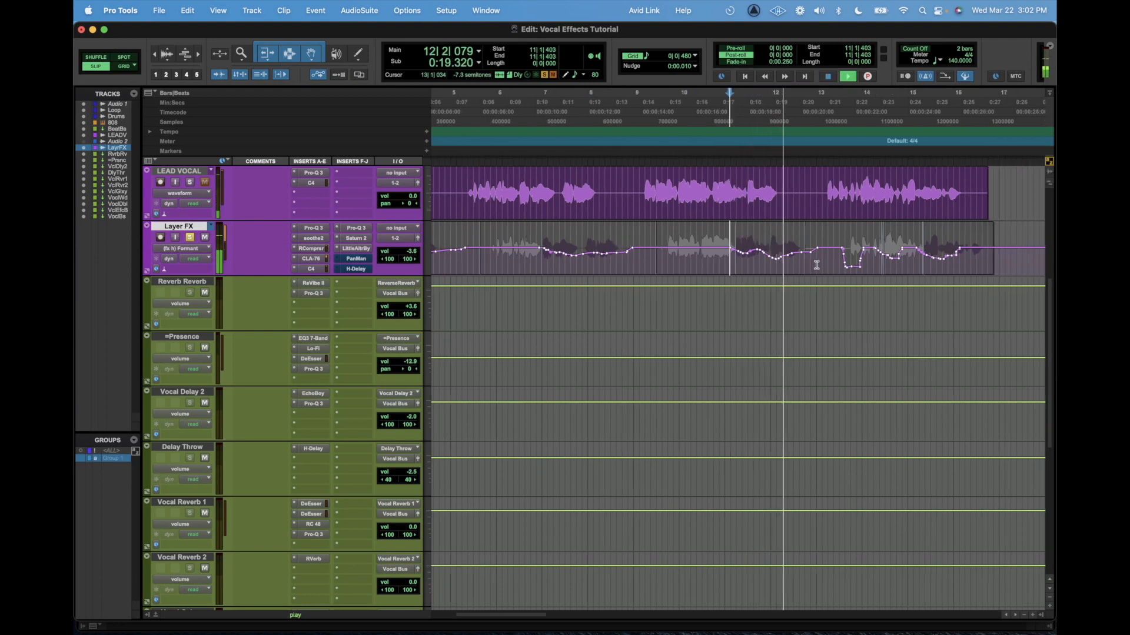
pyautogui.press('space')
pyautogui.press('r')
pyautogui.press('r')
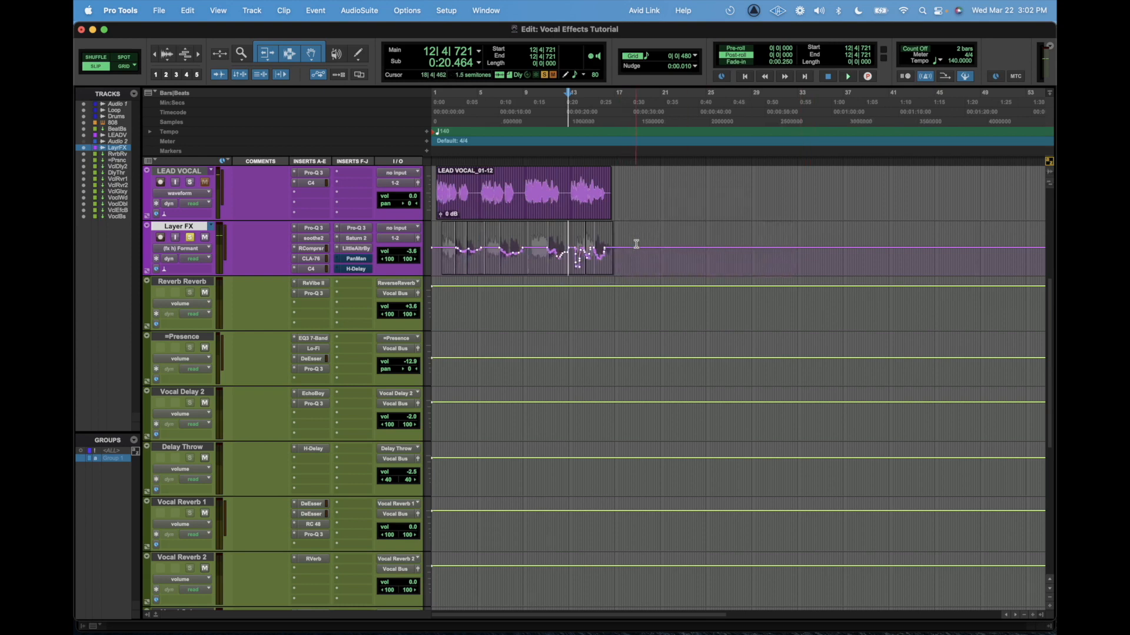
# Clear the formant automation along the whole Layer FX clip and set the track's automation mode to touch.
pyautogui.moveTo(636, 244); pyautogui.dragTo(453, 242)
pyautogui.click(453, 242)
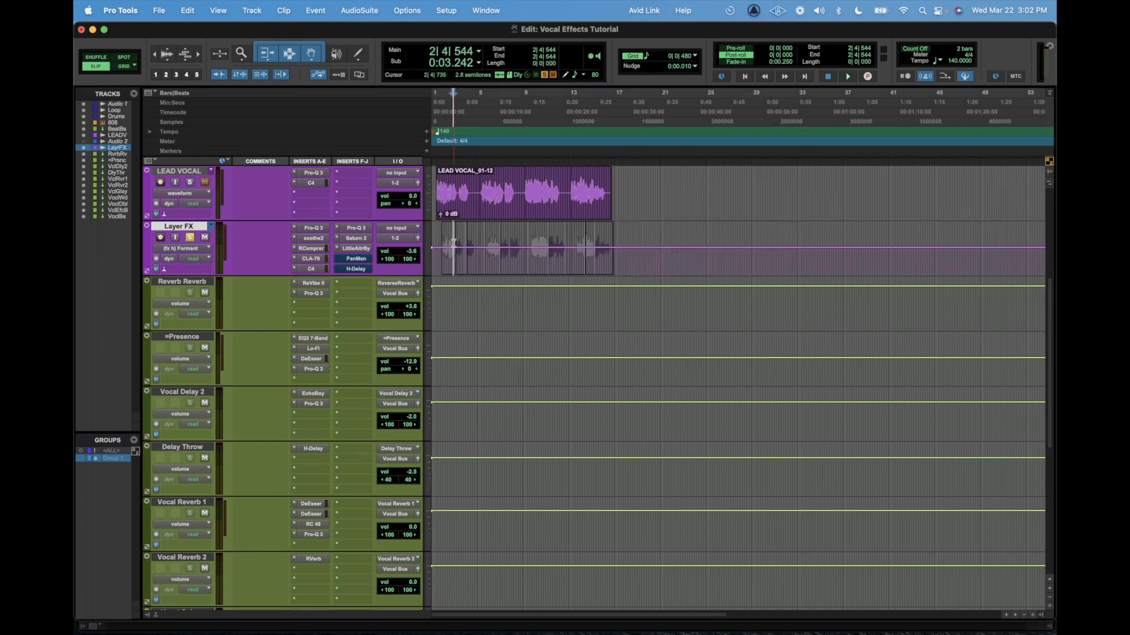
pyautogui.click(198, 259)
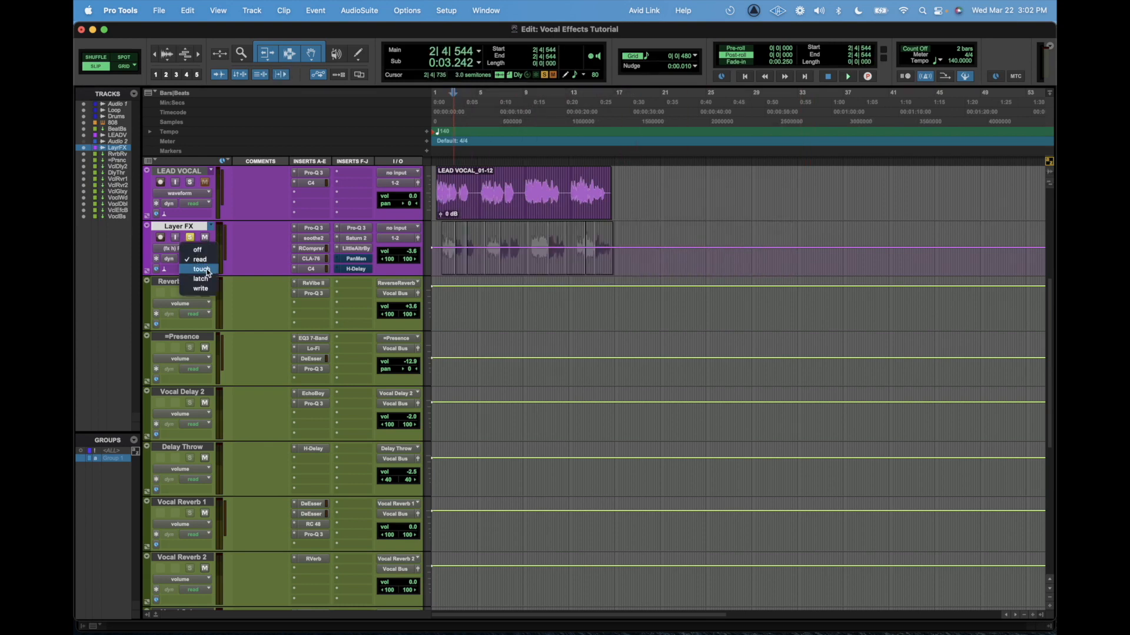
pyautogui.click(203, 269)
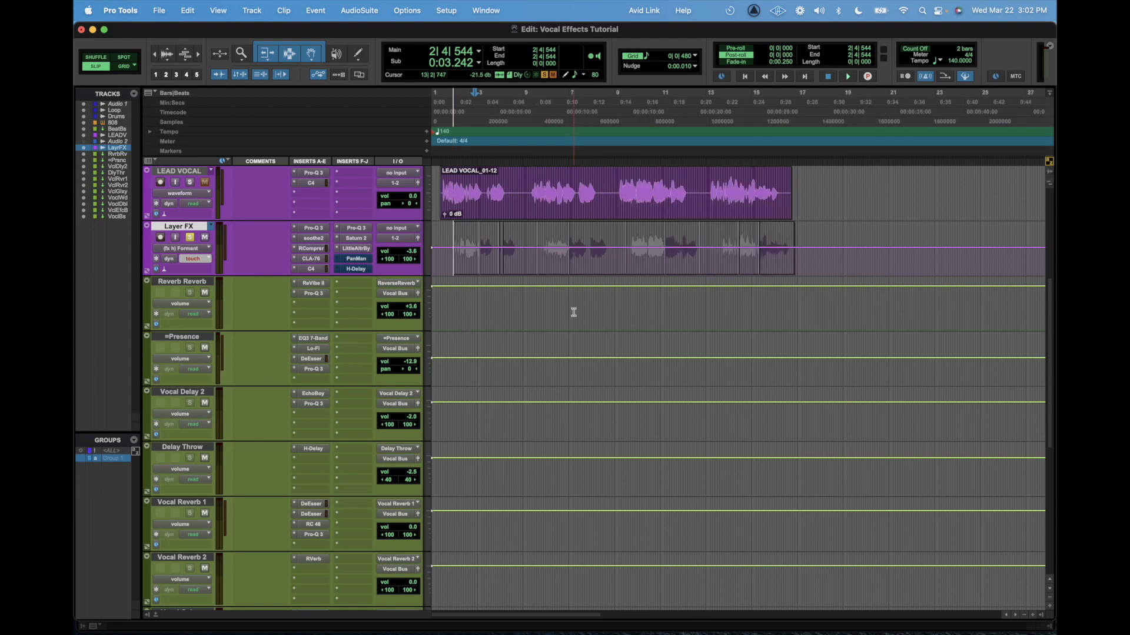
# Try shaping the Layer FX formant line by hand with breakpoints around bar 3, and undo those edits.
pyautogui.press('super+bracketright')
pyautogui.press('super+bracketright')
pyautogui.click(500, 253)
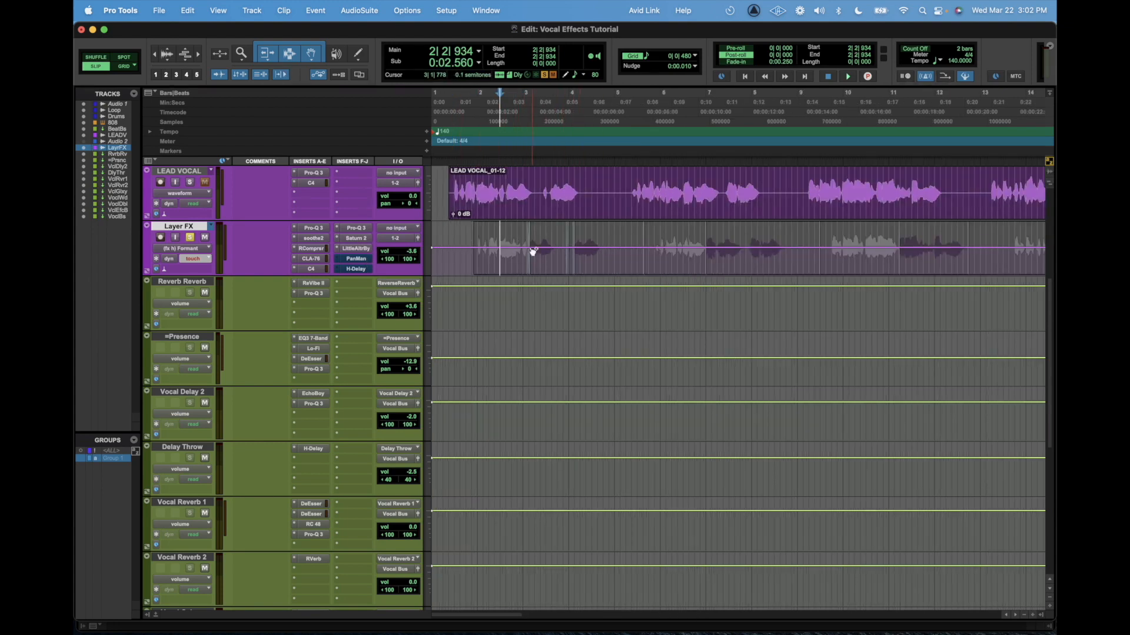
pyautogui.moveTo(527, 250)
pyautogui.mouseDown()
pyautogui.moveTo(526, 303)
pyautogui.moveTo(538, 242)
pyautogui.moveTo(547, 287)
pyautogui.mouseUp()
pyautogui.keyDown('super'); pyautogui.click(558, 251); pyautogui.keyUp('super')
pyautogui.press('super+z')
pyautogui.press('super+z')
pyautogui.press('super+z')
pyautogui.press('super+z')
pyautogui.press('super+z')
pyautogui.press('super+z')
# Open Little AlterBoy on Layer FX and place the playback start before the first phrase at 2|1|939.
pyautogui.click(365, 249)
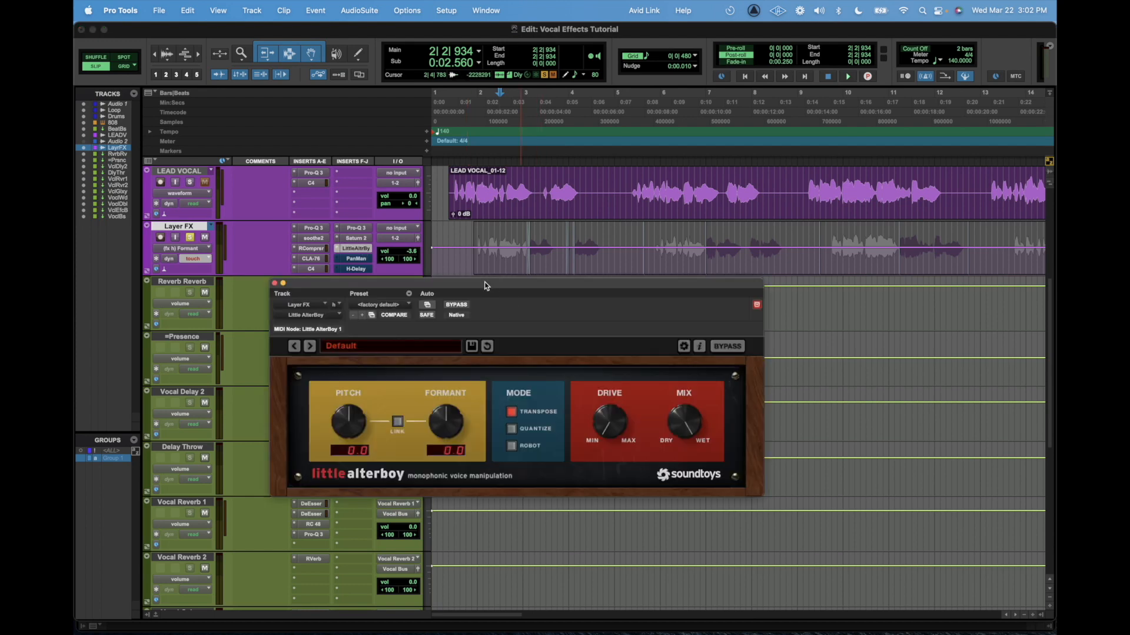
pyautogui.moveTo(486, 286); pyautogui.dragTo(482, 285)
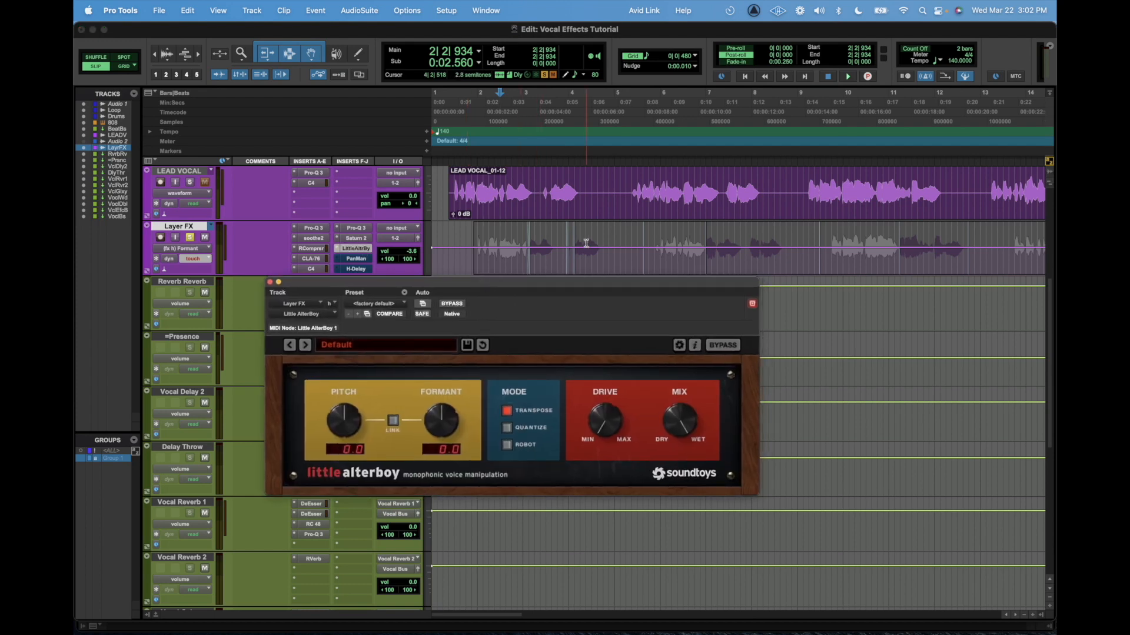
pyautogui.hscroll(3, 586, 243)
pyautogui.click(492, 253)
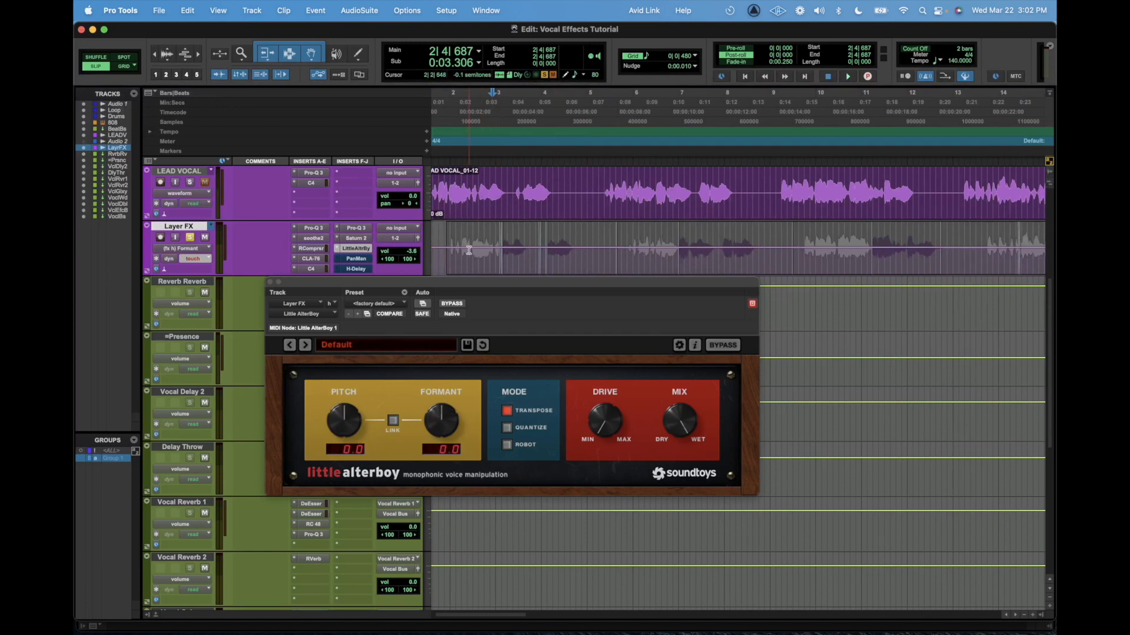
pyautogui.click(461, 254)
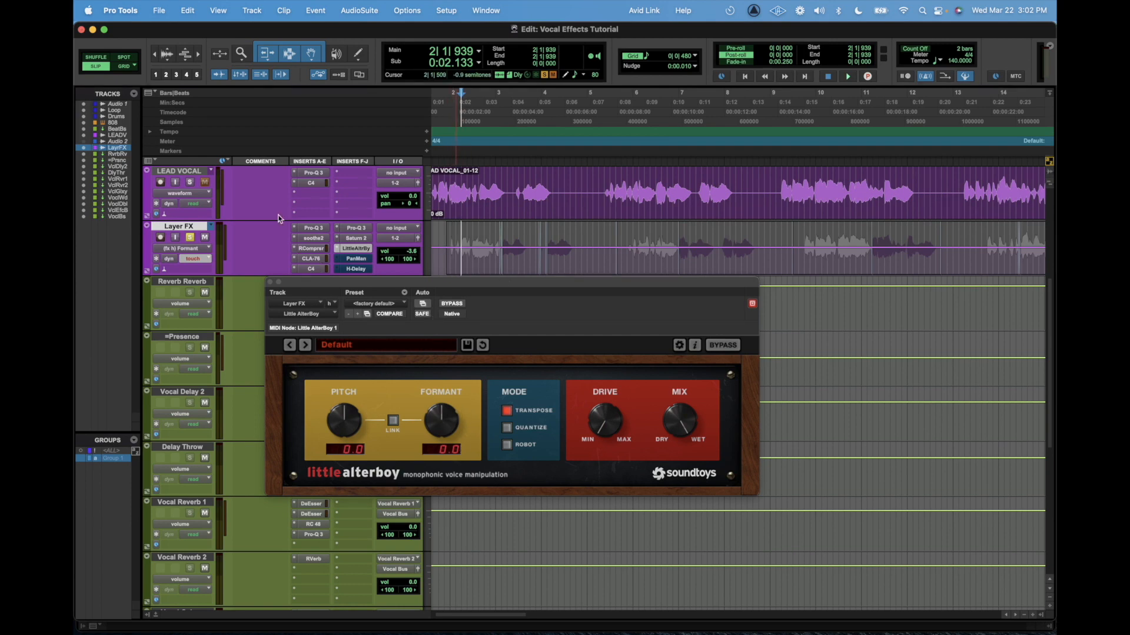
# Play from 2|1|939 and record live Formant moves in Little AlterBoy over the ends of the first three phrases.
pyautogui.press('space')
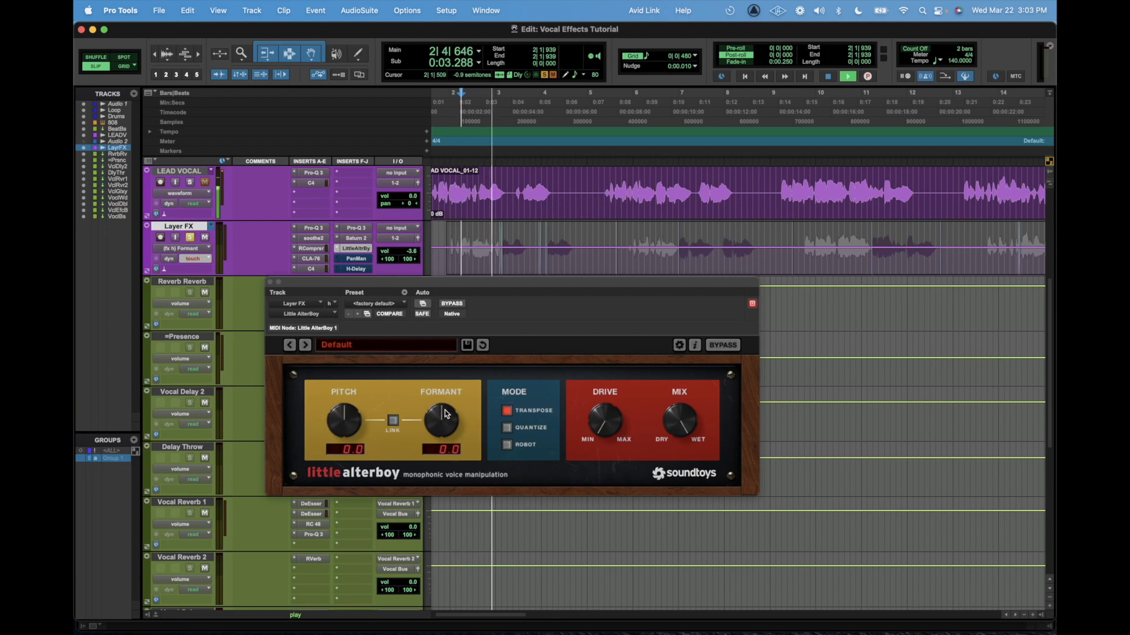
pyautogui.moveTo(440, 415); pyautogui.dragTo(437, 416)
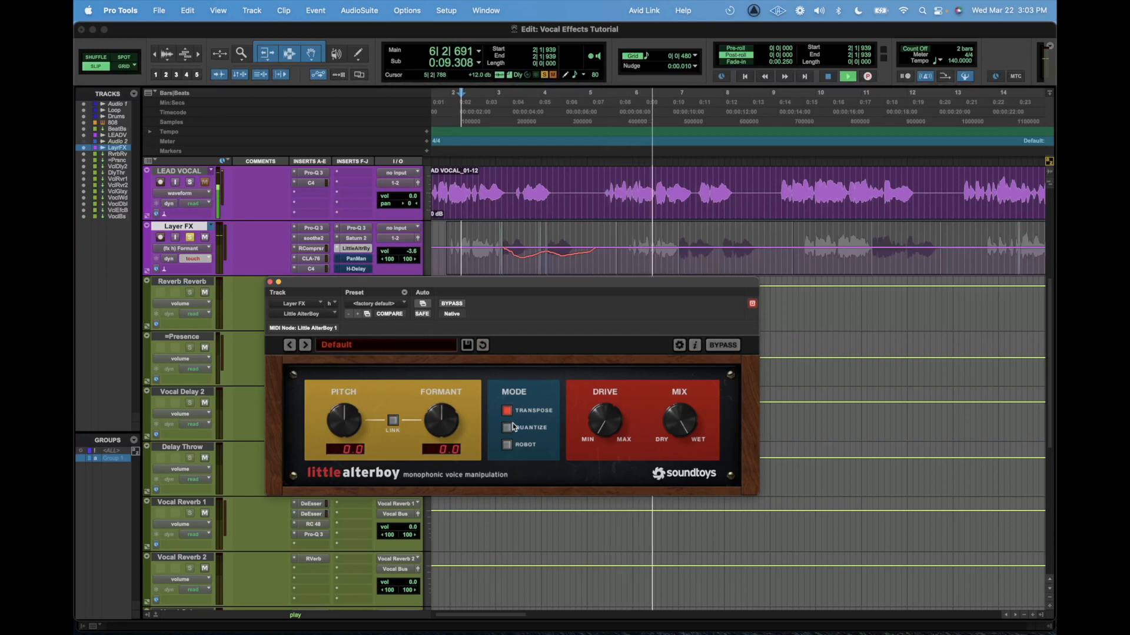
pyautogui.moveTo(439, 427); pyautogui.dragTo(432, 434)
pyautogui.hscroll(8, 708, 245)
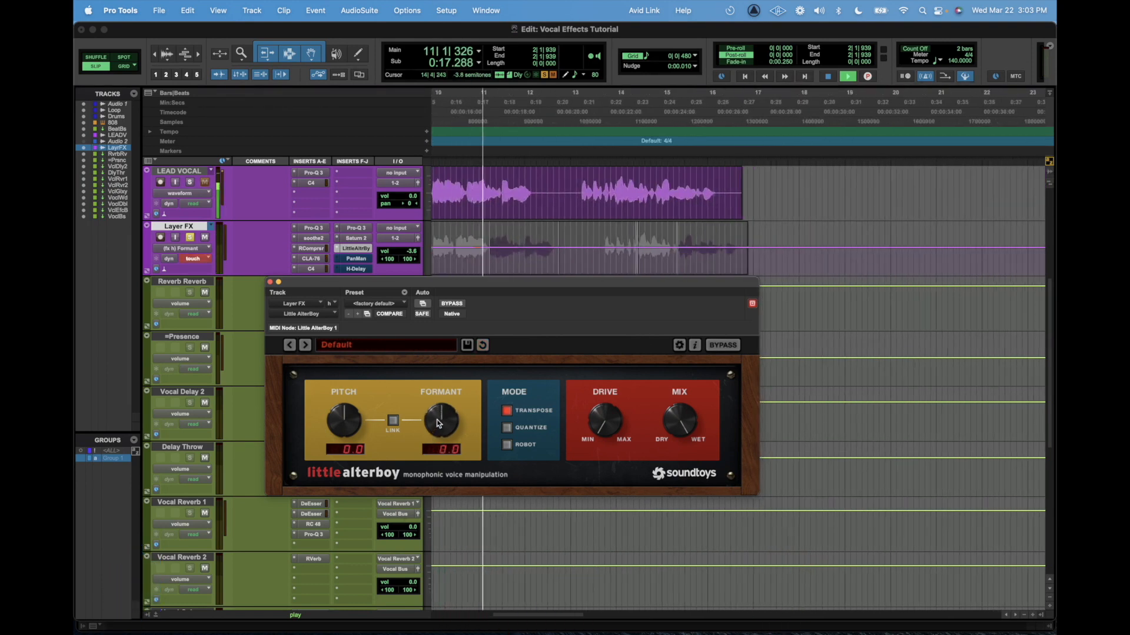
pyautogui.moveTo(437, 423); pyautogui.dragTo(436, 427)
pyautogui.press('space')
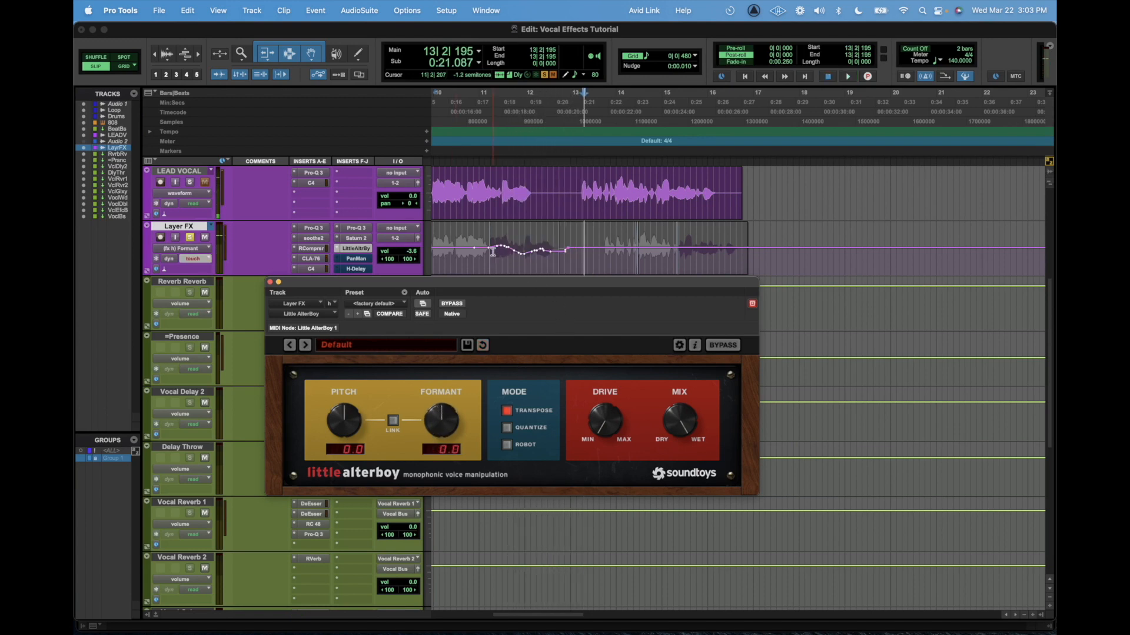
# Audition the recorded formant automation on the third phrase of Layer FX from 11|1|355.
pyautogui.click(483, 253)
pyautogui.press('space')
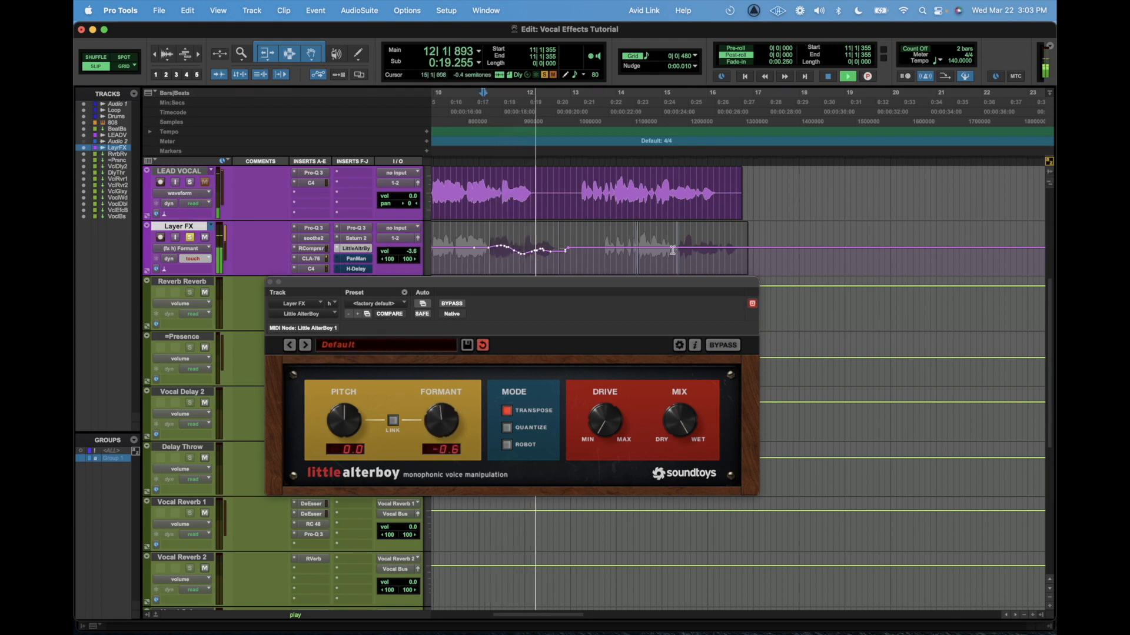
pyautogui.press('space')
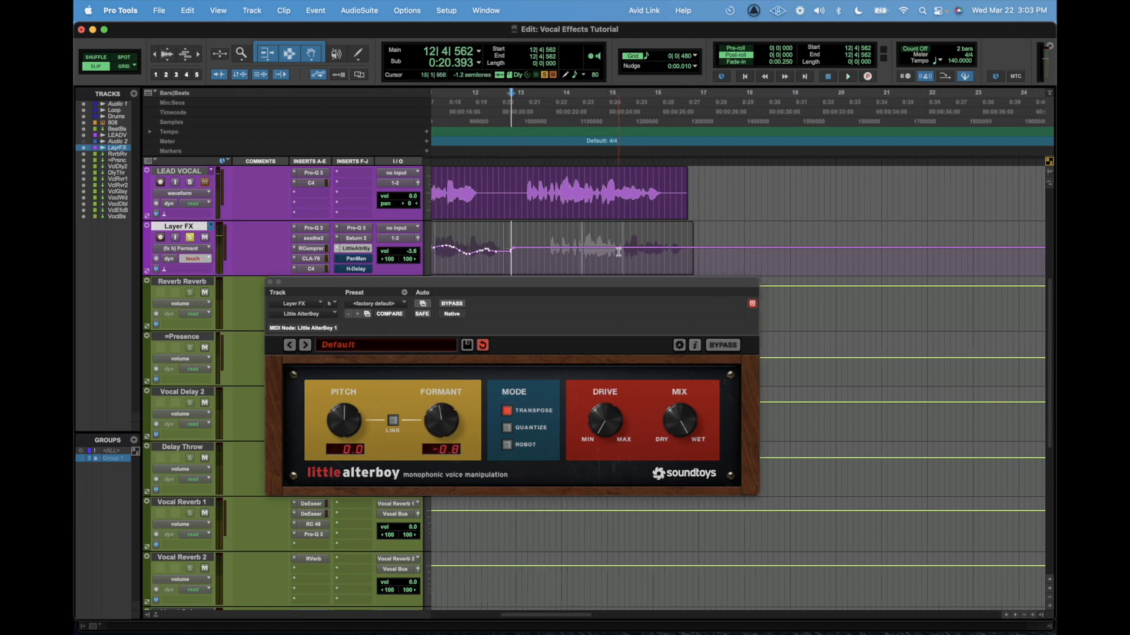
# Record live Formant moves in Little AlterBoy over the end of the last phrase, playing from 15|1|096.
pyautogui.click(619, 252)
pyautogui.press('space')
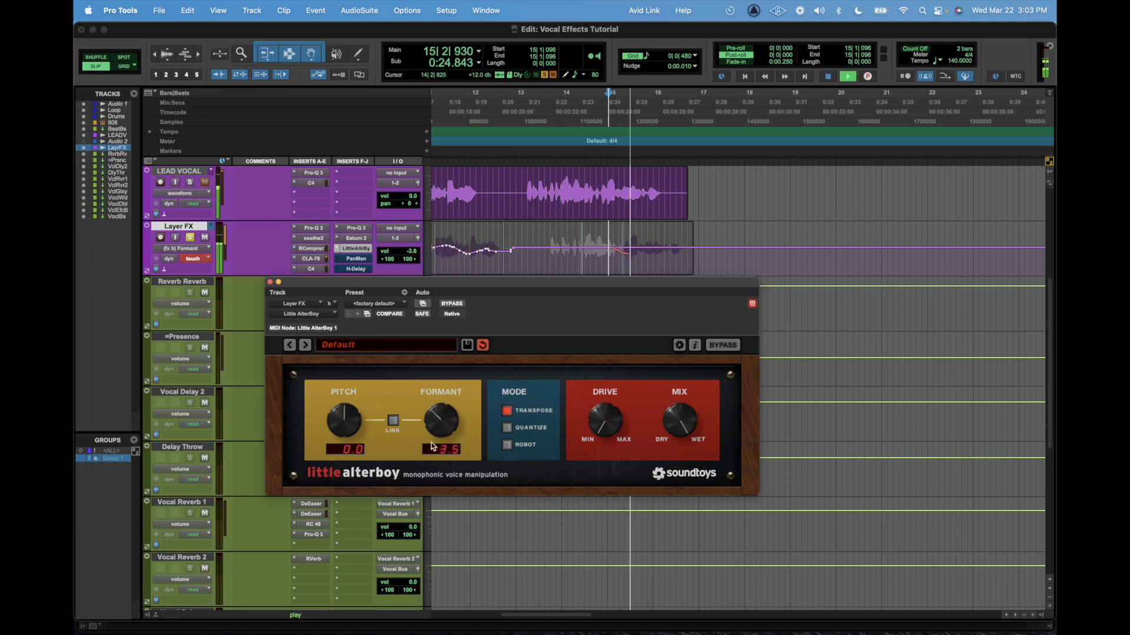
pyautogui.moveTo(432, 448); pyautogui.dragTo(434, 420)
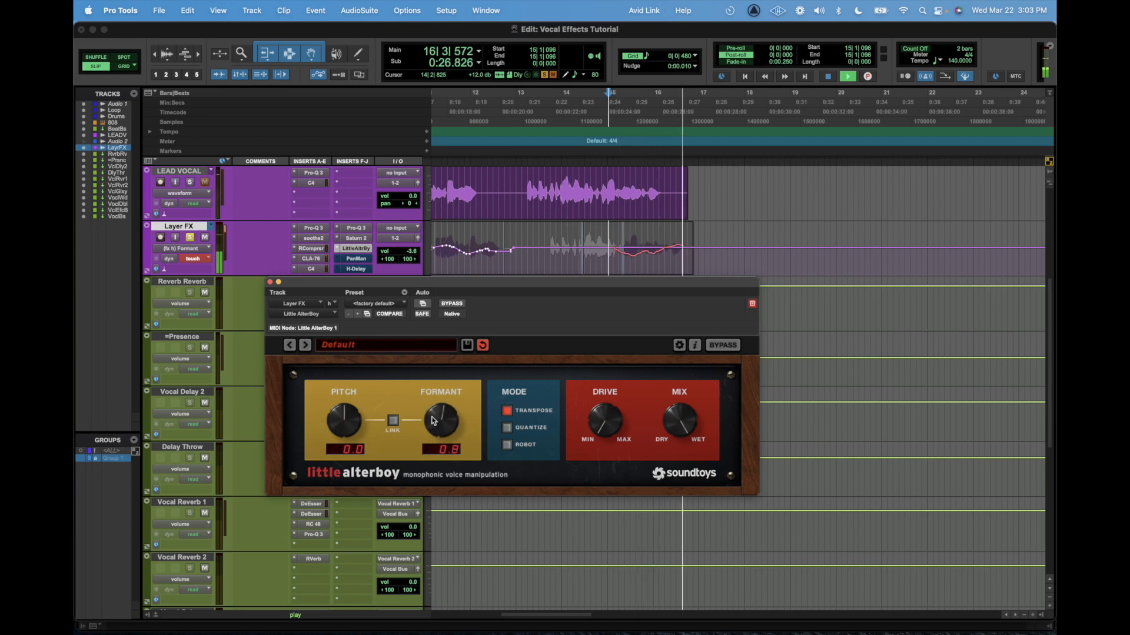
pyautogui.press('space')
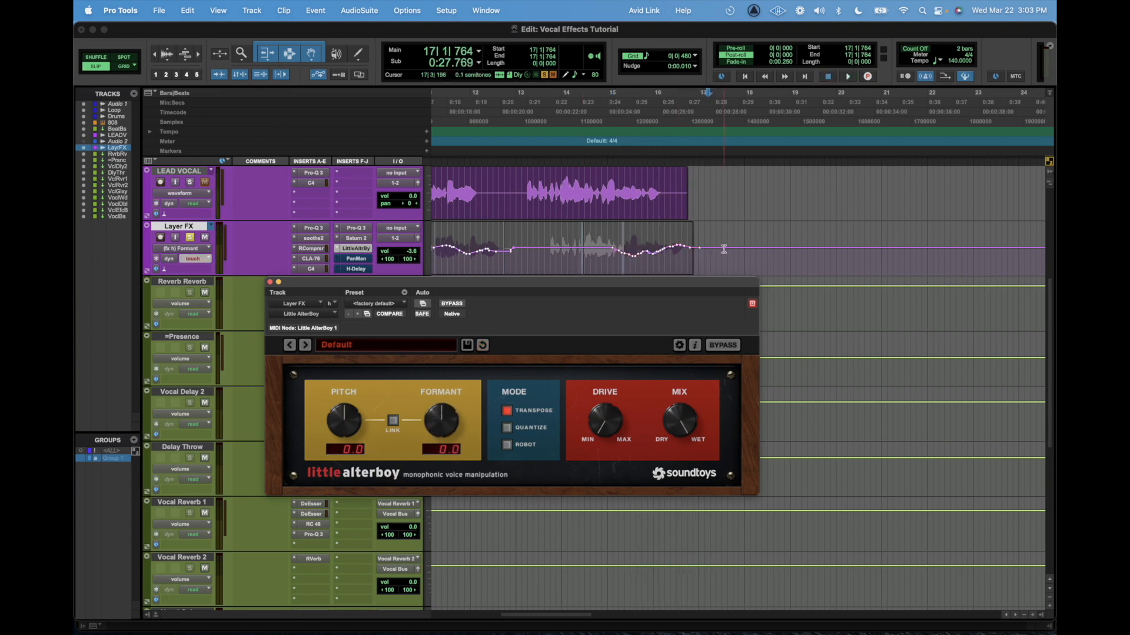
# Sweep Little AlterBoy's Formant control while playback is stopped and review the recorded automation across the whole Layer FX clip.
pyautogui.press('super+bracketleft')
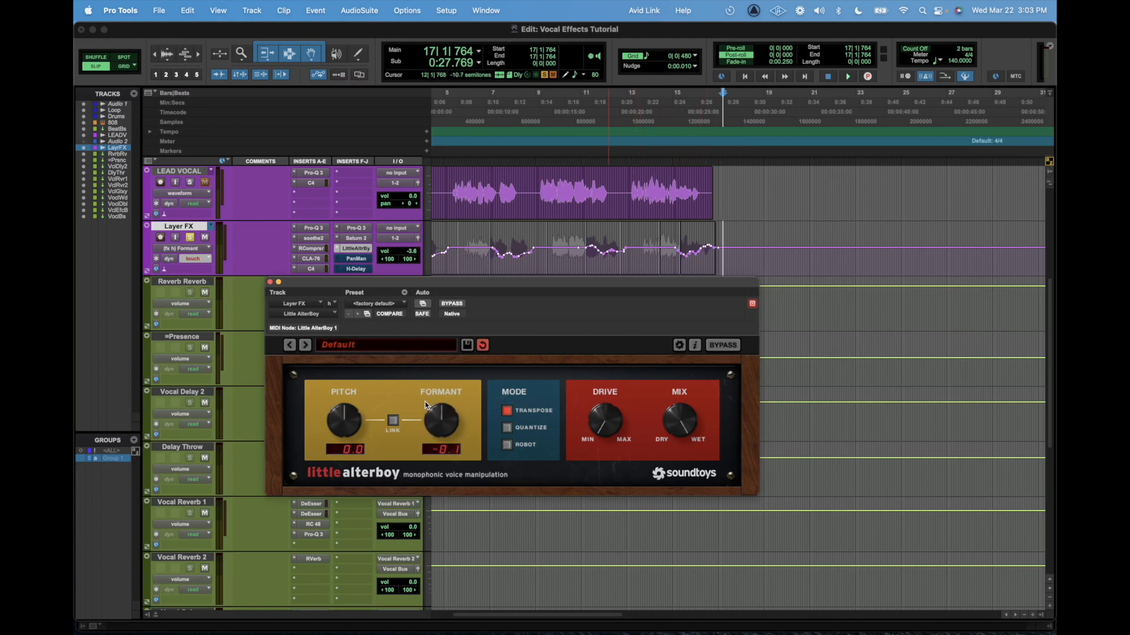
pyautogui.moveTo(425, 401); pyautogui.dragTo(421, 480)
pyautogui.moveTo(428, 428); pyautogui.dragTo(431, 429)
pyautogui.moveTo(509, 284); pyautogui.dragTo(512, 294)
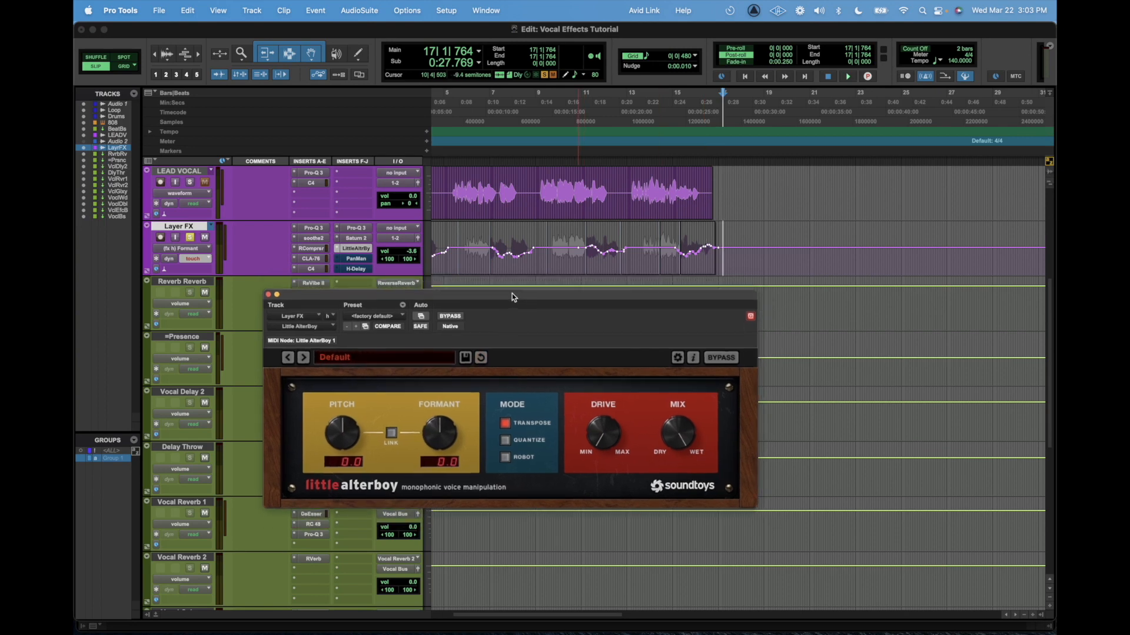
pyautogui.hscroll(-3, 521, 254)
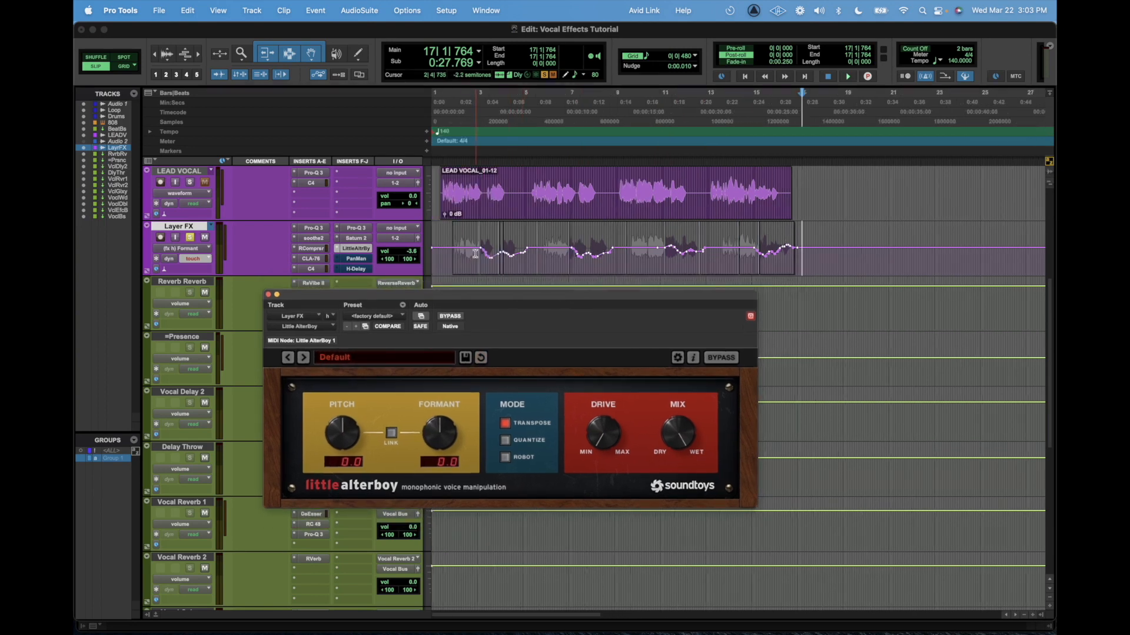
pyautogui.moveTo(475, 255); pyautogui.dragTo(806, 257)
pyautogui.click(806, 257)
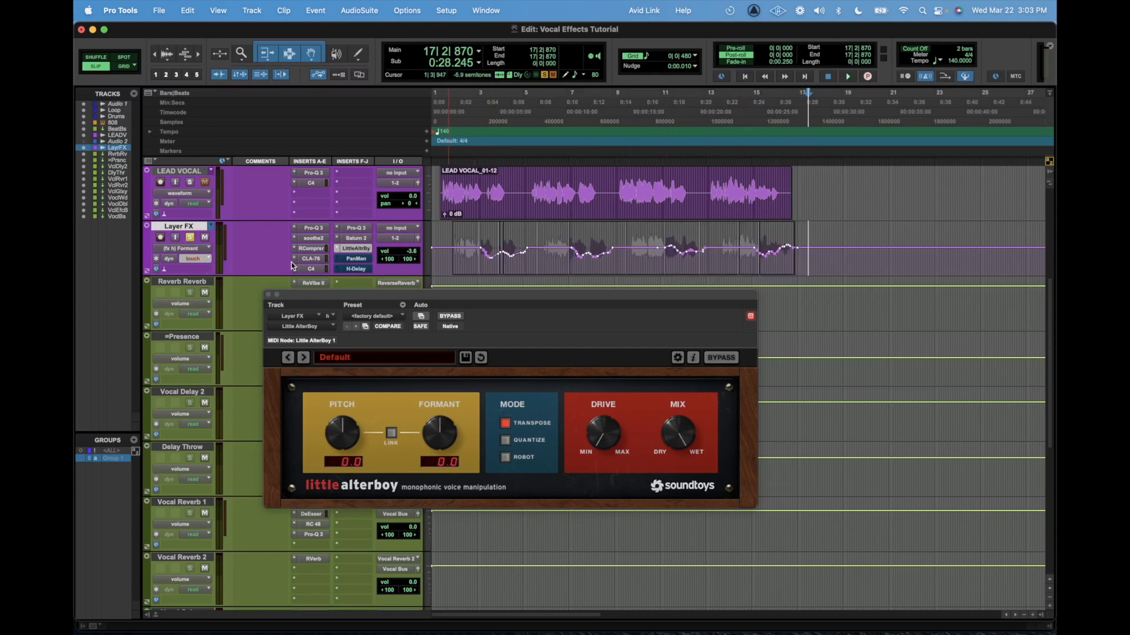
# Set the Layer FX automation mode to read and close Little AlterBoy.
pyautogui.click(202, 264)
pyautogui.click(194, 256)
pyautogui.click(268, 296)
# Unsolo Layer FX and audition its formant automation within the full mix from 2|2|457 and 6|4|953.
pyautogui.click(481, 263)
pyautogui.press('space')
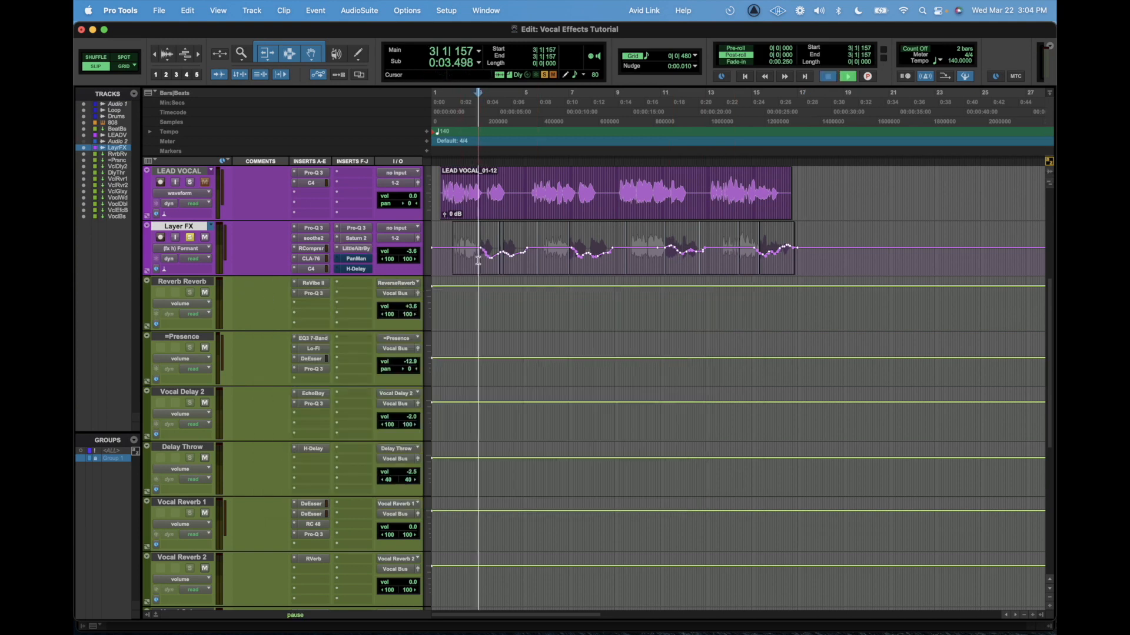
pyautogui.scroll(3, 455, 296)
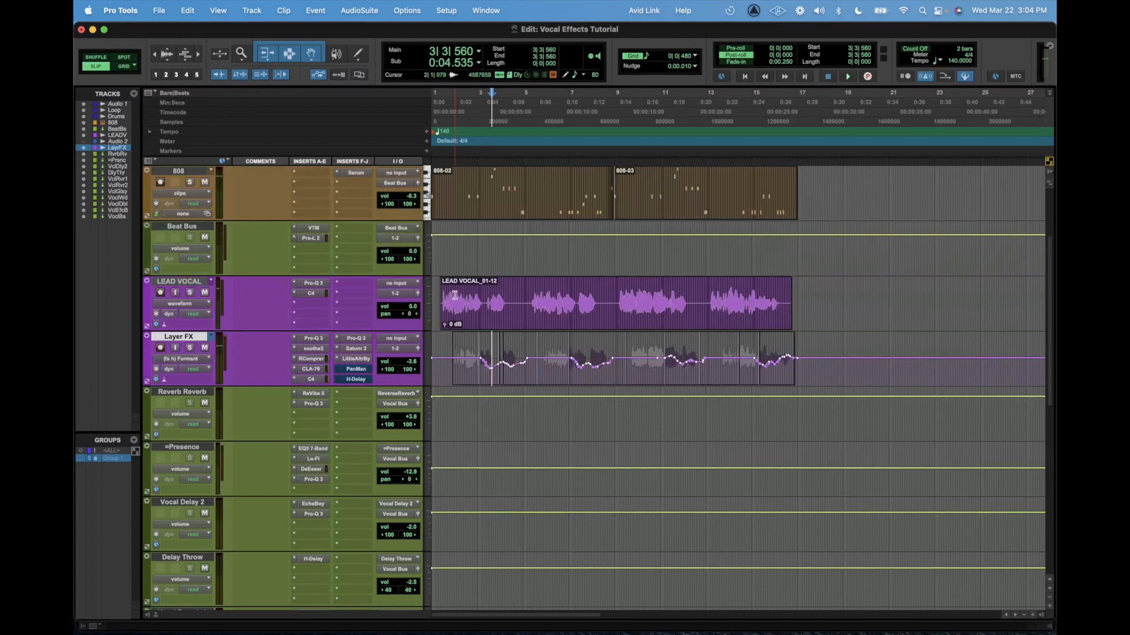
pyautogui.click(463, 299)
pyautogui.press('space')
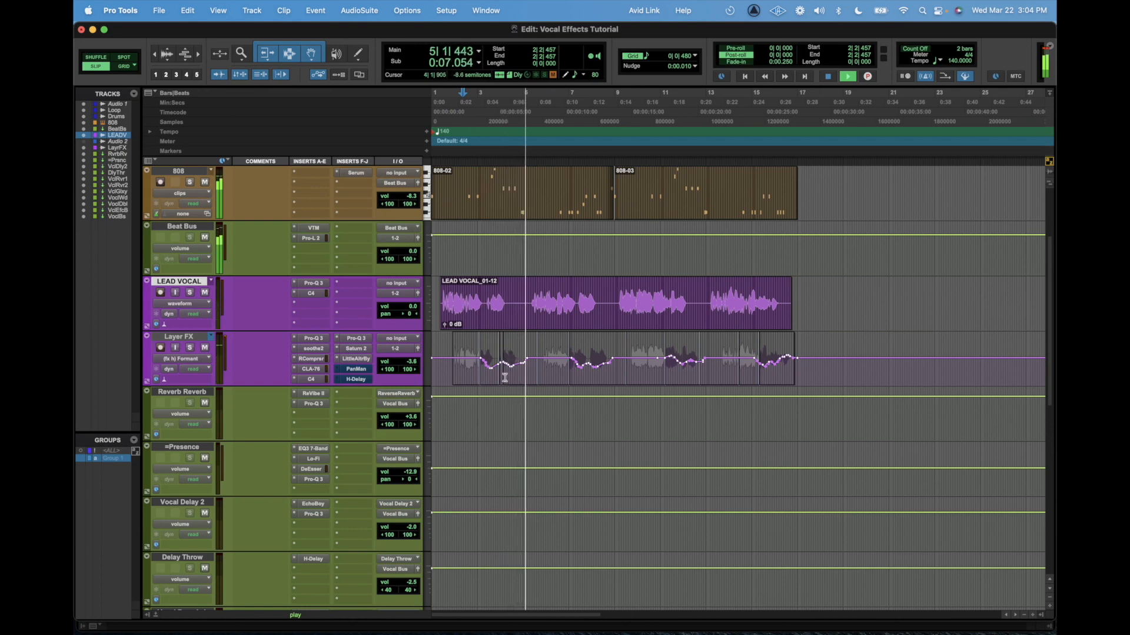
pyautogui.click(570, 364)
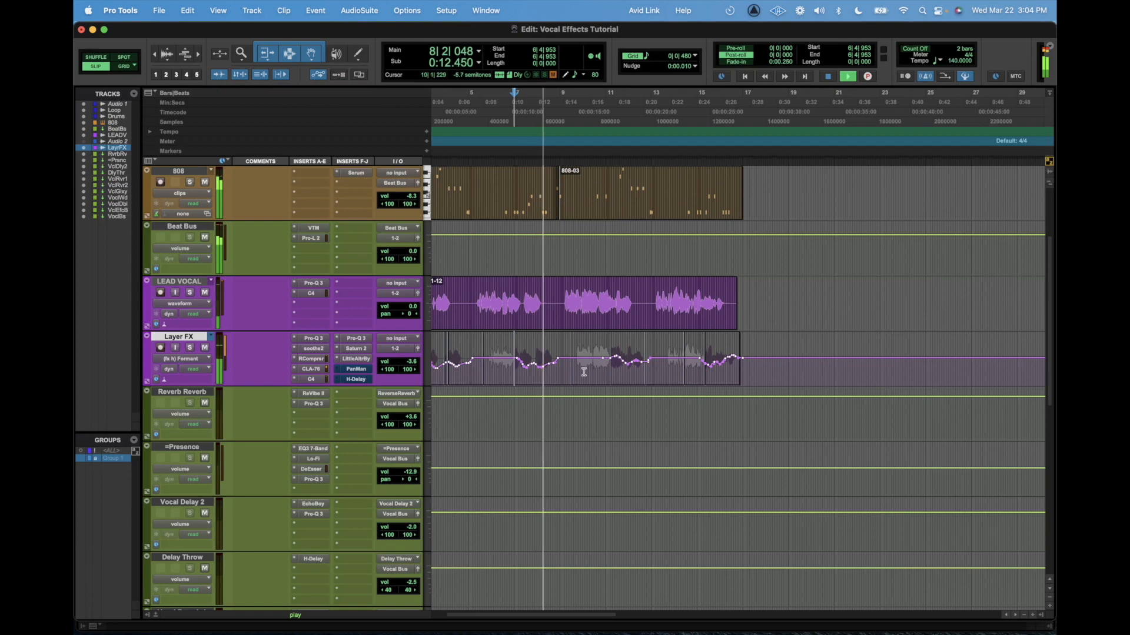
pyautogui.press('space')
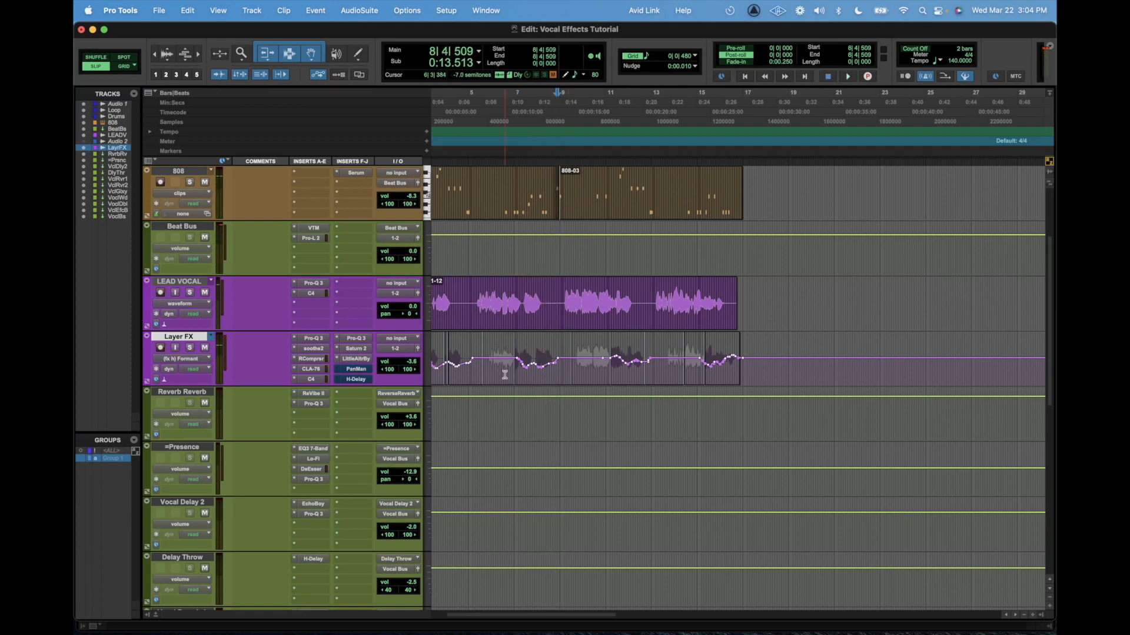
# Activate PanMan on the Layer FX track, open it and raise its Rate slightly.
pyautogui.click(355, 369)
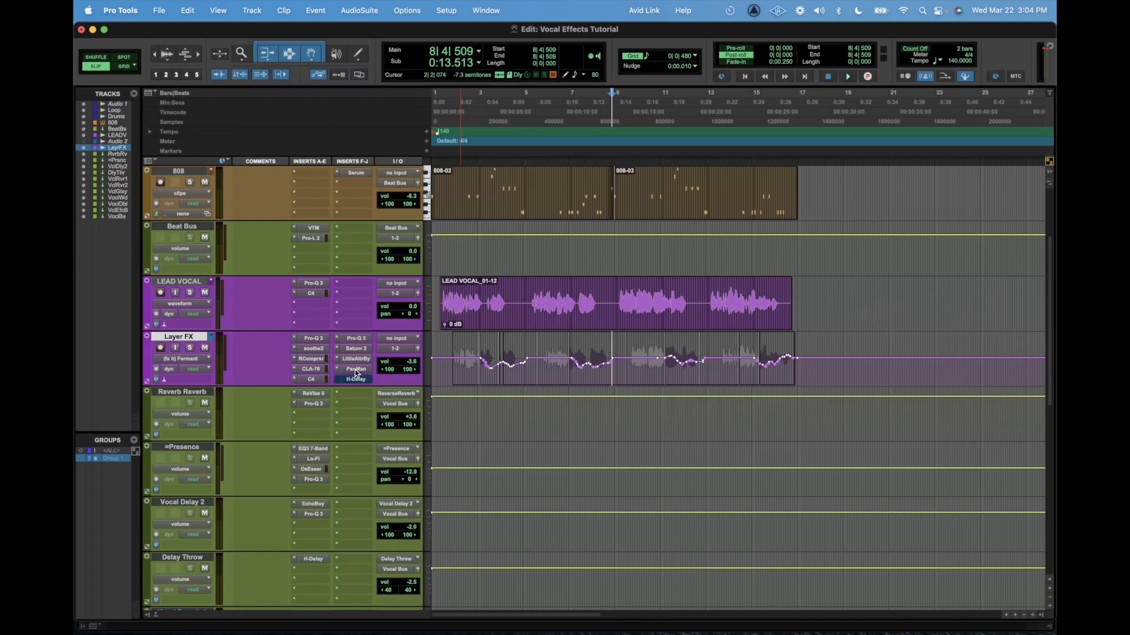
pyautogui.moveTo(549, 307); pyautogui.dragTo(548, 127)
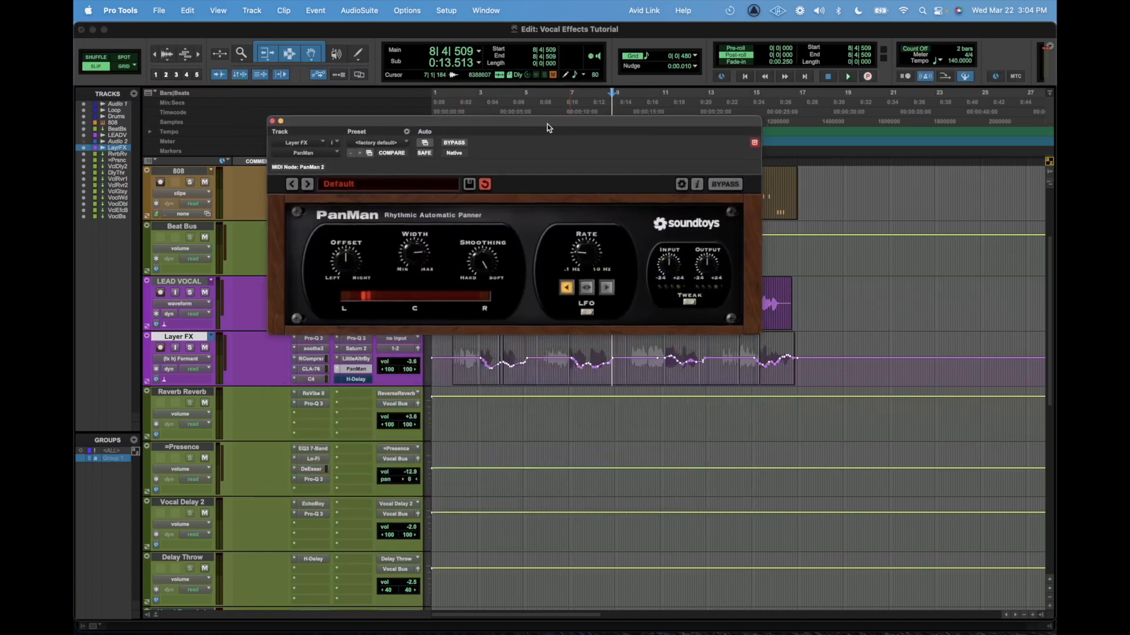
pyautogui.scroll(2, 442, 382)
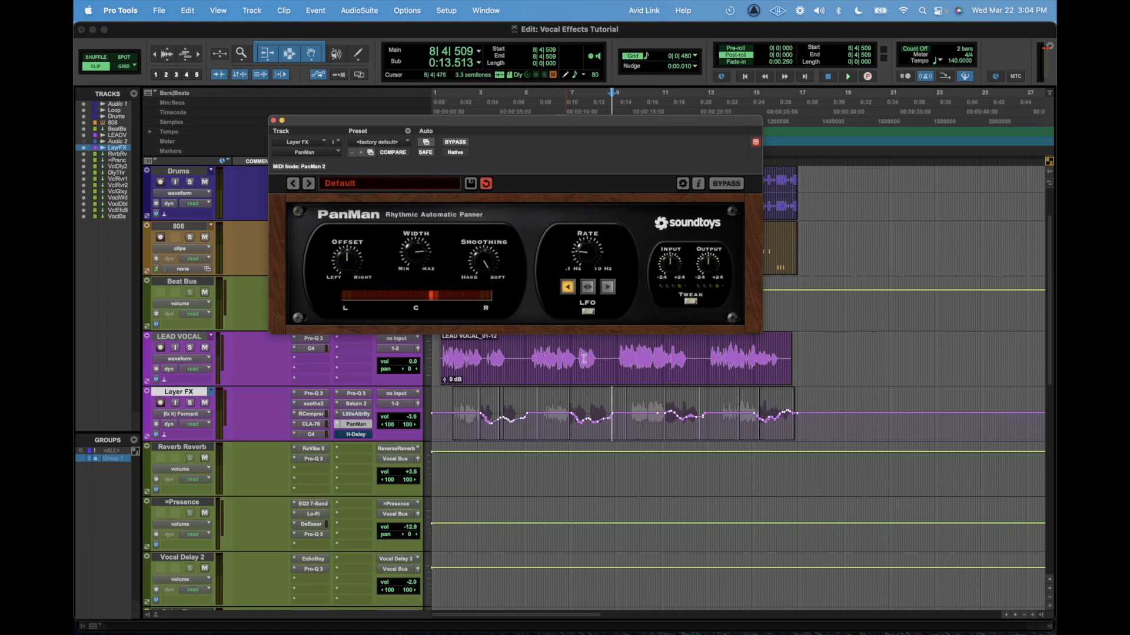
pyautogui.click(470, 427)
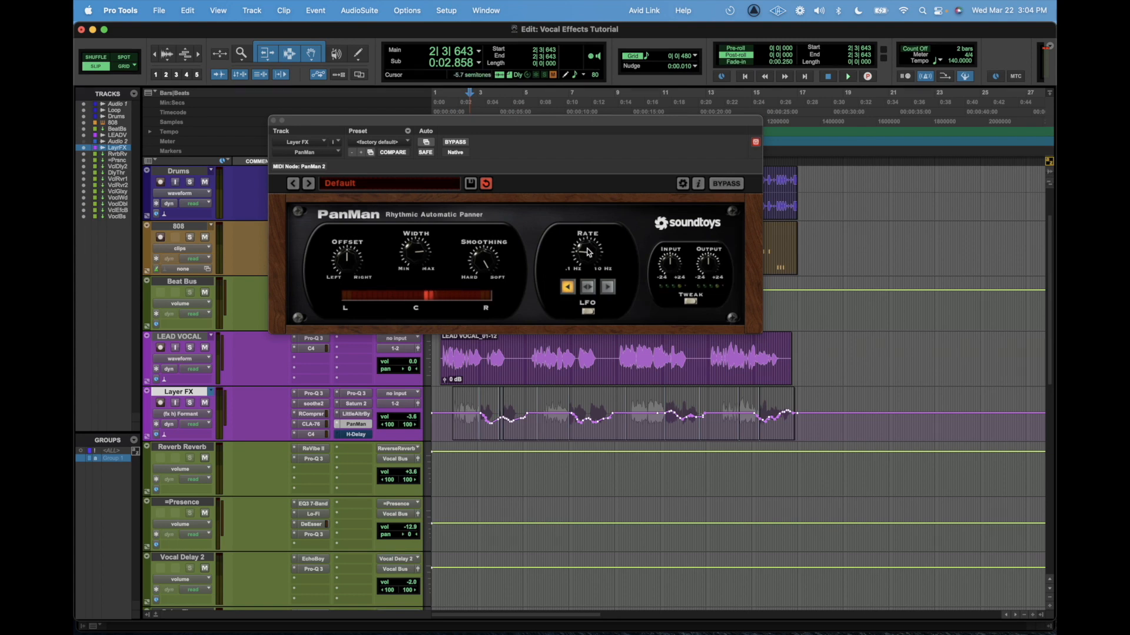
pyautogui.click(586, 252)
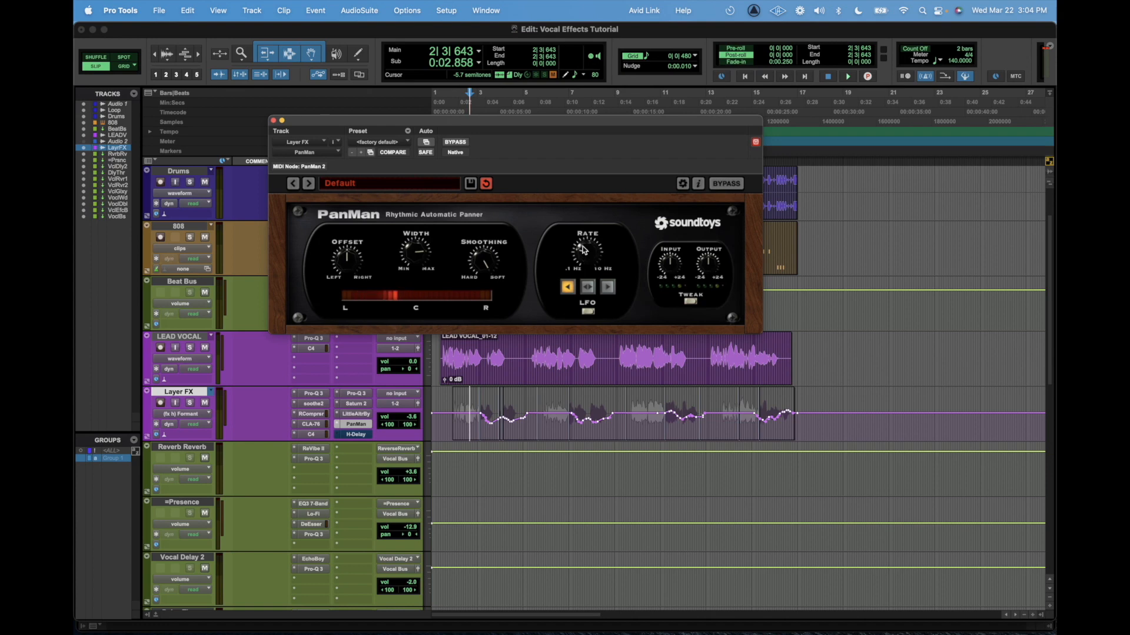
pyautogui.moveTo(584, 234)
pyautogui.mouseDown()
pyautogui.moveTo(593, 207)
pyautogui.moveTo(580, 234)
pyautogui.mouseUp()
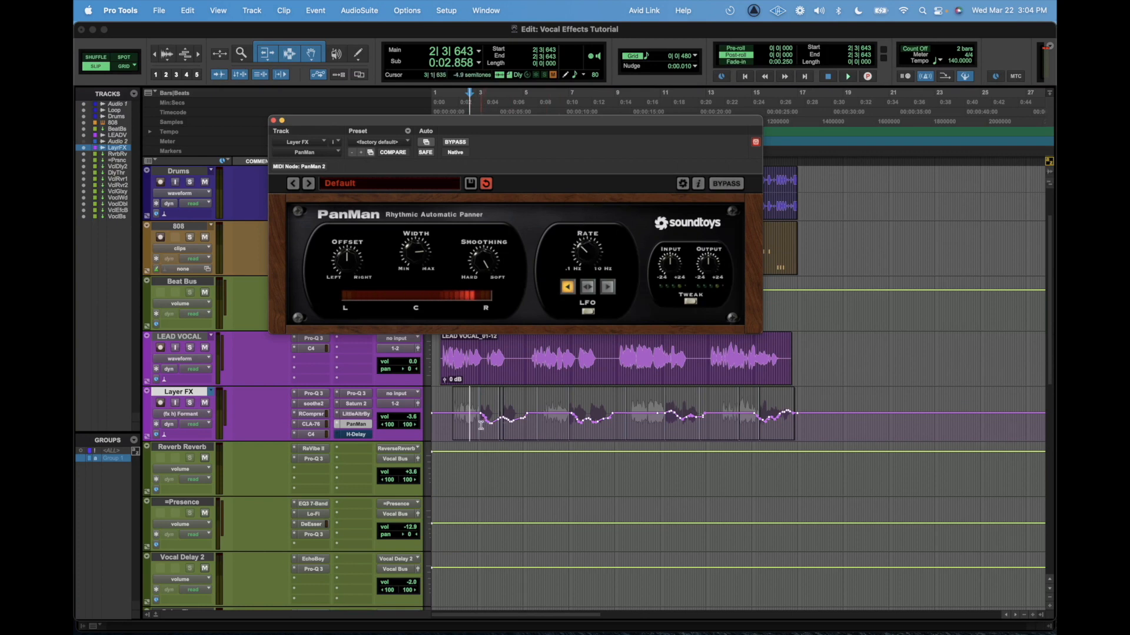
# Solo Layer FX and raise PanMan's Rate far up while auditioning the panning from 3|1|635.
pyautogui.click(480, 425)
pyautogui.hotkey('shift', 's')
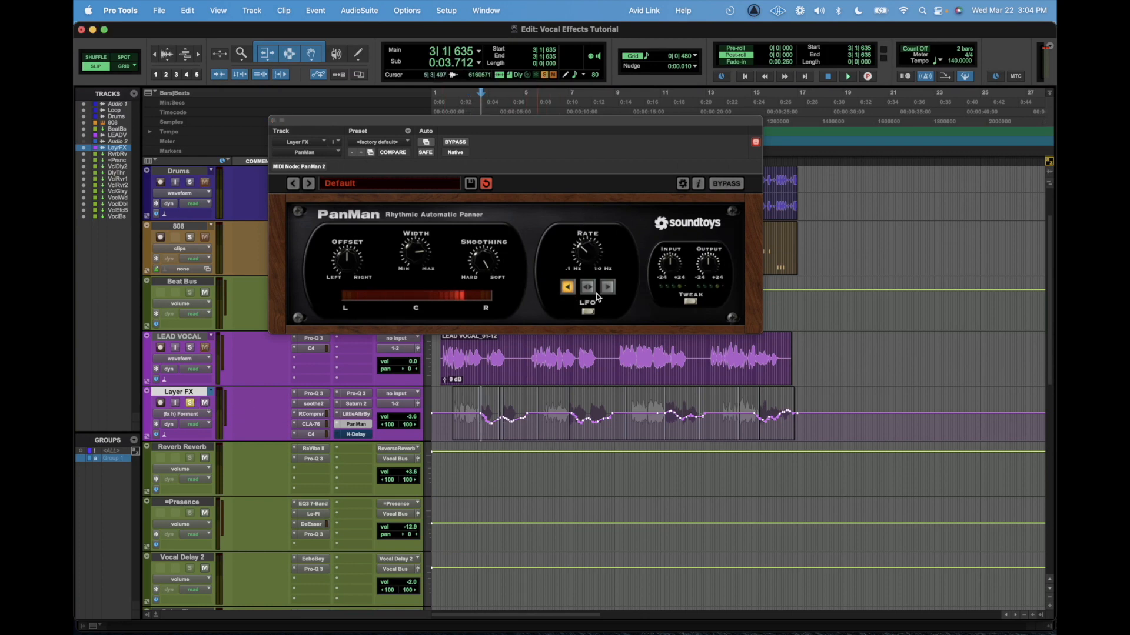
pyautogui.press('space')
pyautogui.moveTo(579, 257); pyautogui.dragTo(584, 198)
pyautogui.press('space')
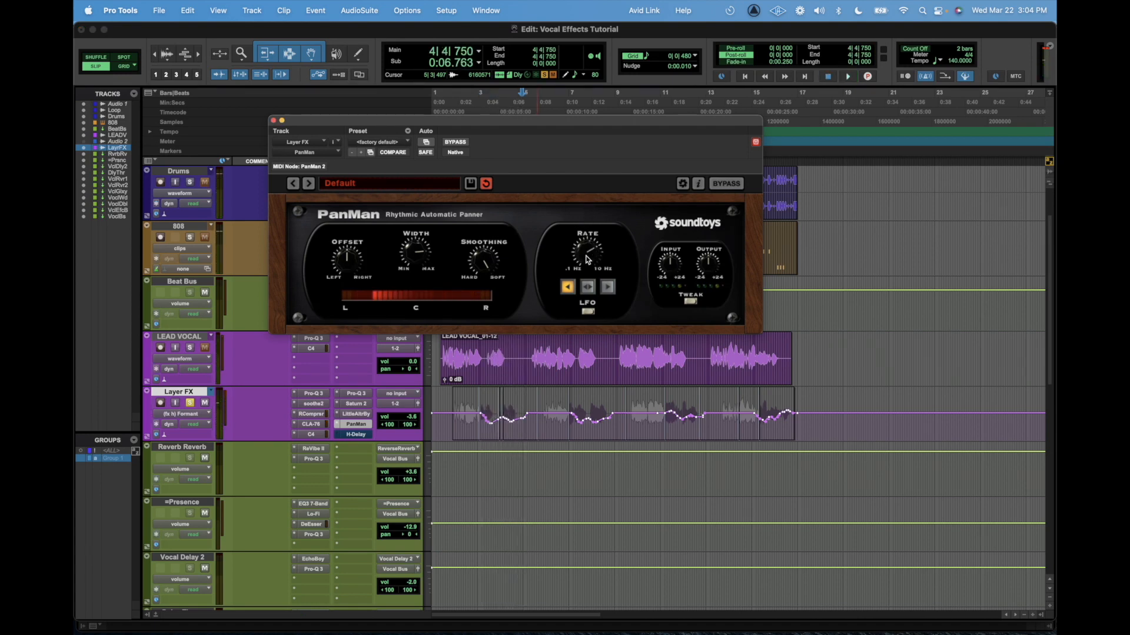
# Bring PanMan's Rate back down to a slow setting while auditioning the Layer FX phrase around bars 6 to 8.
pyautogui.press('space')
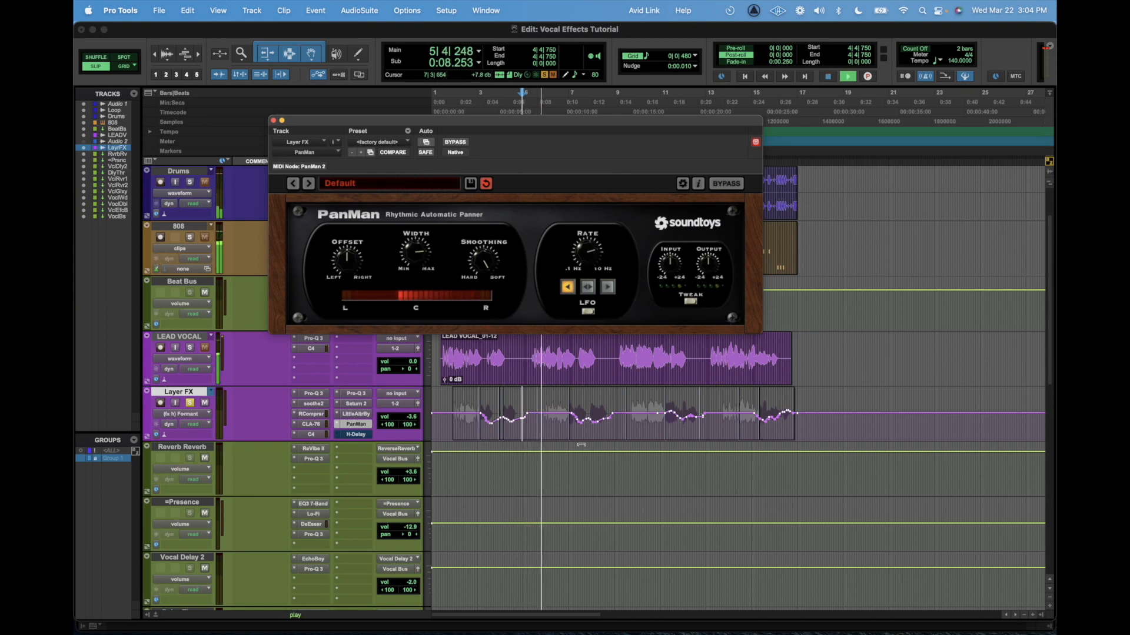
pyautogui.click(586, 430)
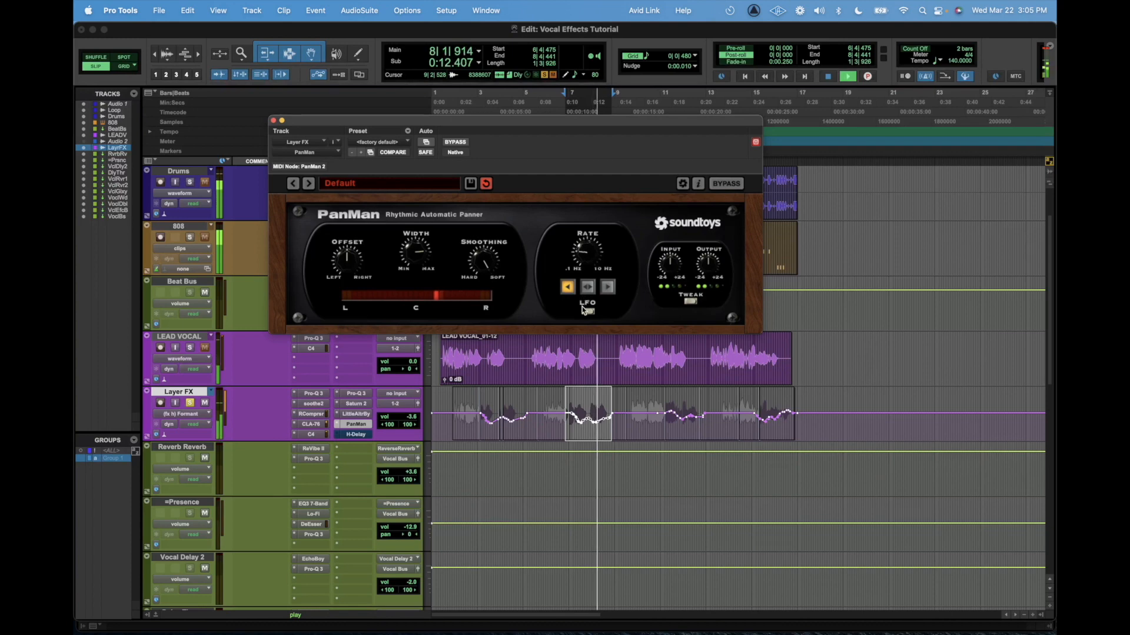
pyautogui.press('space')
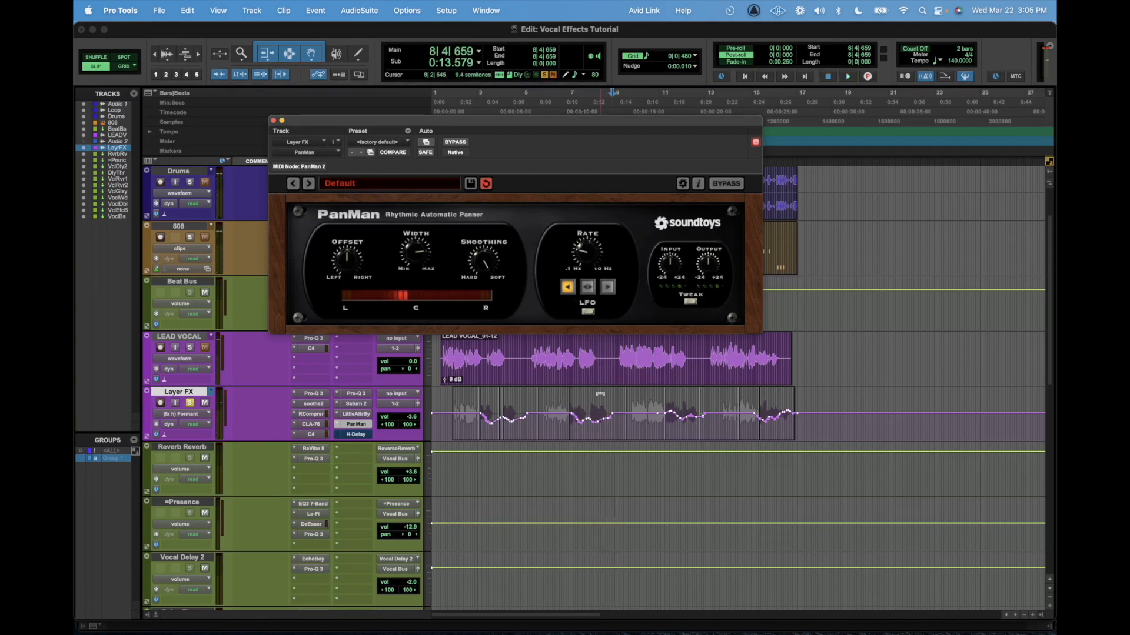
# Select the Layer FX phrase from 6|4|666 to 8|4|537, fine-tune PanMan's Rate and audition the panning through to bar 11.
pyautogui.hscroll(2, 600, 394)
pyautogui.moveTo(539, 424); pyautogui.dragTo(585, 429)
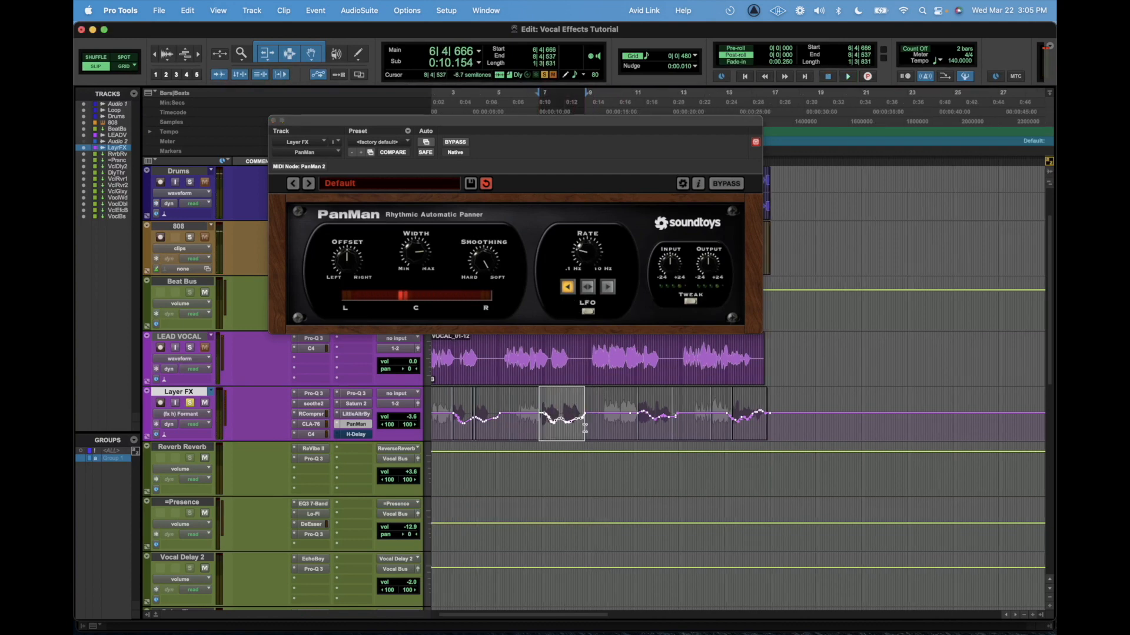
pyautogui.moveTo(583, 252); pyautogui.dragTo(583, 246)
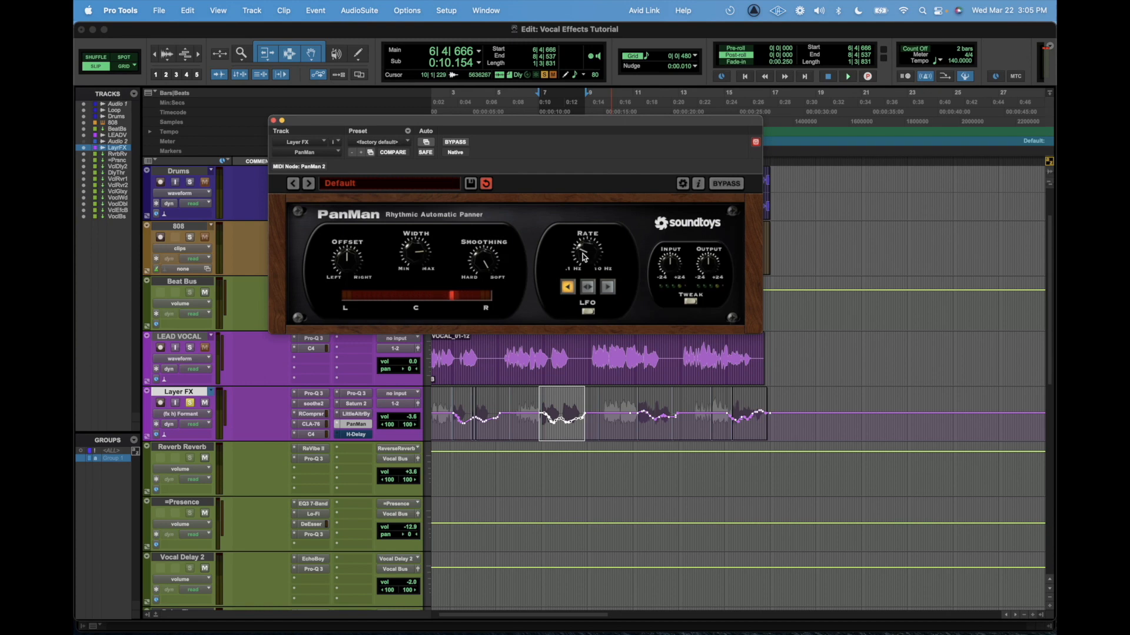
pyautogui.press('space')
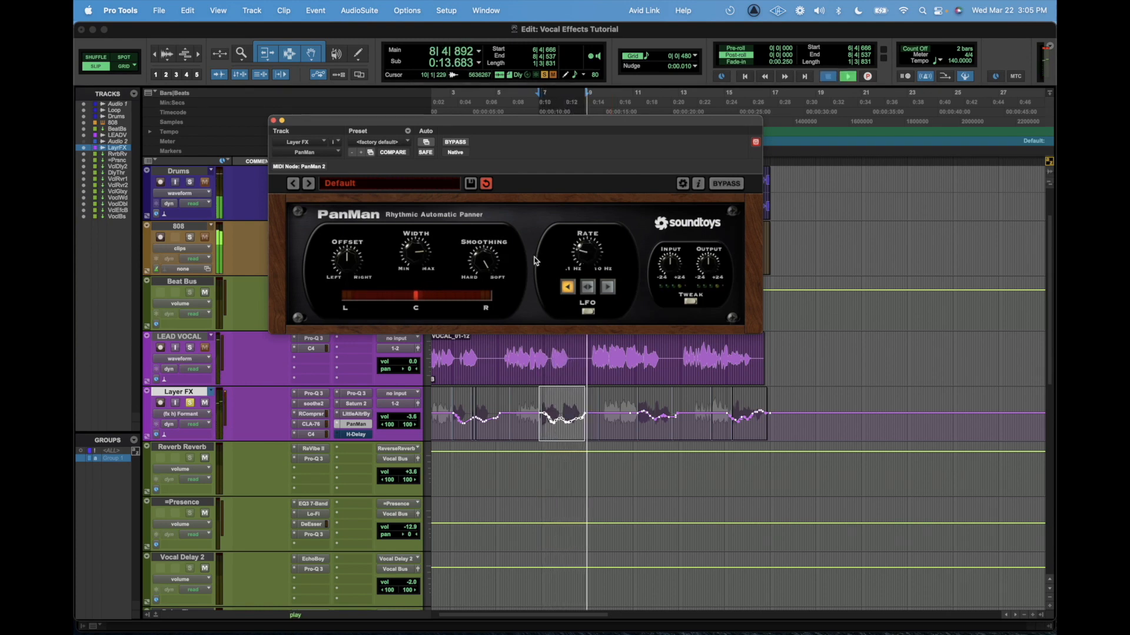
pyautogui.press('space')
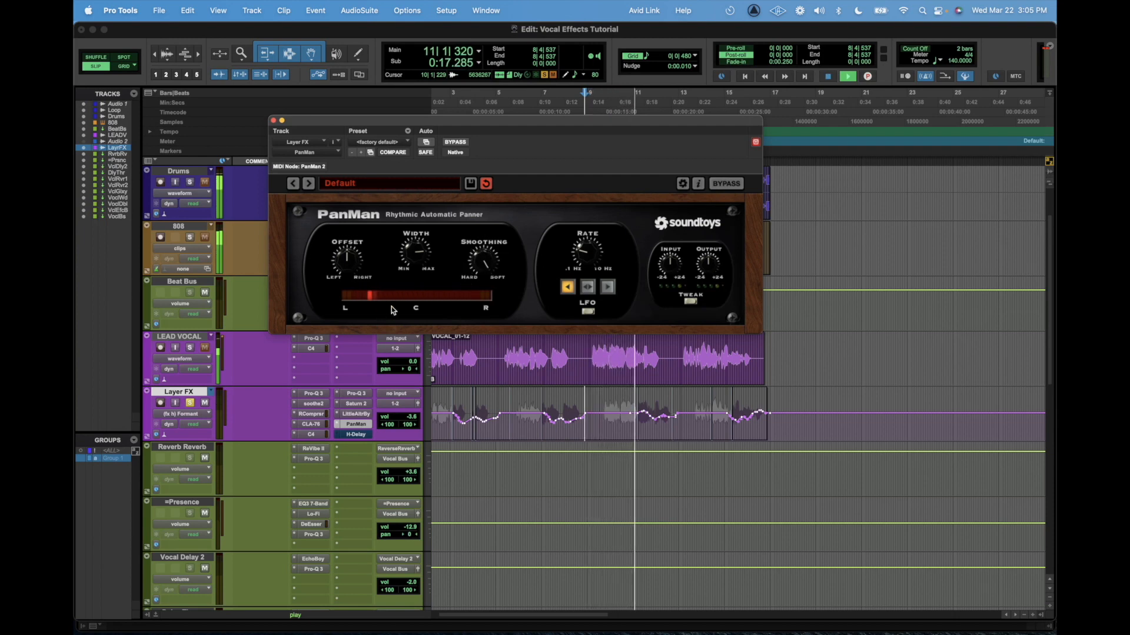
pyautogui.press('space')
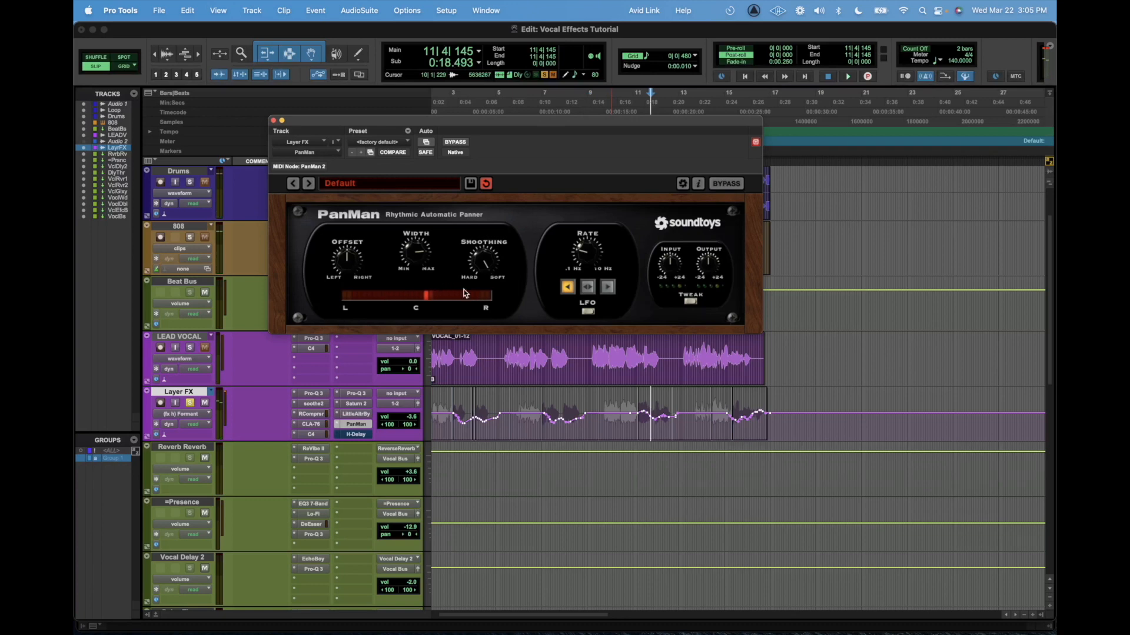
# Turn PanMan's Smoothing toward Hard and audition the soloed layer from 11|4|145.
pyautogui.moveTo(486, 259); pyautogui.dragTo(487, 272)
pyautogui.press('space')
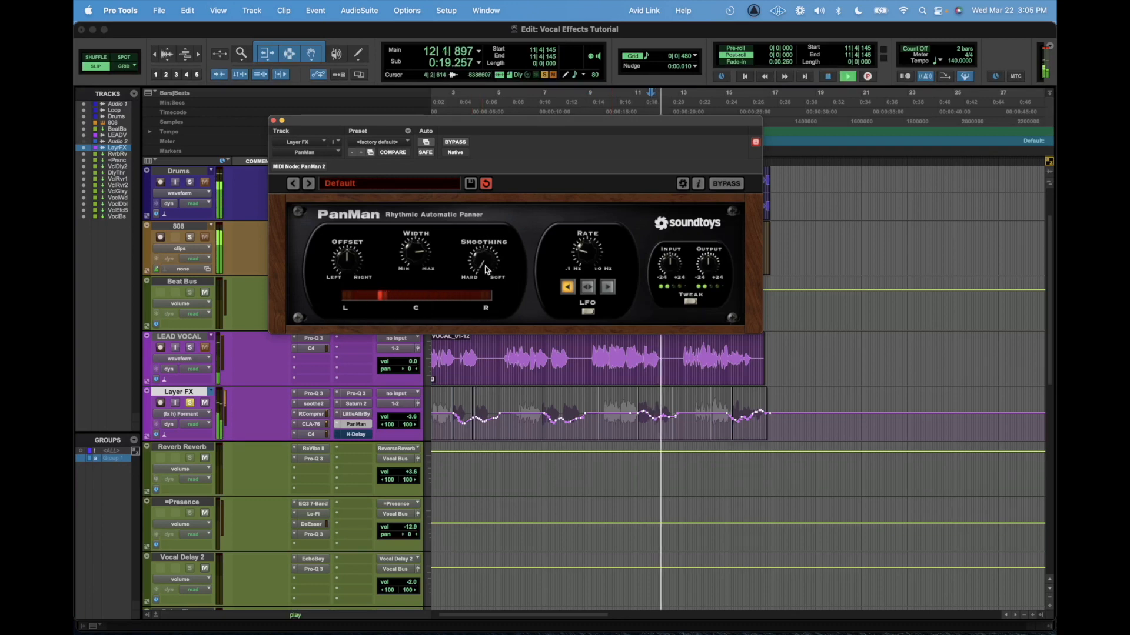
pyautogui.press('space')
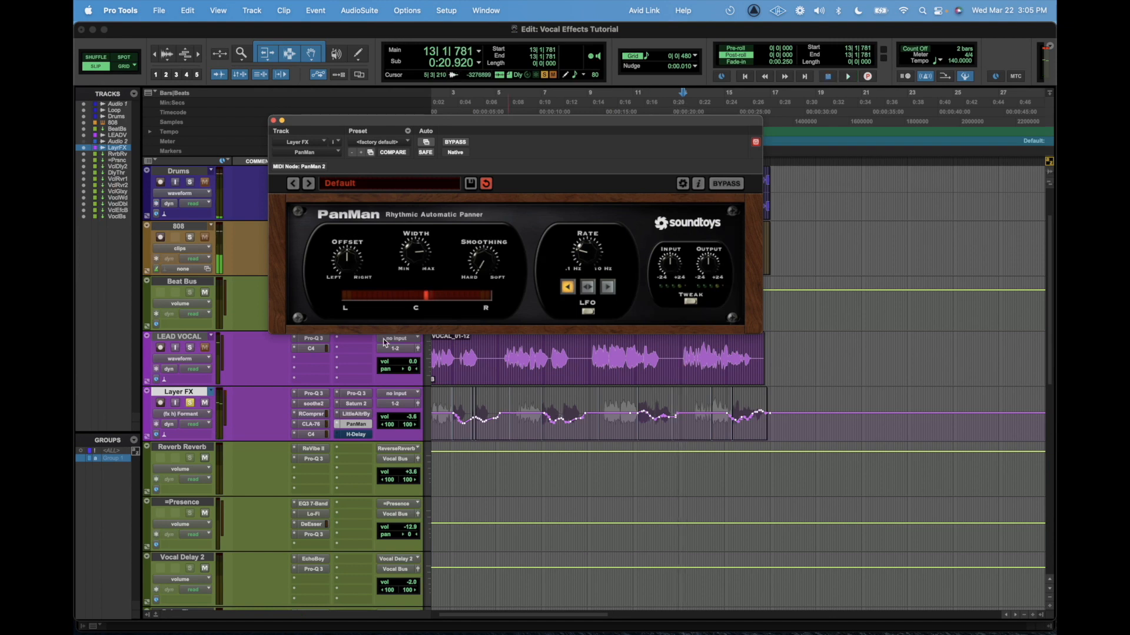
# Turn PanMan's Smoothing back toward Soft, reduce the Width slightly and close the plug-in.
pyautogui.moveTo(485, 274); pyautogui.dragTo(486, 236)
pyautogui.moveTo(420, 255)
pyautogui.mouseDown()
pyautogui.moveTo(424, 229)
pyautogui.moveTo(408, 245)
pyautogui.mouseUp()
pyautogui.click(272, 121)
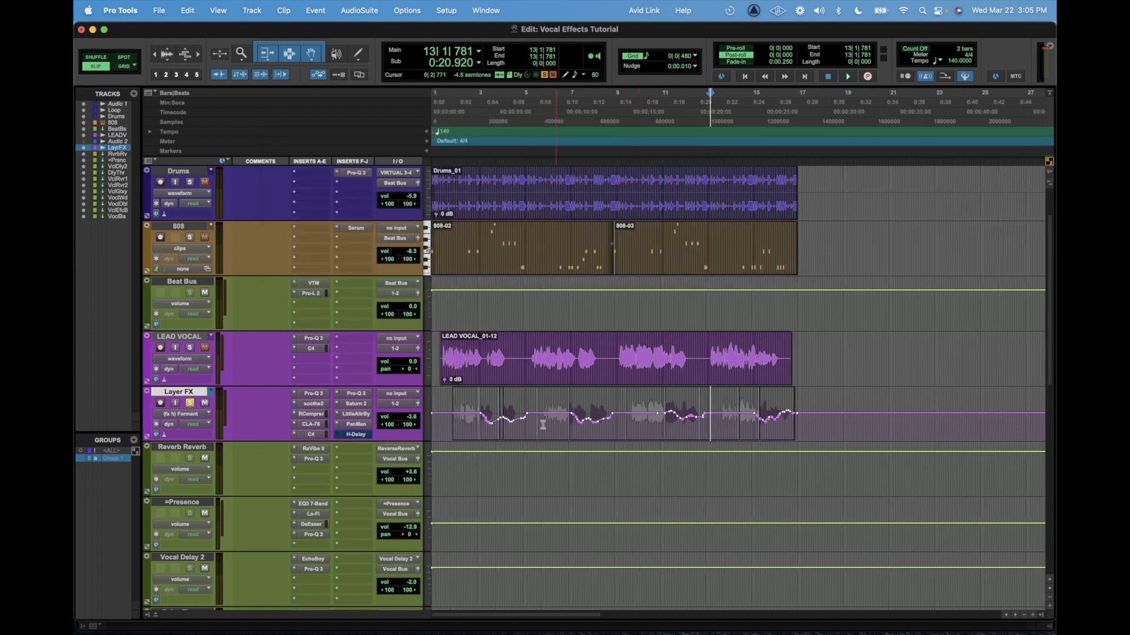
# Unsolo Layer FX and audition its panning in the full mix from 2|4|257, checking PanMan's display during playback.
pyautogui.click(474, 424)
pyautogui.click(189, 404)
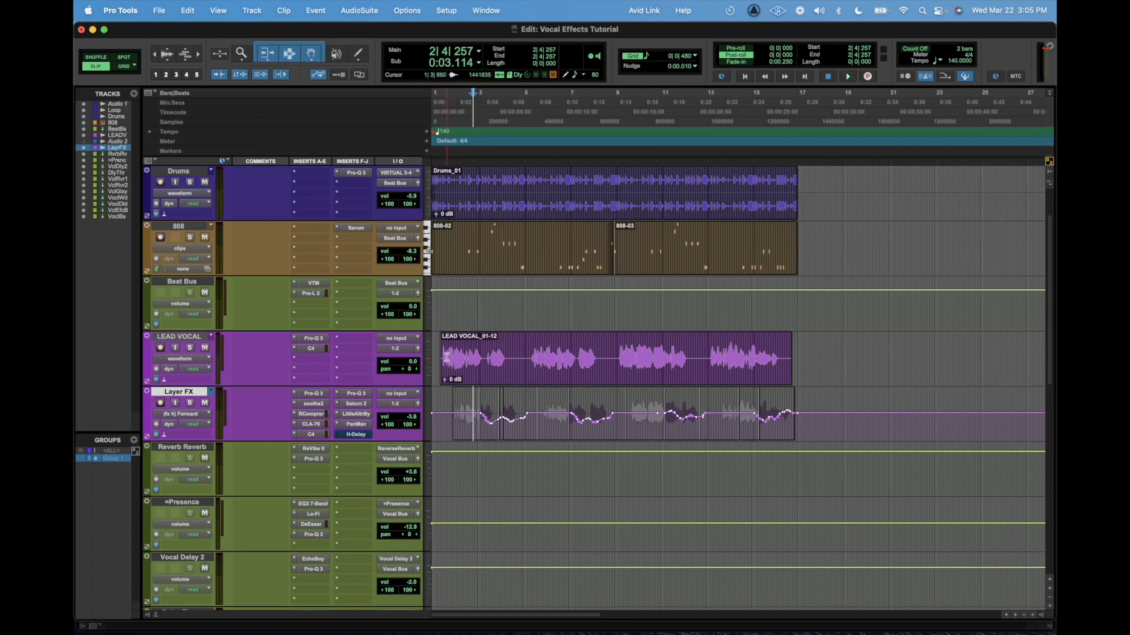
pyautogui.press('space')
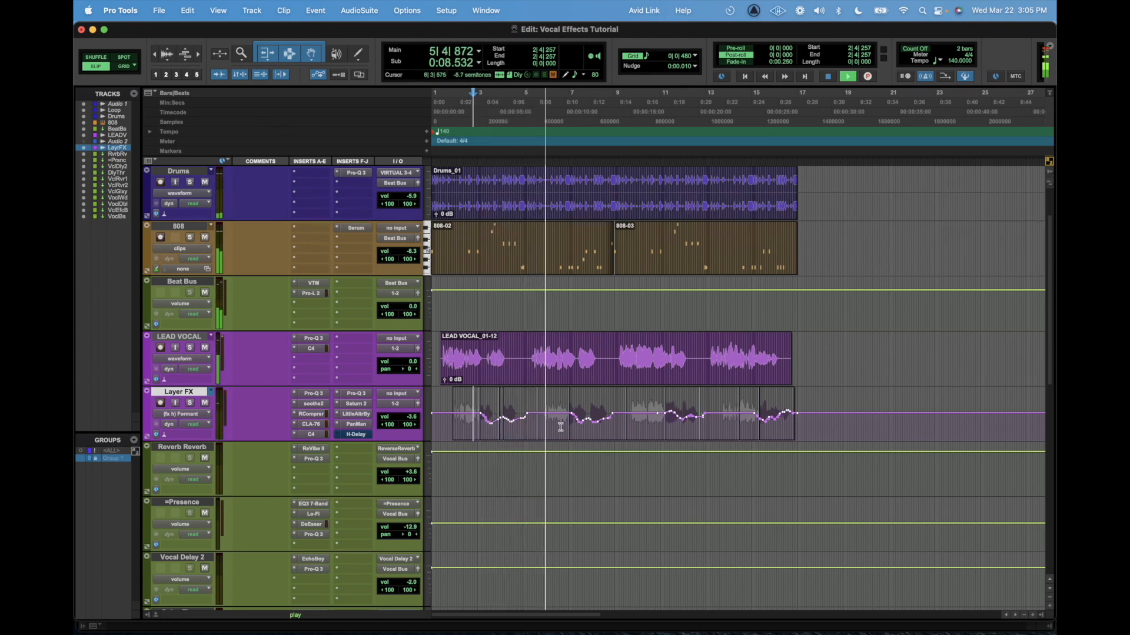
pyautogui.hscroll(3, 571, 439)
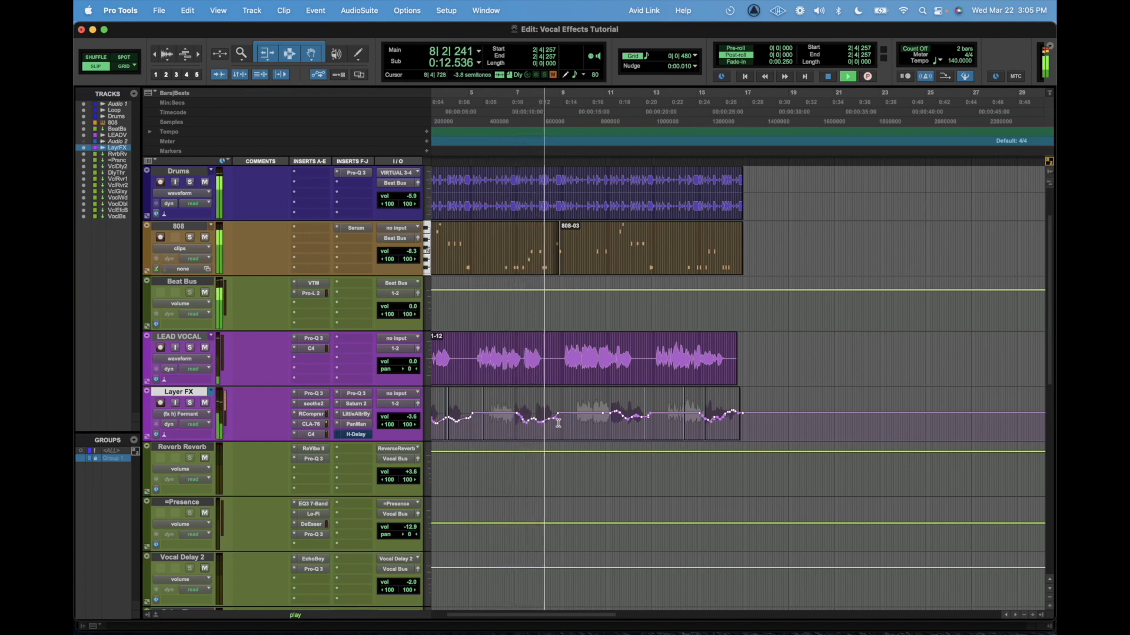
pyautogui.click(356, 424)
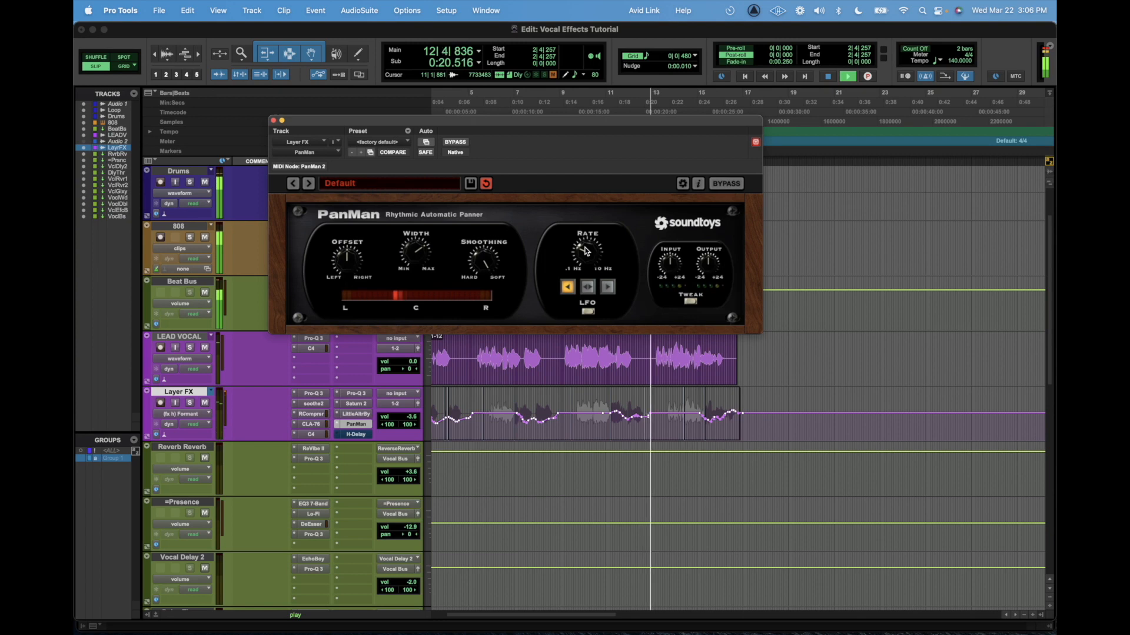
pyautogui.press('space')
pyautogui.click(273, 121)
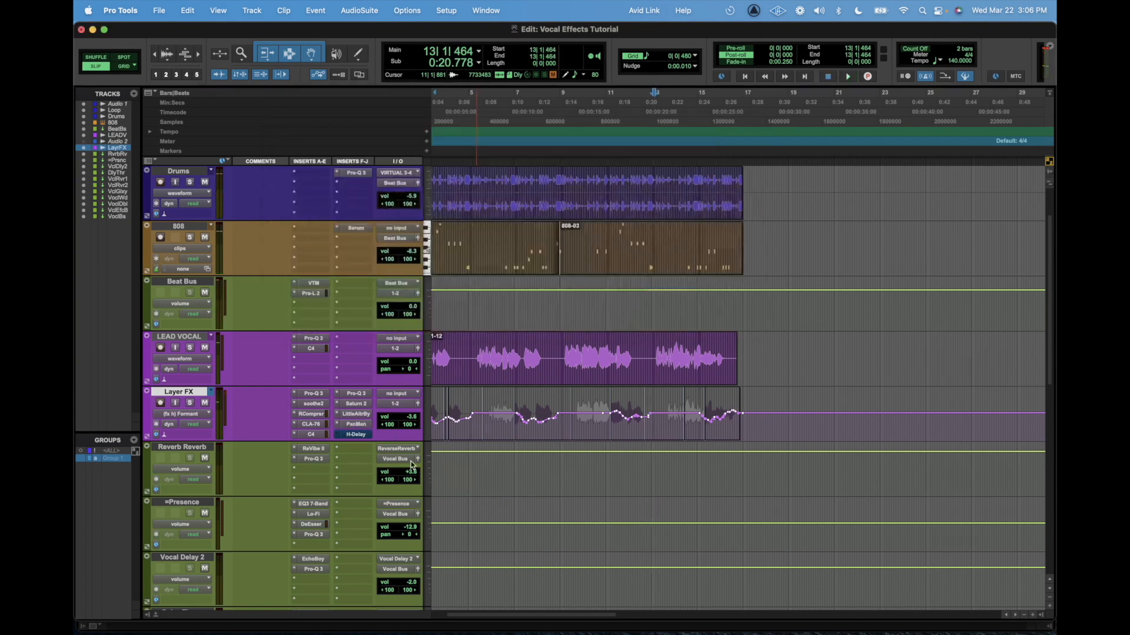
# Activate and open H-Delay on the Layer FX track and place the edit cursor at 2|4|066.
pyautogui.hscroll(-3, 636, 411)
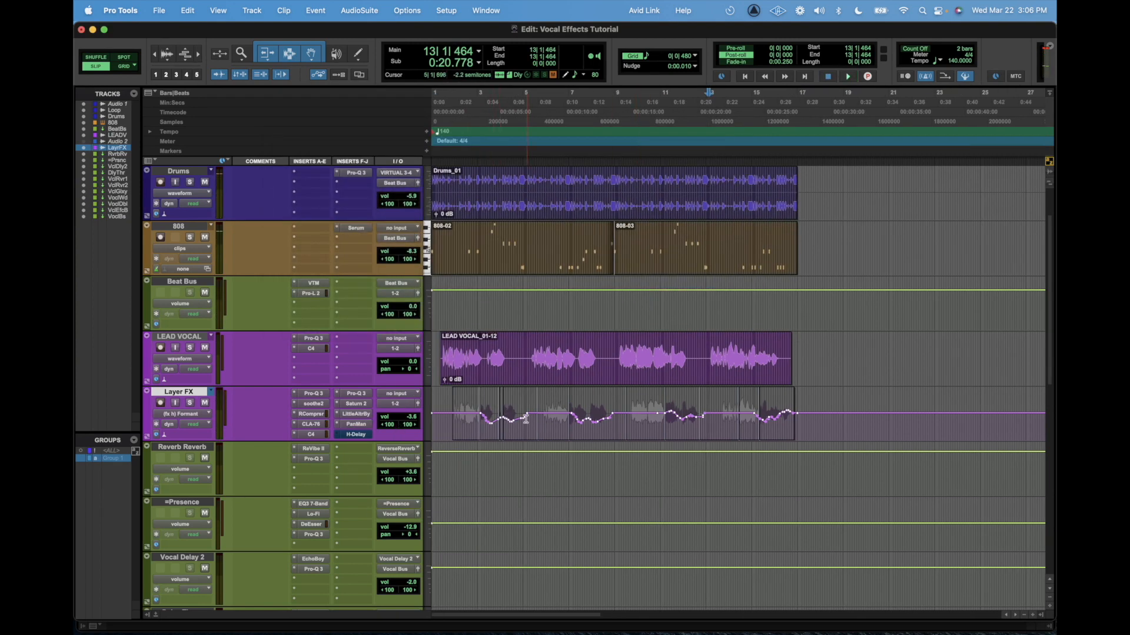
pyautogui.click(471, 427)
pyautogui.click(356, 434)
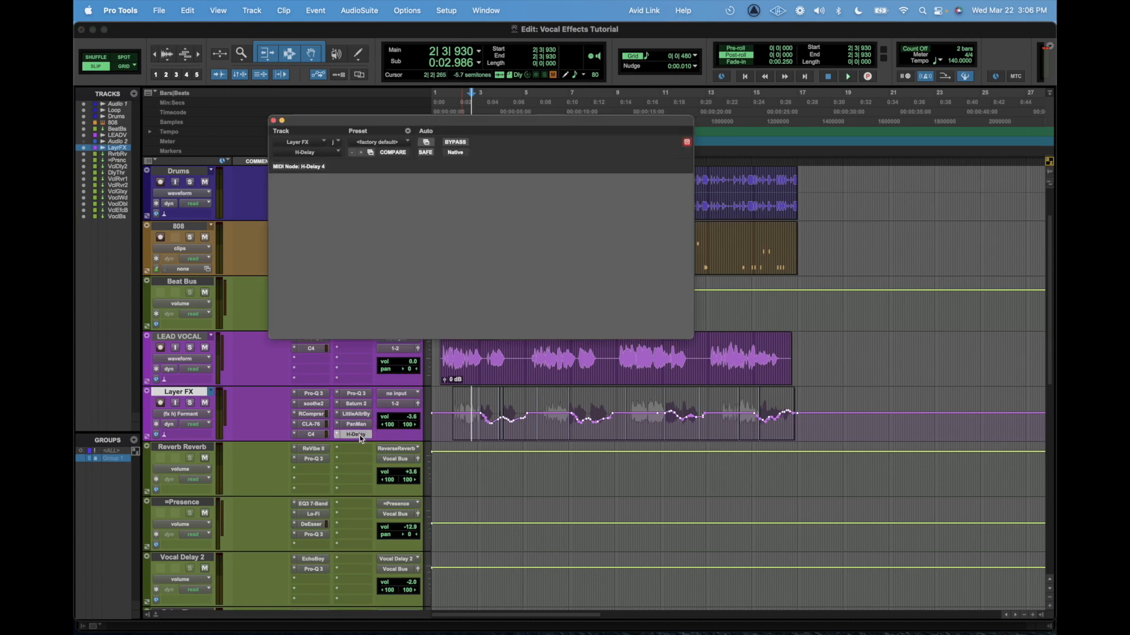
pyautogui.moveTo(608, 120)
pyautogui.mouseDown()
pyautogui.moveTo(601, 99)
pyautogui.moveTo(597, 110)
pyautogui.mouseUp()
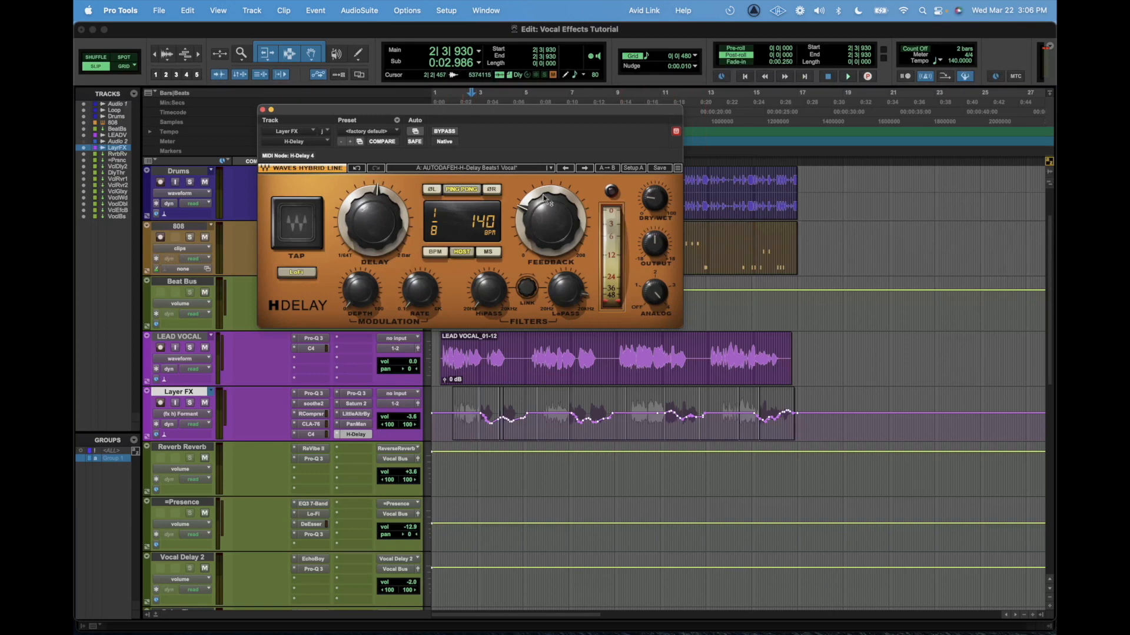
pyautogui.moveTo(468, 415)
pyautogui.mouseDown()
pyautogui.moveTo(800, 415)
pyautogui.moveTo(469, 416)
pyautogui.mouseUp()
pyautogui.click(472, 422)
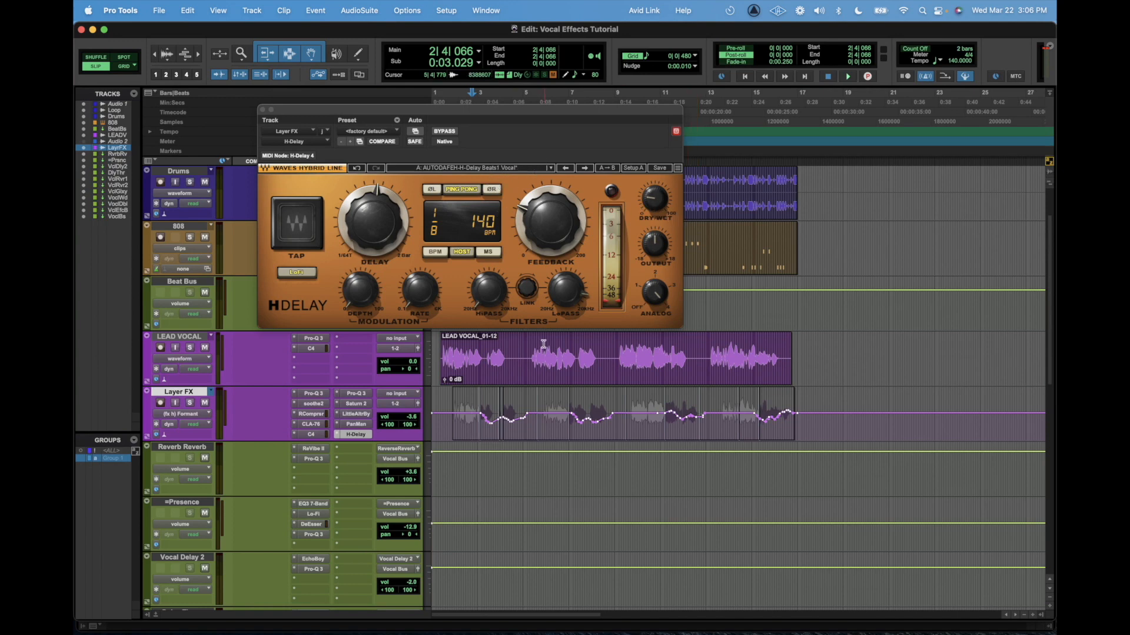
# Set H-Delay's Dry/Wet to 0, and raise it toward the middle while playing the mix from 2|3|452.
pyautogui.click(655, 198)
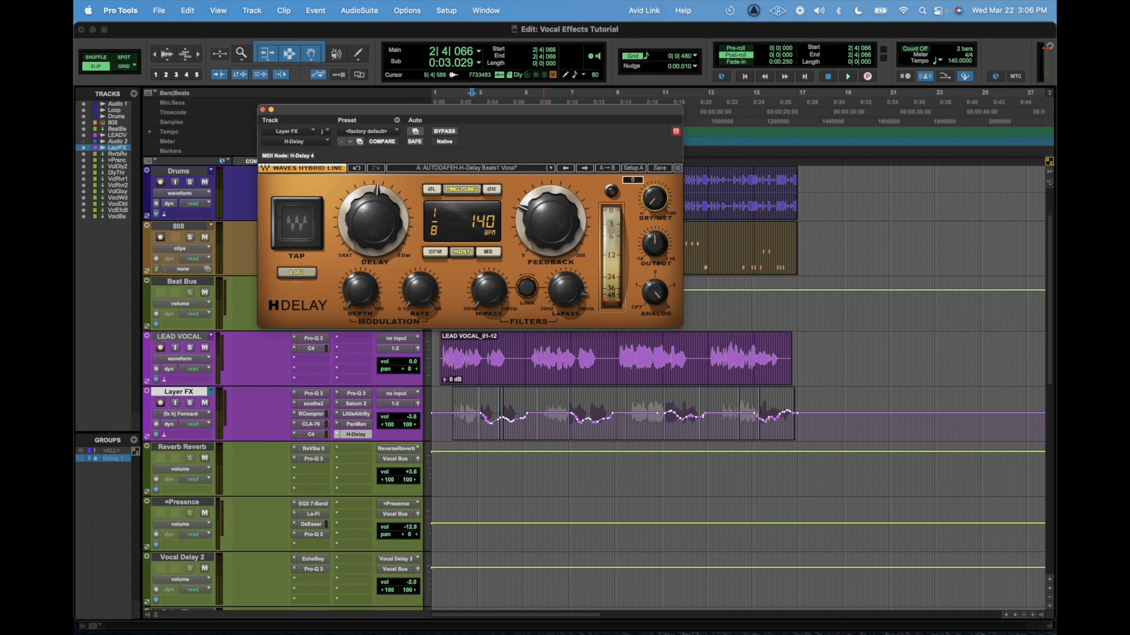
pyautogui.click(467, 420)
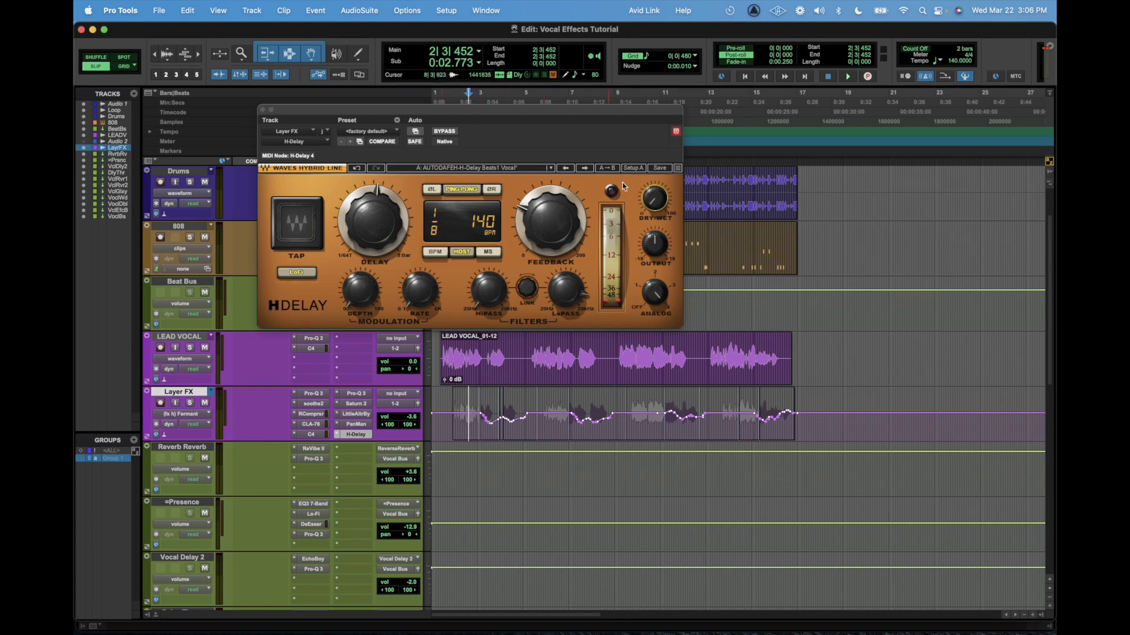
pyautogui.press('space')
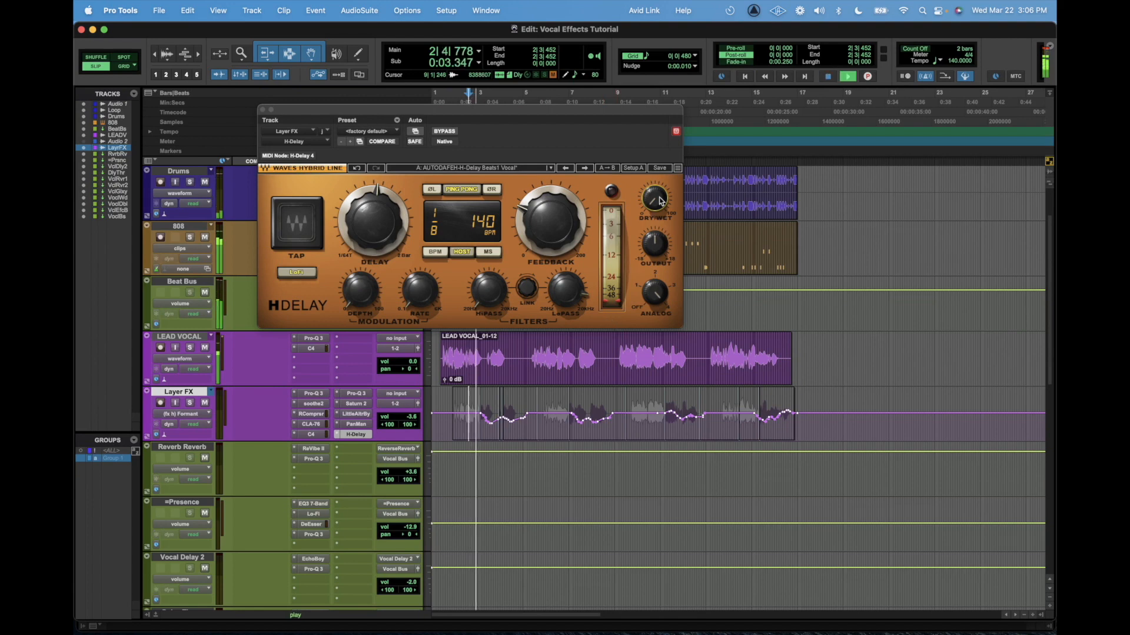
pyautogui.moveTo(654, 199); pyautogui.dragTo(654, 182)
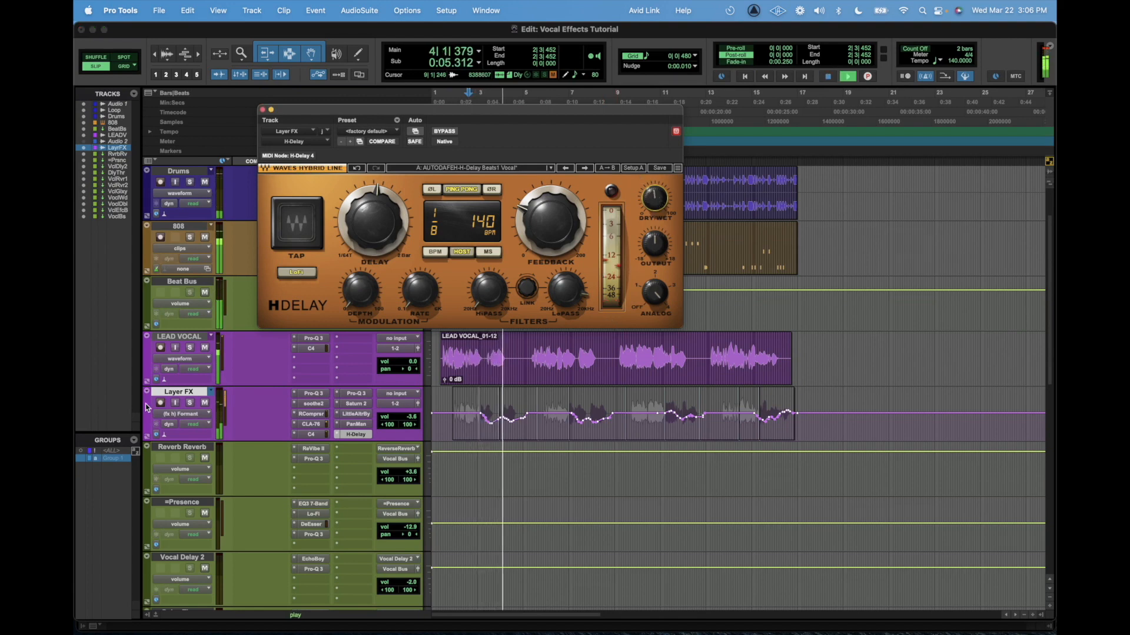
# Solo Layer FX, stop playback and place the edit cursor at 2|4|352.
pyautogui.click(189, 403)
pyautogui.press('space')
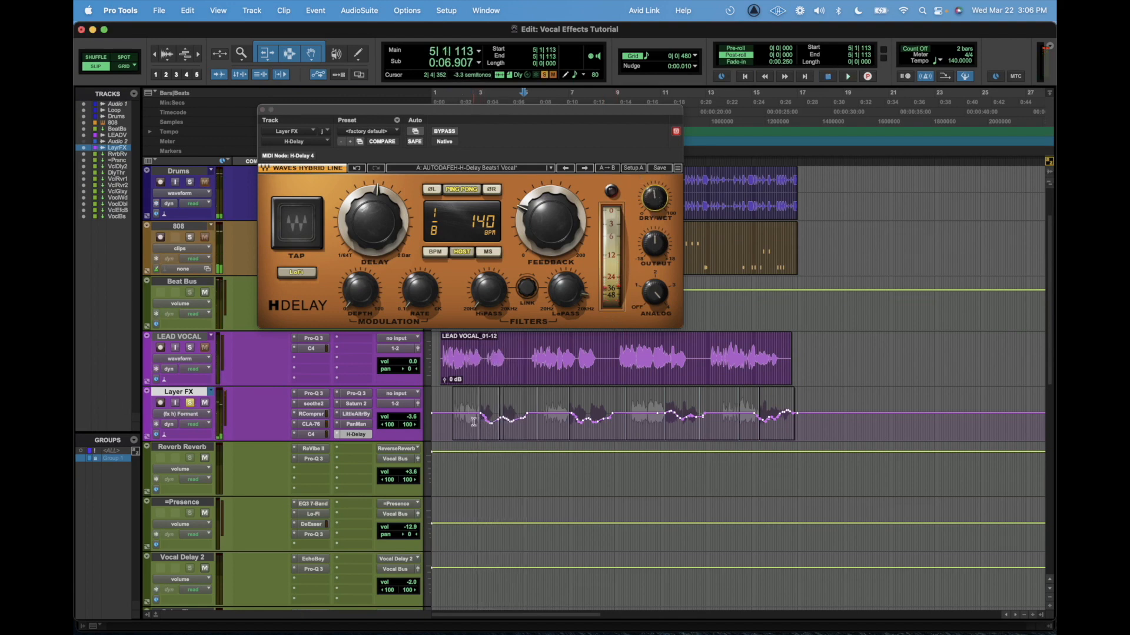
pyautogui.click(473, 422)
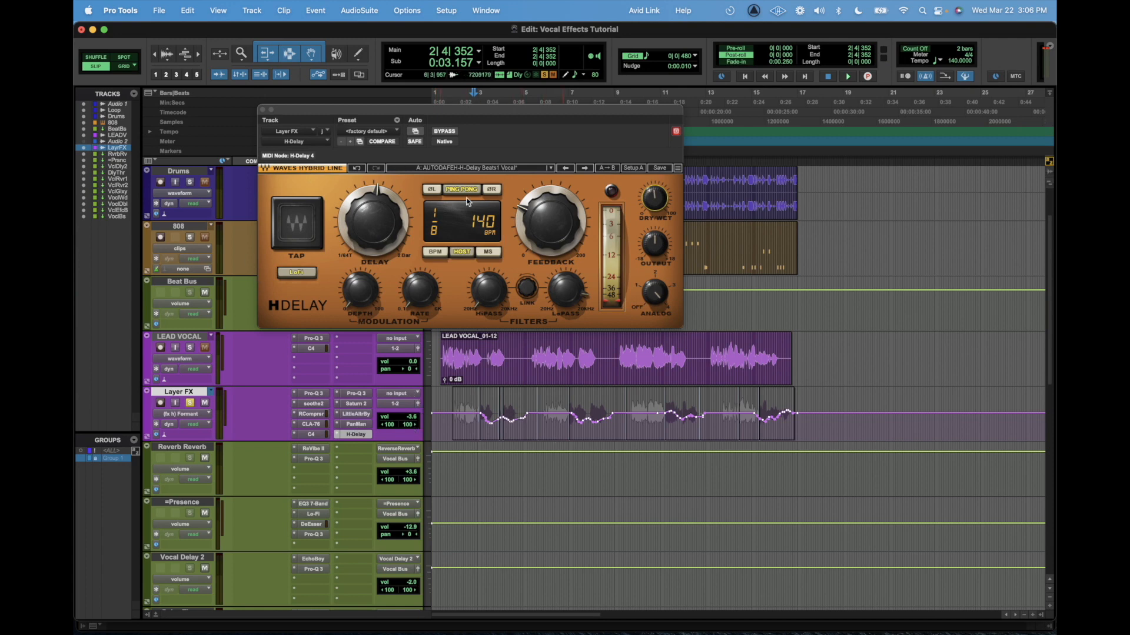
# Lower H-Delay's LoPass filter and raise its HiPass filter while auditioning the soloed layer from 2|4|544.
pyautogui.click(298, 274)
pyautogui.moveTo(575, 297); pyautogui.dragTo(574, 300)
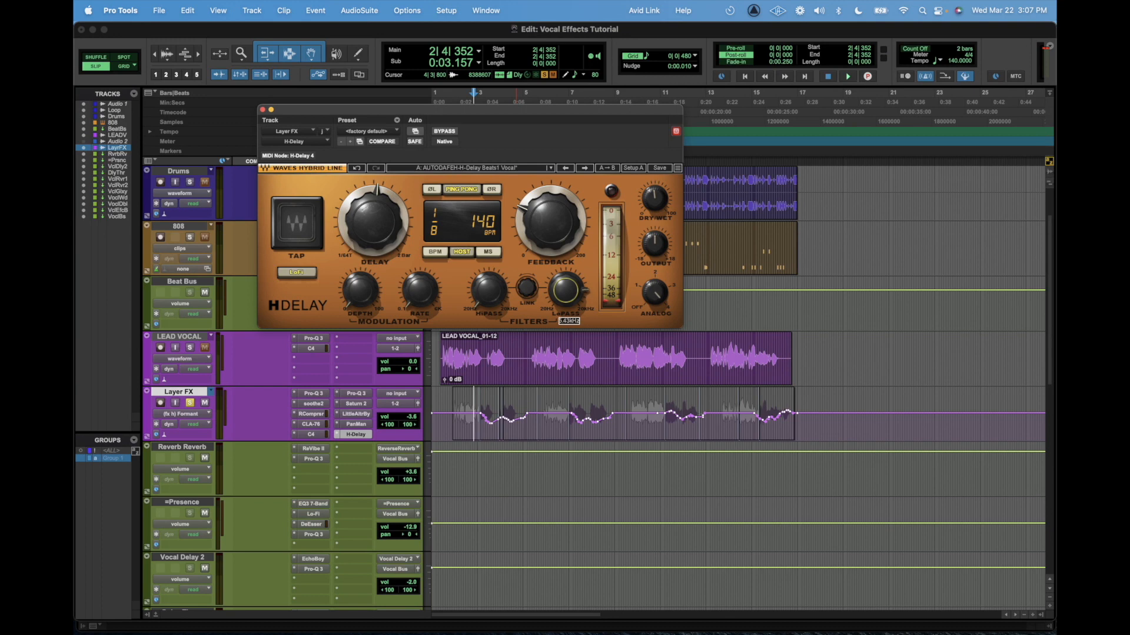
pyautogui.moveTo(565, 290); pyautogui.dragTo(565, 293)
pyautogui.press('space')
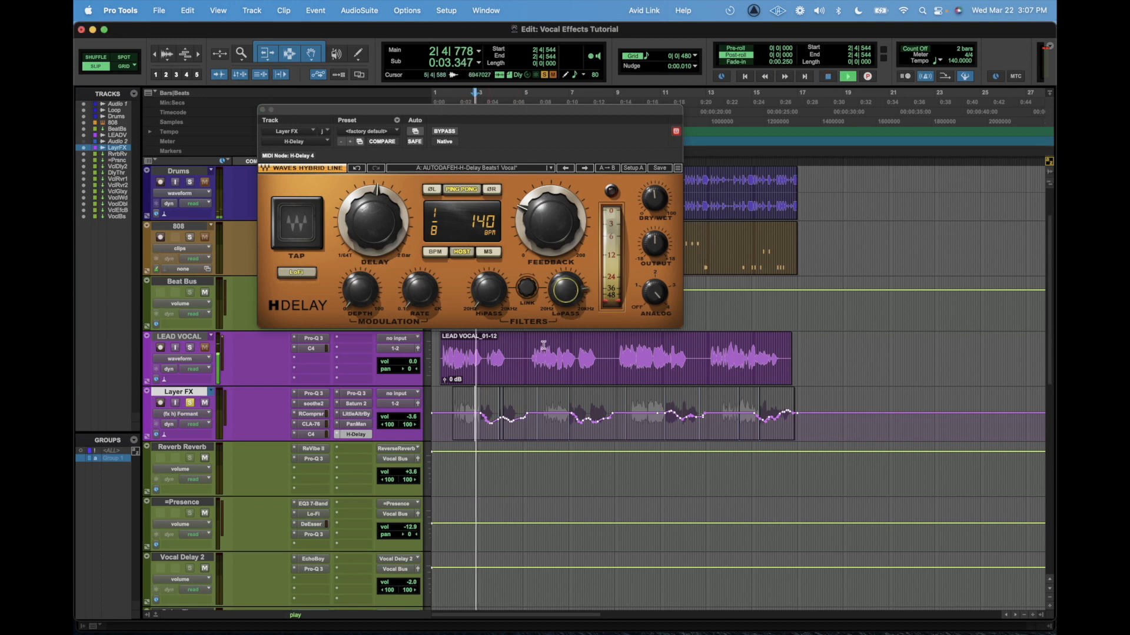
pyautogui.moveTo(488, 290); pyautogui.dragTo(488, 271)
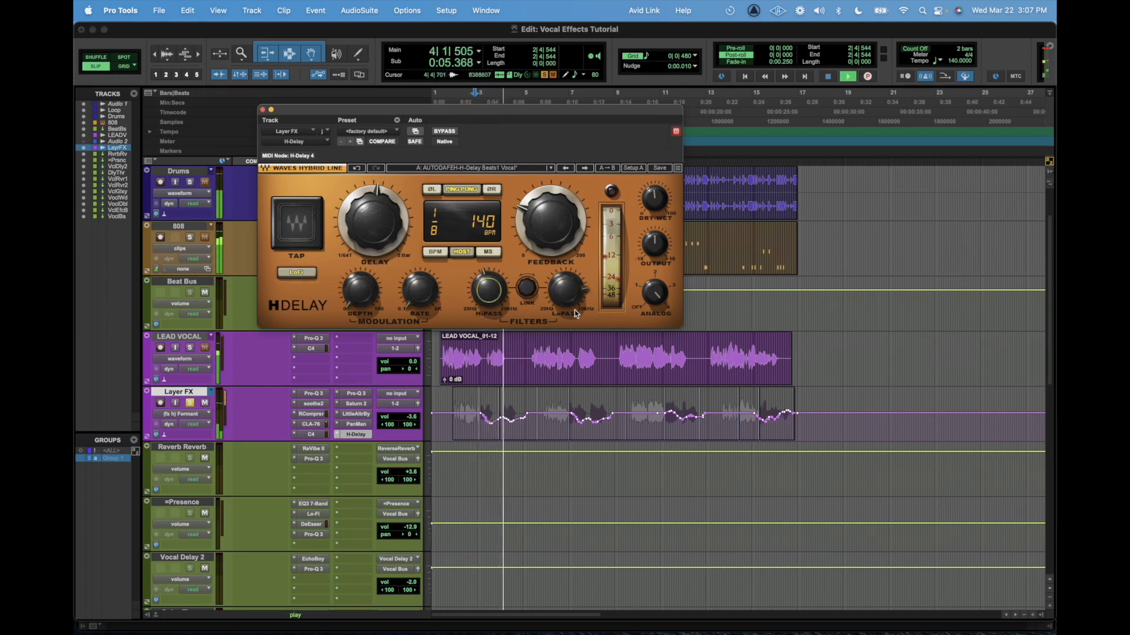
pyautogui.moveTo(565, 292); pyautogui.dragTo(566, 303)
pyautogui.press('space')
# Fine-tune H-Delay's HiPass slightly higher and its LoPass slightly lower with playback stopped.
pyautogui.moveTo(488, 290); pyautogui.dragTo(487, 282)
pyautogui.moveTo(565, 290); pyautogui.dragTo(565, 293)
pyautogui.moveTo(486, 289); pyautogui.dragTo(486, 288)
pyautogui.moveTo(566, 290); pyautogui.dragTo(565, 293)
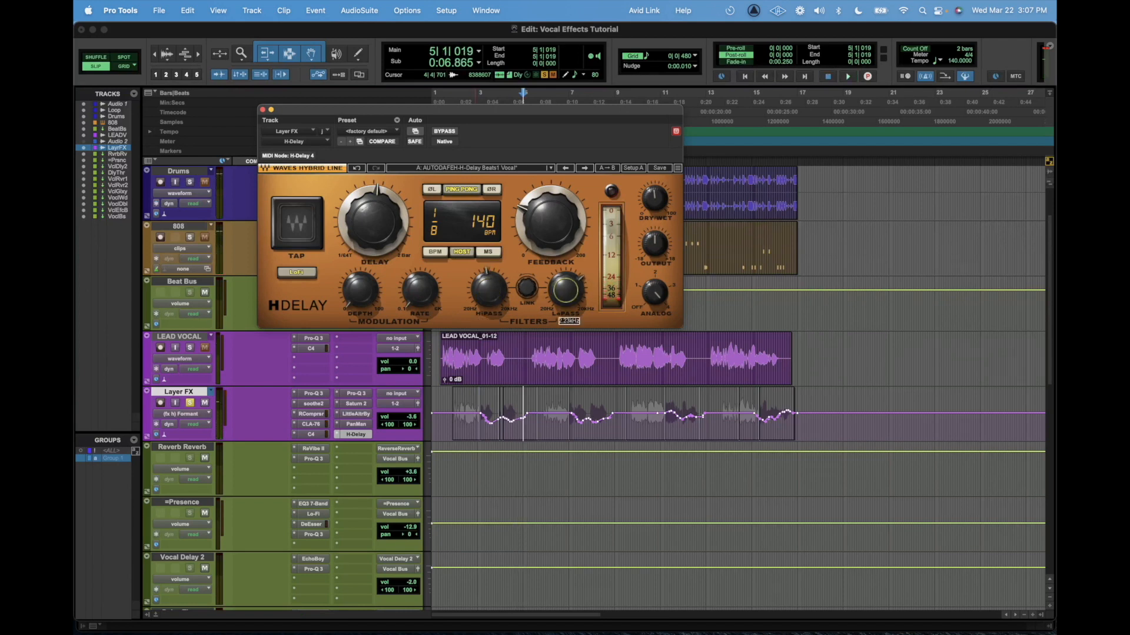
# Audition the filtered delay on the soloed layer from 2|3|930 and set H-Delay's Dry/Wet to 0.
pyautogui.click(469, 477)
pyautogui.press('space')
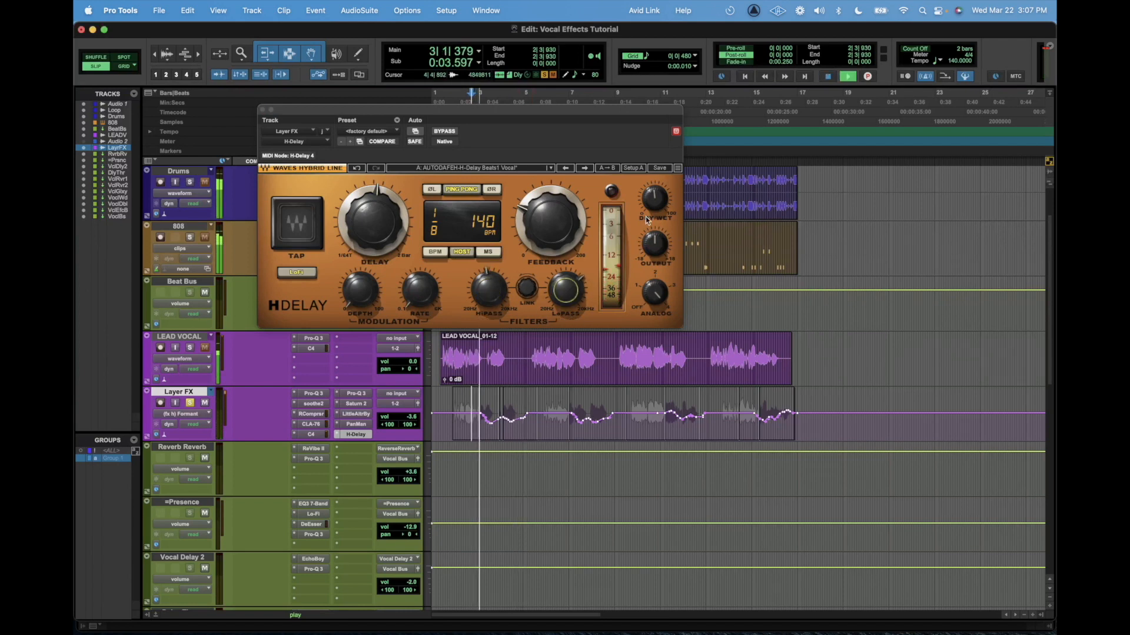
pyautogui.press('space')
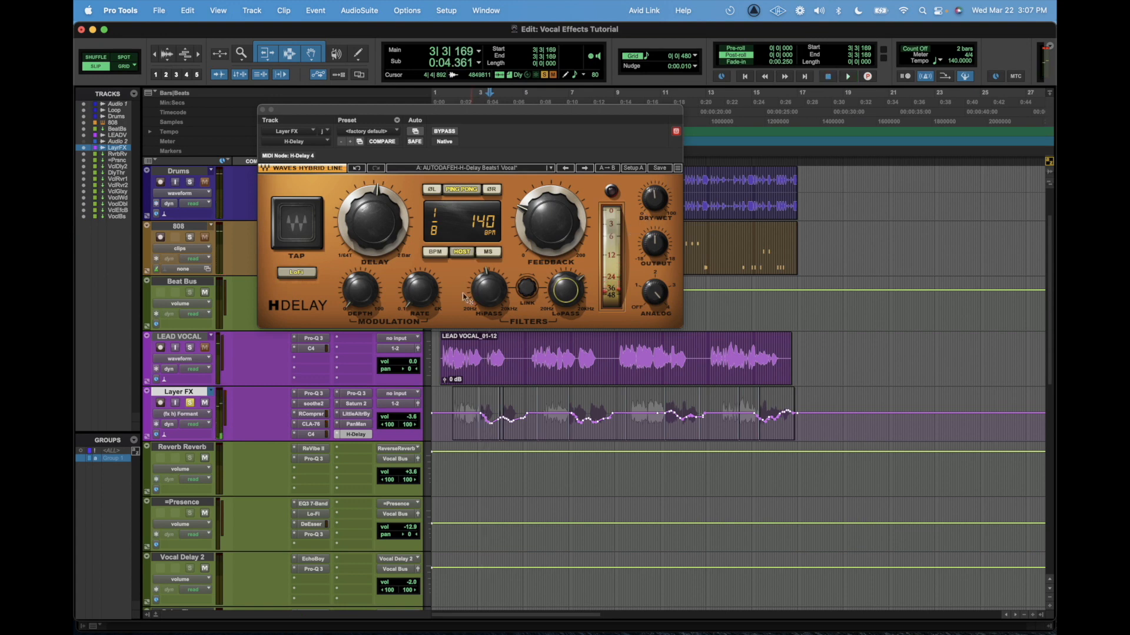
pyautogui.moveTo(664, 200); pyautogui.dragTo(663, 198)
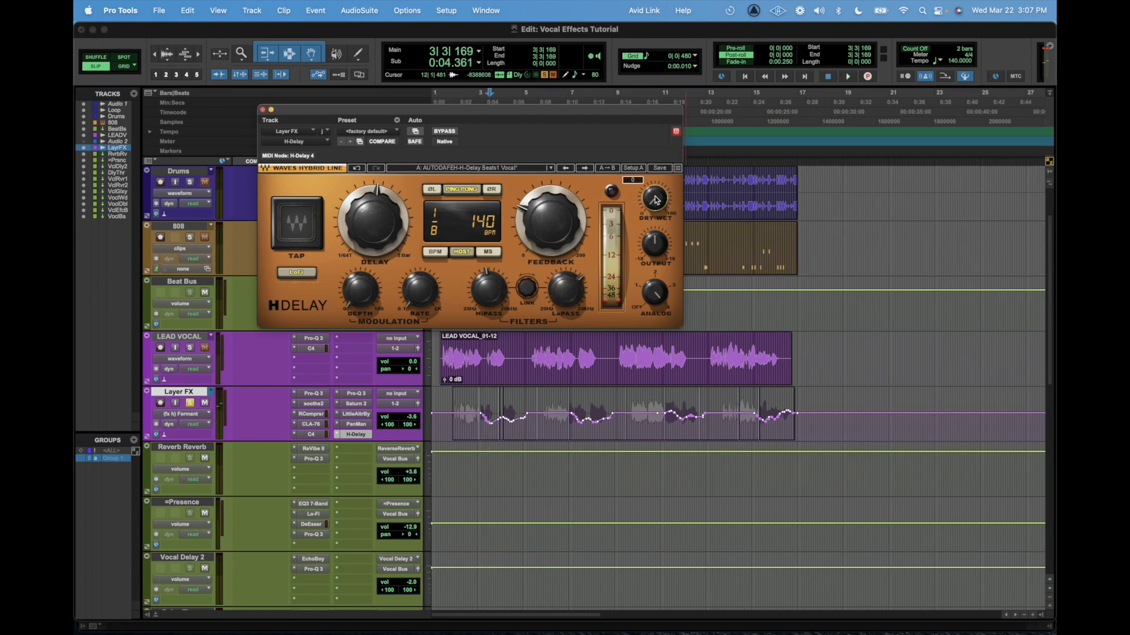
# Audition the filtered H-Delay on the soloed Layer FX track from 3|3|169, pausing and resuming playback.
pyautogui.press('space')
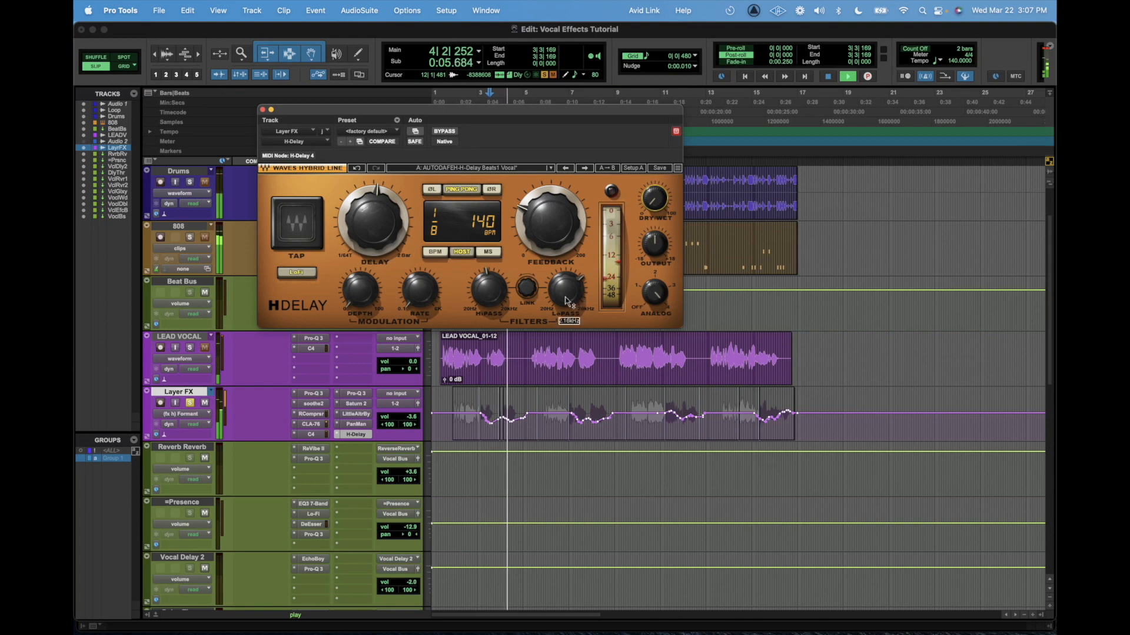
pyautogui.press('space')
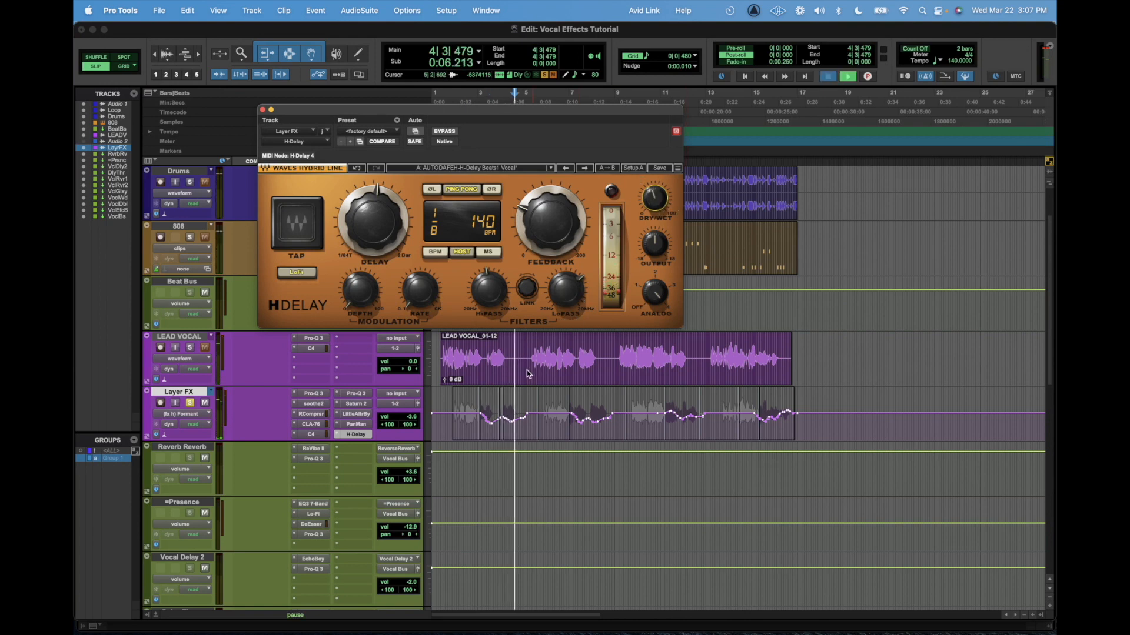
pyautogui.press('space')
pyautogui.press('space')
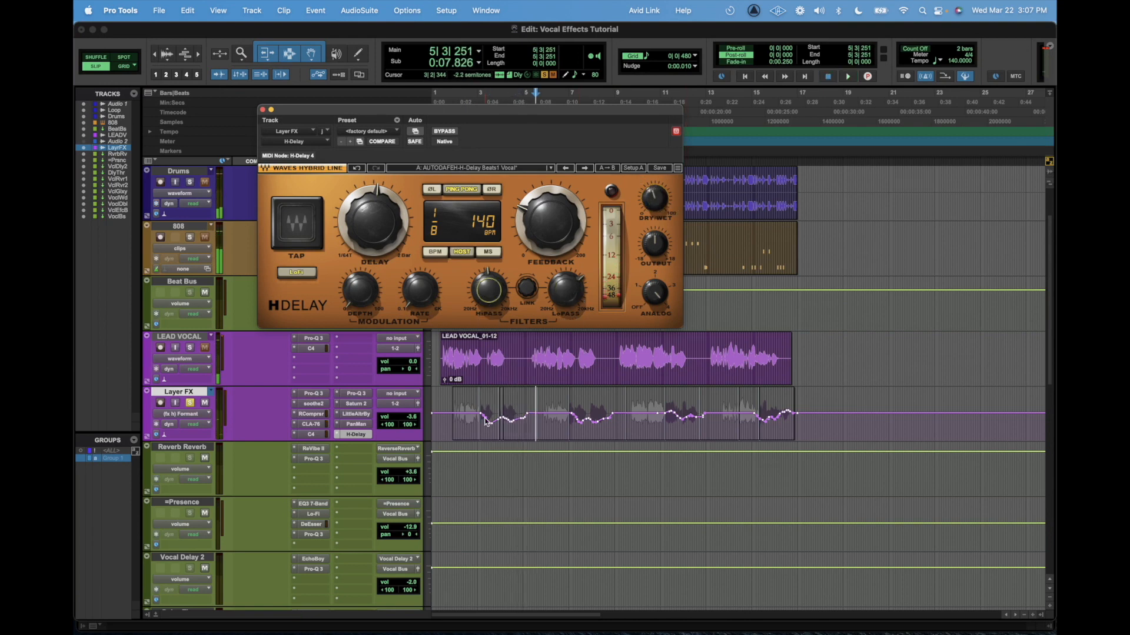
# Fine-tune H-Delay's HiPass and LoPass filters while auditioning the soloed layer from 2|4|926.
pyautogui.click(477, 417)
pyautogui.press('space')
pyautogui.moveTo(489, 290); pyautogui.dragTo(488, 288)
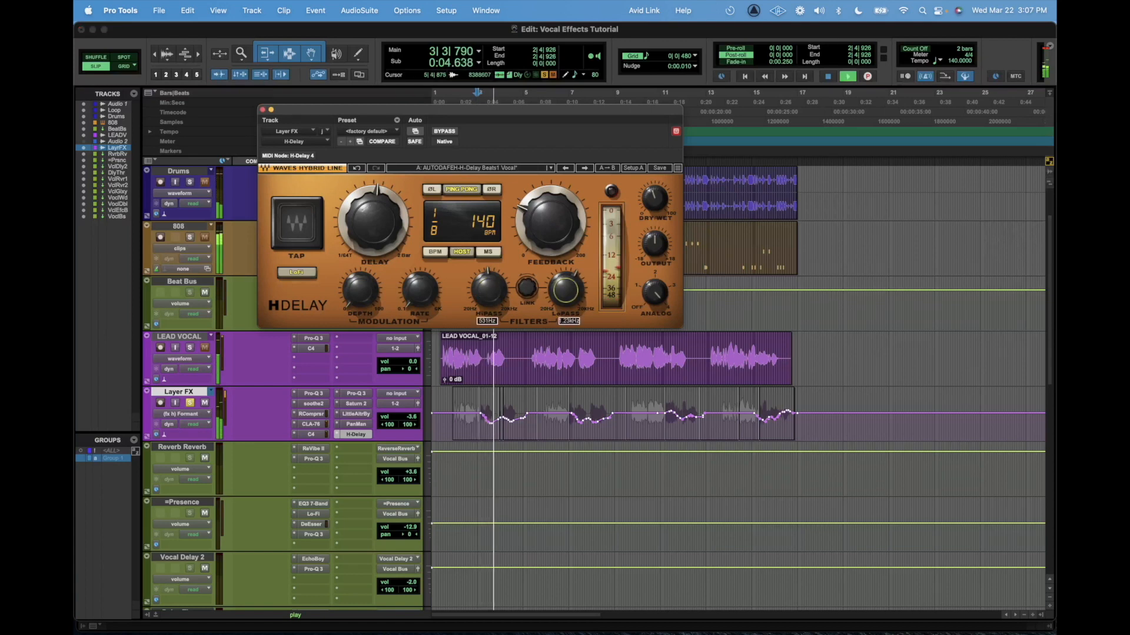
pyautogui.moveTo(565, 291); pyautogui.dragTo(565, 297)
pyautogui.moveTo(488, 290); pyautogui.dragTo(488, 289)
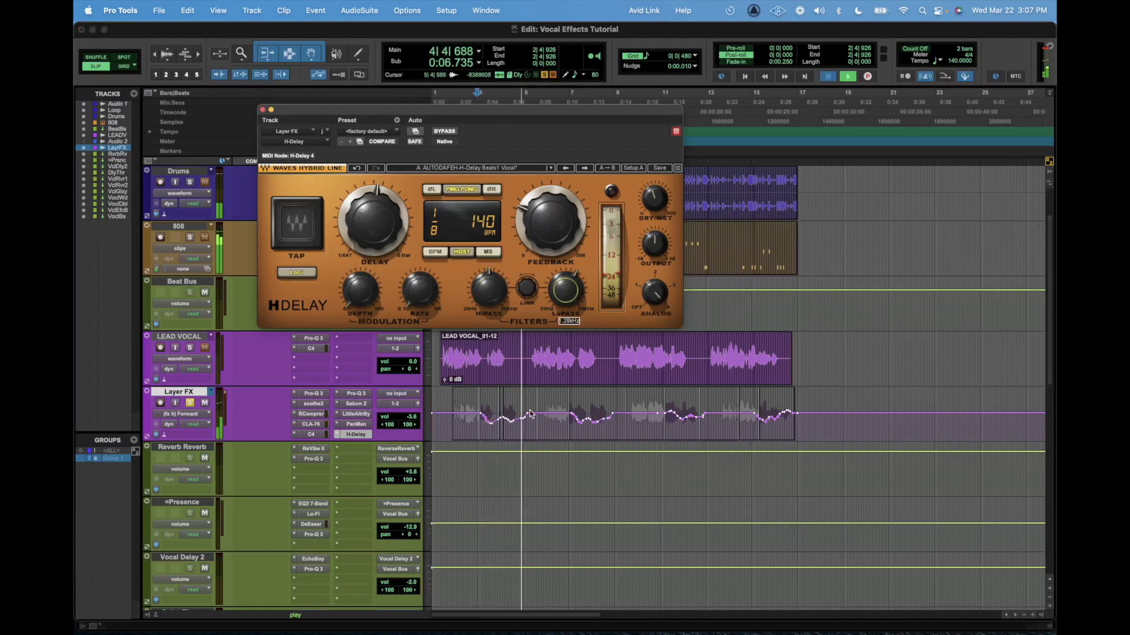
pyautogui.press('space')
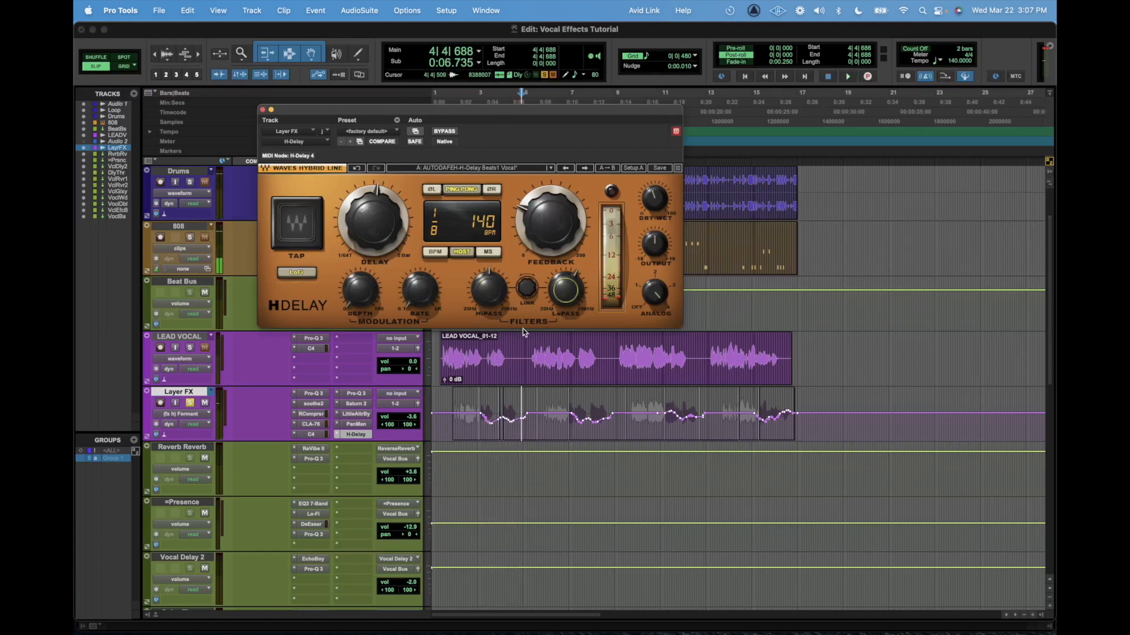
# Review the low-cut and high-cut curve in Layer FX's second Pro-Q 3 and return to H-Delay.
pyautogui.click(356, 394)
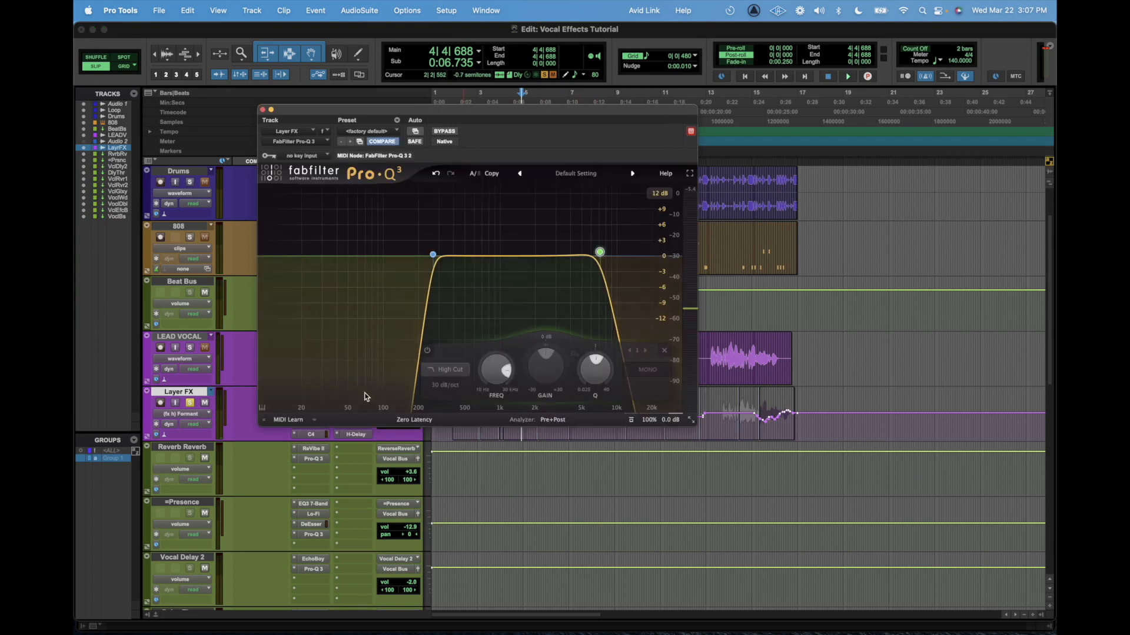
pyautogui.click(263, 110)
pyautogui.click(356, 434)
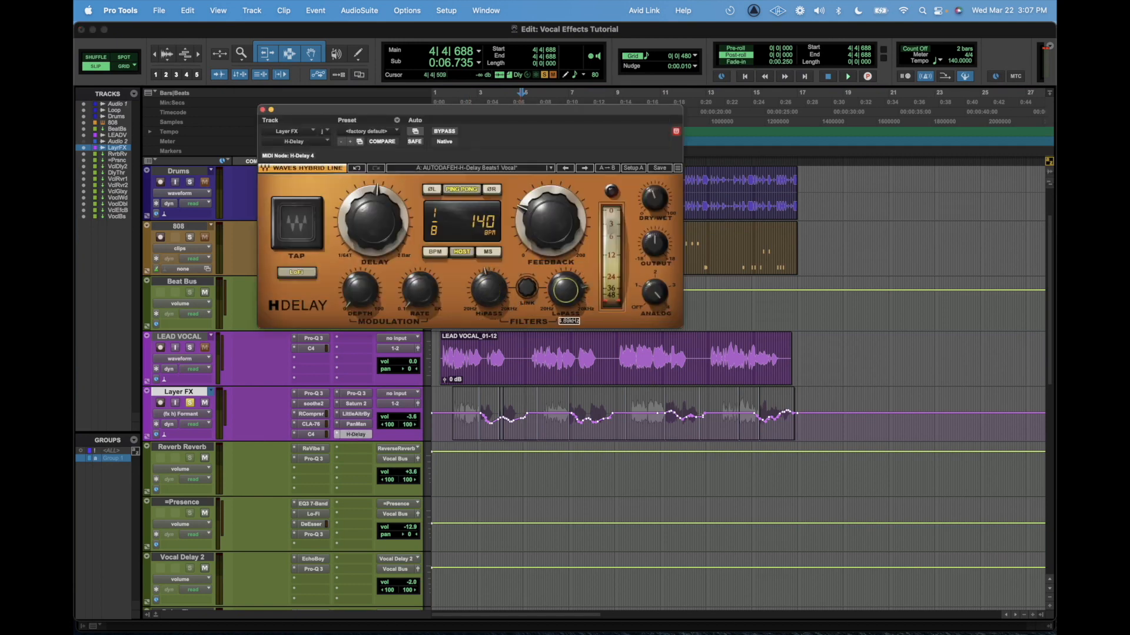
# Set H-Delay's Dry/Wet to 21, audition the soloed layer and close the plug-in.
pyautogui.moveTo(660, 202); pyautogui.dragTo(660, 221)
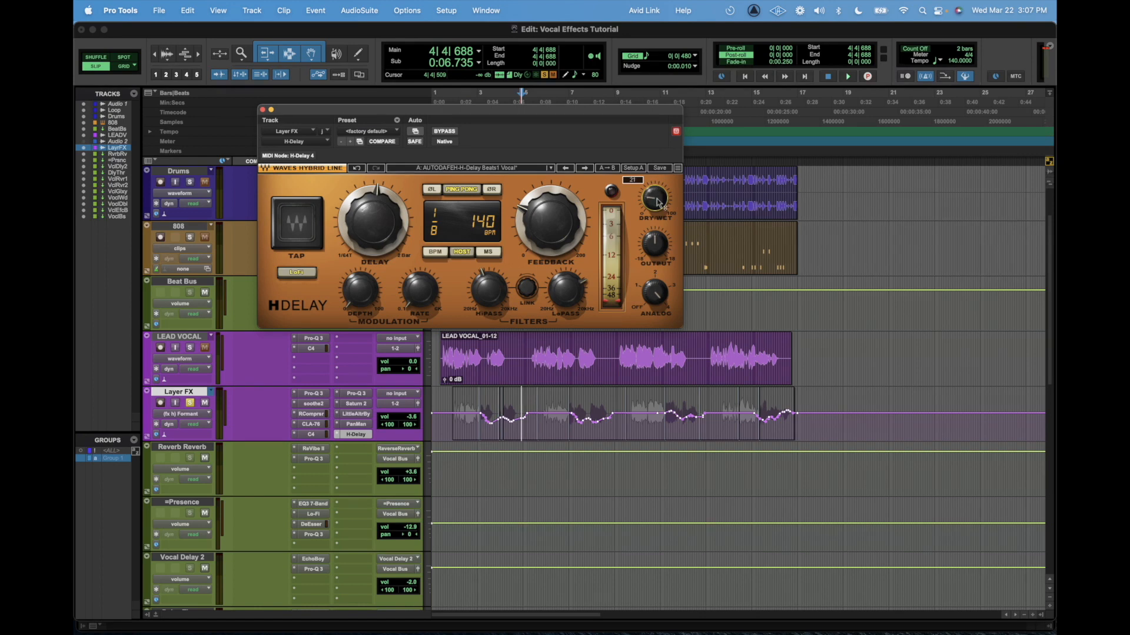
pyautogui.press('space')
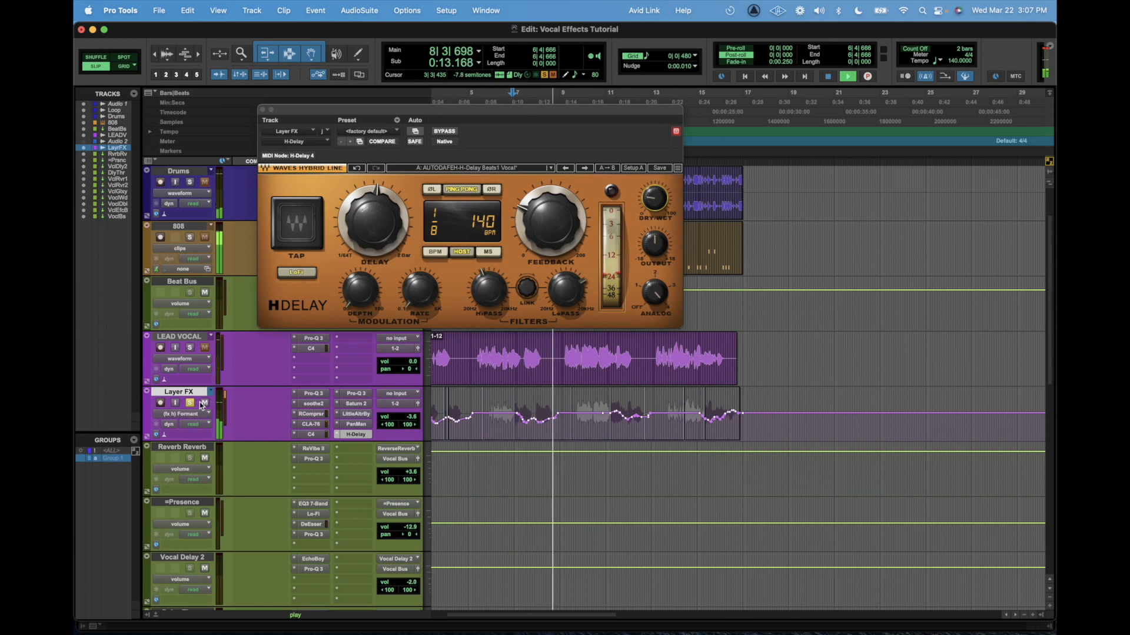
pyautogui.press('space')
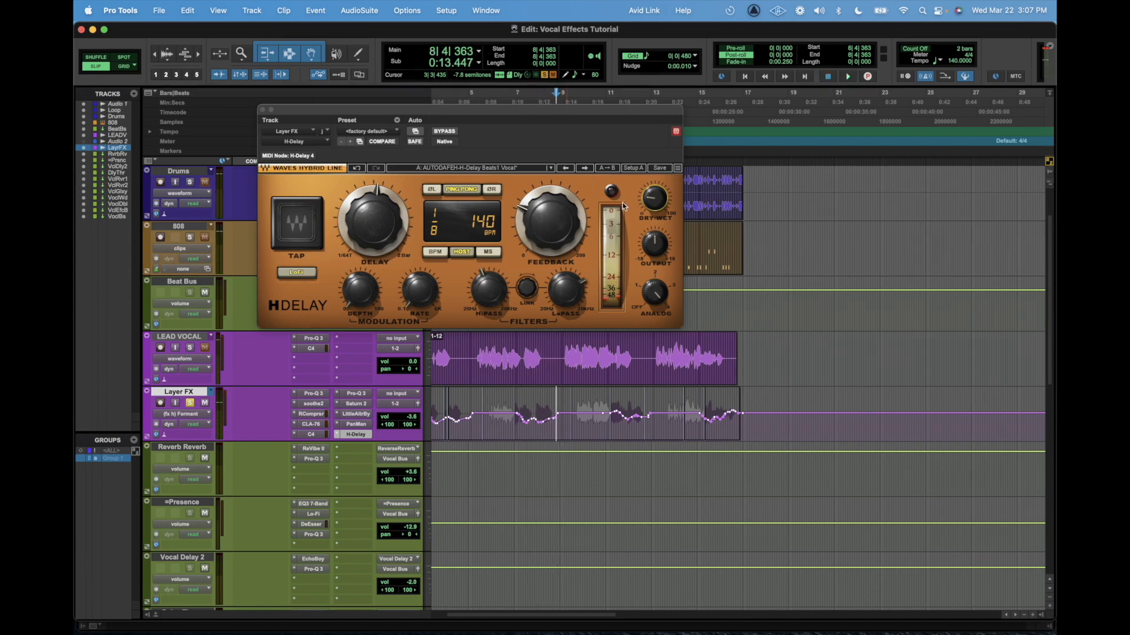
pyautogui.click(262, 110)
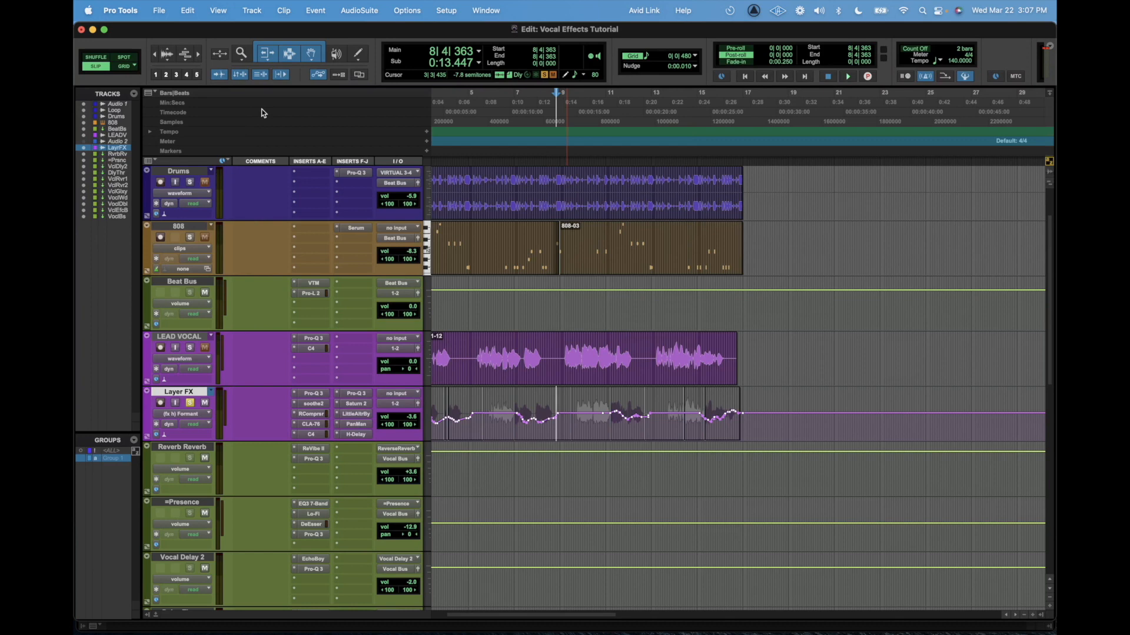
# Examine Layer FX's Reverse Reverb send and the ReVibe II settings on the Reverb Reverb track in the Mix window.
pyautogui.press('super+equal')
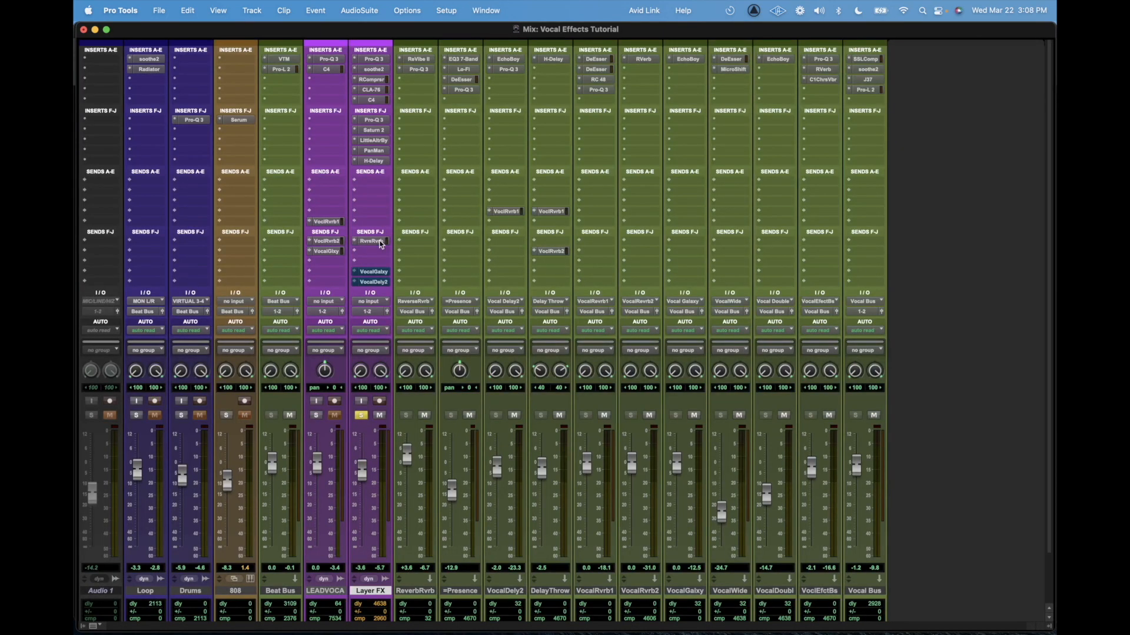
pyautogui.click(370, 241)
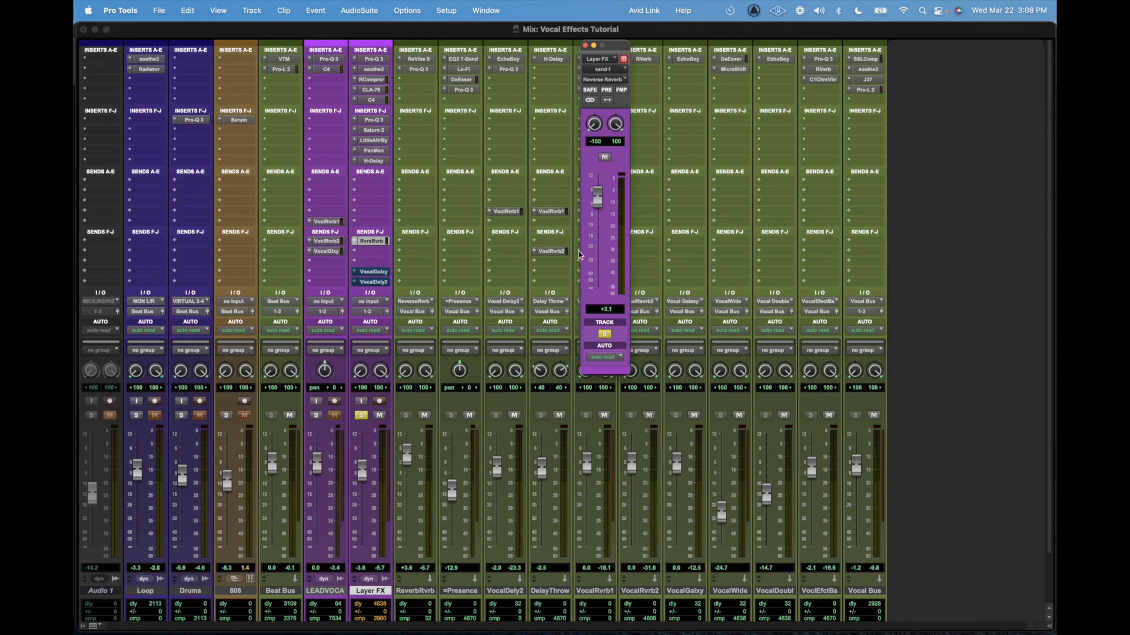
pyautogui.click(418, 59)
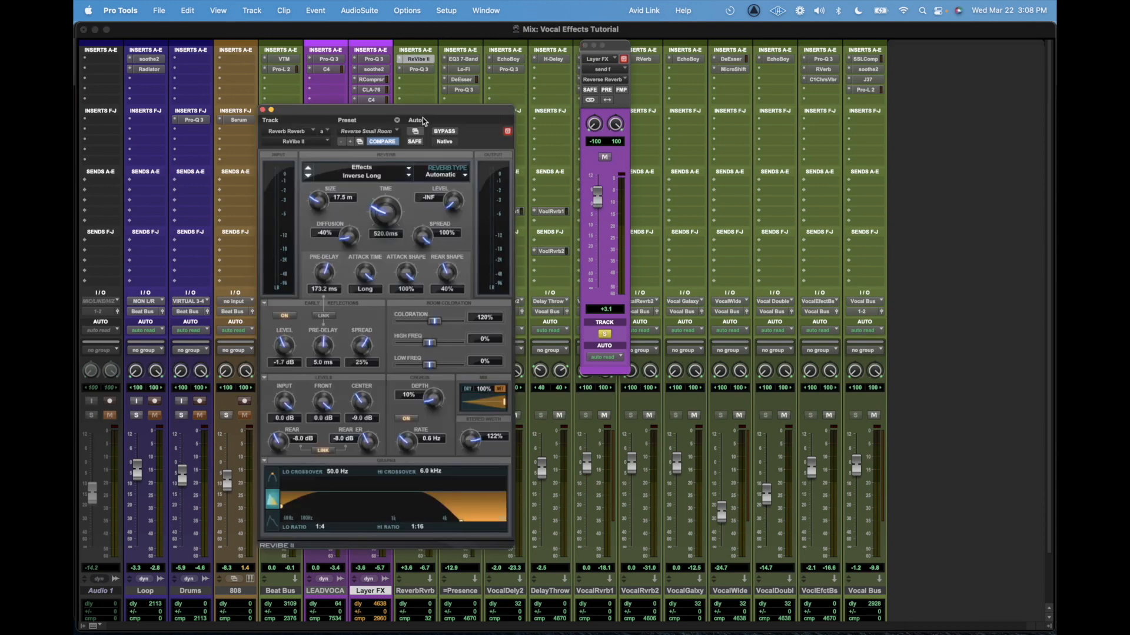
pyautogui.moveTo(424, 109); pyautogui.dragTo(429, 47)
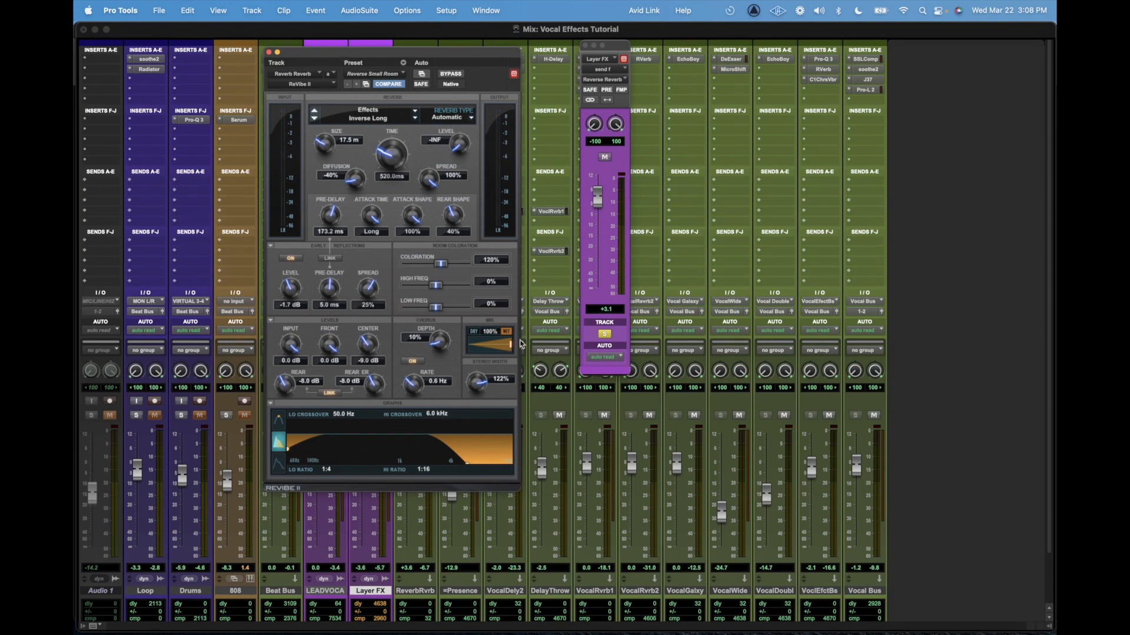
pyautogui.click(269, 53)
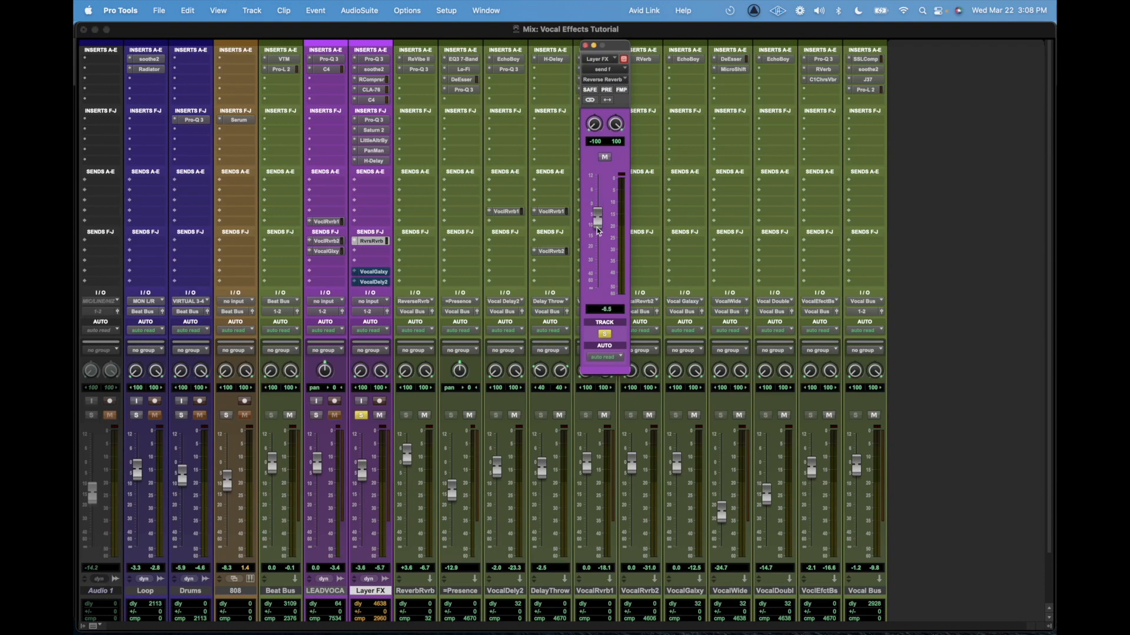
# Try lower levels on Layer FX's Reverse Reverb send, return it to +3.1 dB and show the Edit window.
pyautogui.moveTo(595, 212); pyautogui.dragTo(596, 208)
pyautogui.moveTo(598, 219); pyautogui.dragTo(599, 202)
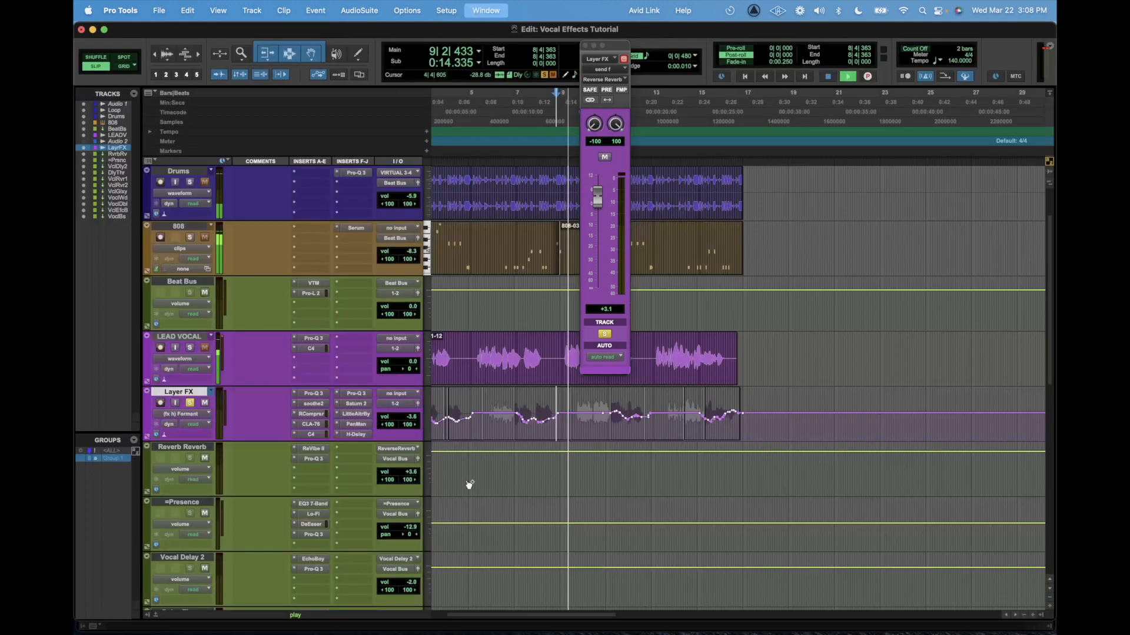
pyautogui.press('super+equal')
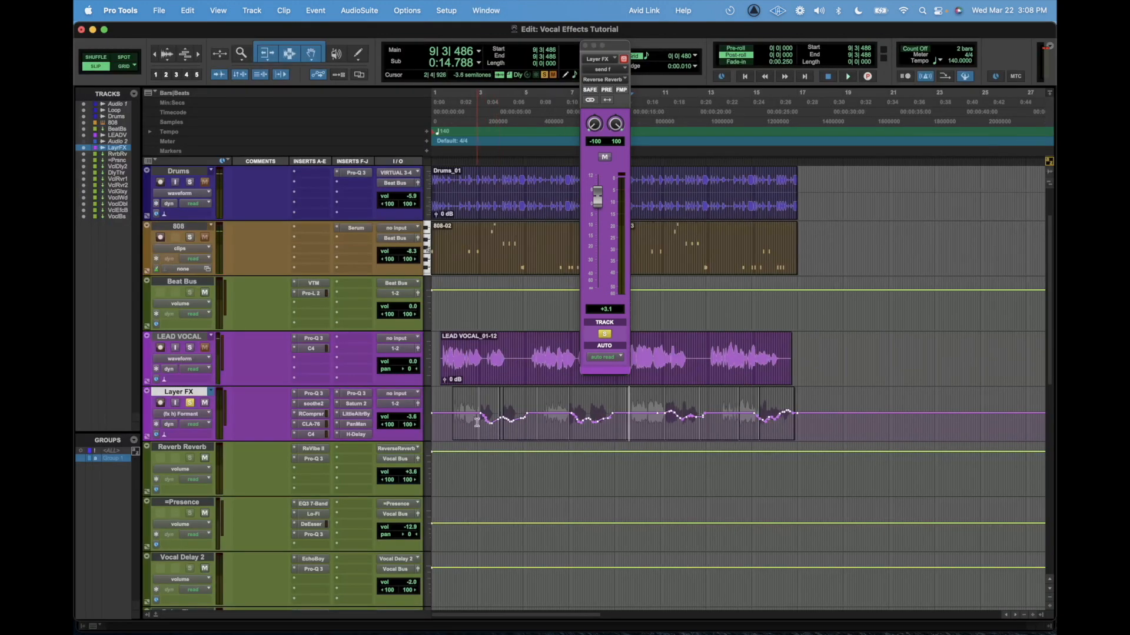
# Raise Layer FX's Reverse Reverb send to +7.5 dB while auditioning from 2|4|926, and audition the section starting at 6|4|858.
pyautogui.click(477, 421)
pyautogui.press('space')
pyautogui.moveTo(597, 198); pyautogui.dragTo(597, 188)
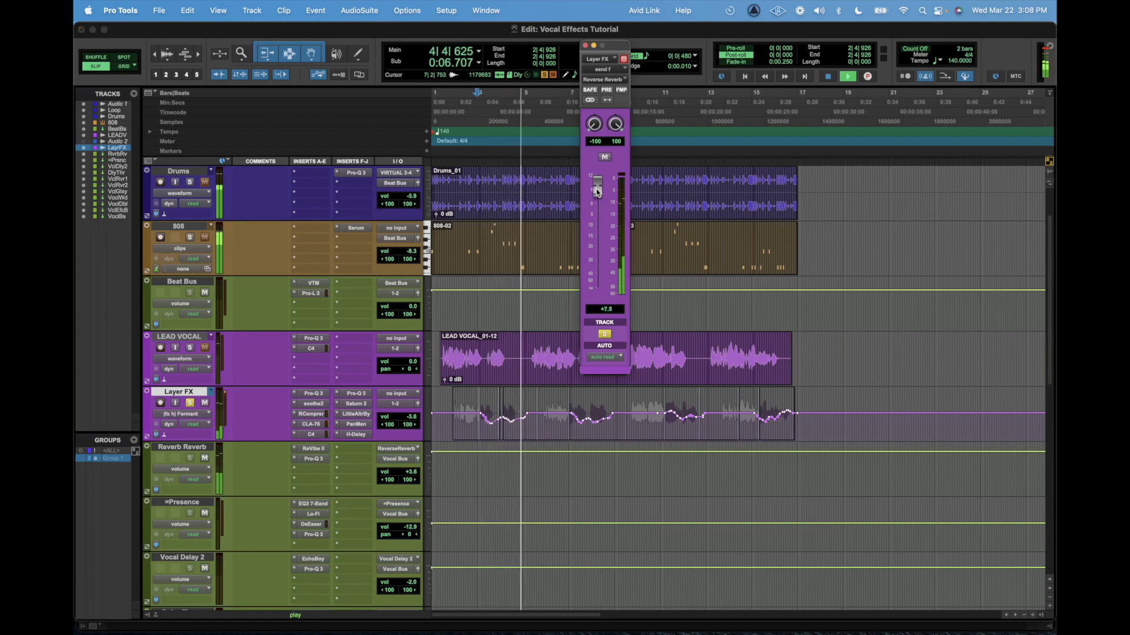
pyautogui.press('space')
pyautogui.moveTo(568, 419); pyautogui.dragTo(611, 425)
pyautogui.press('space')
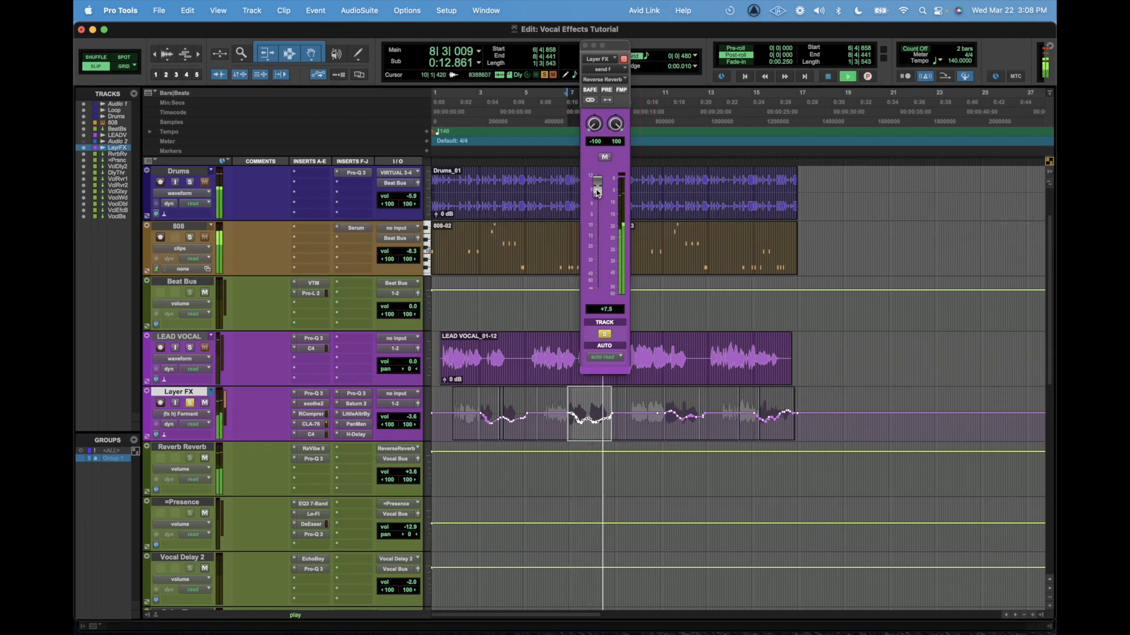
pyautogui.press('space')
# Reset both Layer FX's Reverse Reverb send and the Reverb Reverb track's volume to 0.0 dB.
pyautogui.keyDown('alt'); pyautogui.click(597, 193); pyautogui.keyUp('alt')
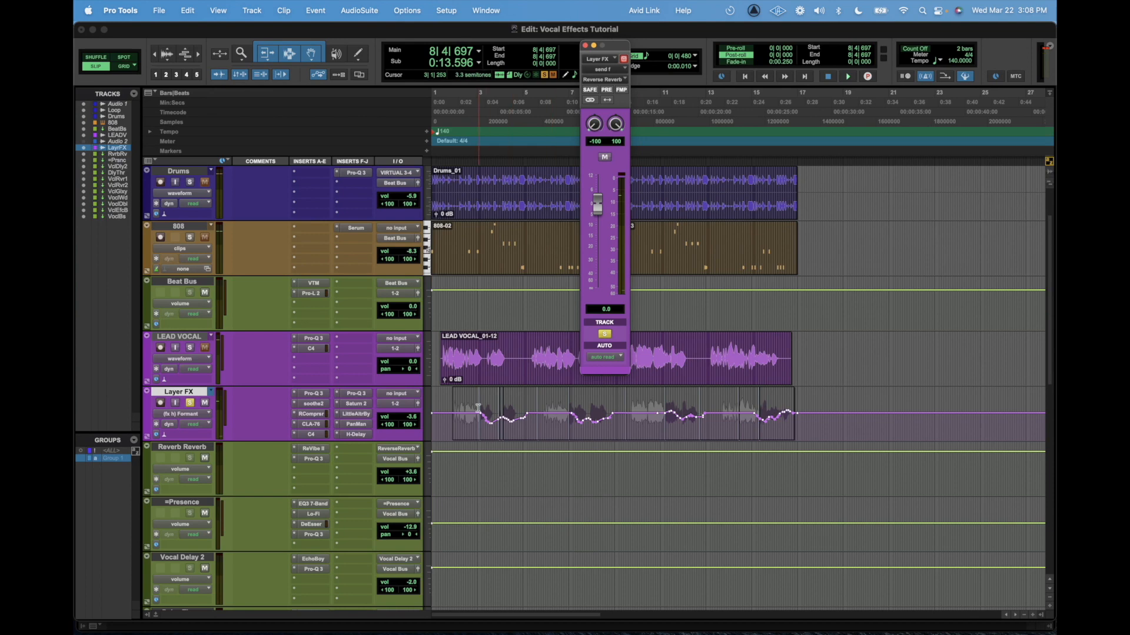
pyautogui.click(442, 415)
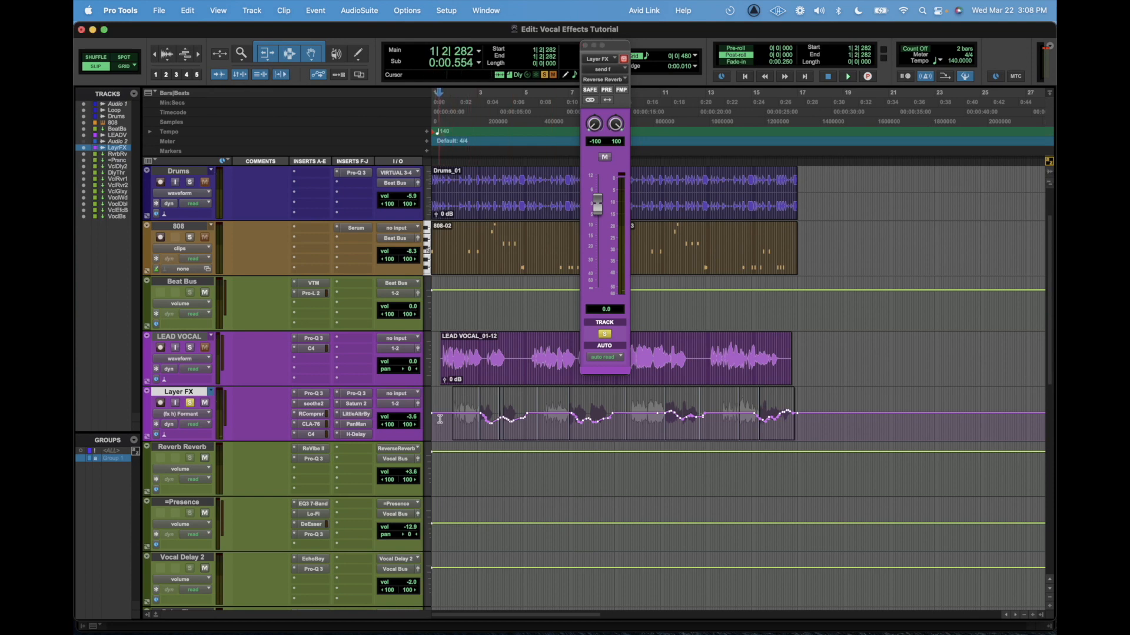
pyautogui.press('super+equal')
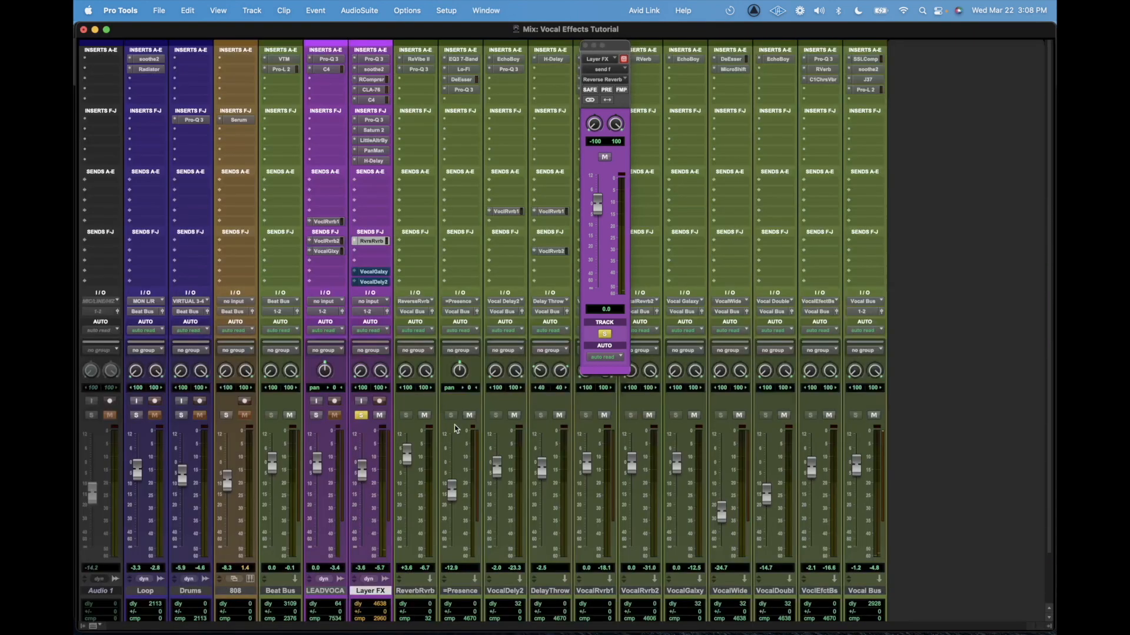
pyautogui.keyDown('alt'); pyautogui.click(410, 462); pyautogui.keyUp('alt')
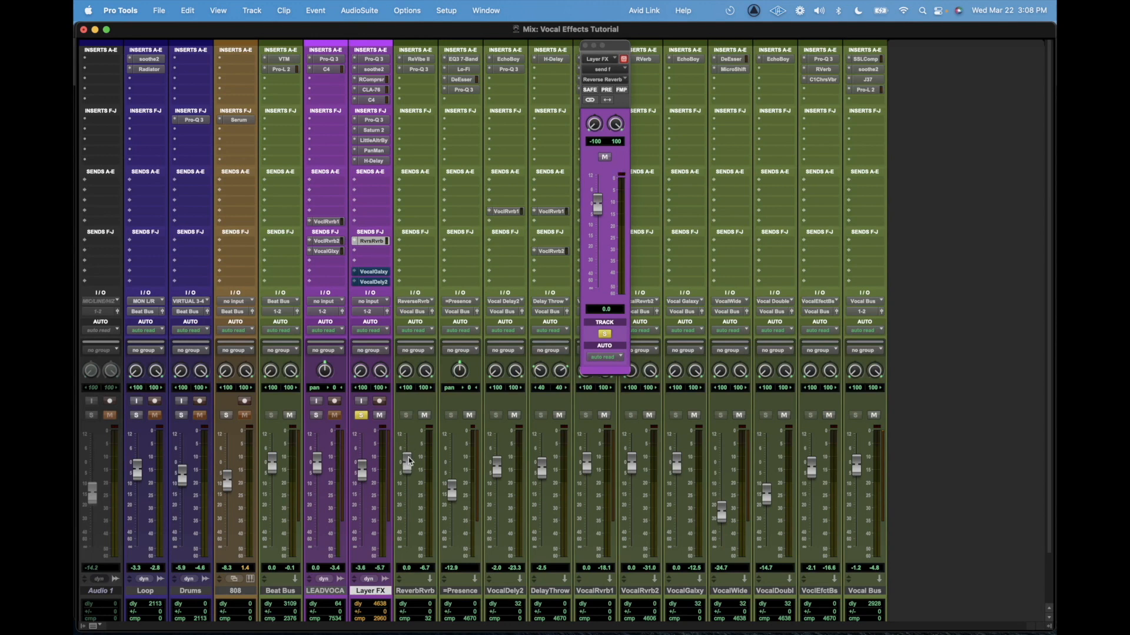
pyautogui.click(416, 591)
# Set Layer FX's Reverse Reverb send to +3.1 dB and the Reverb Reverb track's volume to +2.3 dB.
pyautogui.moveTo(604, 198); pyautogui.dragTo(597, 207)
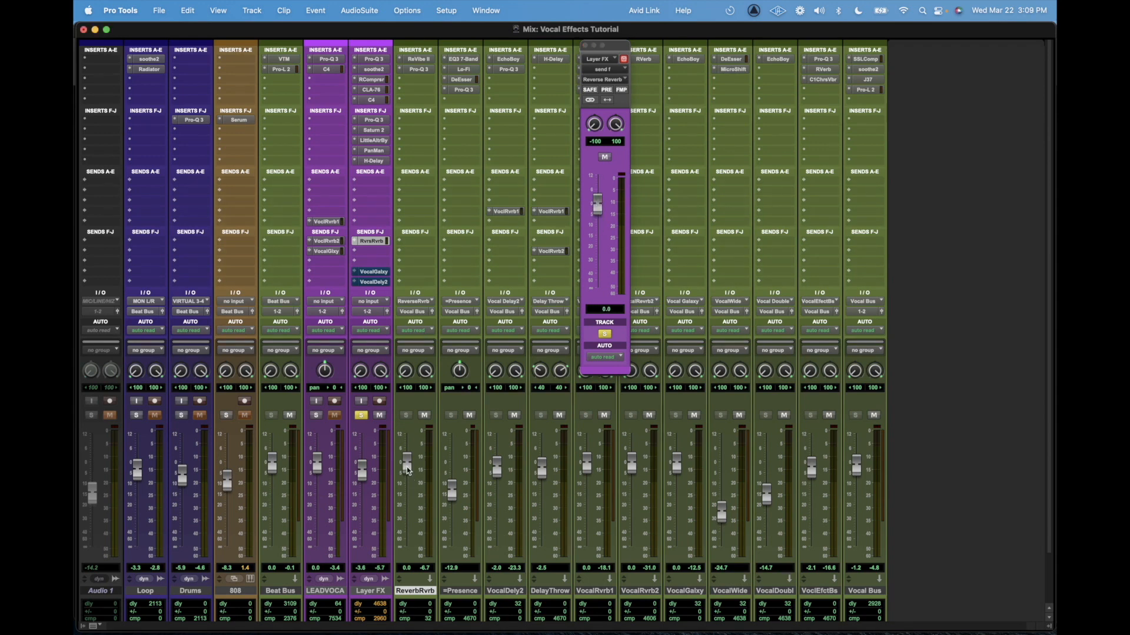
pyautogui.moveTo(609, 206); pyautogui.dragTo(600, 202)
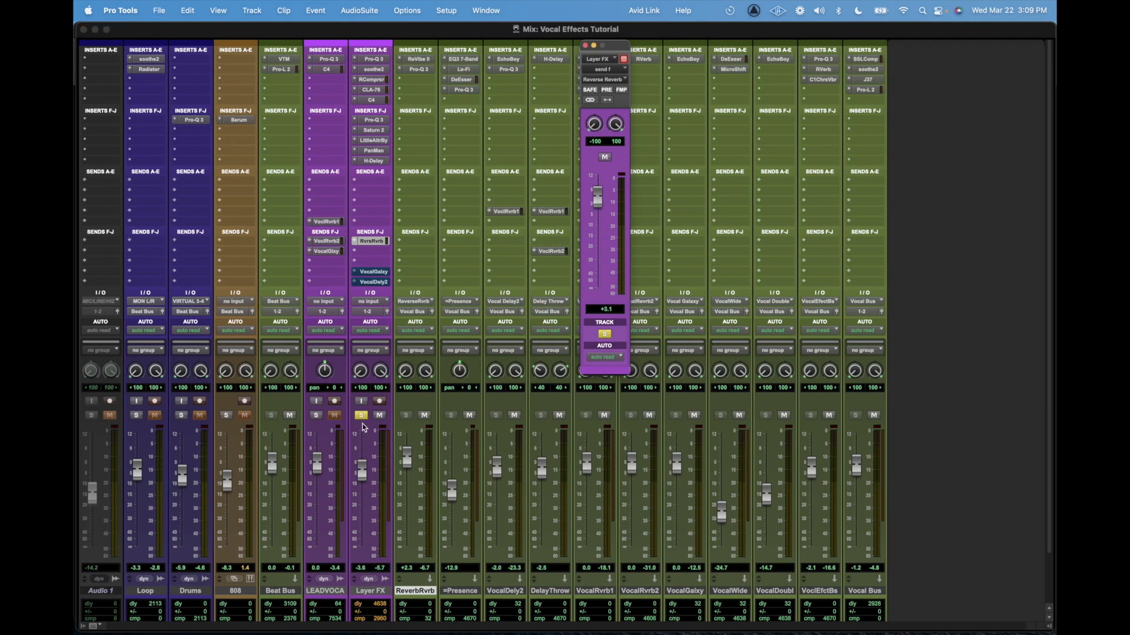
pyautogui.press('super+equal')
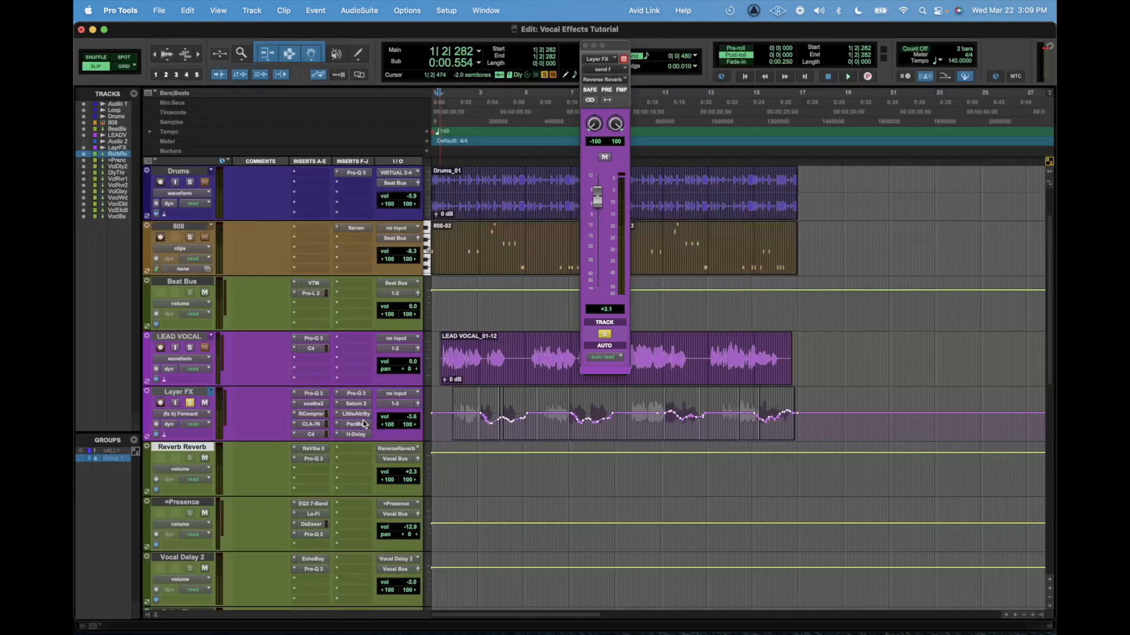
# Unsolo Layer FX and fine-tune its Reverse Reverb send to +3.3 dB while playing the full mix from 1|2|091.
pyautogui.click(195, 404)
pyautogui.click(437, 410)
pyautogui.press('space')
pyautogui.moveTo(597, 207)
pyautogui.mouseDown()
pyautogui.moveTo(593, 215)
pyautogui.moveTo(597, 198)
pyautogui.mouseUp()
pyautogui.press('super+equal')
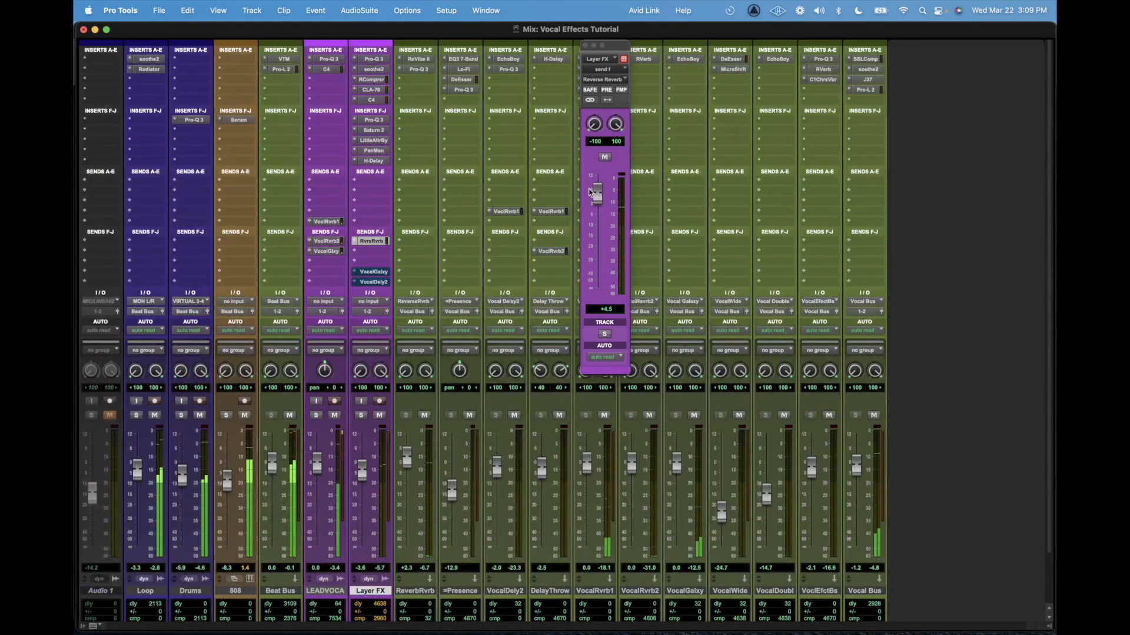
pyautogui.press('super+equal')
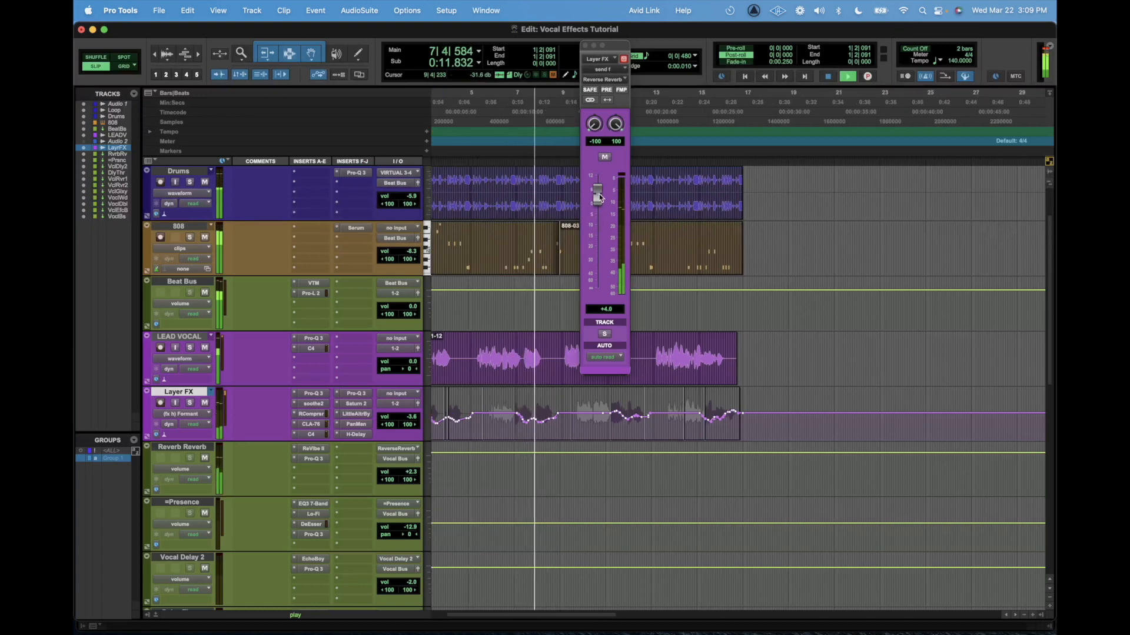
pyautogui.moveTo(597, 198); pyautogui.dragTo(595, 200)
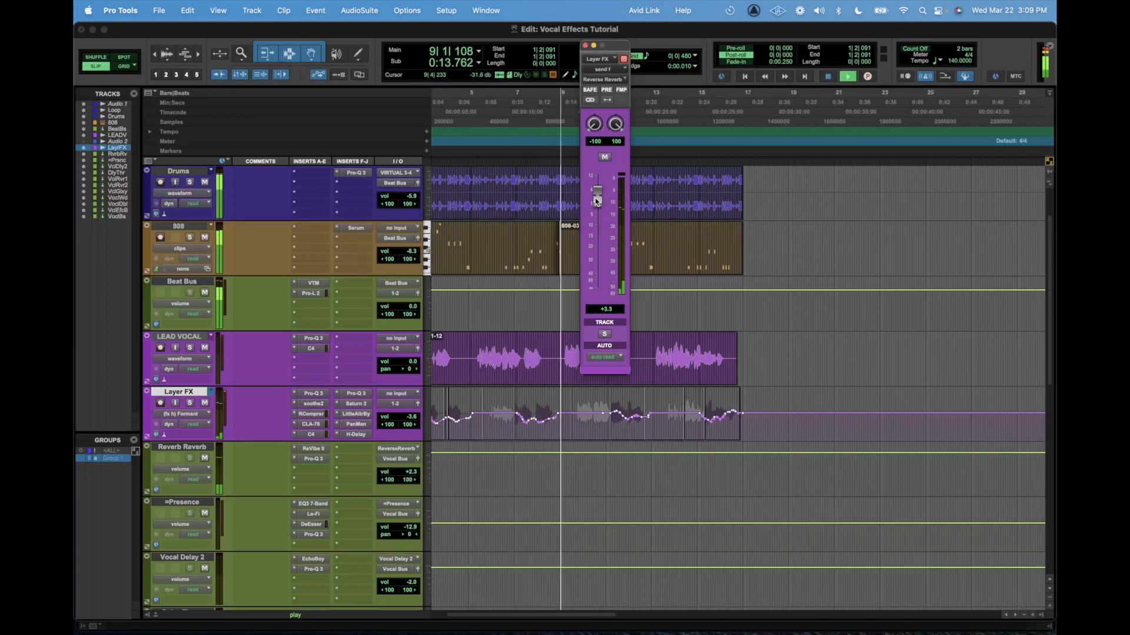
# In the Reverb Reverb track's Pro-Q 3, adjust the high cut slightly and raise the low cut to about 345 Hz with Q 0.816.
pyautogui.press('super+equal')
pyautogui.click(428, 70)
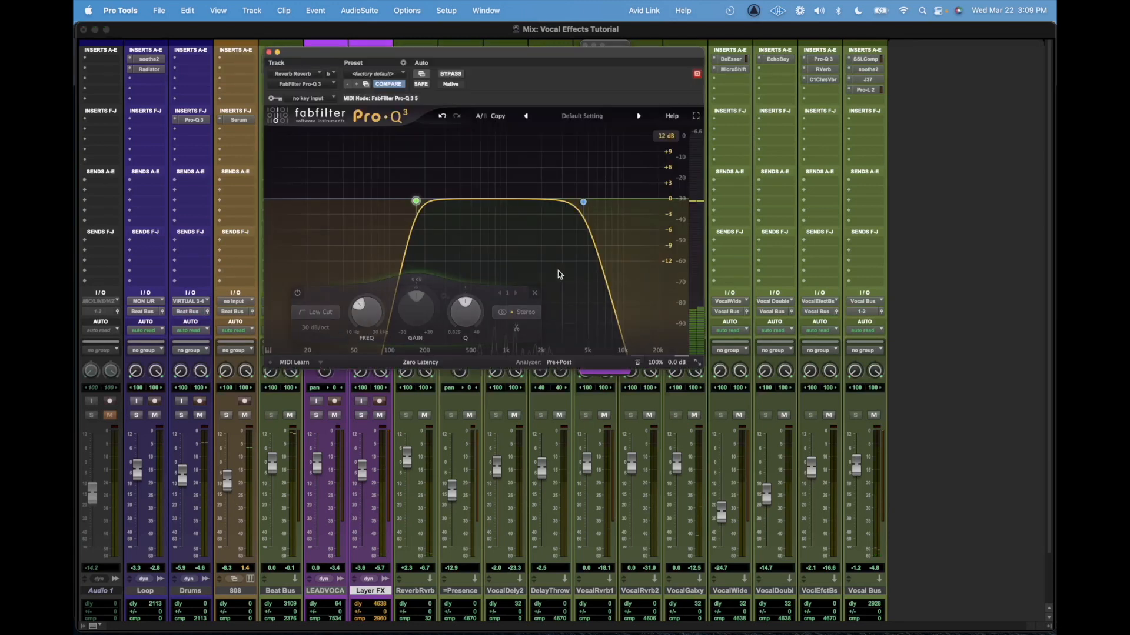
pyautogui.moveTo(583, 202)
pyautogui.mouseDown()
pyautogui.moveTo(653, 194)
pyautogui.moveTo(584, 195)
pyautogui.mouseUp()
pyautogui.click(417, 202)
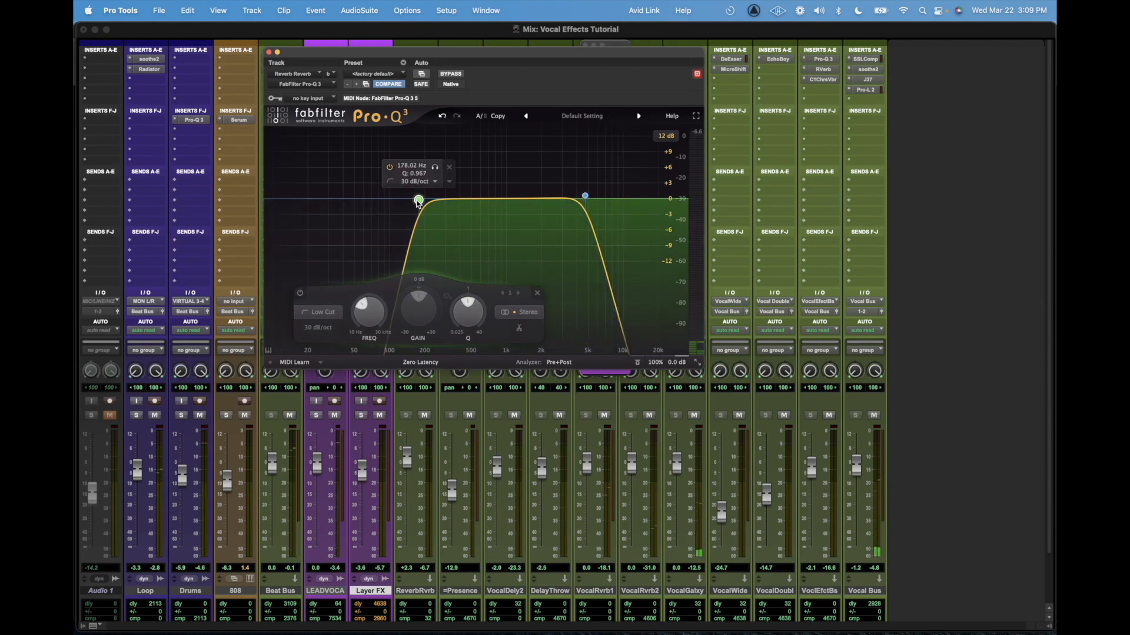
pyautogui.moveTo(417, 201); pyautogui.dragTo(452, 209)
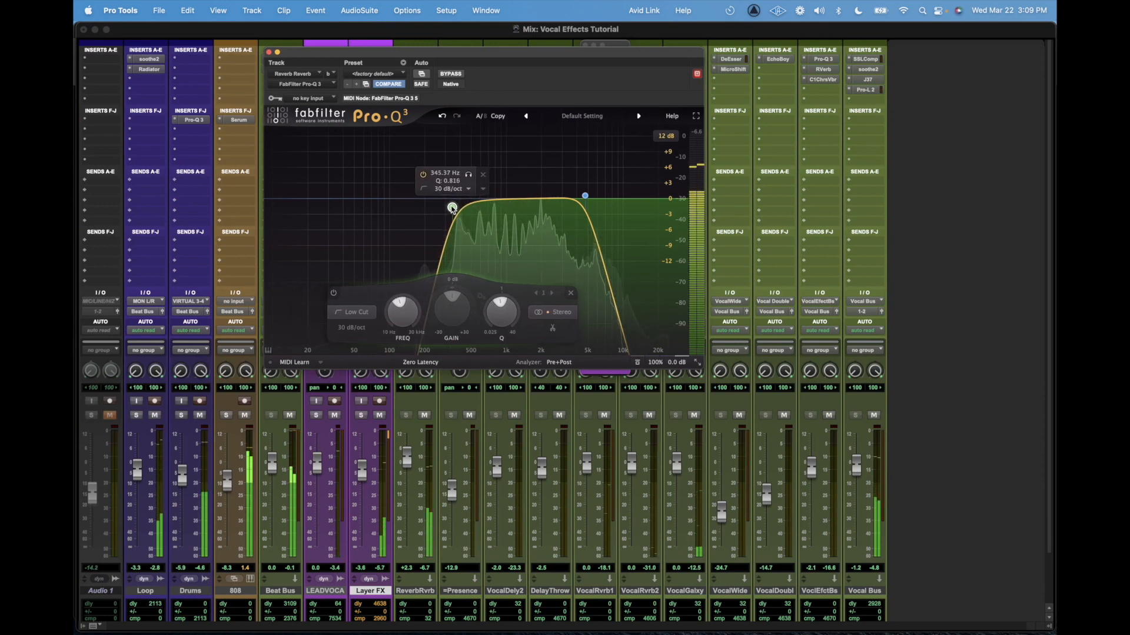
pyautogui.click(268, 52)
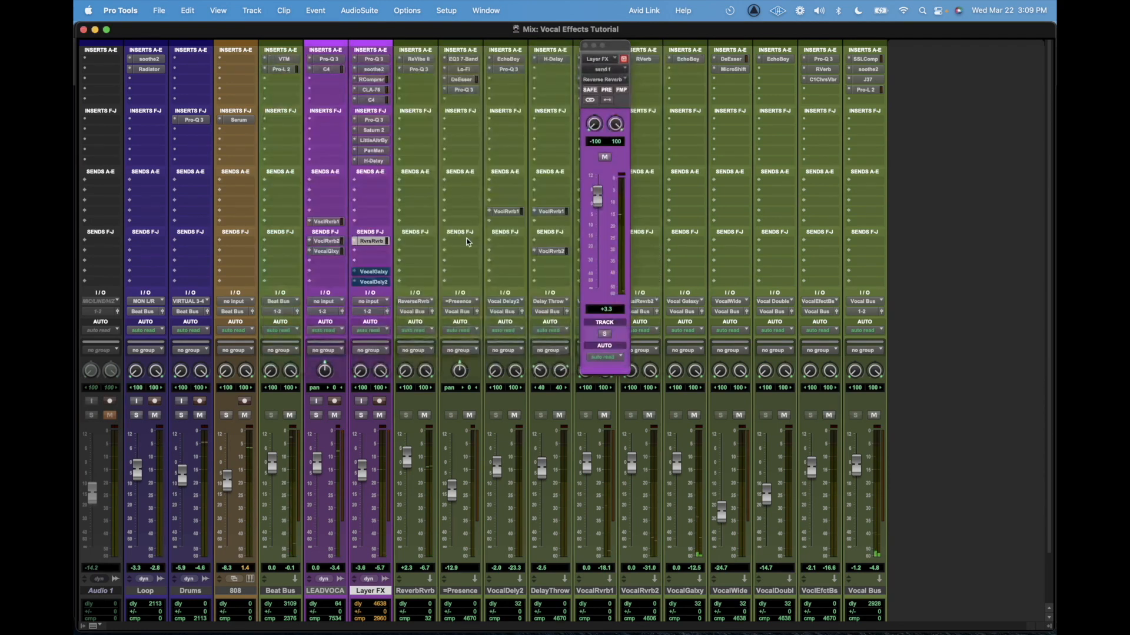
pyautogui.click(585, 46)
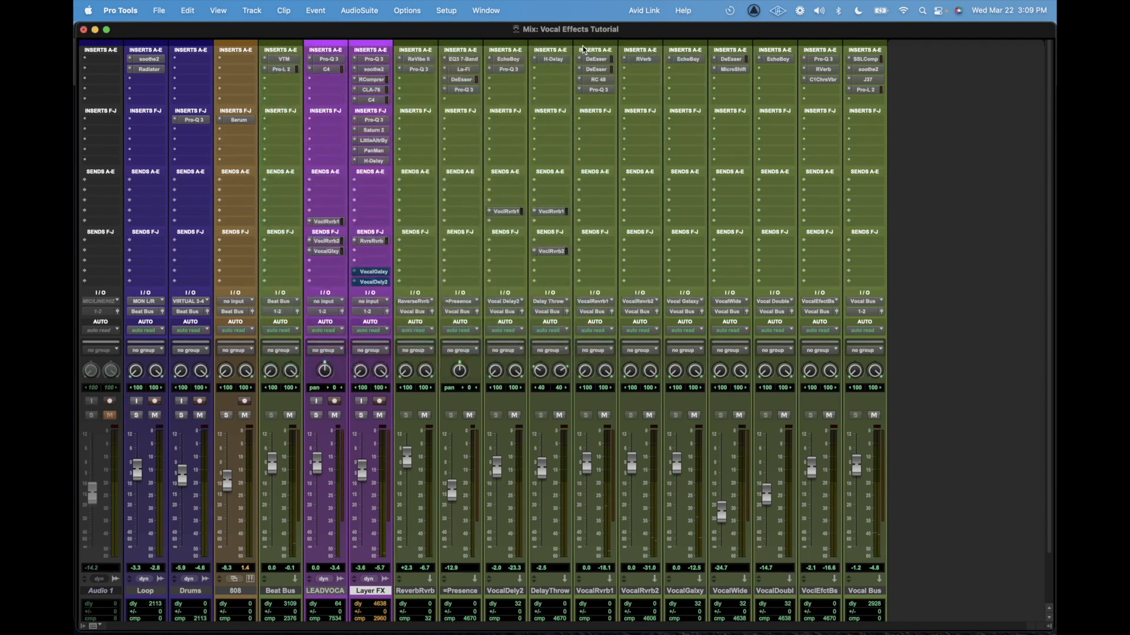
pyautogui.click(375, 272)
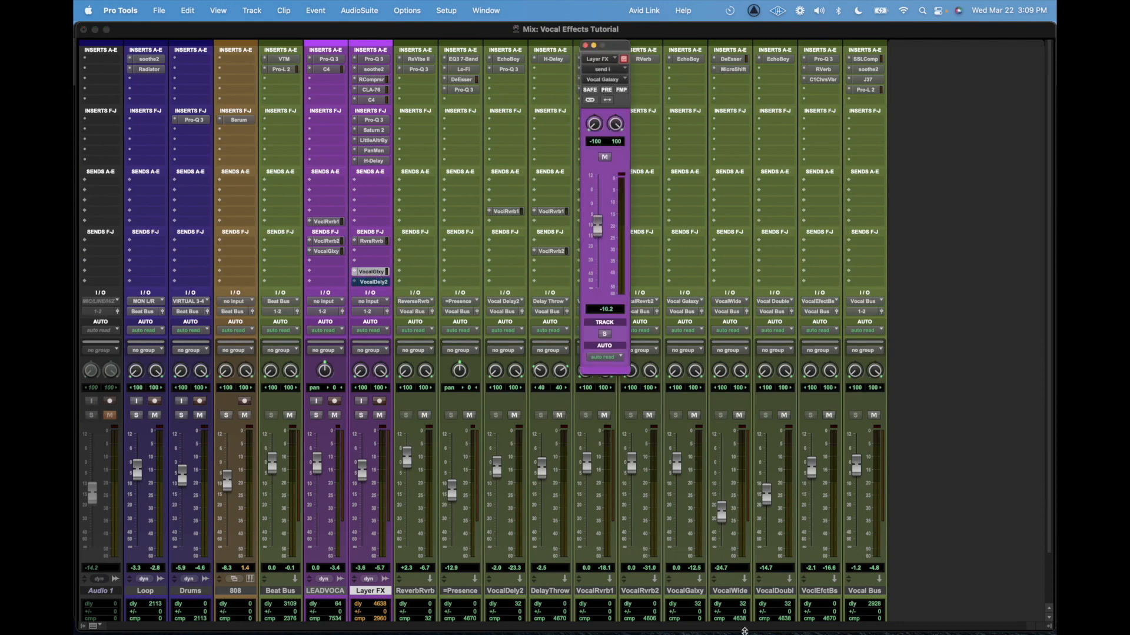
pyautogui.scroll(-1, 634, 624)
pyautogui.click(695, 584)
pyautogui.scroll(1, 695, 584)
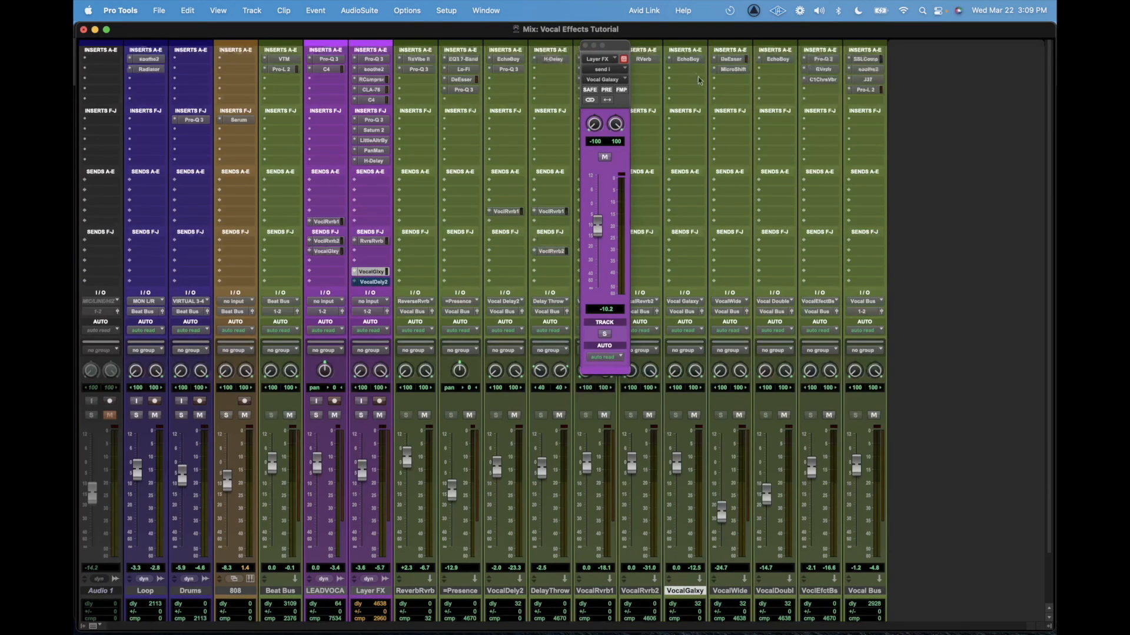
pyautogui.click(688, 60)
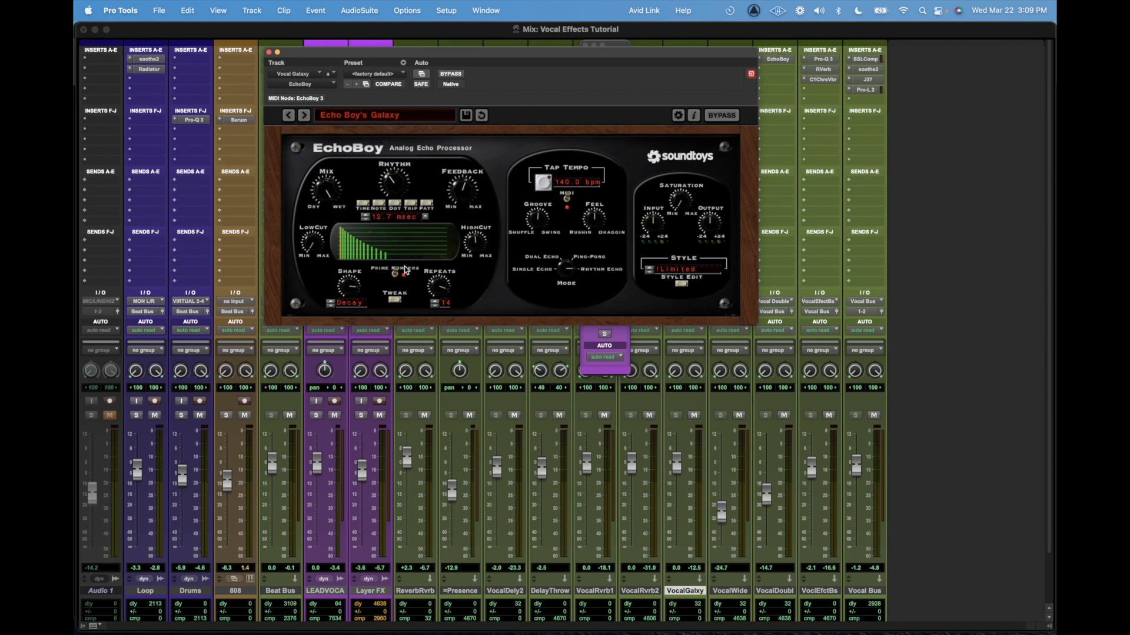
pyautogui.click(269, 53)
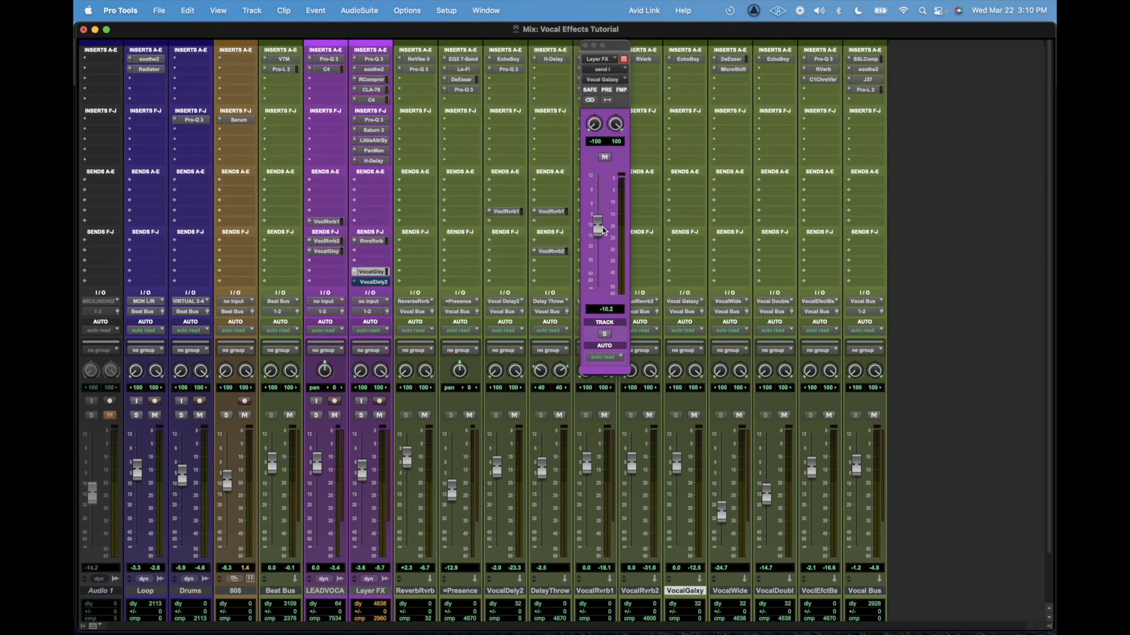
# Solo Layer FX and set its Vocal Galaxy send to -0.4 dB, playing the phrase from 3|1|061 to 4|4|605.
pyautogui.moveTo(603, 229)
pyautogui.mouseDown()
pyautogui.moveTo(598, 288)
pyautogui.moveTo(598, 199)
pyautogui.moveTo(598, 212)
pyautogui.mouseUp()
pyautogui.click(361, 415)
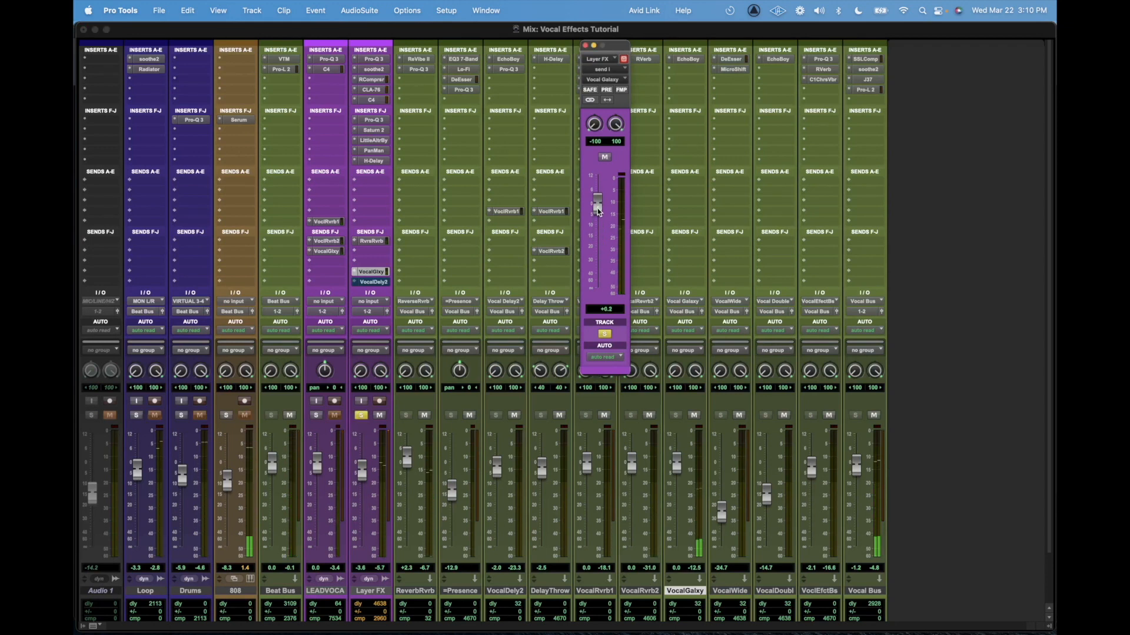
pyautogui.press('super+equal')
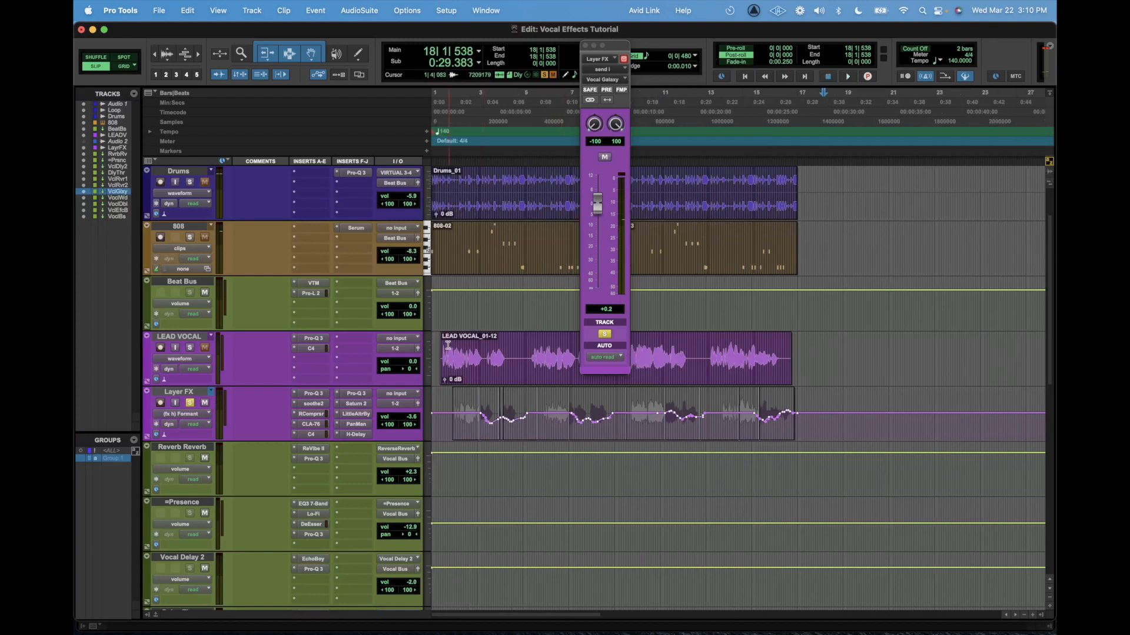
pyautogui.moveTo(477, 420); pyautogui.dragTo(521, 425)
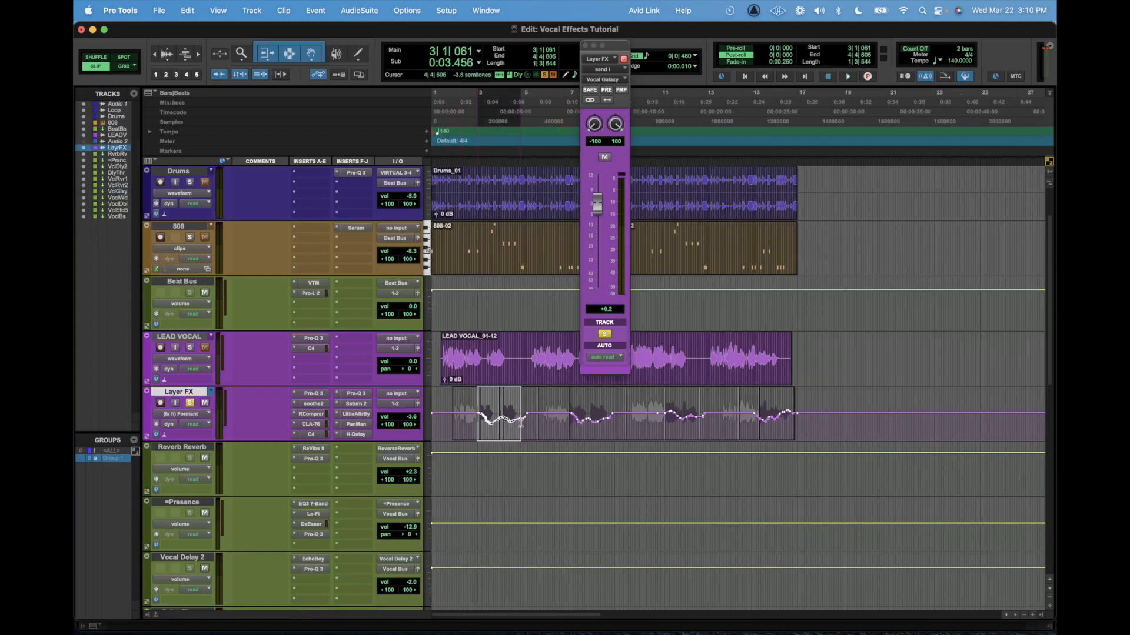
pyautogui.press('space')
pyautogui.moveTo(597, 211)
pyautogui.mouseDown()
pyautogui.moveTo(598, 193)
pyautogui.moveTo(594, 210)
pyautogui.mouseUp()
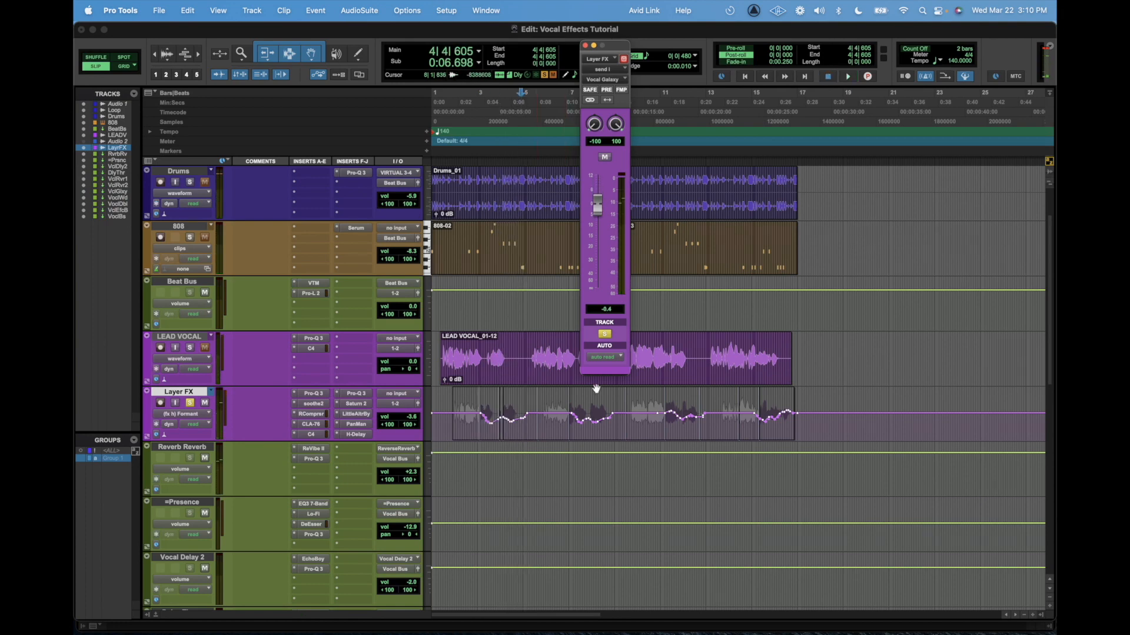
# Mute Layer FX's Vocal Galaxy send, play from 3|1|539 to hear the layer without it, and unmute the send.
pyautogui.click(604, 157)
pyautogui.click(481, 427)
pyautogui.press('space')
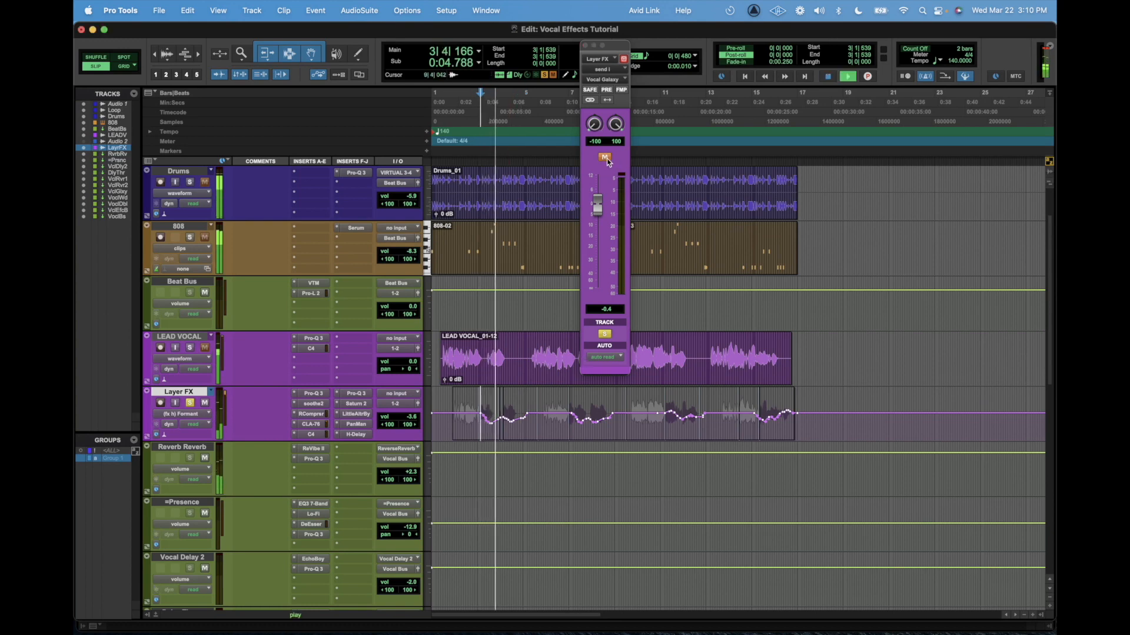
pyautogui.press('space')
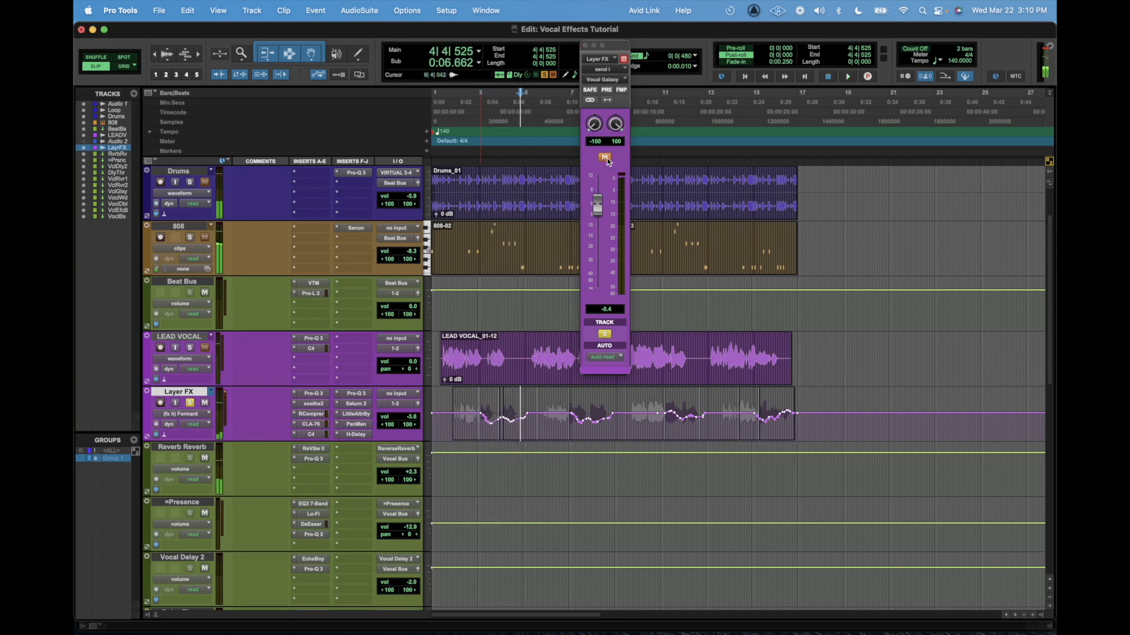
pyautogui.click(607, 162)
# Try Layer FX's Vocal Galaxy send at about -9 dB from 3|1|061, return it to -0.4 dB and close the send.
pyautogui.moveTo(597, 209)
pyautogui.mouseDown()
pyautogui.moveTo(598, 274)
pyautogui.moveTo(600, 227)
pyautogui.mouseUp()
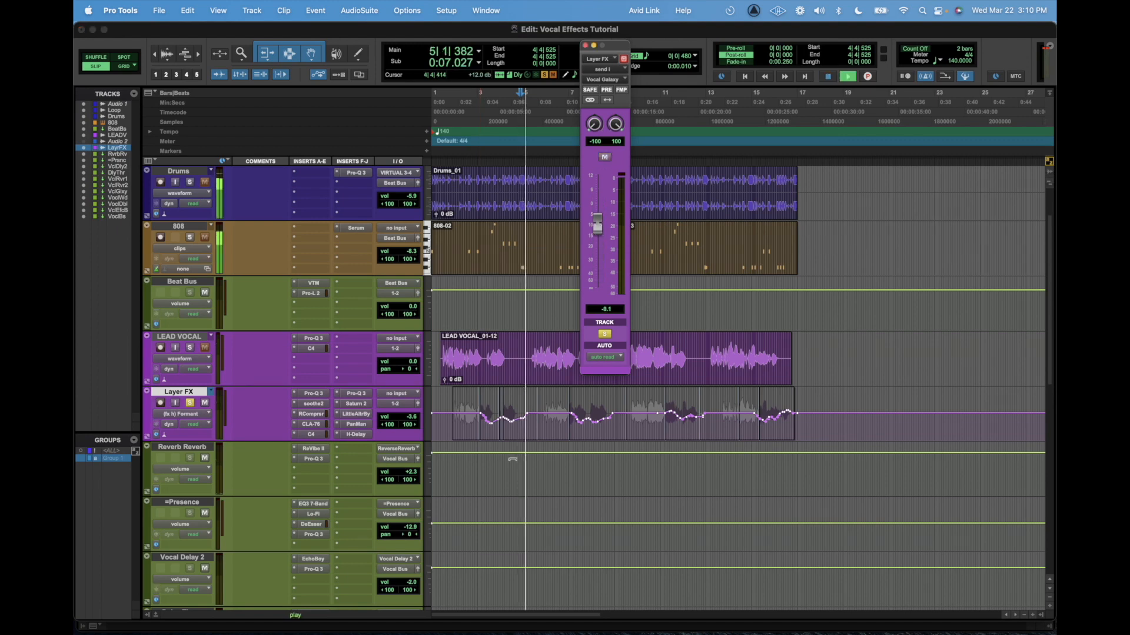
pyautogui.click(478, 429)
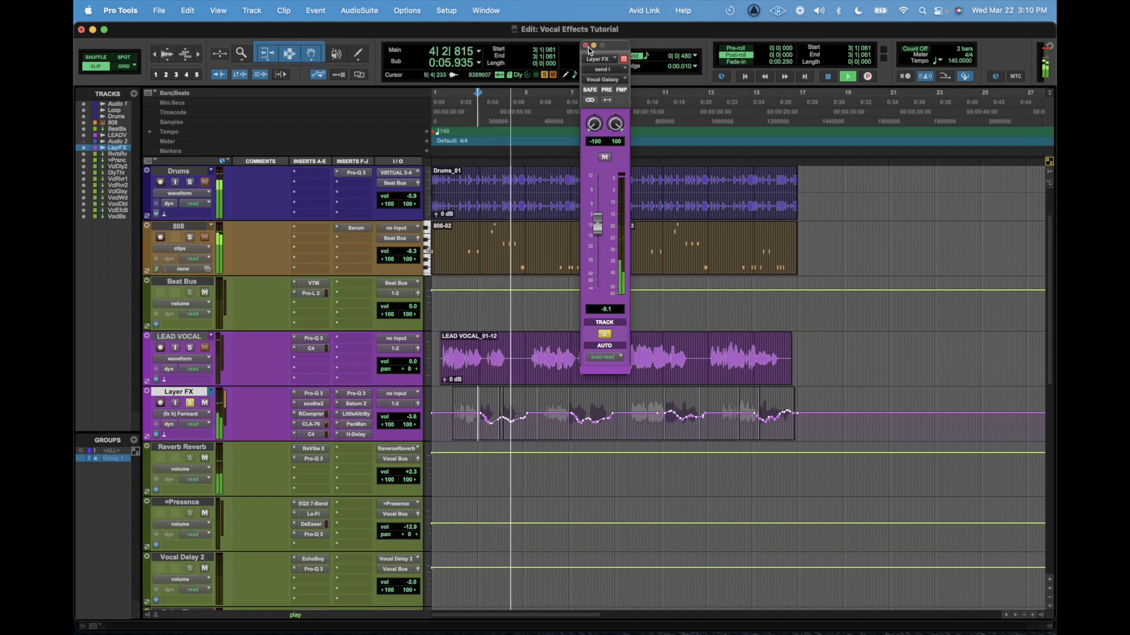
pyautogui.moveTo(597, 222); pyautogui.dragTo(598, 204)
pyautogui.press('space')
pyautogui.press('space')
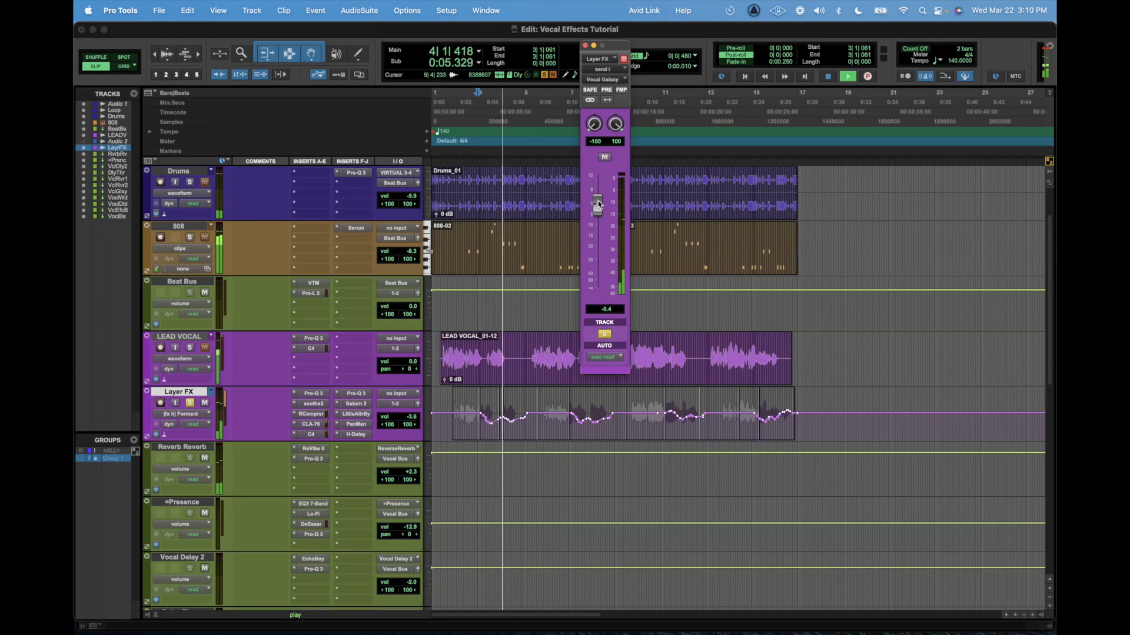
pyautogui.press('super+equal')
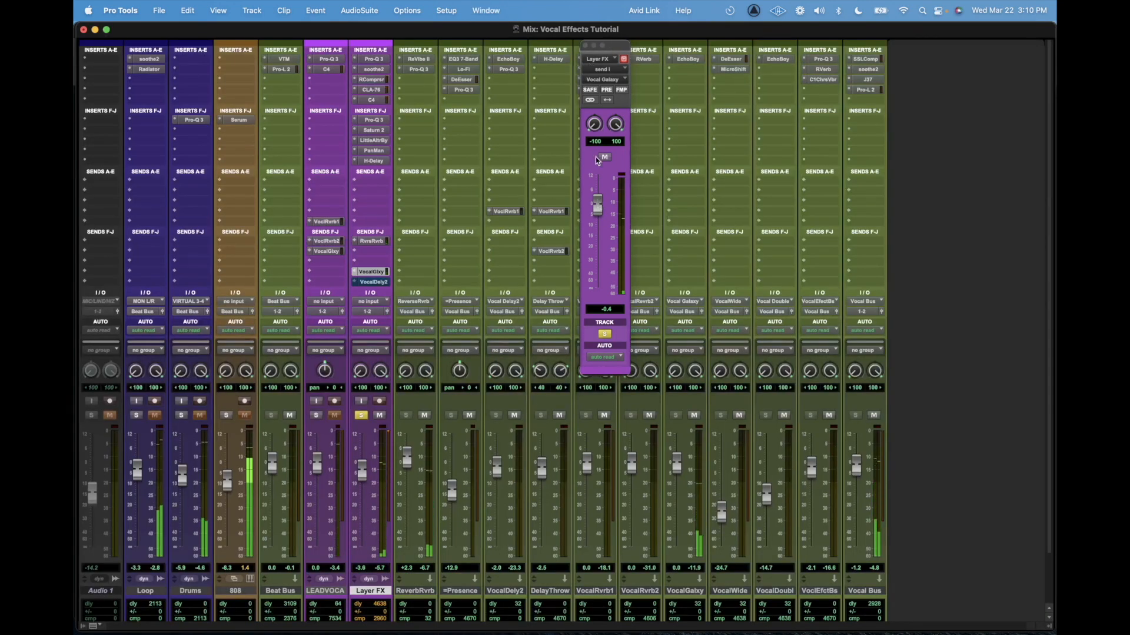
pyautogui.click(584, 46)
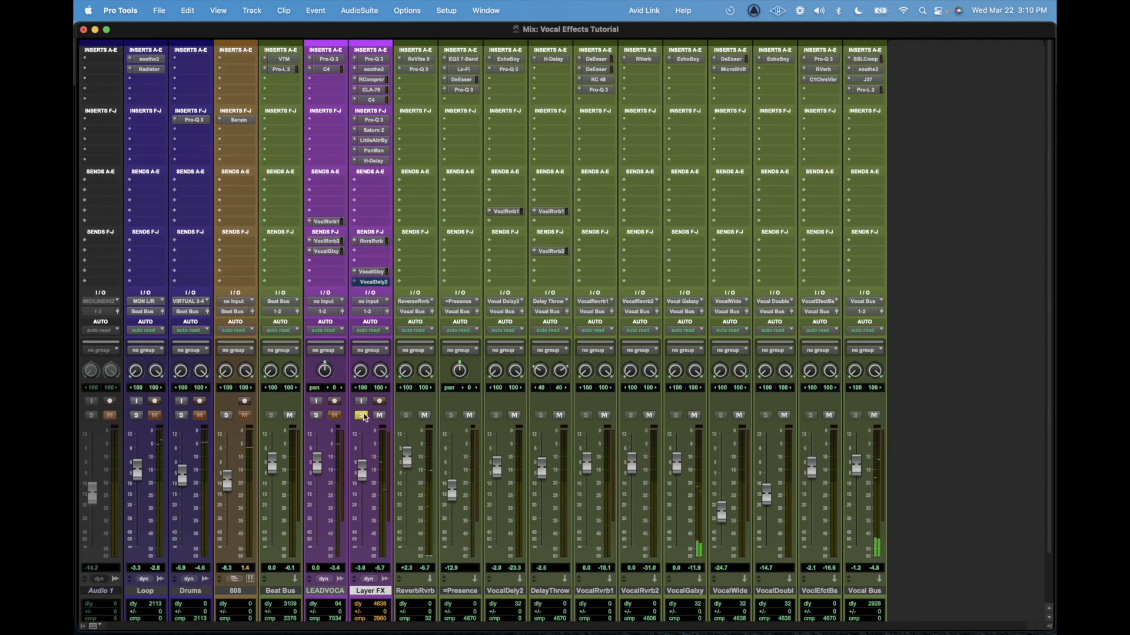
# Unmute Layer FX's Vocal Delay 2 send, set it to -3.6 dB, and check the Vocal Delay 2 track's EchoBoy.
pyautogui.click(371, 281)
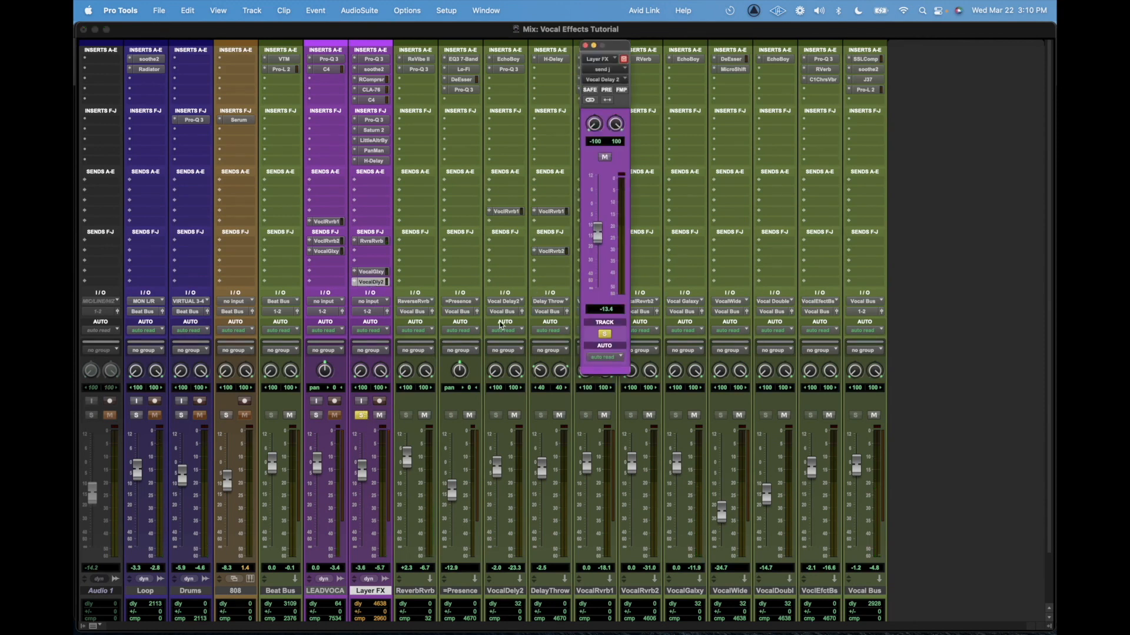
pyautogui.moveTo(597, 233); pyautogui.dragTo(598, 217)
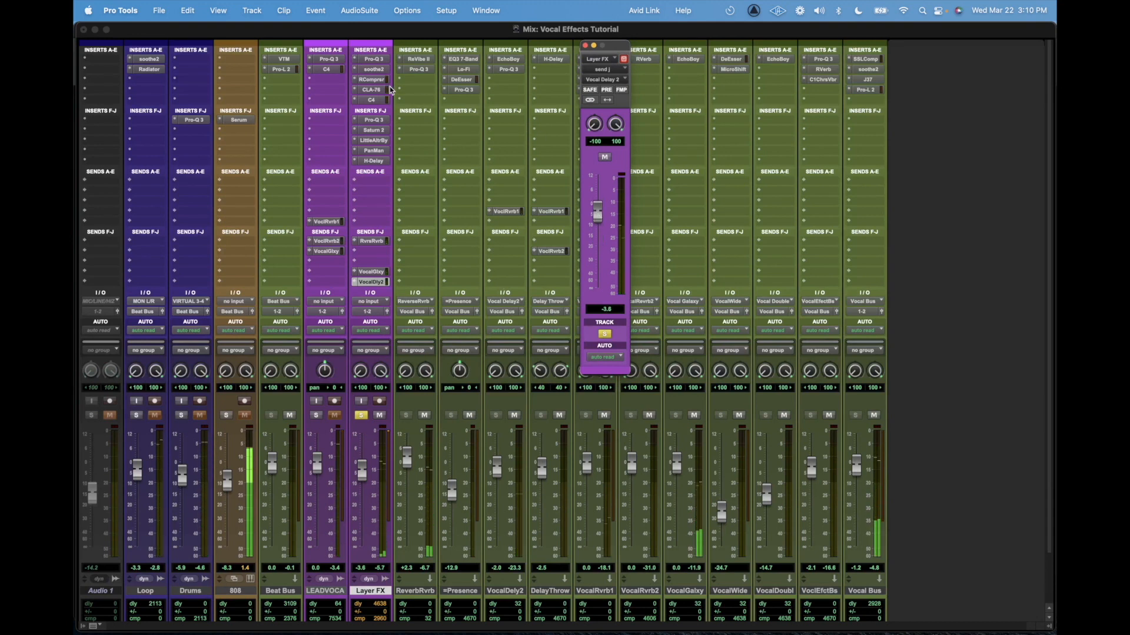
pyautogui.click(509, 59)
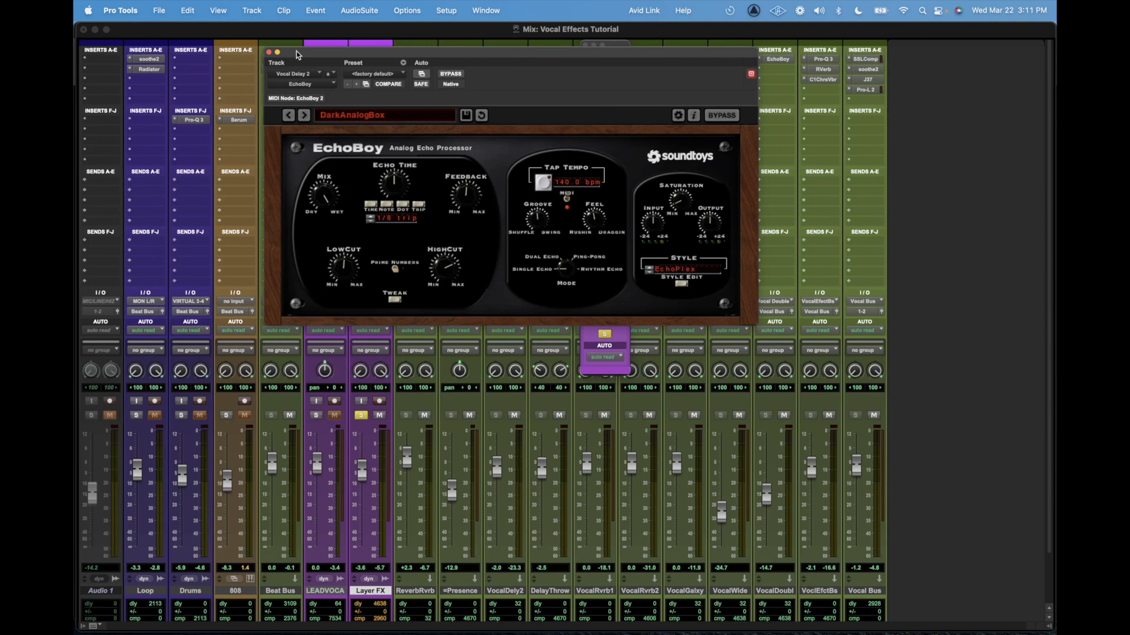
pyautogui.click(269, 52)
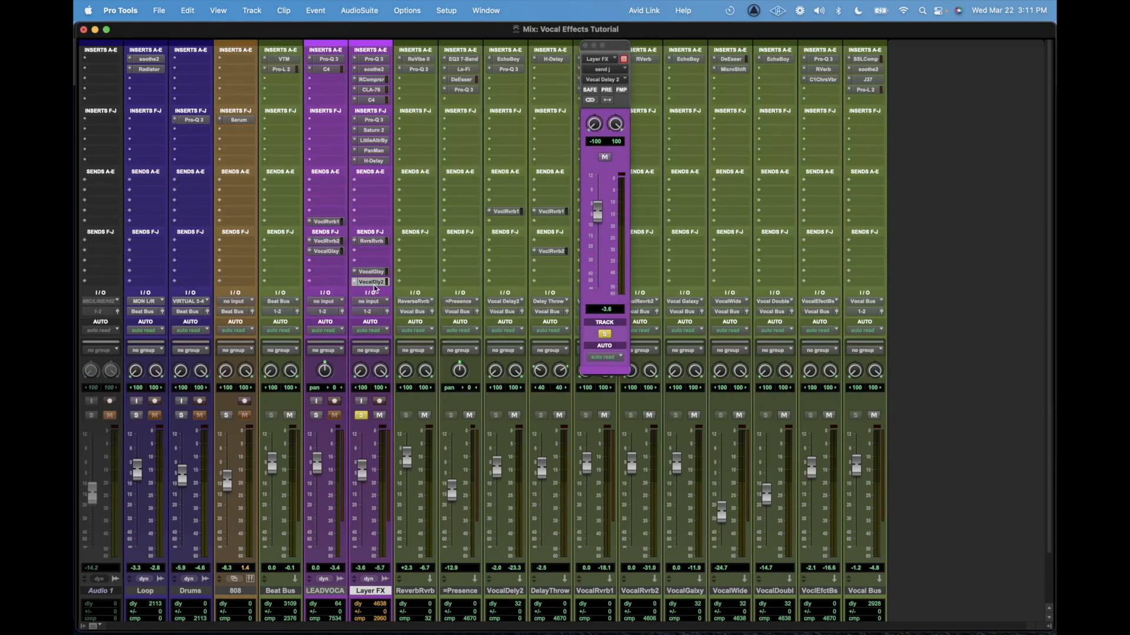
# Review Layer FX's H-Delay settings and mute its Vocal Delay 2 send.
pyautogui.click(370, 161)
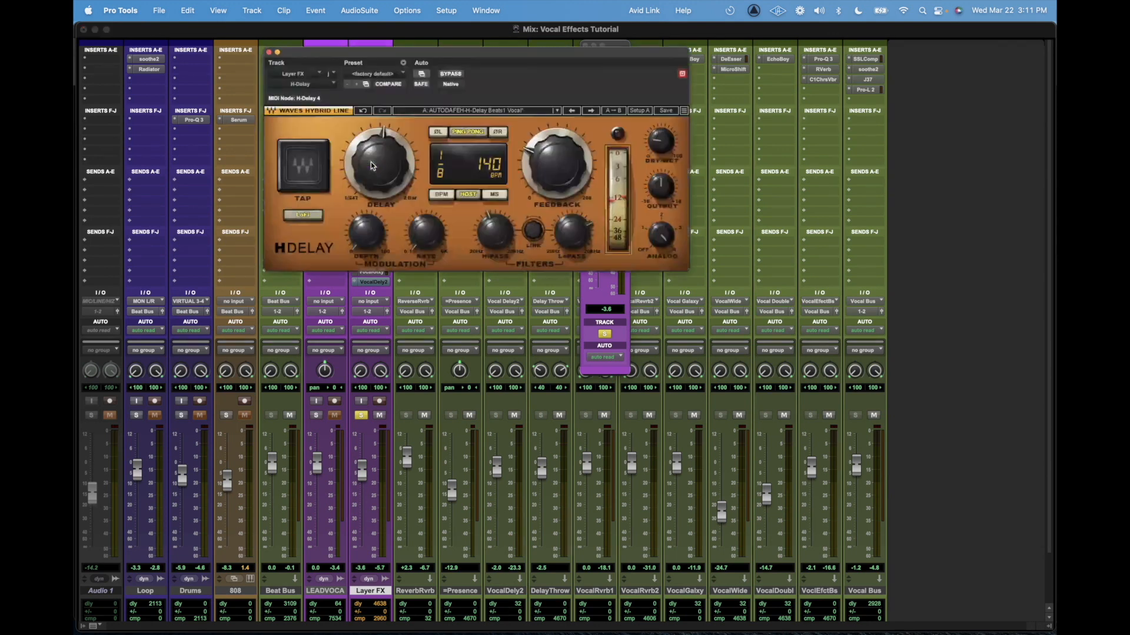
pyautogui.click(266, 50)
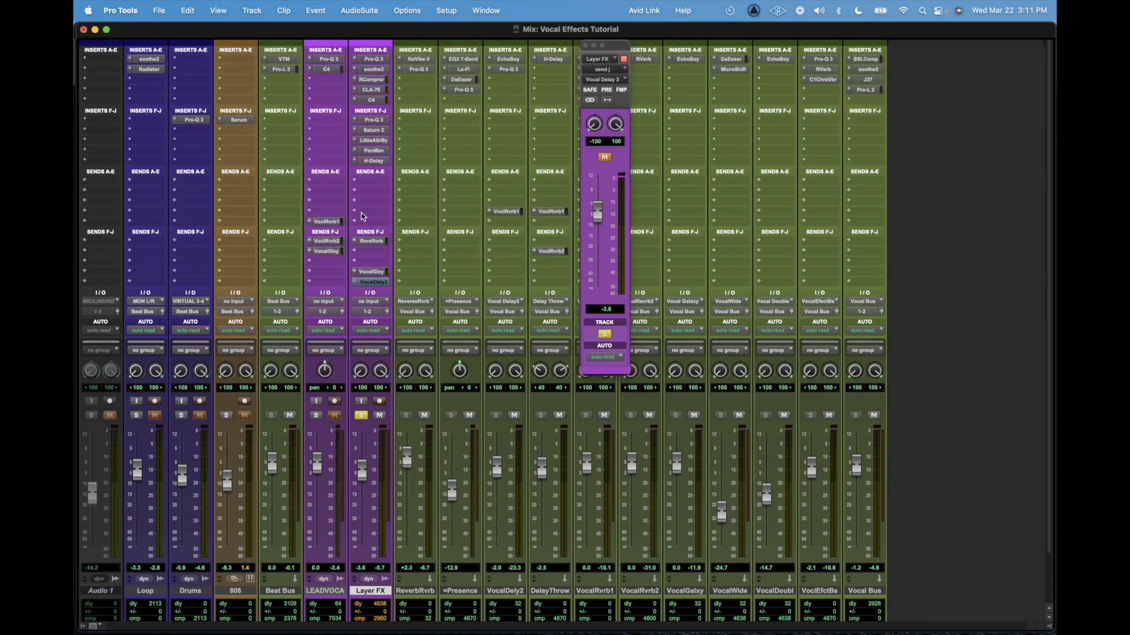
# Add a Vocal Reverb 1 send to Layer FX and review the RC 48 settings on the Vocal Reverb 1 track.
pyautogui.click(378, 242)
pyautogui.click(376, 272)
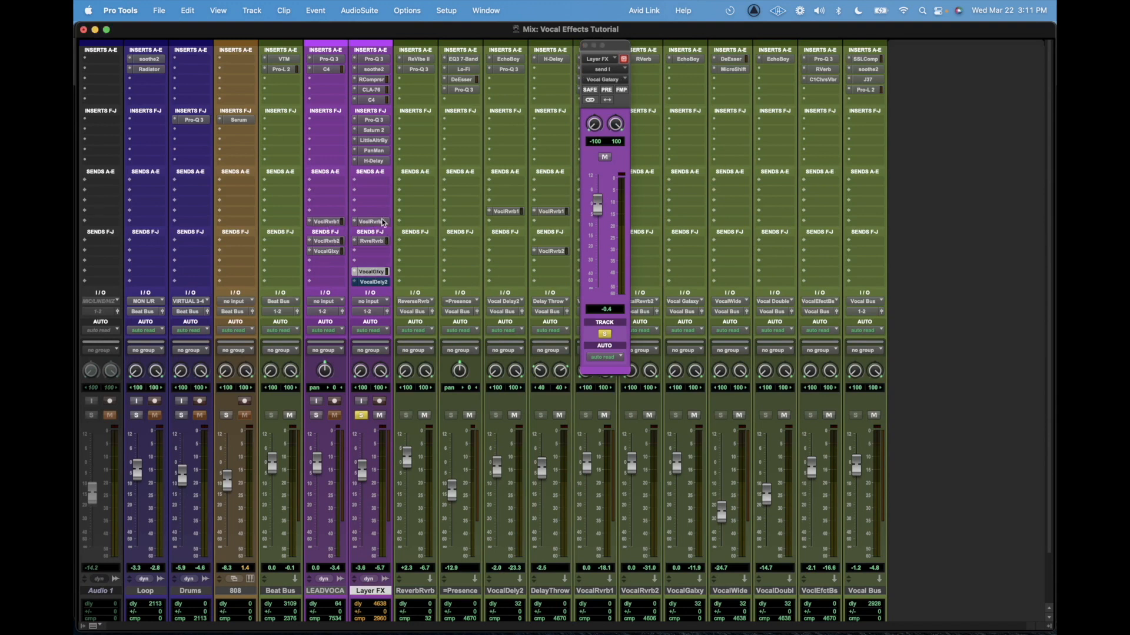
pyautogui.click(382, 222)
pyautogui.click(602, 589)
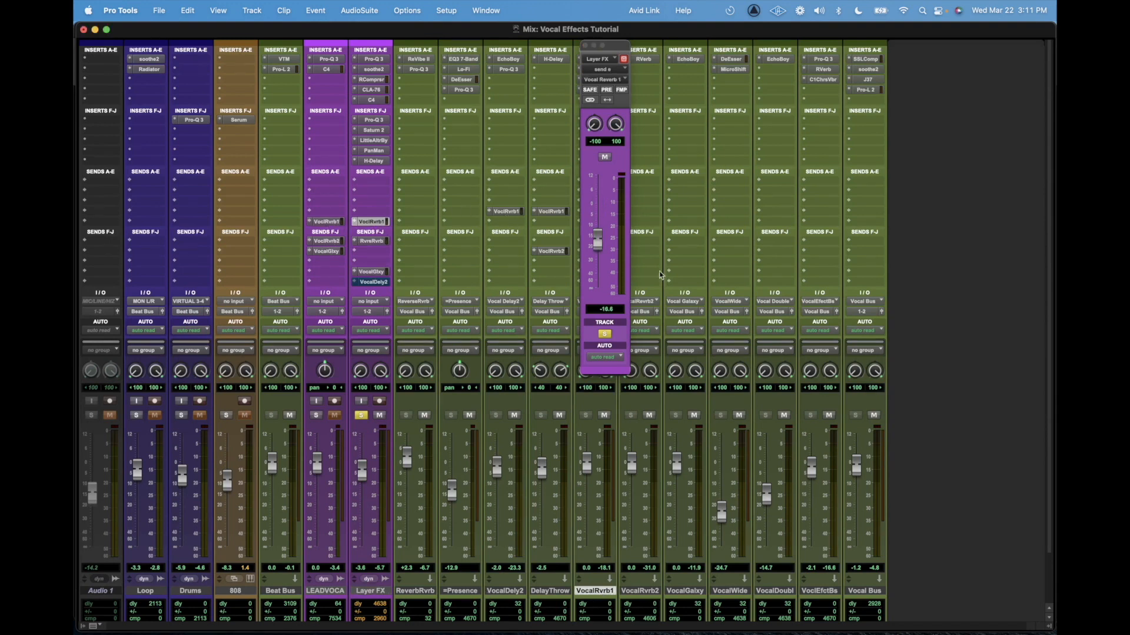
pyautogui.click(585, 46)
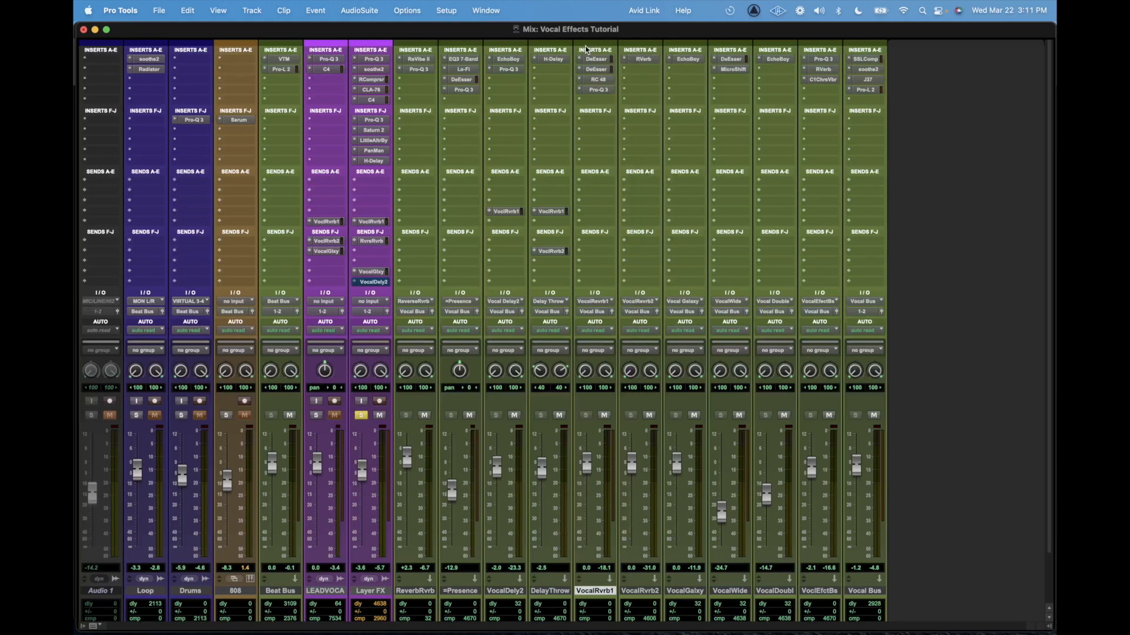
pyautogui.click(599, 80)
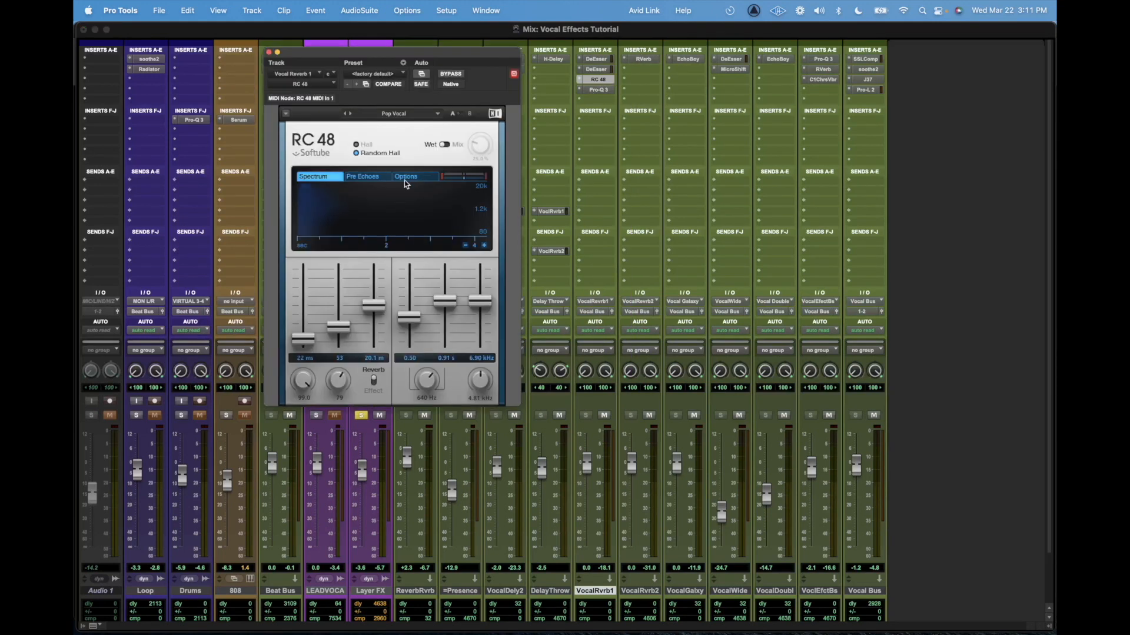
pyautogui.click(270, 53)
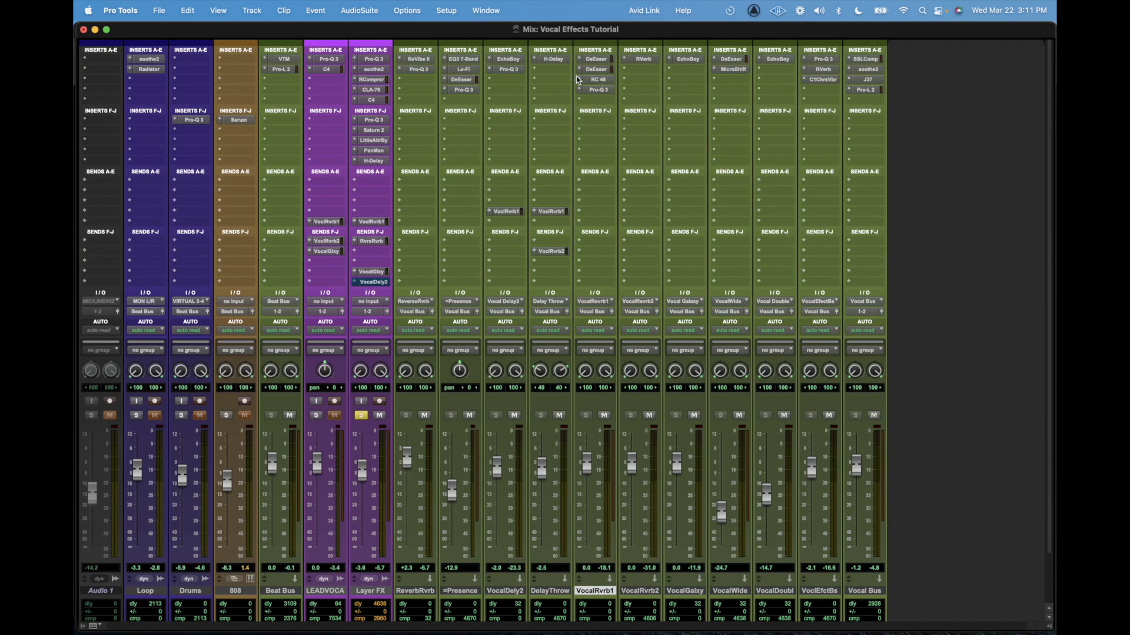
# Lower Layer FX's Vocal Reverb 1 send to -23.1 dB while playing from 2|4|830, and unsolo Layer FX.
pyautogui.press('super+equal')
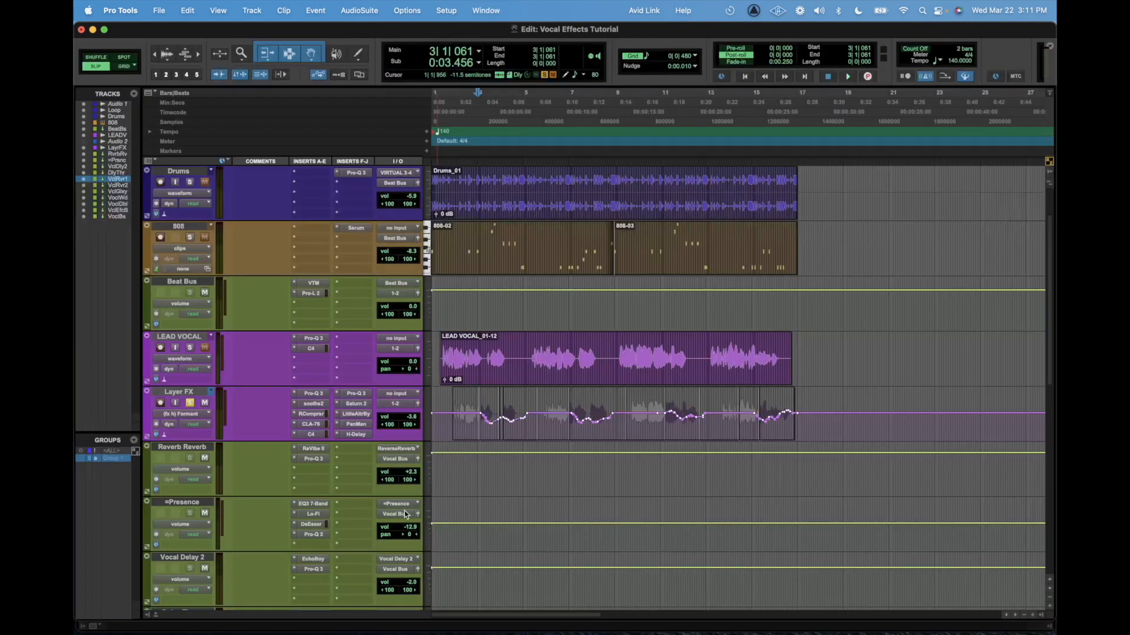
pyautogui.click(474, 422)
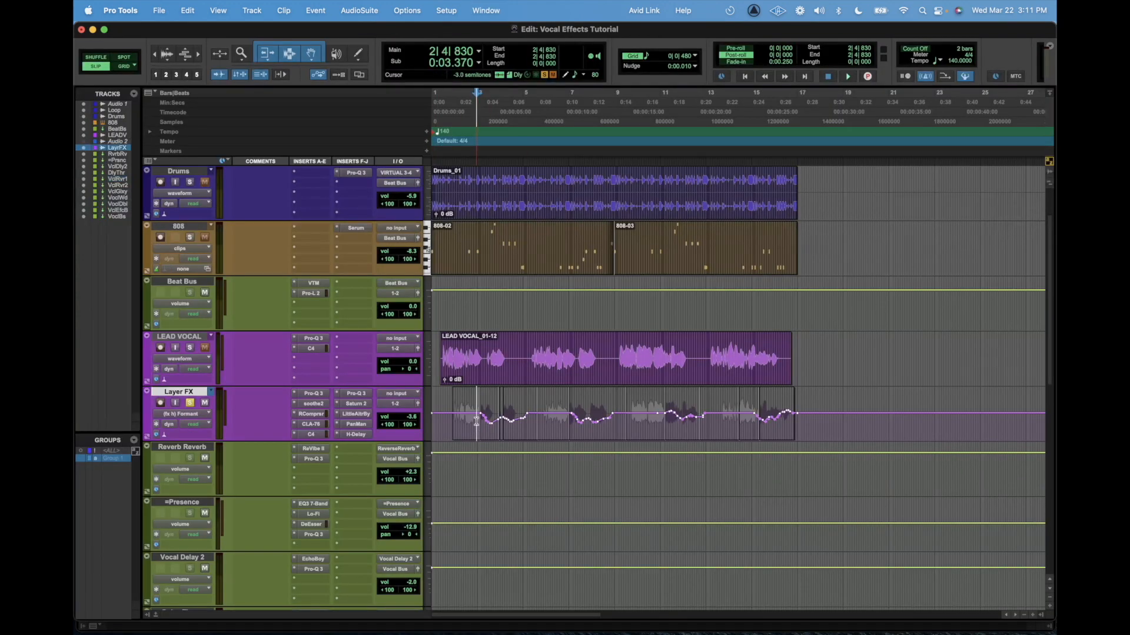
pyautogui.press('space')
pyautogui.press('super+equal')
pyautogui.click(372, 222)
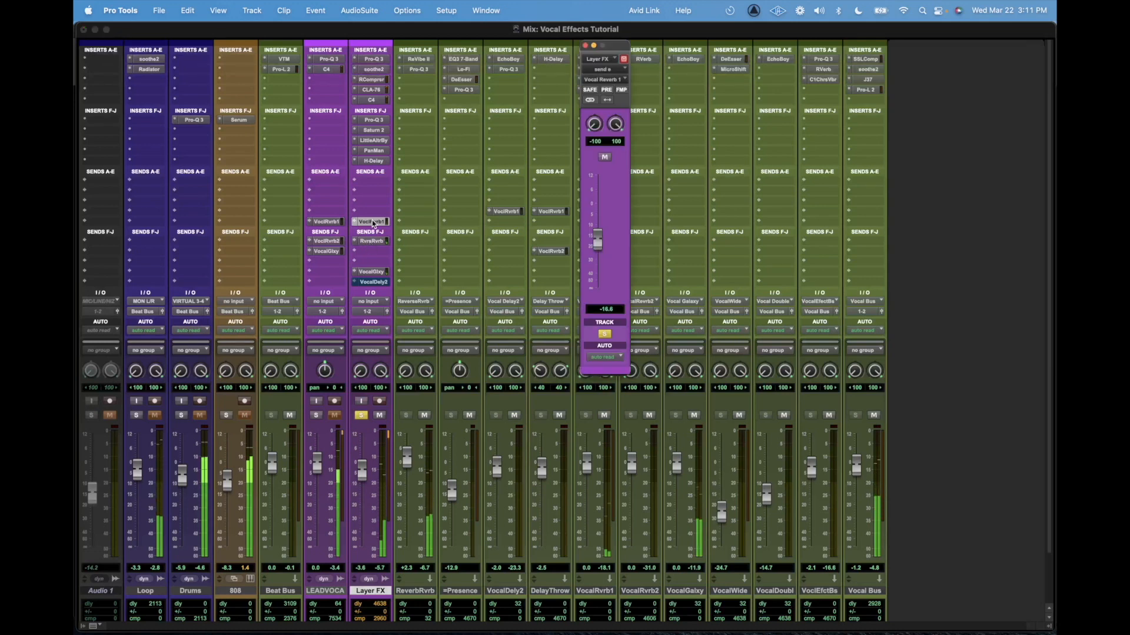
pyautogui.moveTo(597, 239)
pyautogui.mouseDown()
pyautogui.moveTo(596, 201)
pyautogui.moveTo(593, 248)
pyautogui.mouseUp()
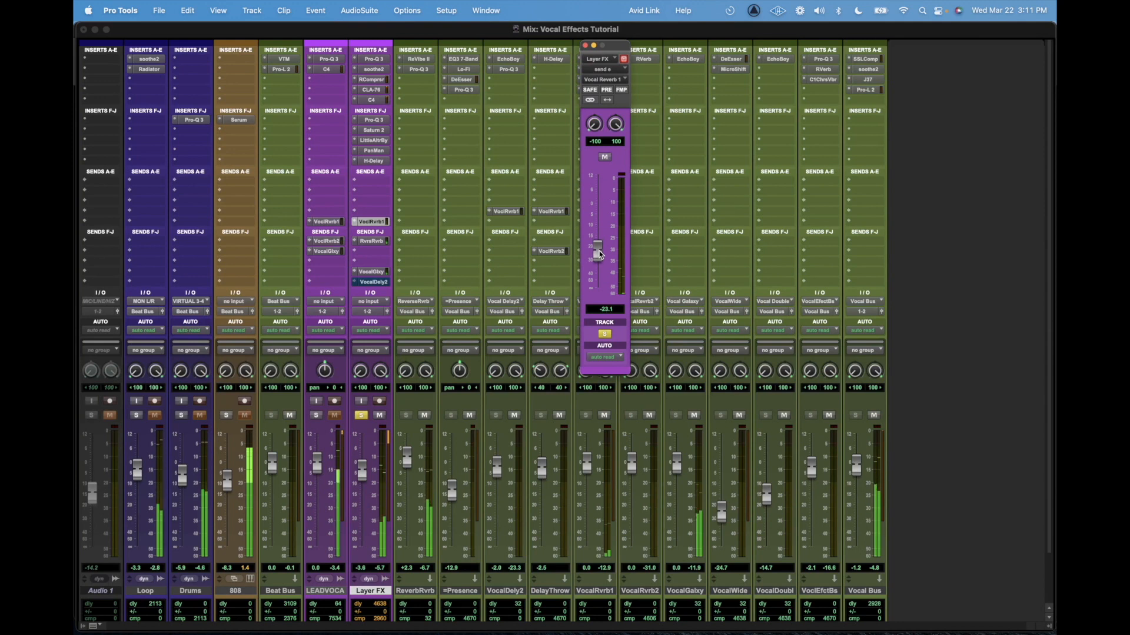
pyautogui.click(360, 415)
pyautogui.click(586, 46)
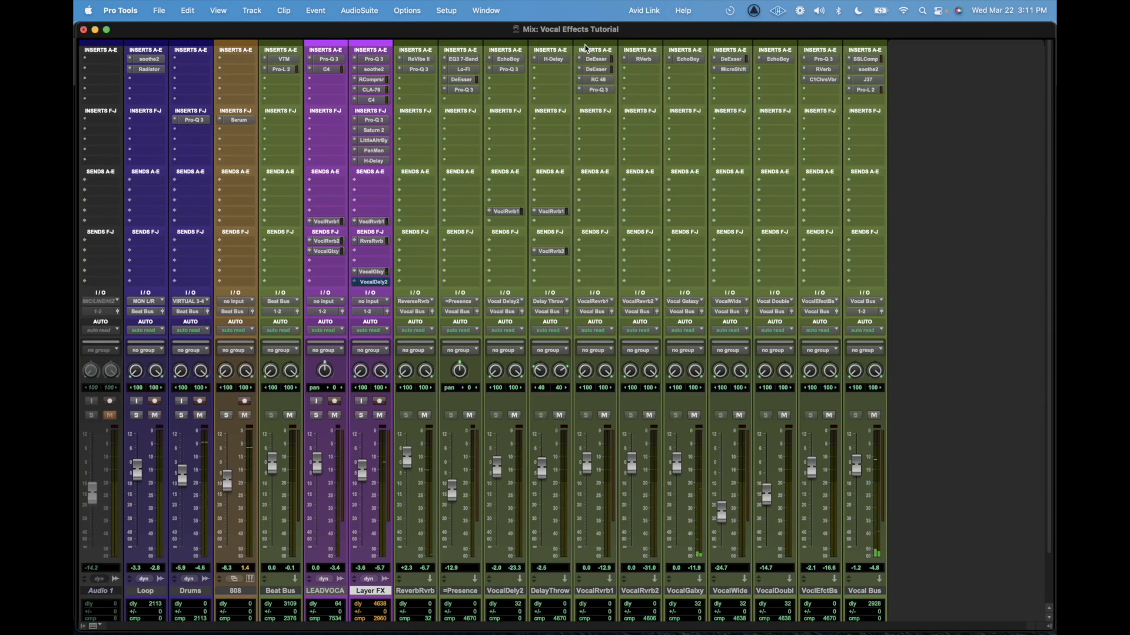
# Mute Layer FX and play the mix from the beginning to hear it without the effect layer.
pyautogui.press('super+equal')
pyautogui.press('Return')
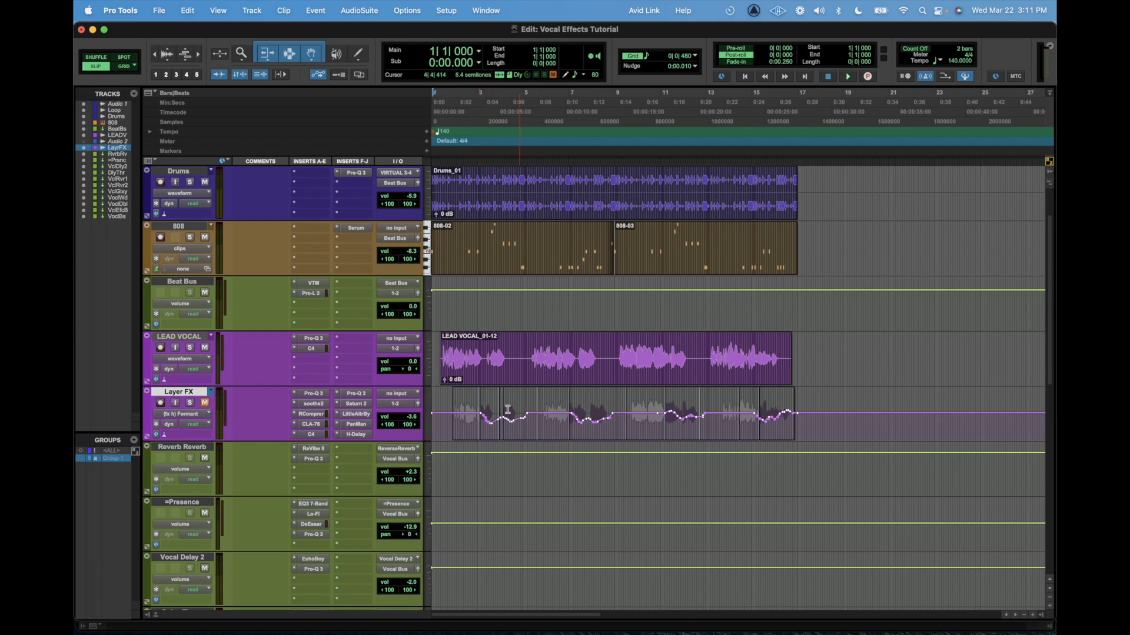
pyautogui.press('space')
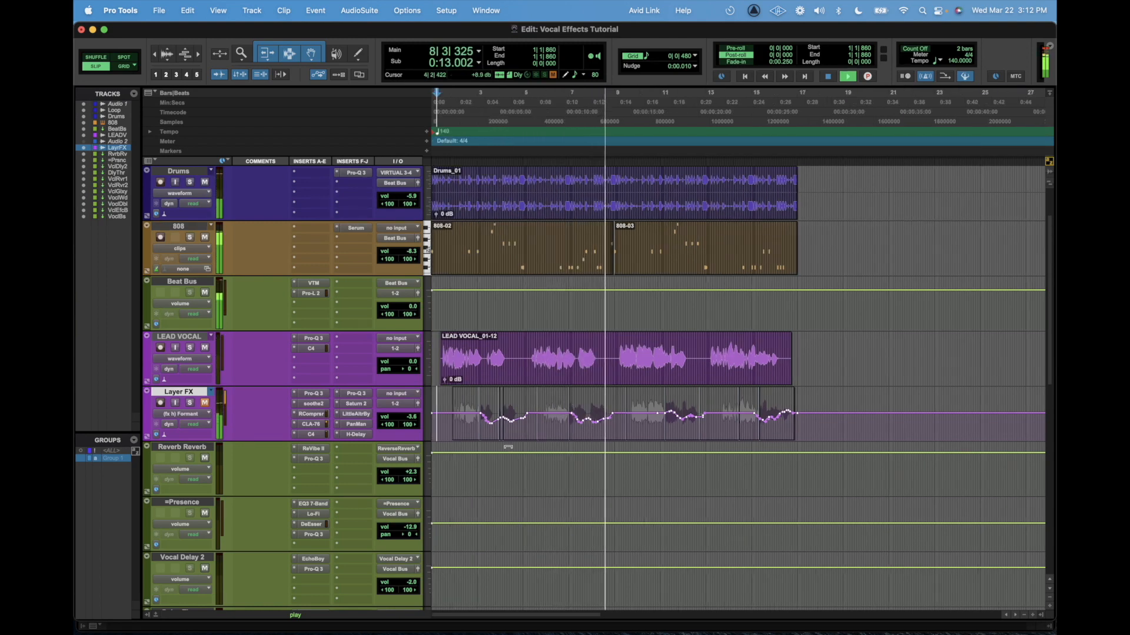
pyautogui.press('space')
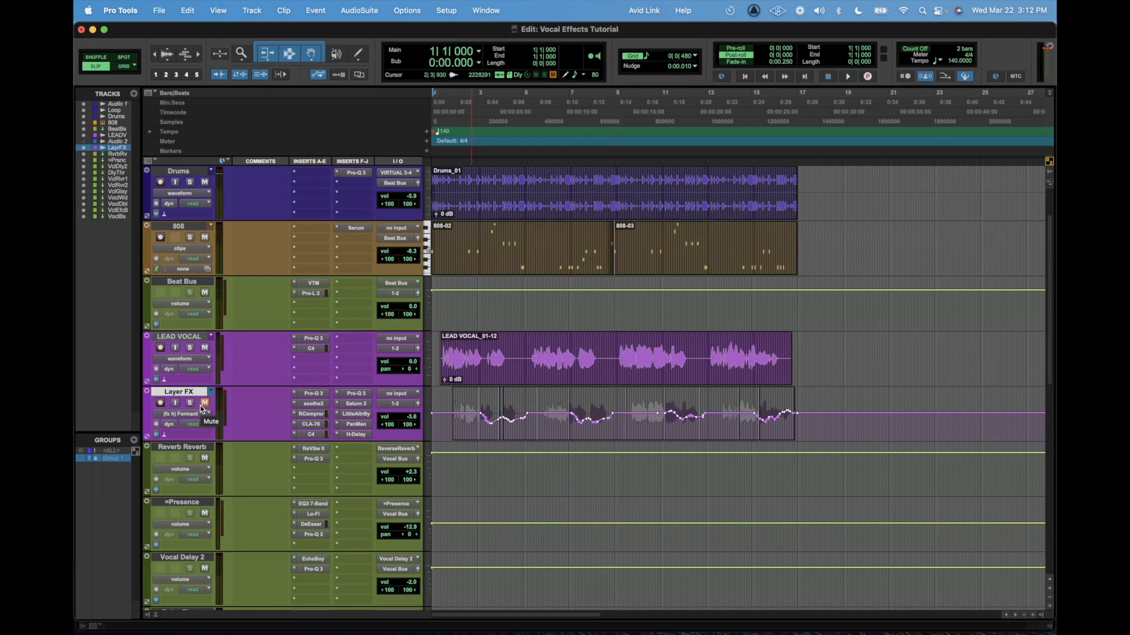
# Play the mix from the beginning with Layer FX unmuted, and lower its volume line to -6.3 dB in volume view.
pyautogui.press('space')
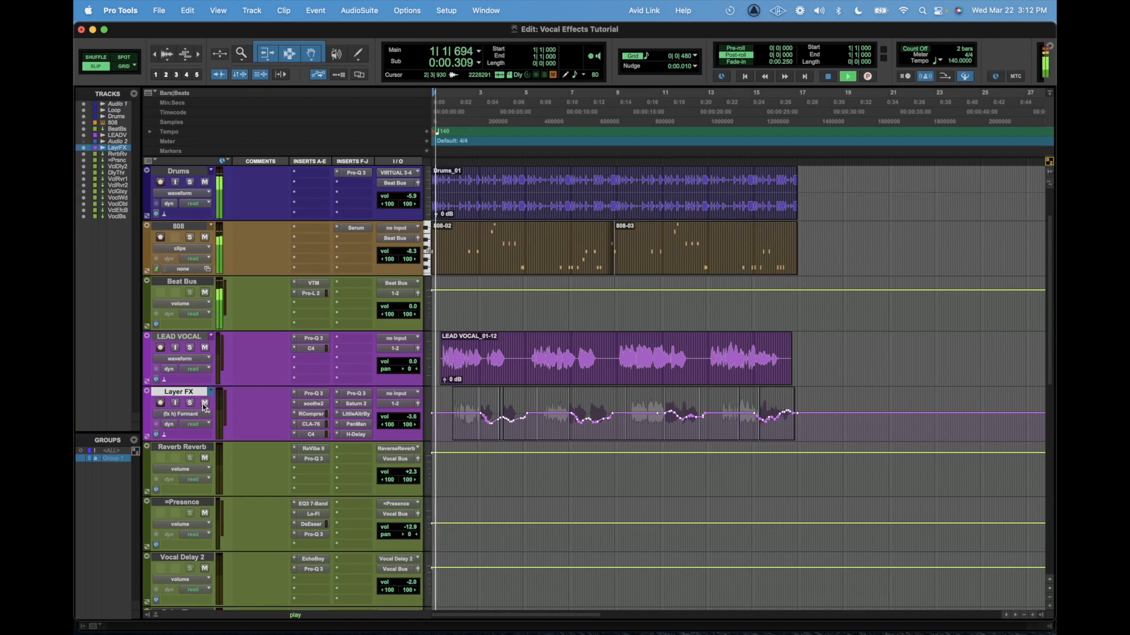
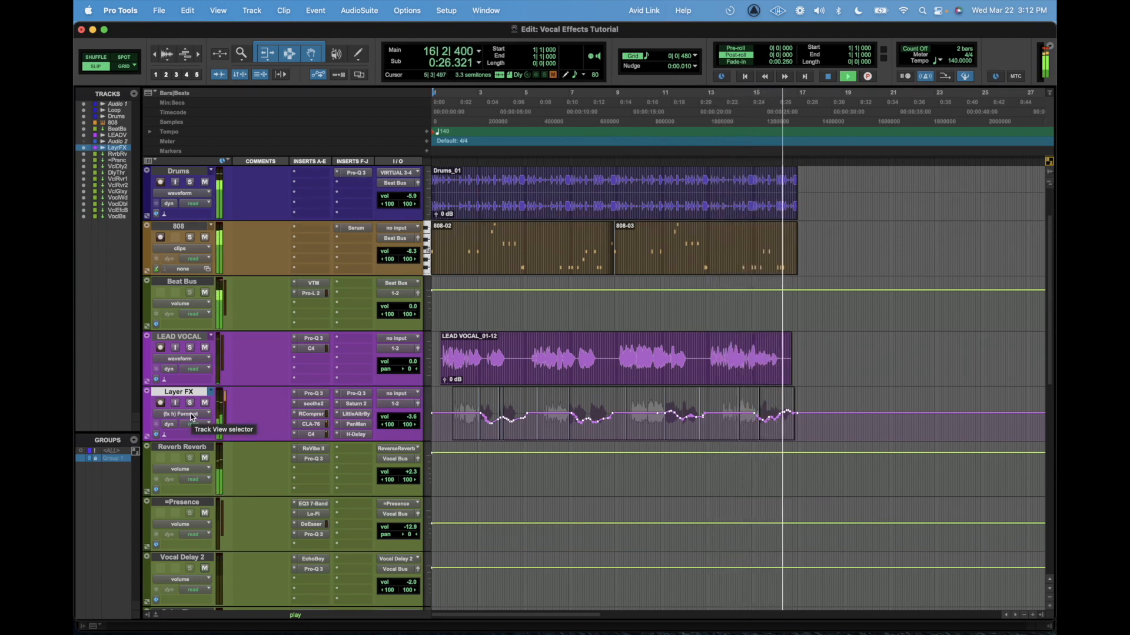
pyautogui.press('space')
pyautogui.click(193, 415)
pyautogui.click(183, 338)
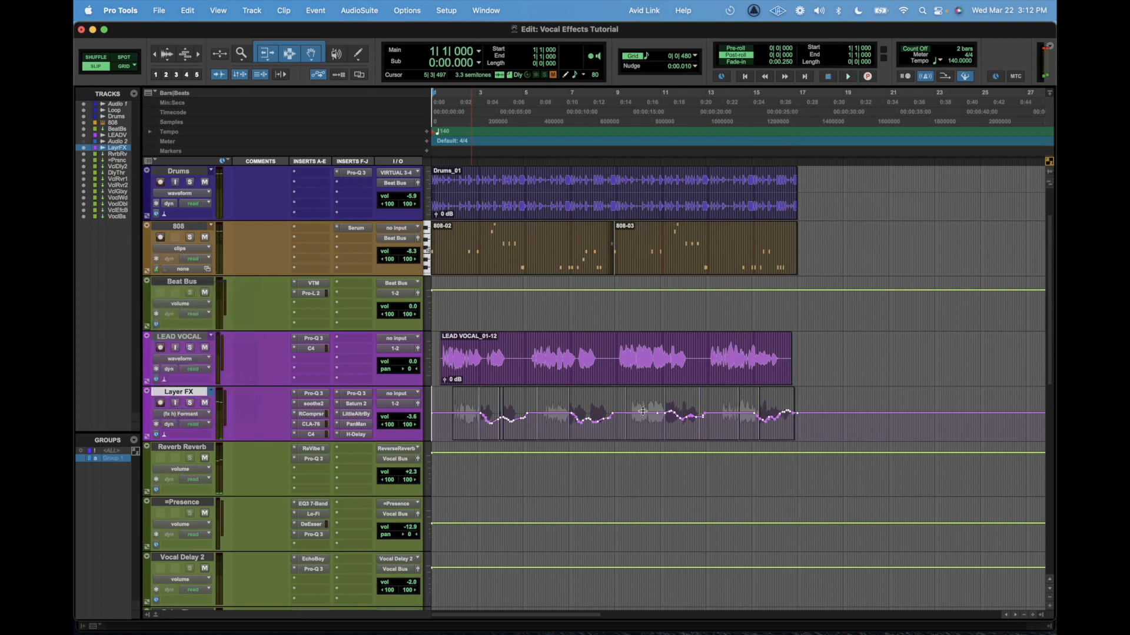
pyautogui.moveTo(855, 392); pyautogui.dragTo(853, 429)
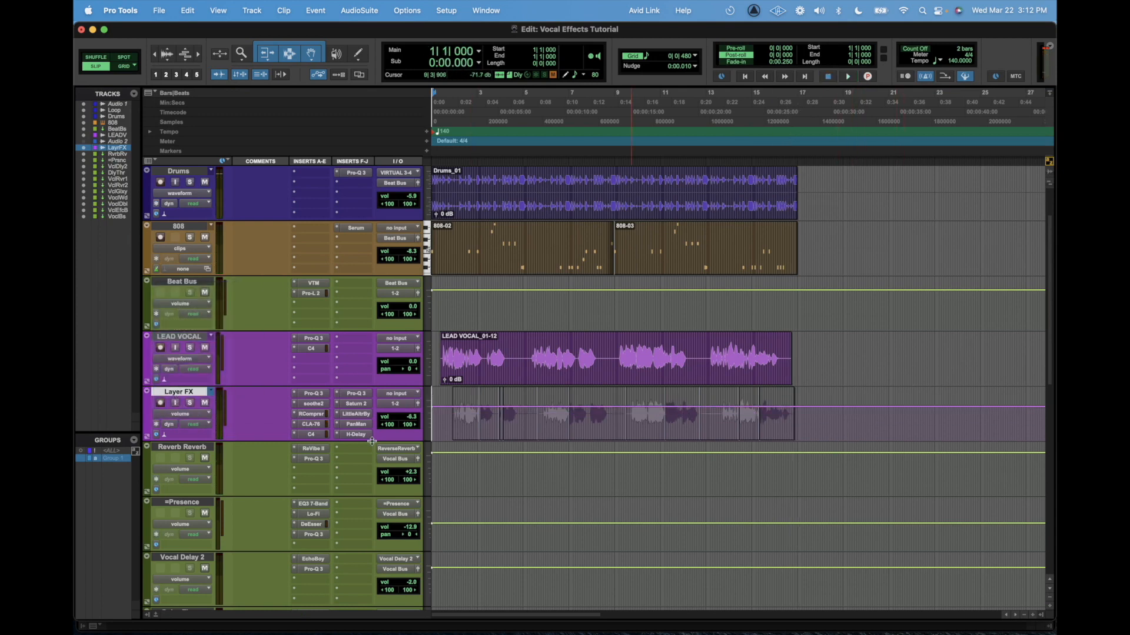
# Set the high cut of Layer FX's second Pro-Q 3 to 5904.4 Hz, and refine it to 6278.9 Hz while playing from 2|4|544.
pyautogui.press('super+equal')
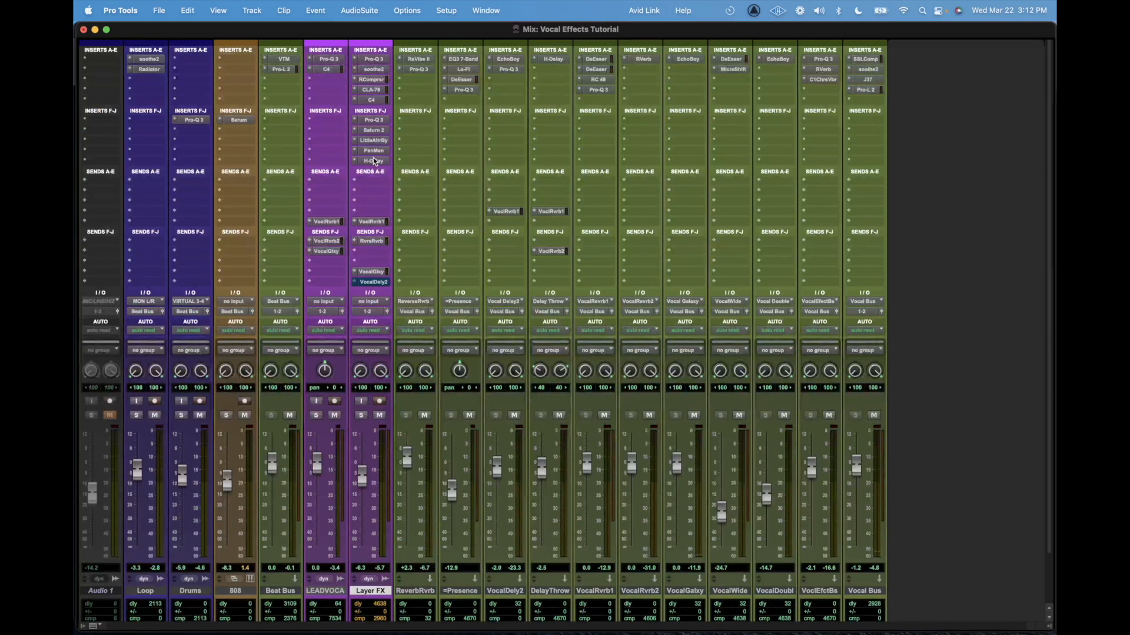
pyautogui.click(381, 123)
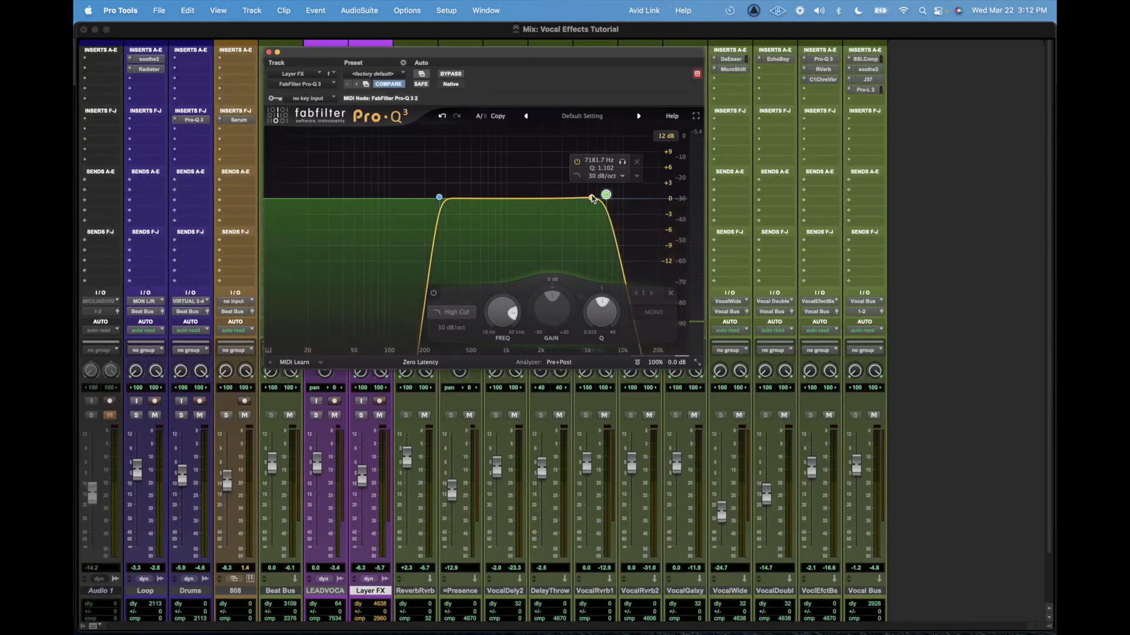
pyautogui.moveTo(604, 196); pyautogui.dragTo(595, 197)
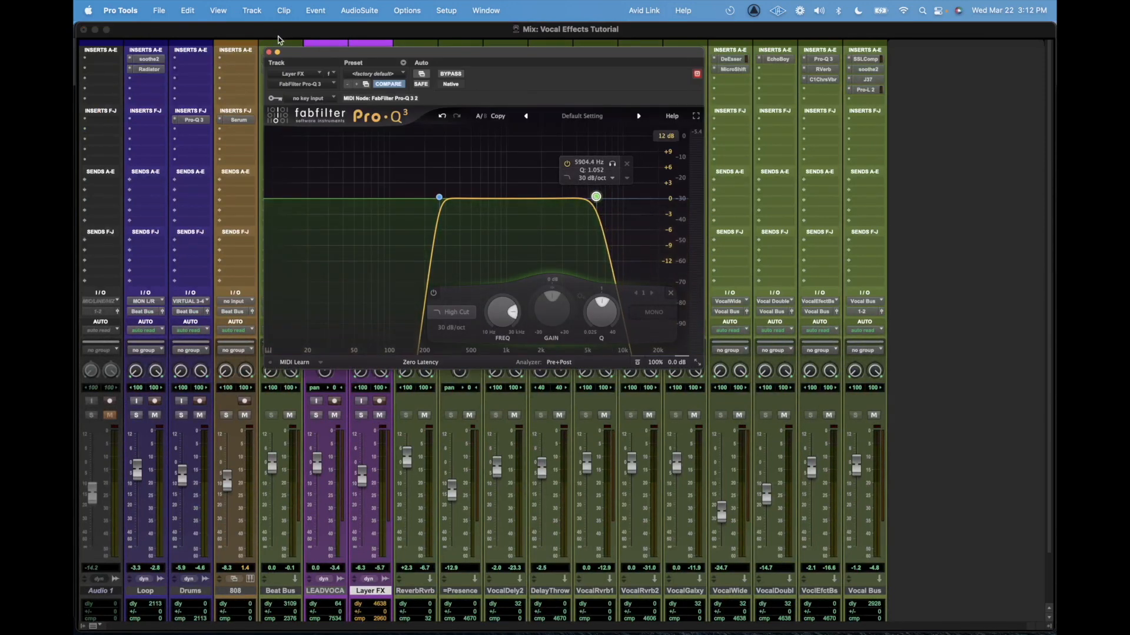
pyautogui.click(270, 53)
pyautogui.press('super+equal')
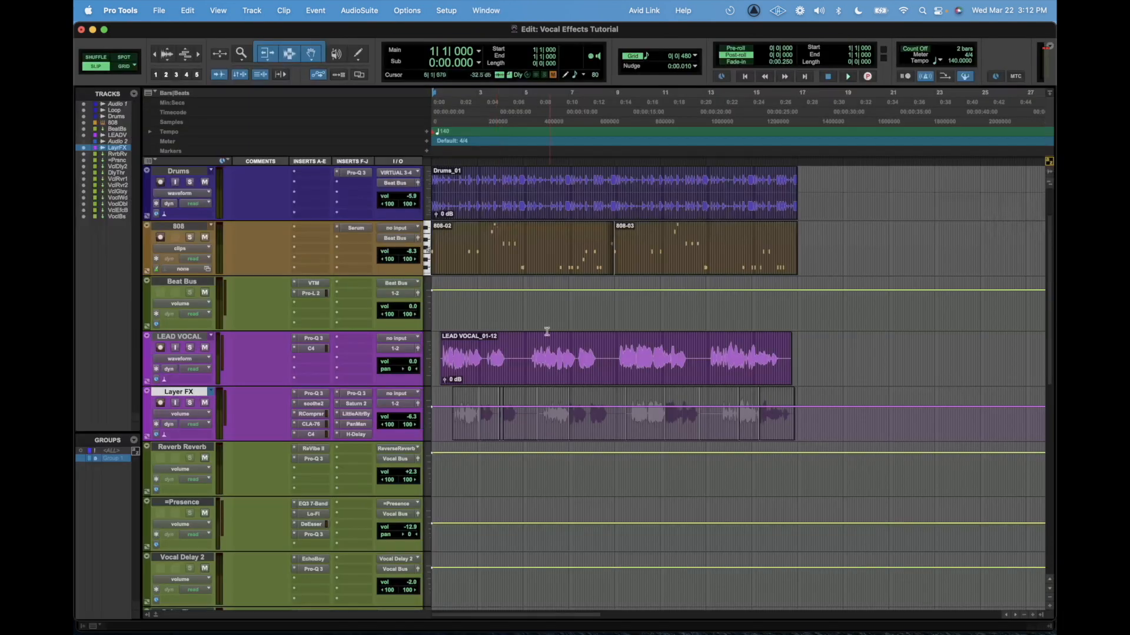
pyautogui.click(474, 410)
pyautogui.press('space')
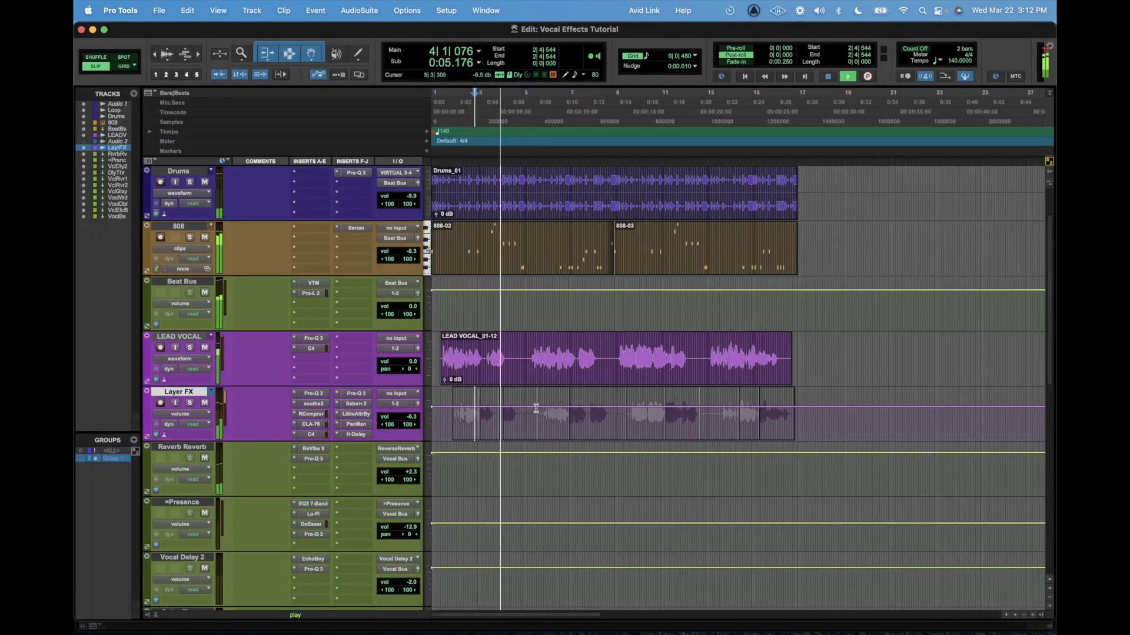
pyautogui.click(355, 393)
pyautogui.moveTo(596, 197); pyautogui.dragTo(599, 197)
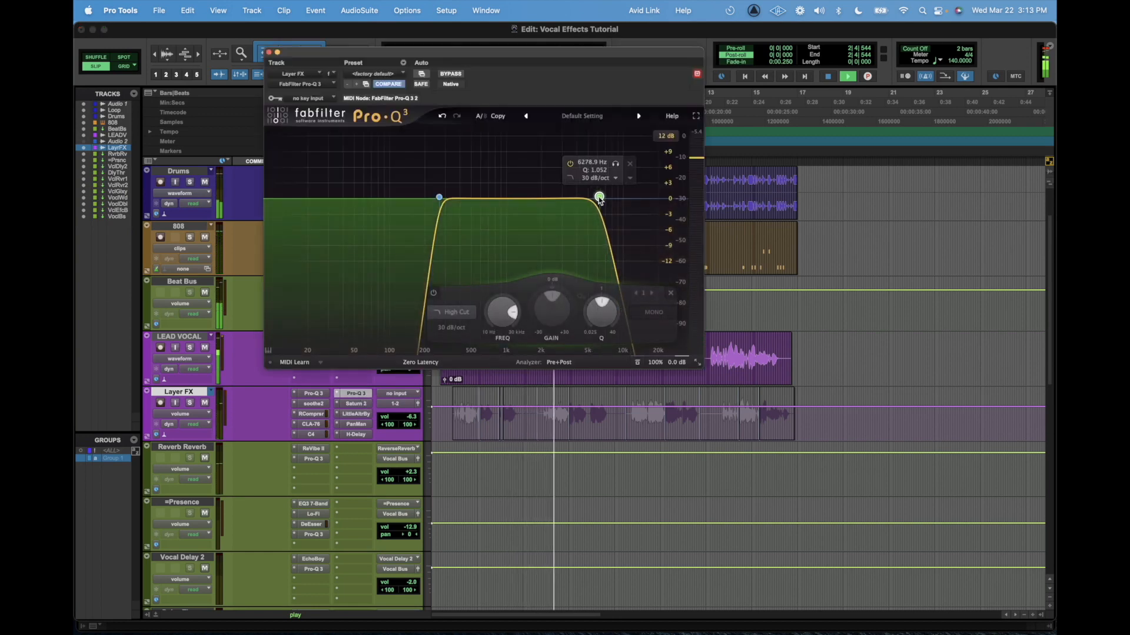
pyautogui.click(268, 52)
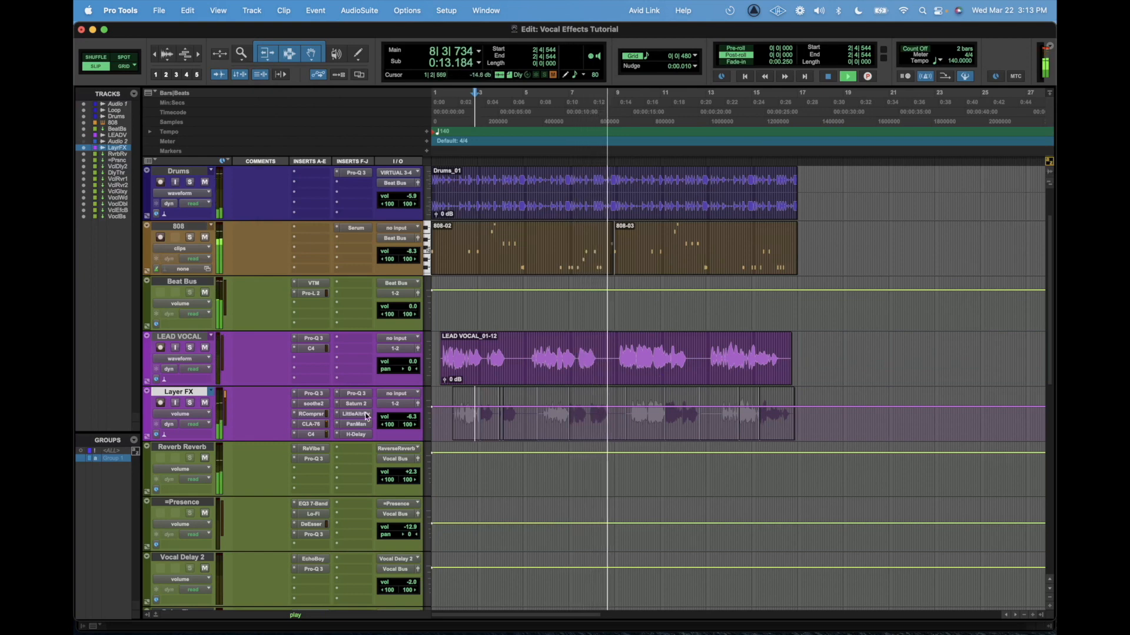
# Raise the low cut of Layer FX's second Pro-Q 3 to 381.41 Hz, and save the session with the playback start at 2|4|352.
pyautogui.click(358, 394)
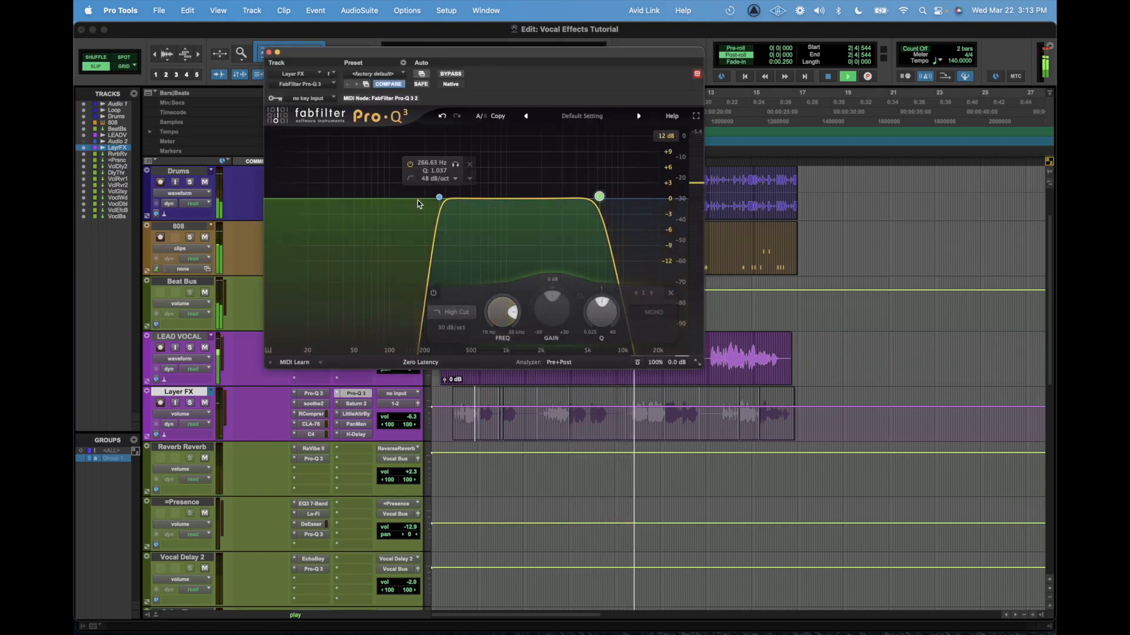
pyautogui.moveTo(456, 201); pyautogui.dragTo(458, 200)
pyautogui.press('space')
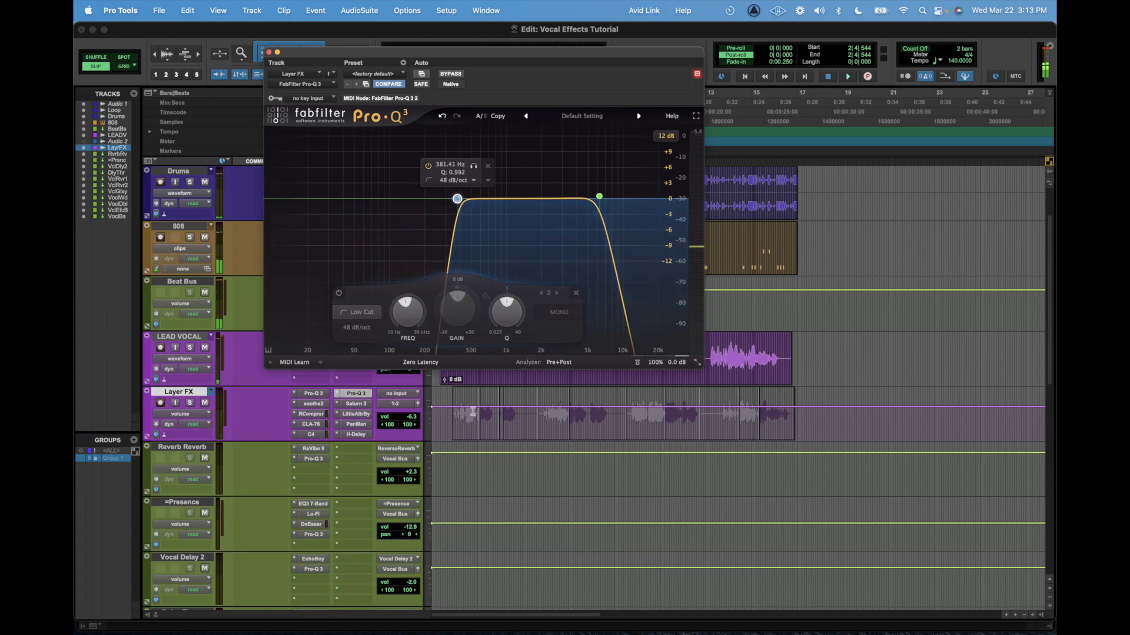
pyautogui.click(474, 415)
pyautogui.press('super+s')
# Play from 2|4|352 and refine the Pro-Q 3 low cut to 363.63 Hz with a 30 dB/oct slope.
pyautogui.press('space')
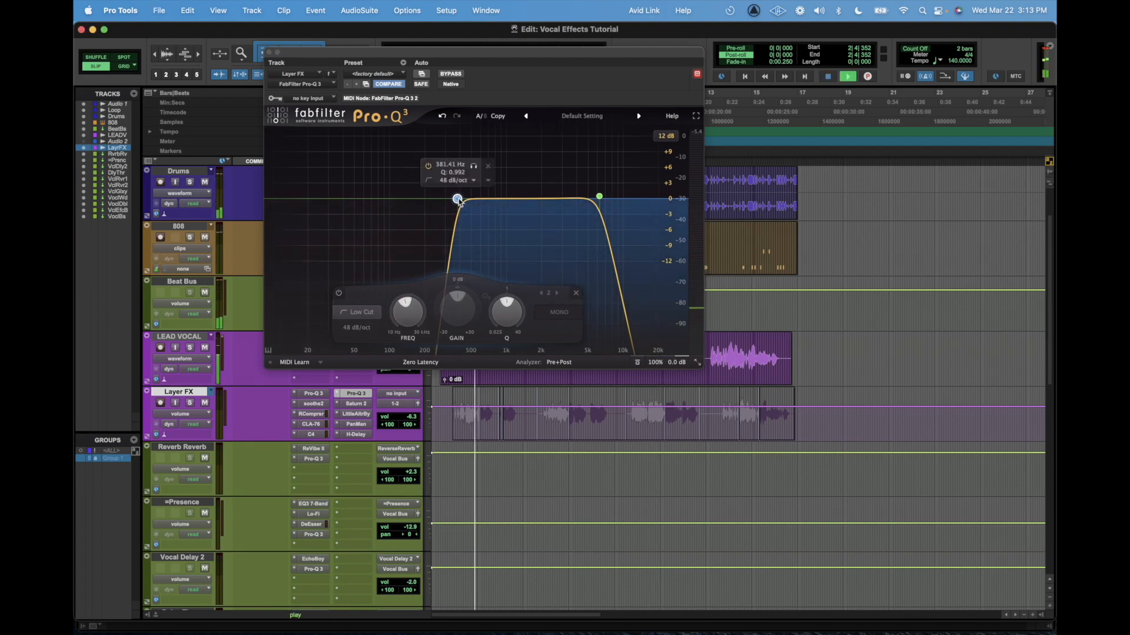
pyautogui.moveTo(458, 201); pyautogui.dragTo(455, 200)
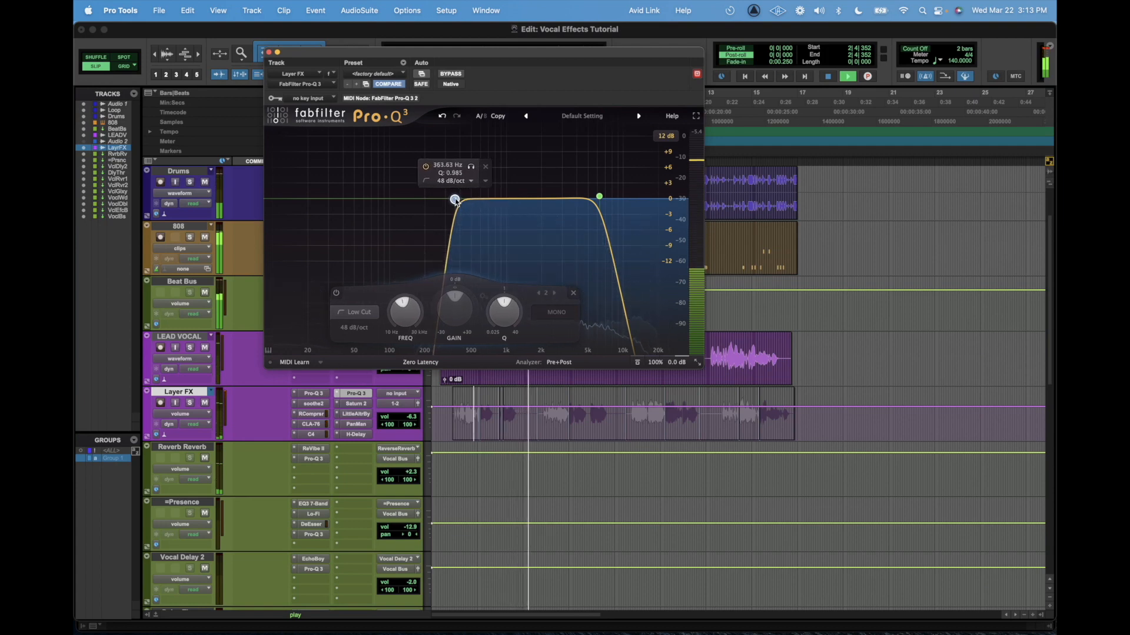
pyautogui.scroll(-1, 455, 201)
# Lower Layer FX's volume line to -6.5 dB, and listen to the result with the equalizer window closed before stopping playback.
pyautogui.moveTo(851, 395); pyautogui.dragTo(851, 397)
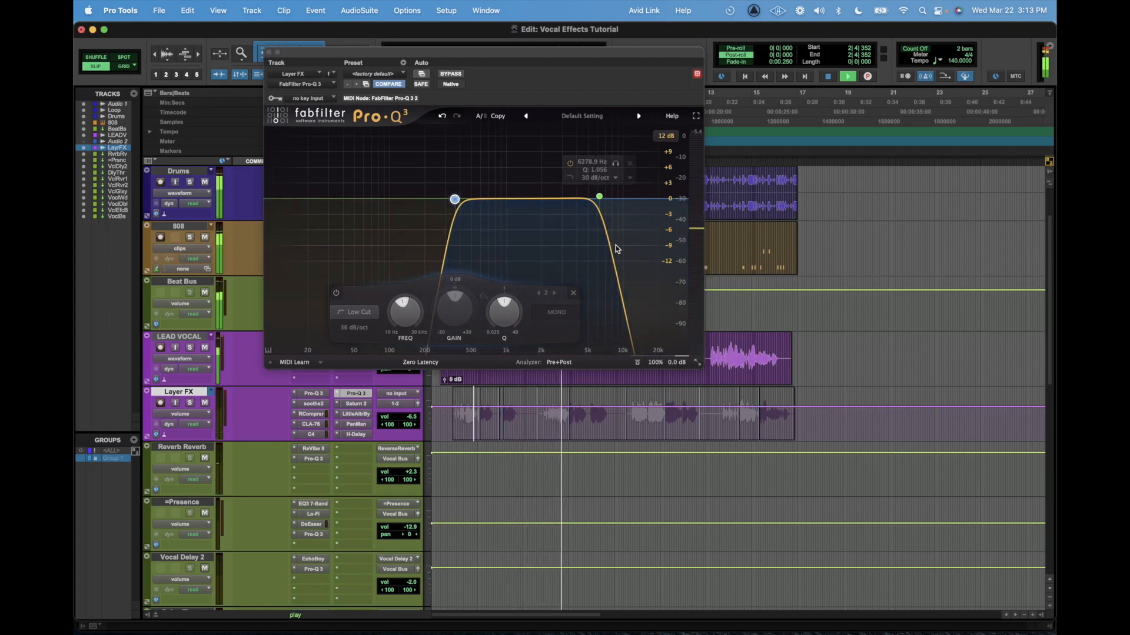
pyautogui.click(269, 53)
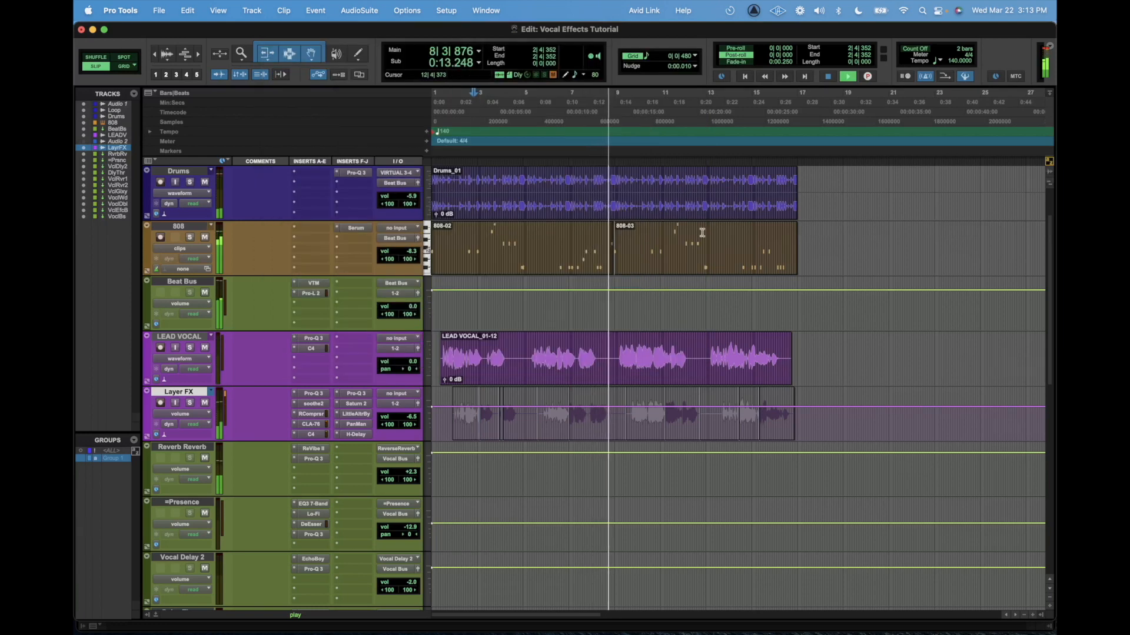
pyautogui.press('space')
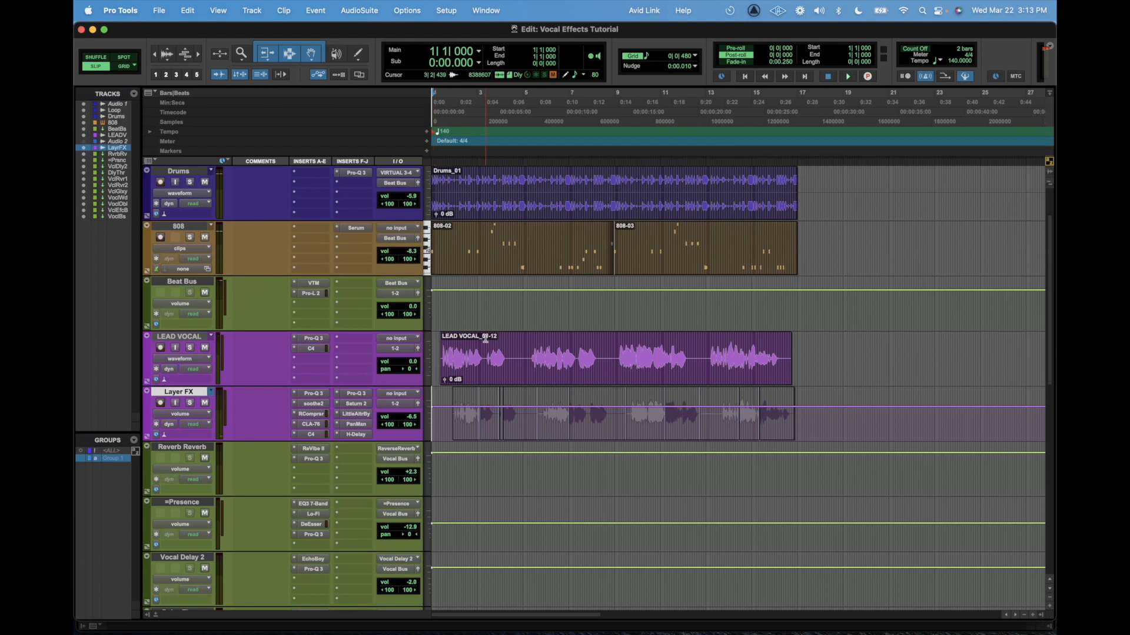
# Review the PanMan and Little AlterBoy settings on Layer FX.
pyautogui.click(357, 424)
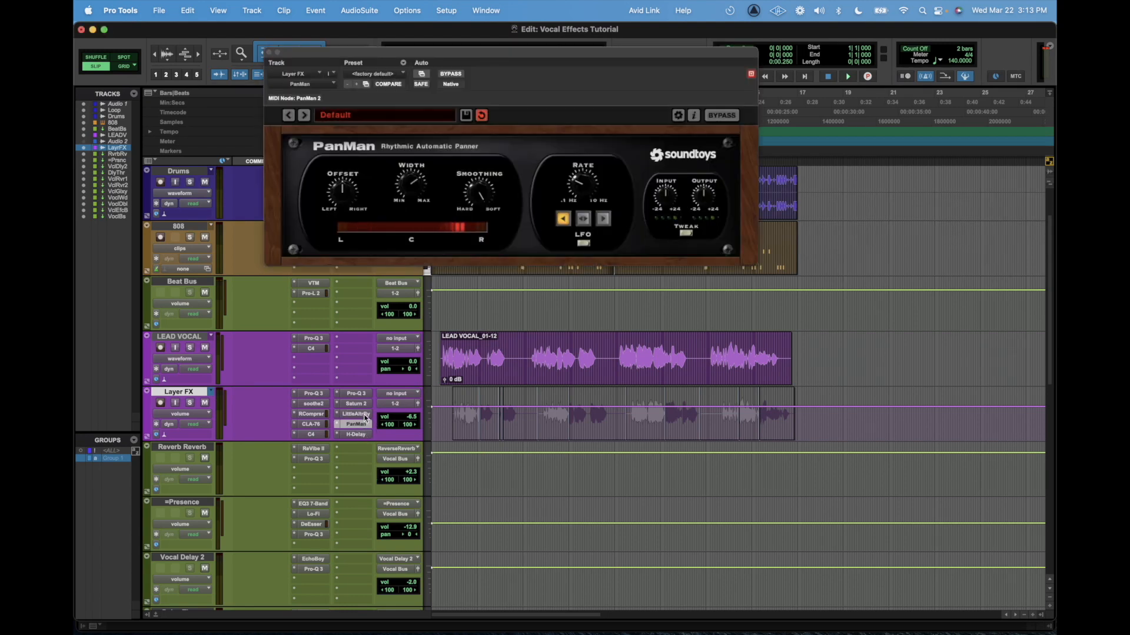
pyautogui.click(356, 415)
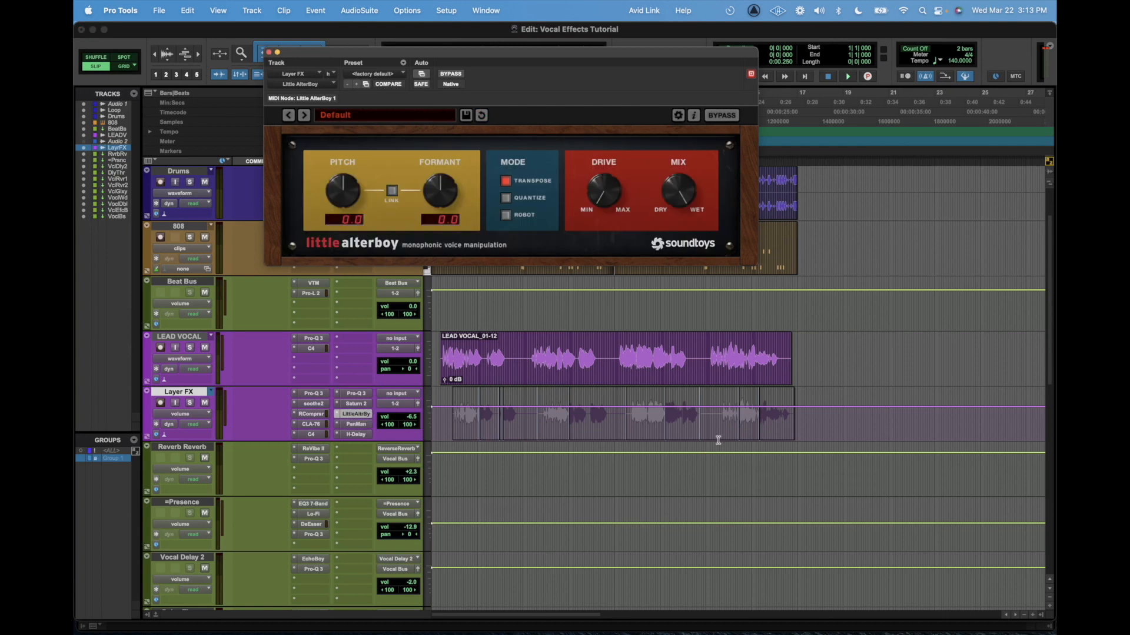